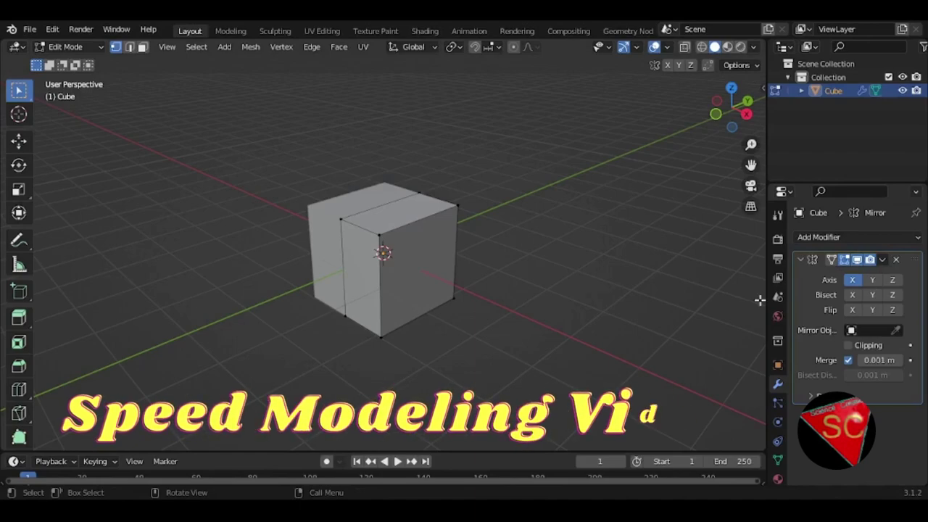
Enable Clipping on the Mirror modifier so the mirrored halves stay joined at the centre.
click(849, 346)
middle_drag(566, 305, 518, 234)
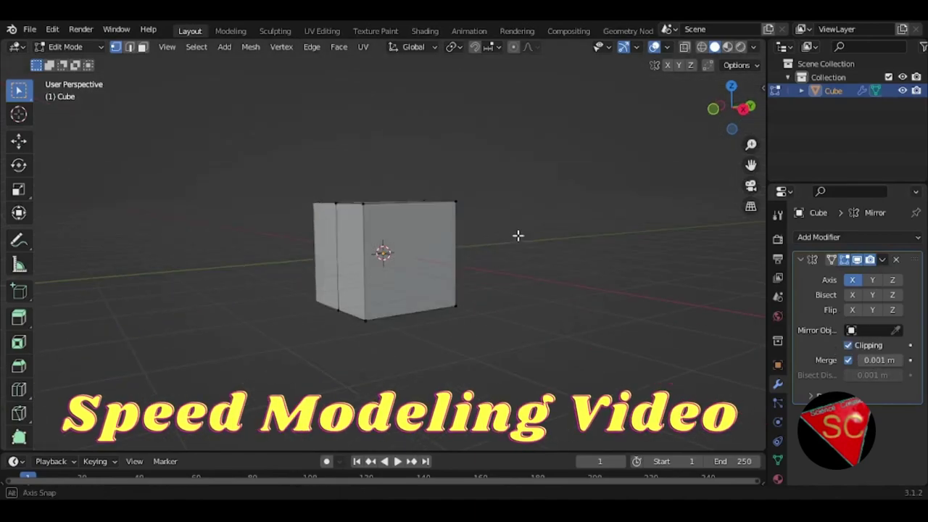
mouse_move(433, 215)
middle_down()
mouse_move(465, 295)
mouse_move(427, 242)
middle_up()
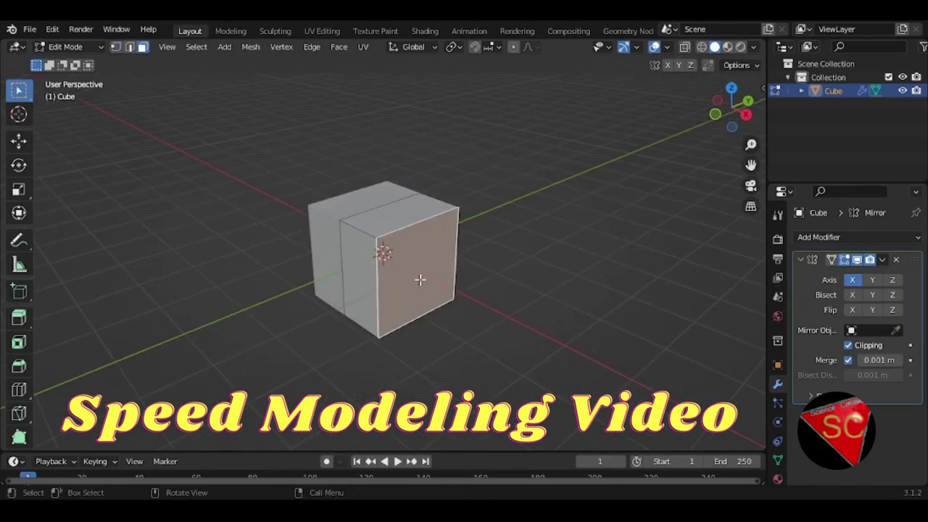
mouse_move(421, 280)
middle_down()
mouse_move(466, 289)
mouse_move(480, 256)
middle_up()
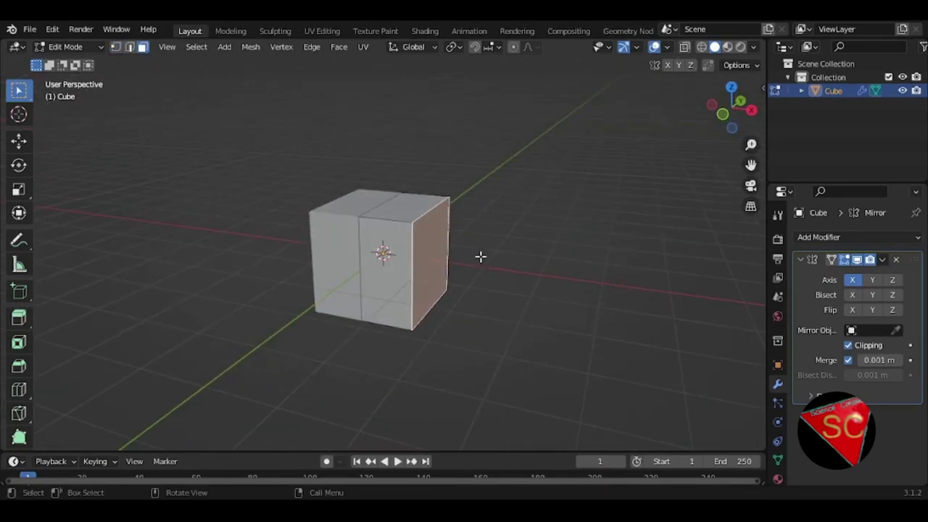
Select the whole mesh and scale the cube down to a smaller size.
key(a)
key(s)
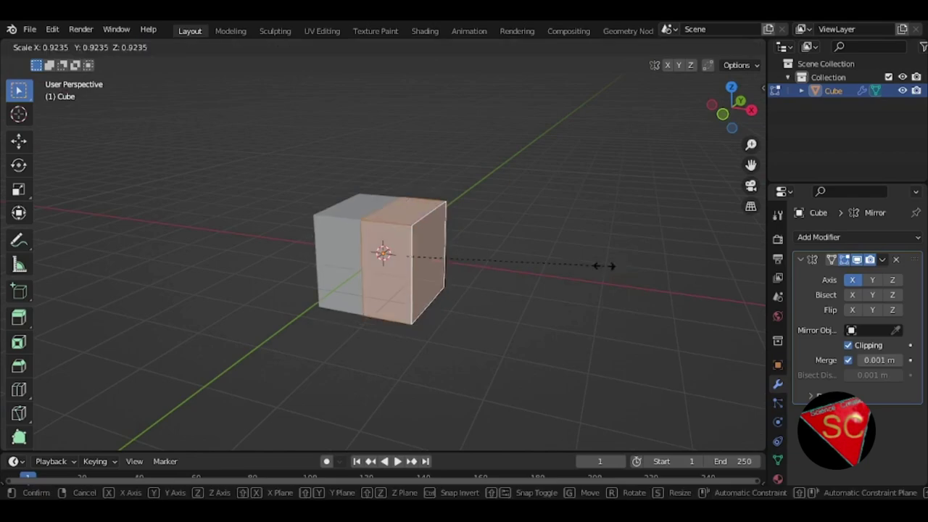
click(534, 266)
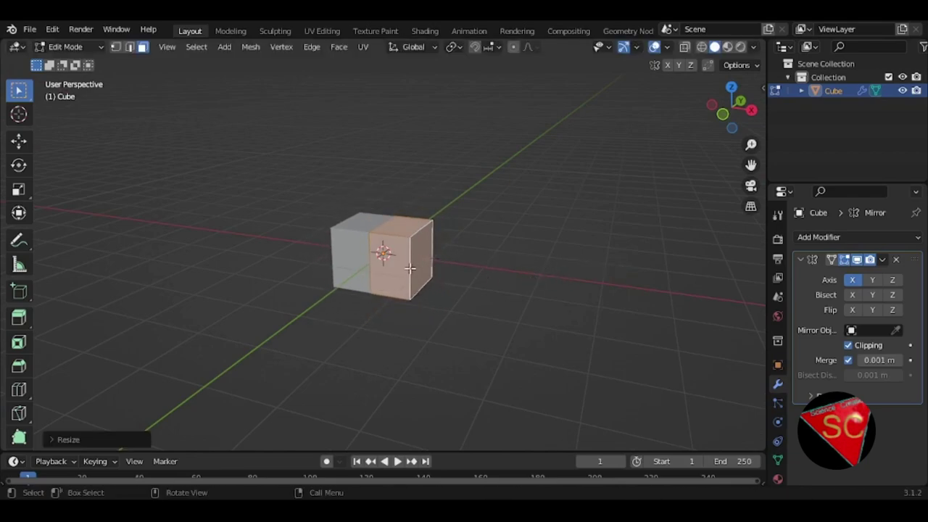
click(551, 277)
mouse_move(551, 277)
middle_down()
mouse_move(529, 347)
mouse_move(556, 338)
middle_up()
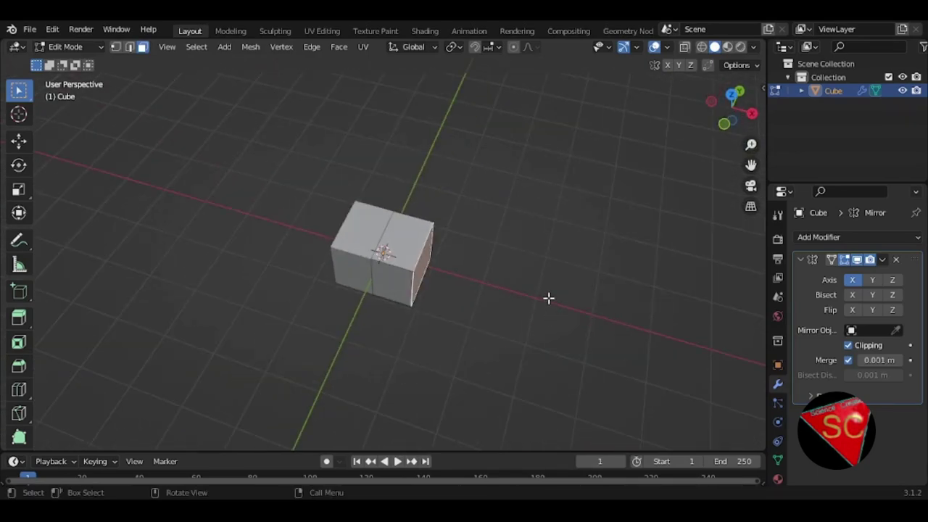
Move the cube's side along X to resize it, ending with a wider block.
key(g)
key(x)
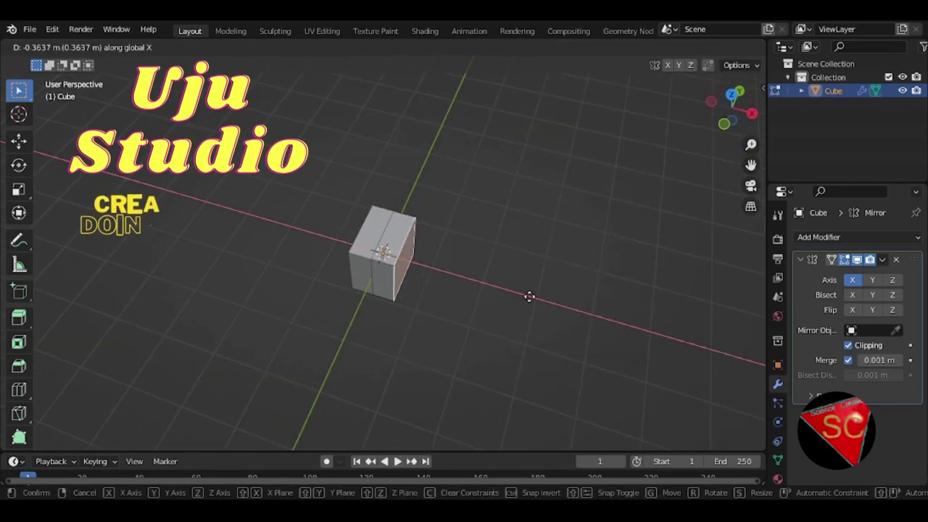
click(530, 299)
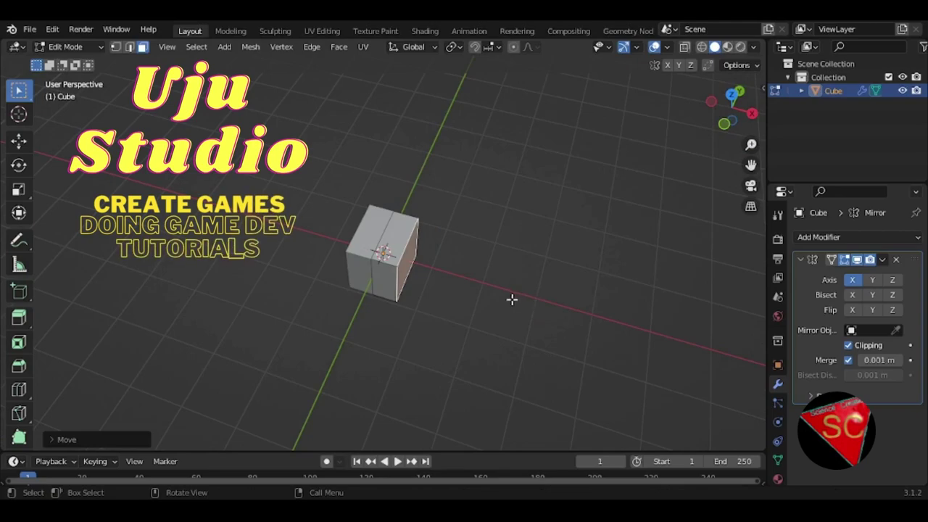
key(g)
key(x)
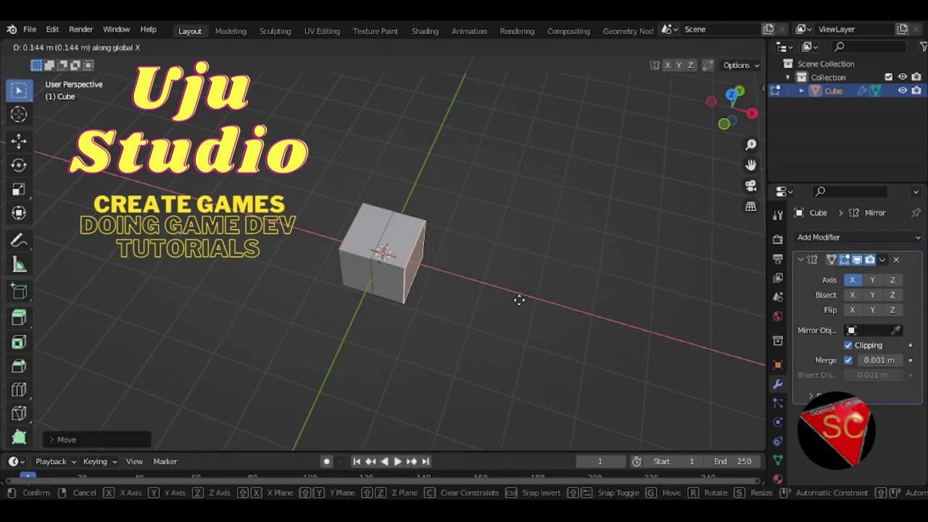
click(519, 300)
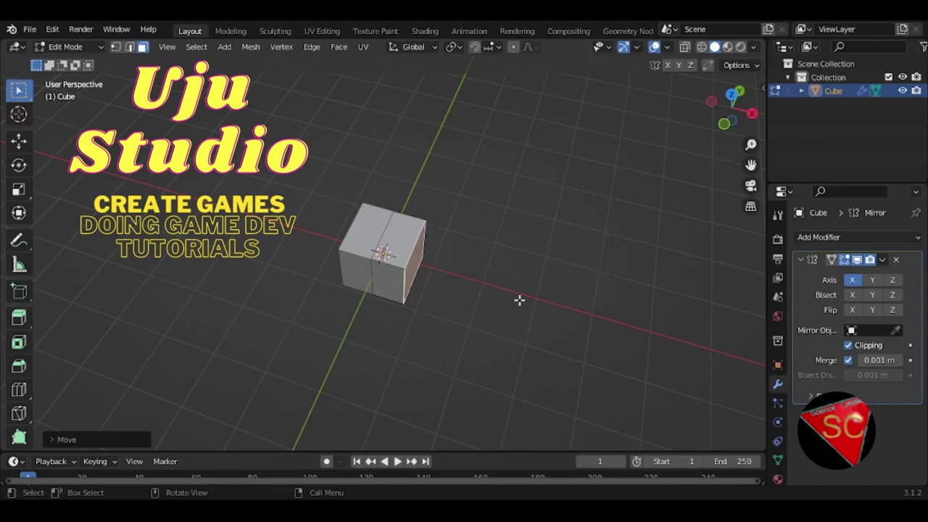
Extrude the right face twice to lengthen the block into several panels.
key(e)
click(522, 301)
key(e)
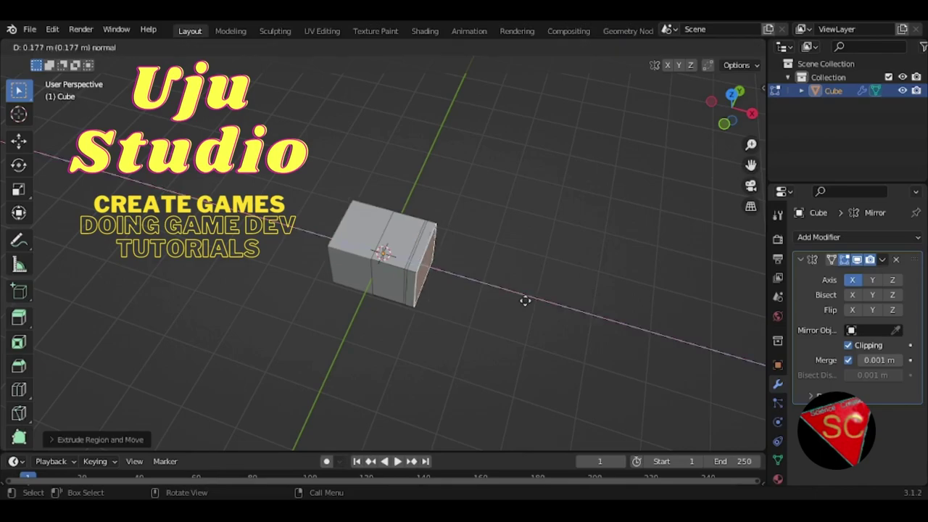
click(539, 301)
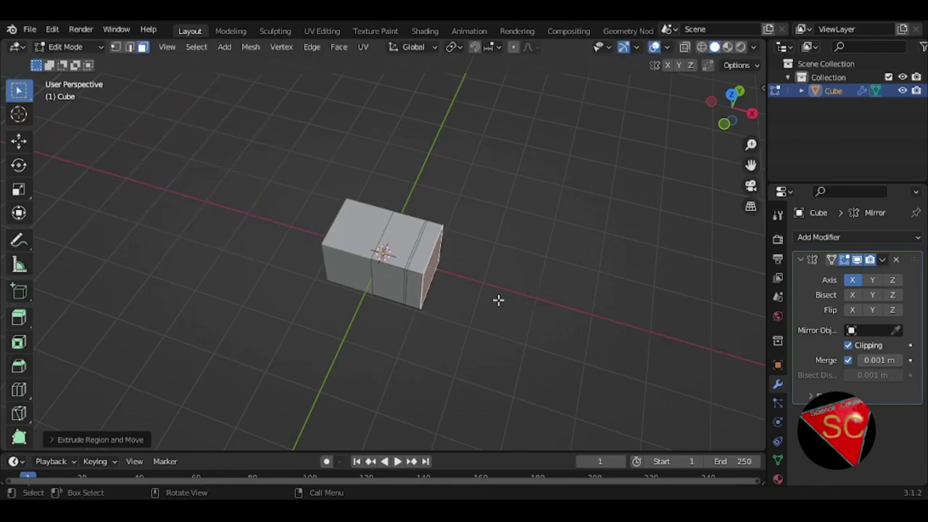
scroll(476, 306, up, 3)
mouse_move(474, 312)
middle_down()
mouse_move(376, 273)
mouse_move(455, 280)
middle_up()
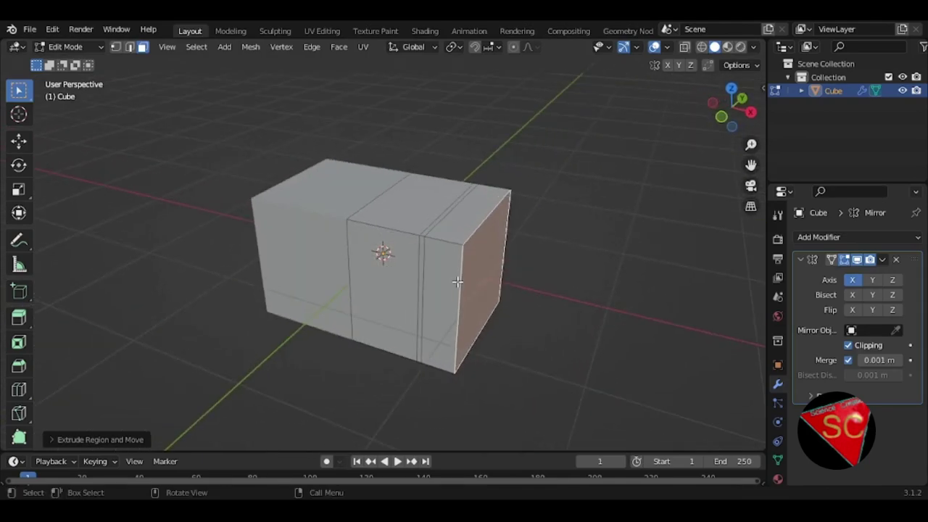
mouse_move(391, 280)
middle_down()
mouse_move(391, 221)
mouse_move(249, 265)
middle_up()
Shift the narrow side face strip along Y to a new position.
click(424, 269)
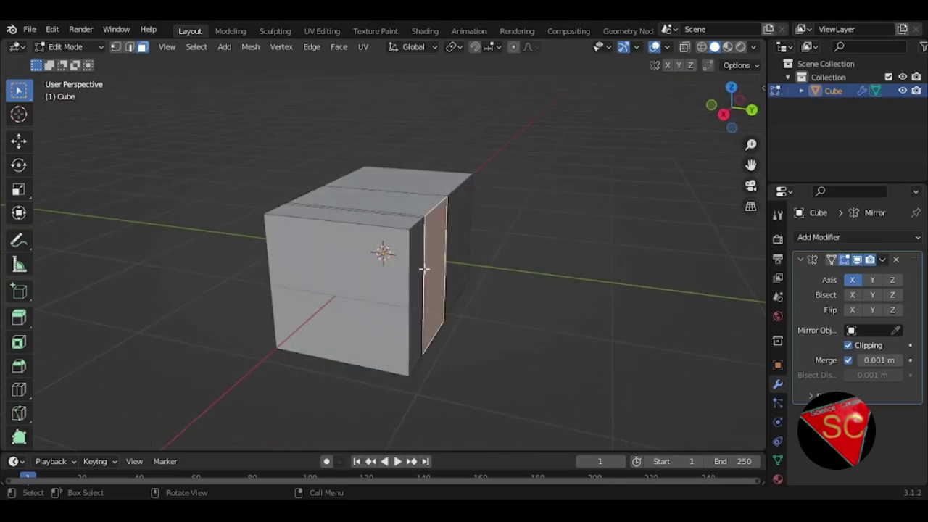
ctrl+click(435, 270)
key(g)
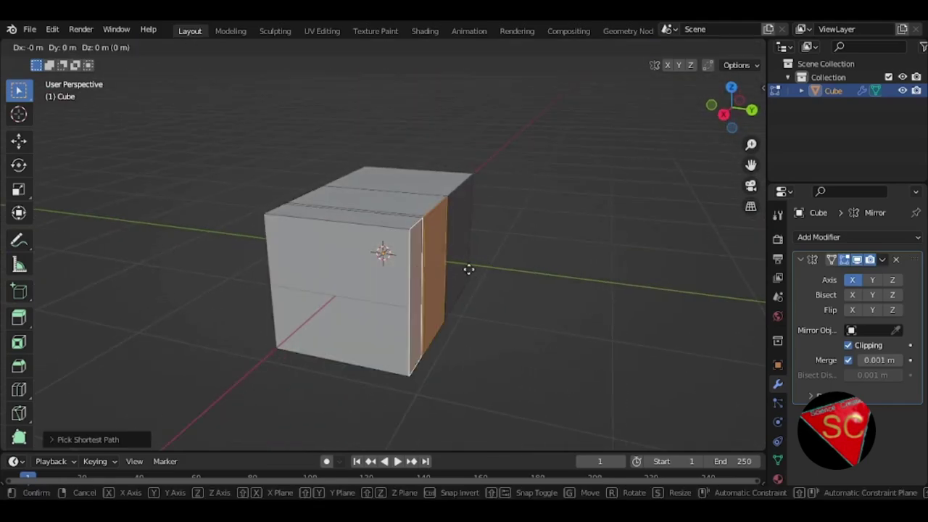
key(y)
click(435, 269)
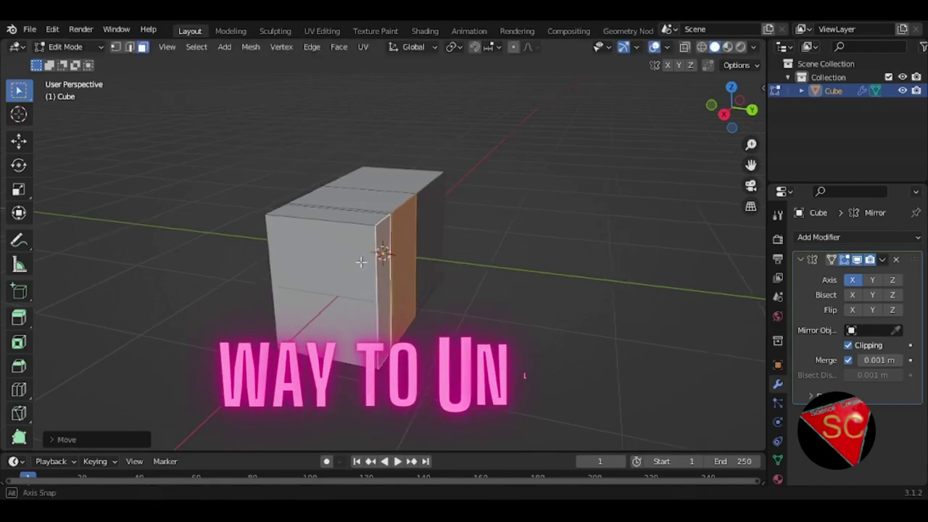
middle_drag(436, 269, 428, 272)
Move the narrow middle and adjacent left faces along Y, then extrude them.
click(377, 270)
ctrl+click(348, 269)
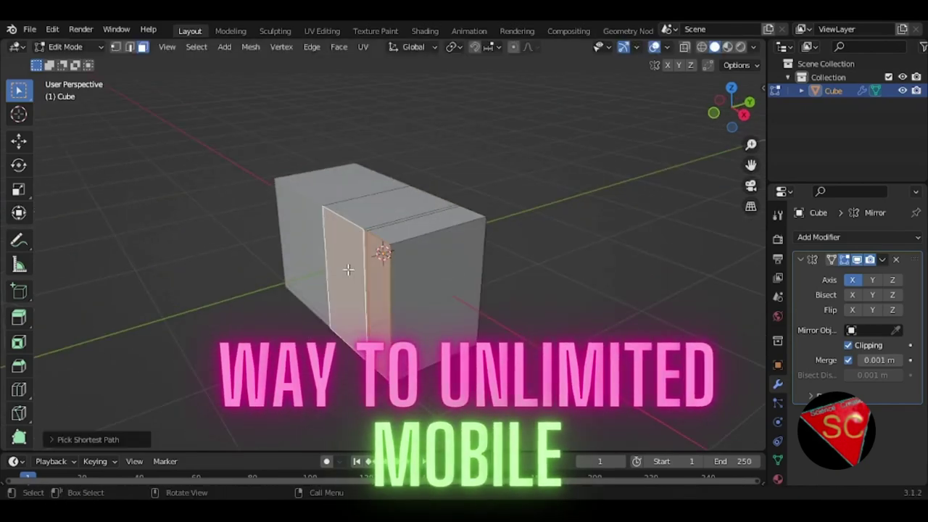
key(g)
key(y)
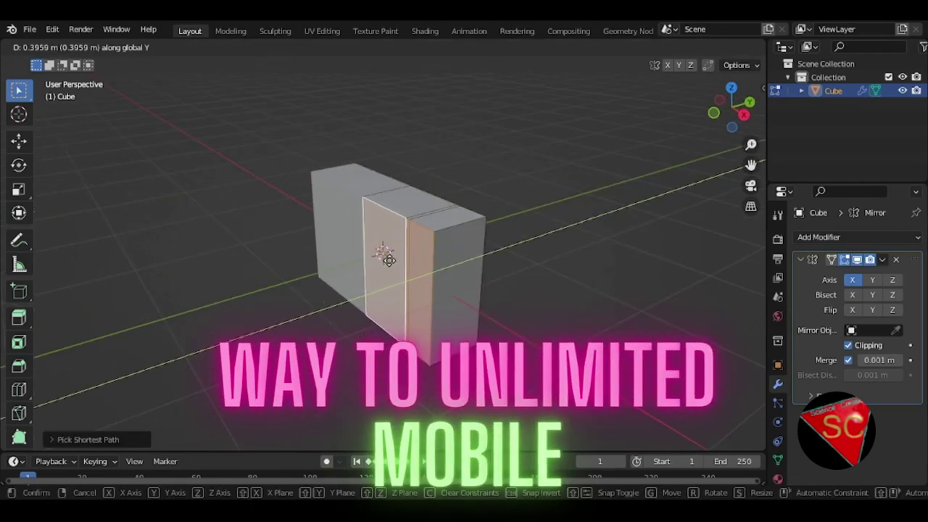
click(489, 287)
key(e)
click(481, 290)
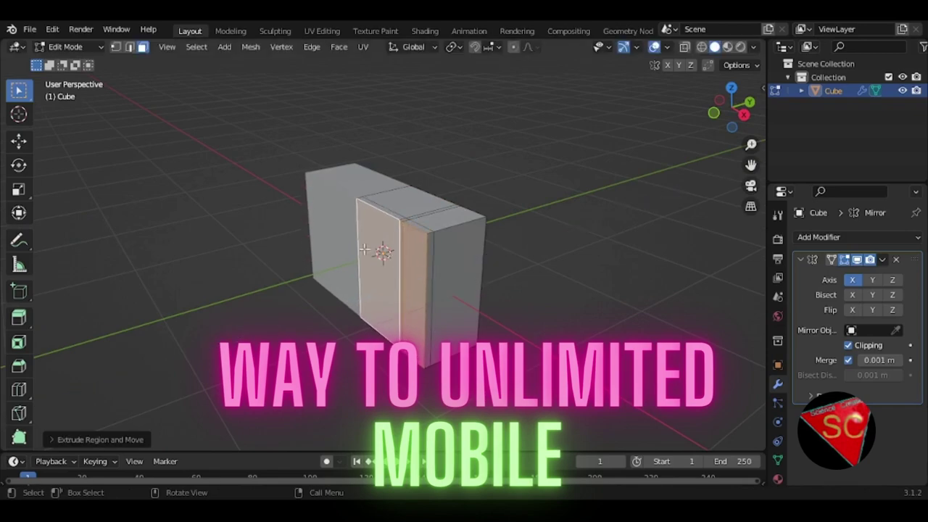
mouse_move(365, 249)
middle_down()
mouse_move(385, 292)
mouse_move(524, 270)
mouse_move(528, 254)
middle_up()
Lower the selected edge along the Z axis.
key(g)
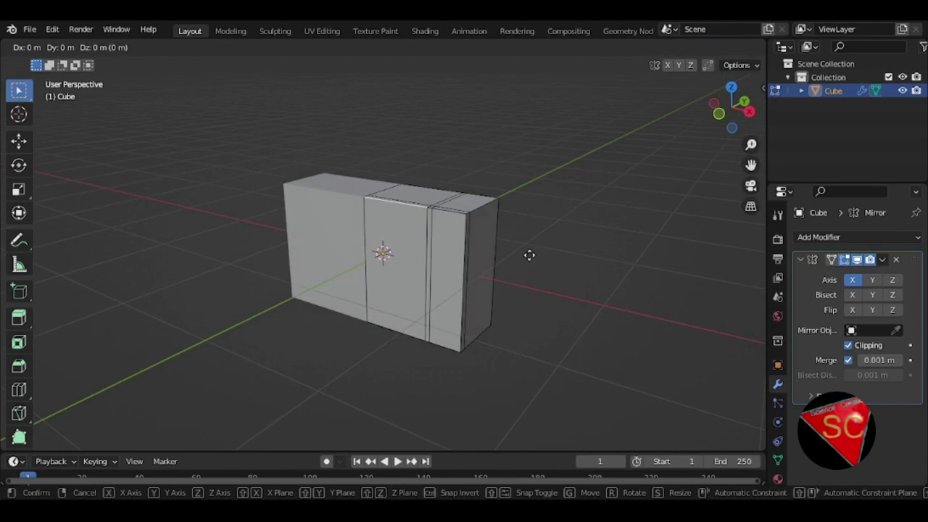
key(z)
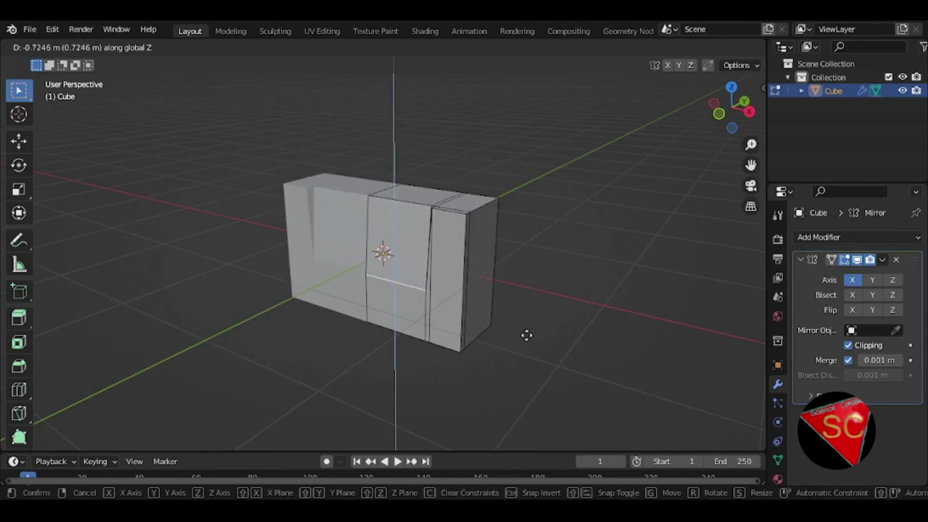
click(526, 335)
mouse_move(497, 324)
middle_down()
mouse_move(437, 373)
mouse_move(515, 314)
middle_up()
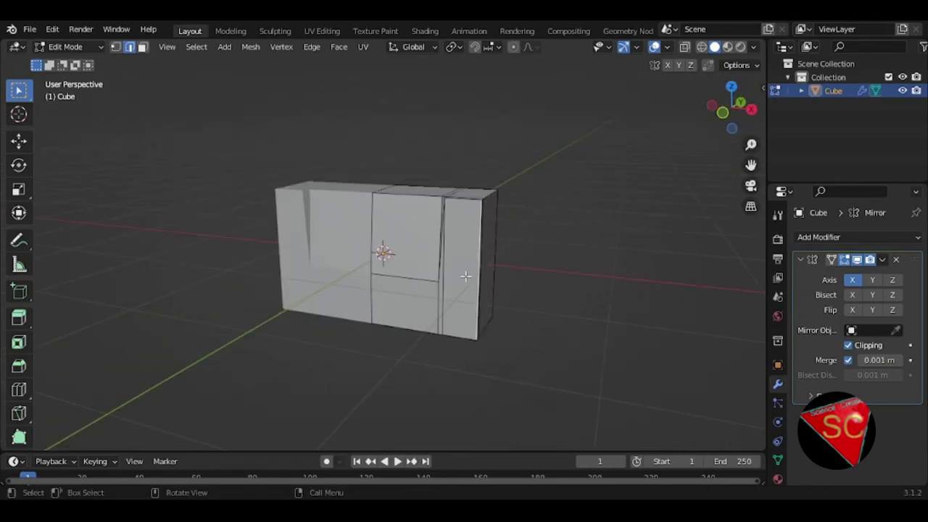
Push the right column and lower-middle faces back along Y to cut the recess.
key(3)
click(466, 276)
ctrl+click(406, 307)
mouse_move(545, 273)
middle_down()
mouse_move(494, 295)
mouse_move(442, 295)
mouse_move(485, 327)
mouse_move(561, 344)
mouse_move(498, 300)
middle_up()
key(g)
key(y)
click(494, 295)
Delete the thin sliver faces left at the top of the recess.
scroll(495, 268, up, 3)
scroll(554, 209, up, 1)
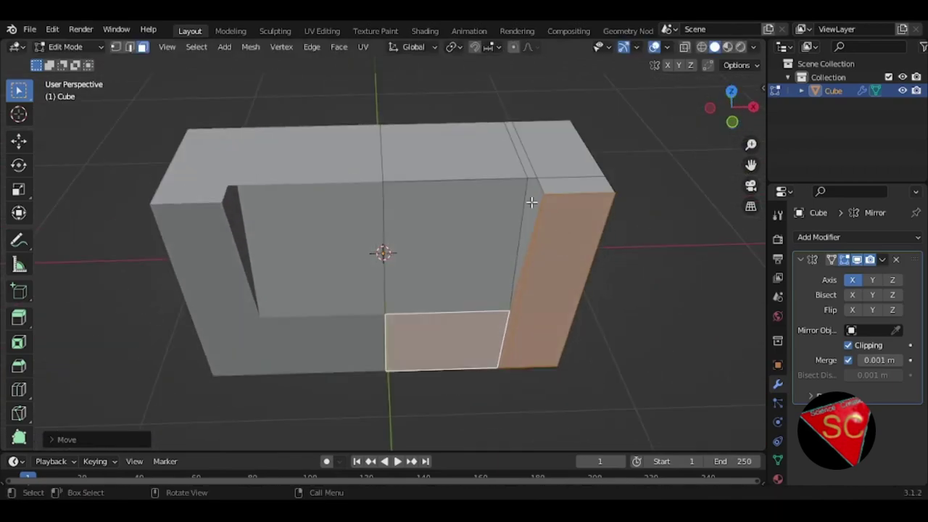
click(532, 203)
key(x)
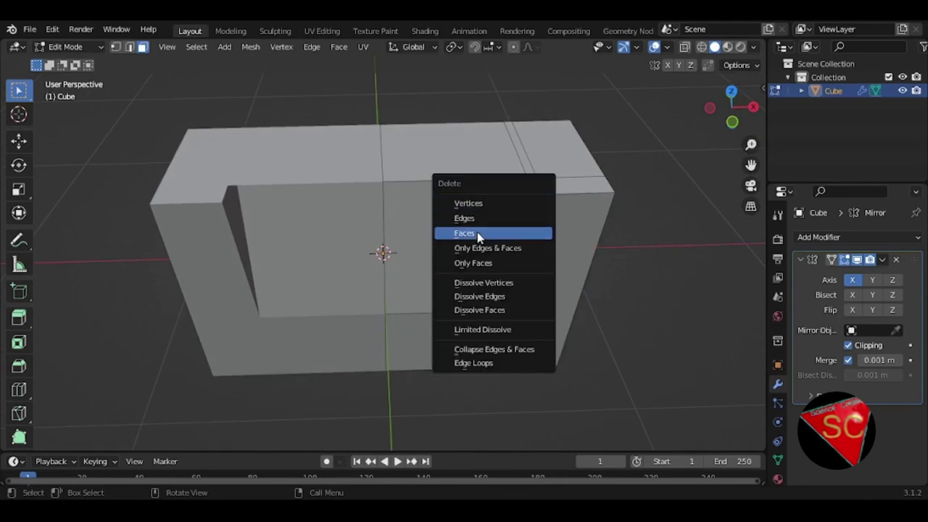
click(477, 232)
middle_drag(479, 232, 504, 205)
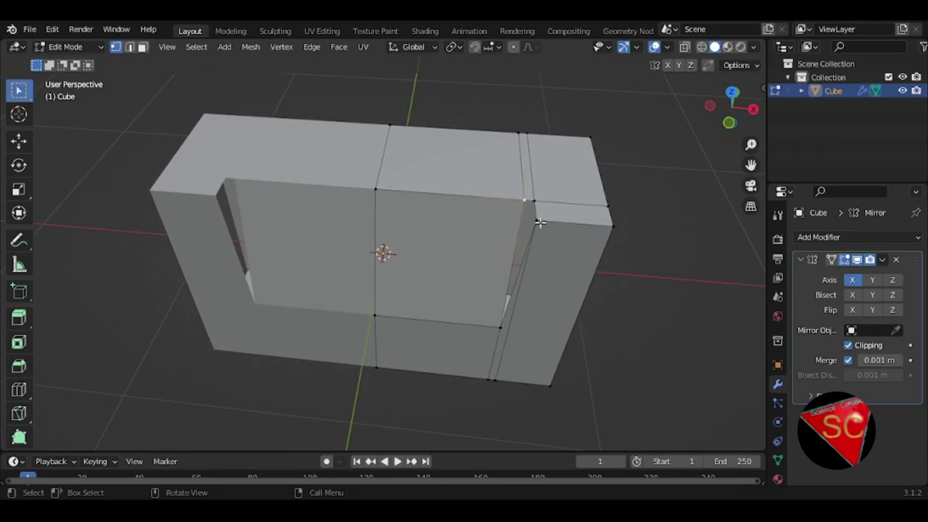
Select the short edge and the vertical edge beside the gap and start repositioning them.
key(2)
click(536, 200)
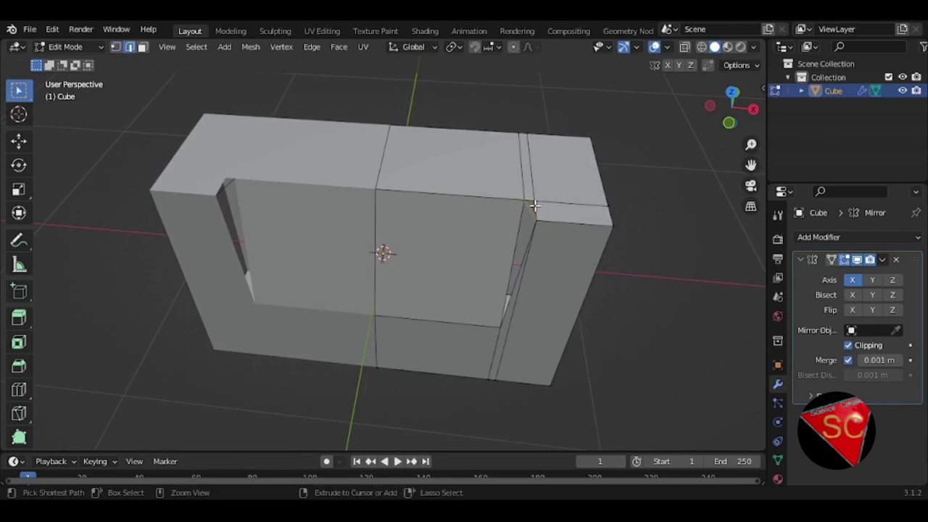
ctrl+click(530, 201)
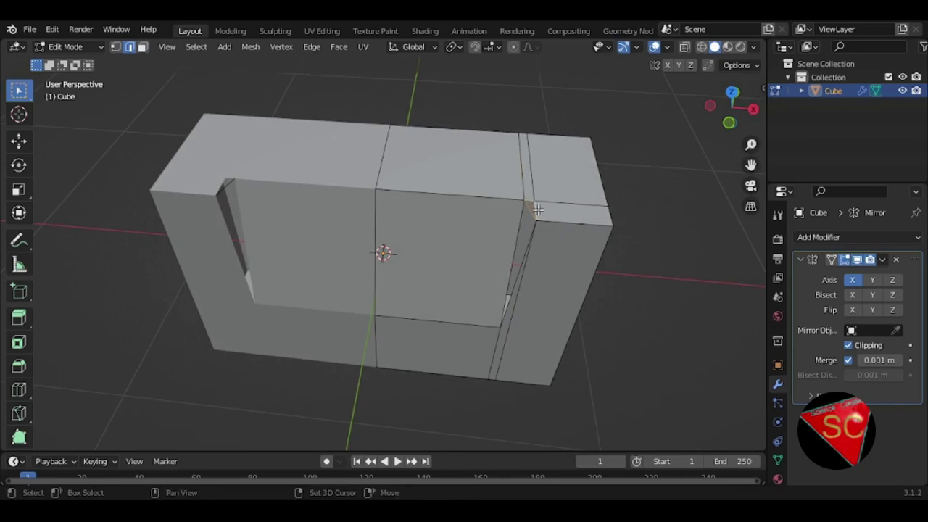
mouse_move(537, 209)
middle_down()
mouse_move(578, 164)
mouse_move(525, 229)
middle_up()
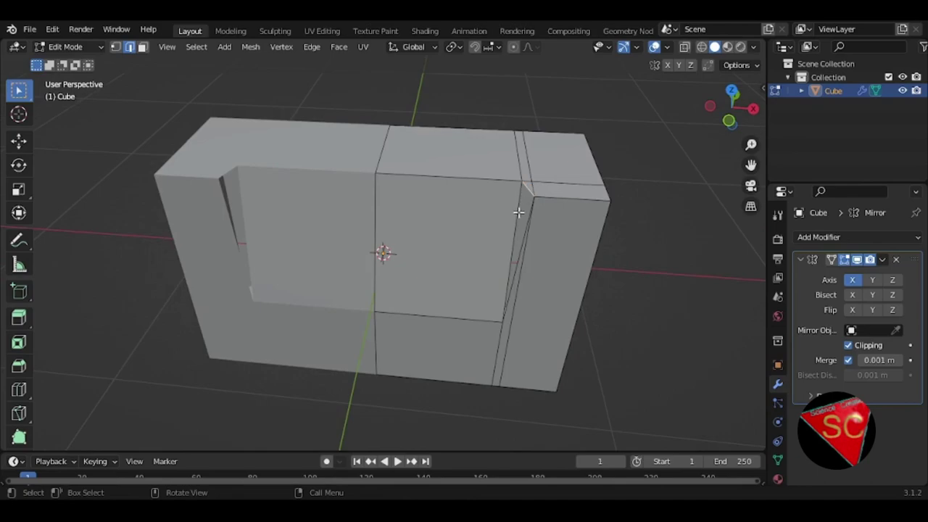
ctrl+click(521, 215)
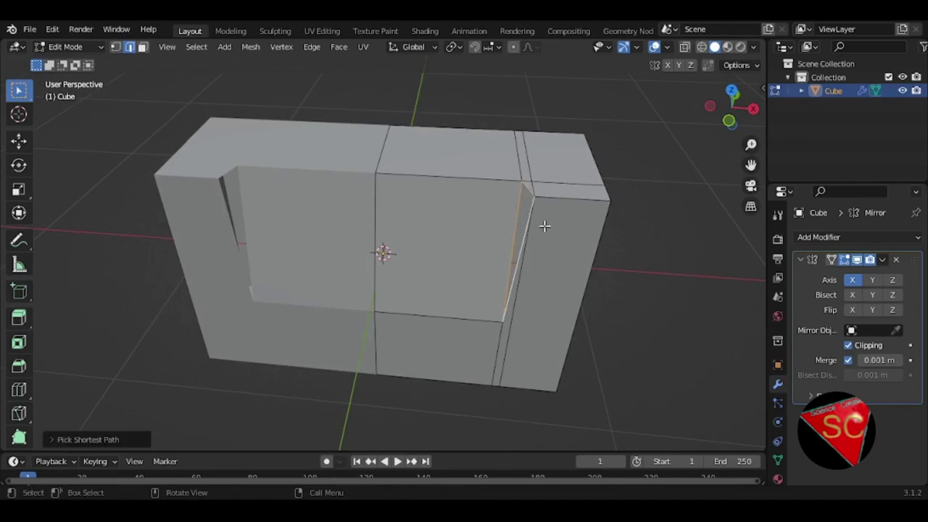
key(g)
mouse_move(552, 248)
middle_down()
mouse_move(501, 230)
mouse_move(503, 273)
mouse_move(516, 249)
mouse_move(501, 226)
mouse_move(423, 269)
middle_up()
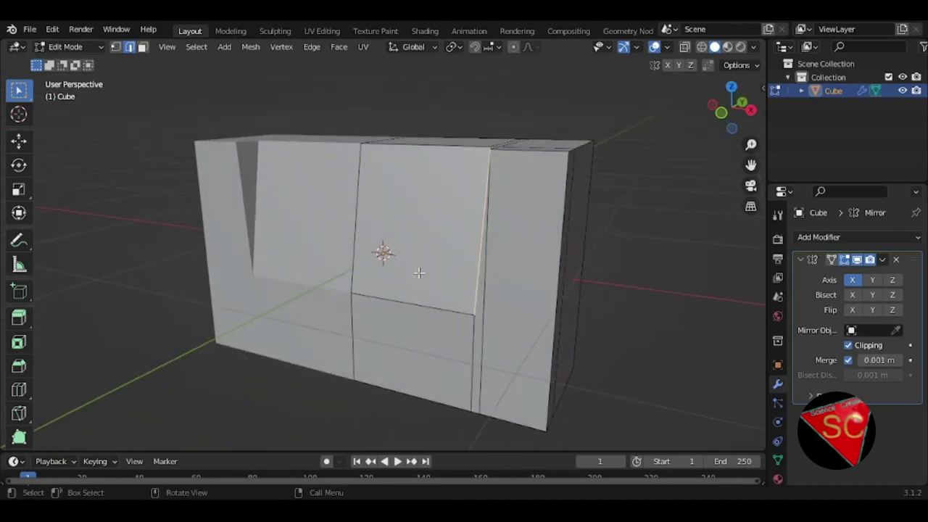
Select the lower-middle face and the tall right face in face mode.
key(3)
middle_drag(439, 350, 483, 284)
click(383, 332)
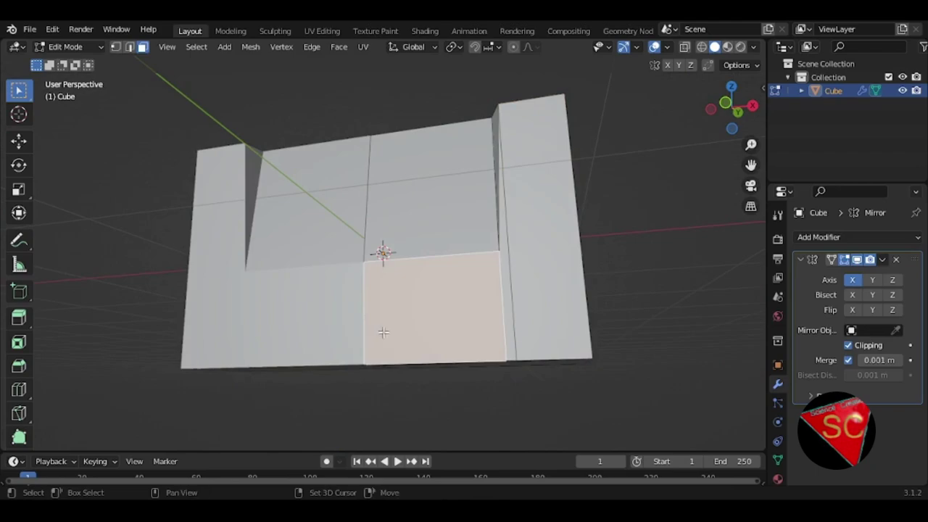
shift+click(536, 283)
scroll(507, 280, down, 2)
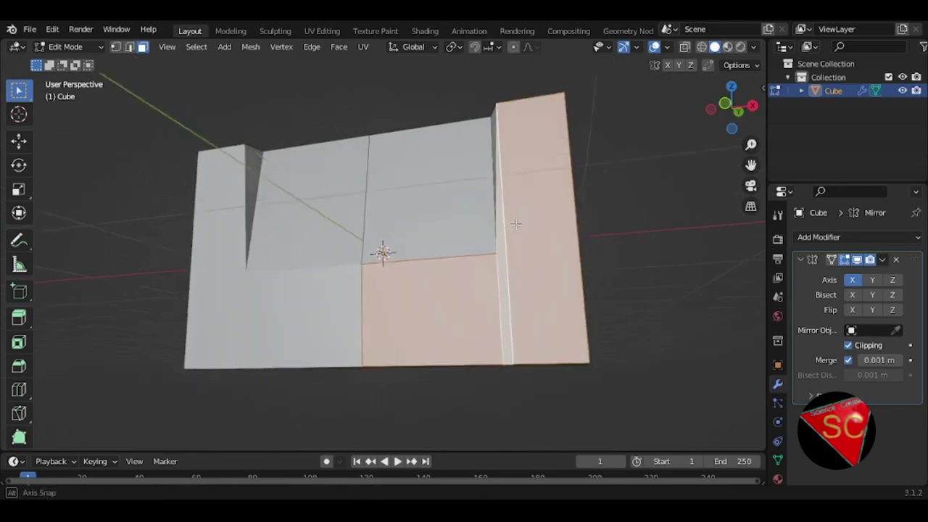
middle_drag(508, 281, 458, 303)
Extrude the selected faces outward into an arm, cancelling an accidental second extrusion.
key(e)
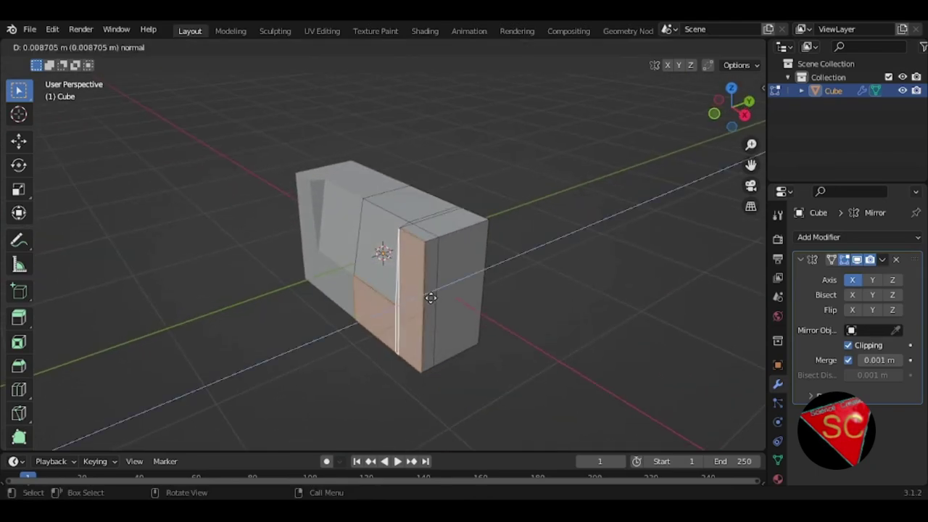
click(391, 306)
middle_drag(400, 307, 414, 307)
key(e)
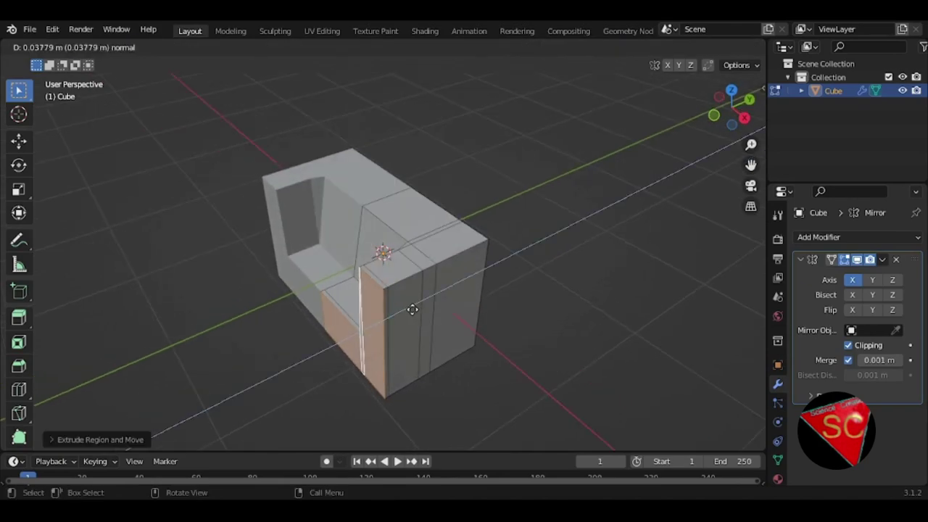
right_click(412, 309)
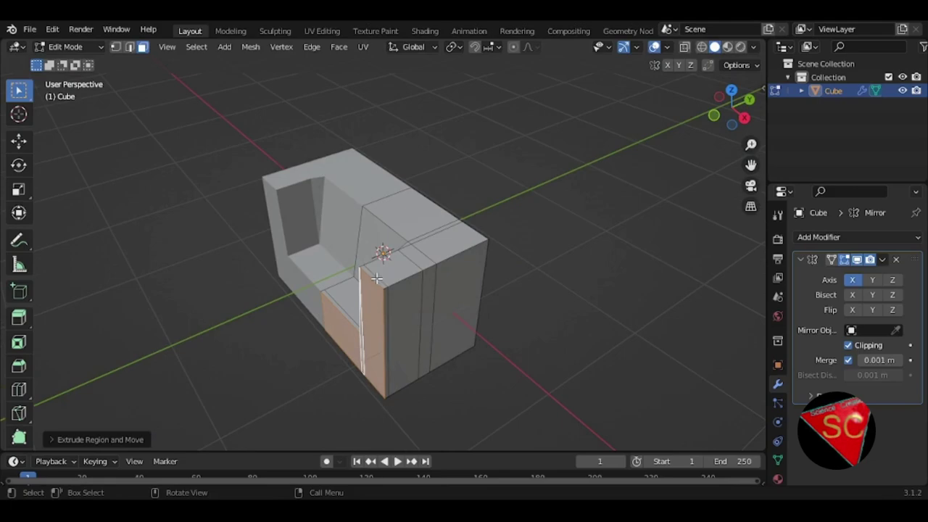
key(alt+a)
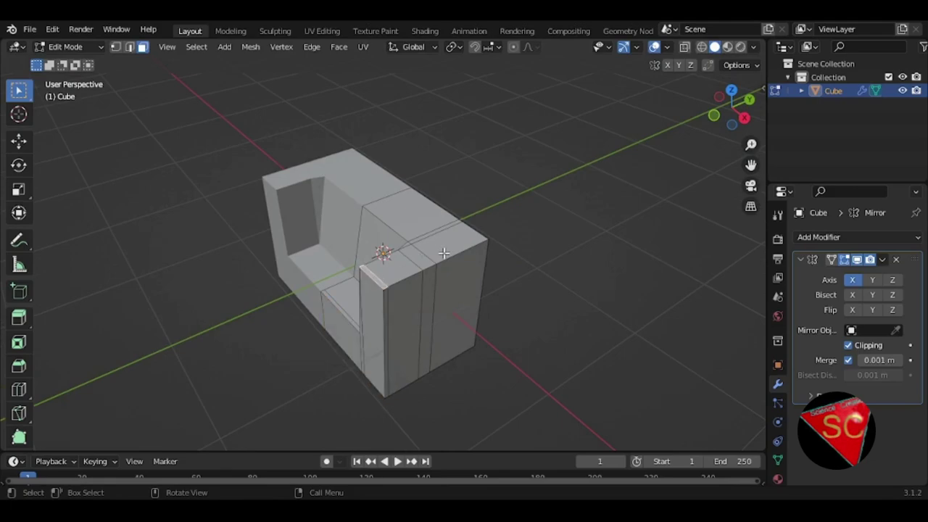
Lower the arm-top edge along Z to slope the corner.
key(g)
key(z)
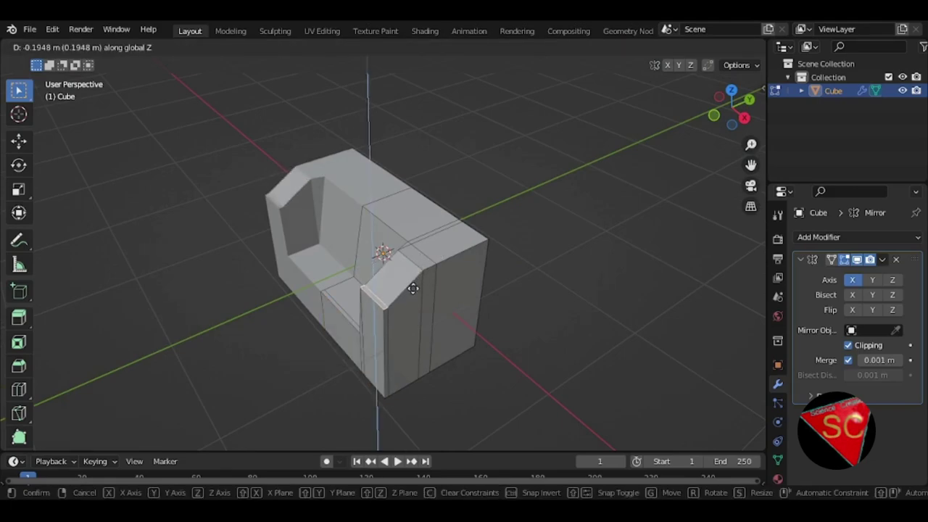
click(411, 278)
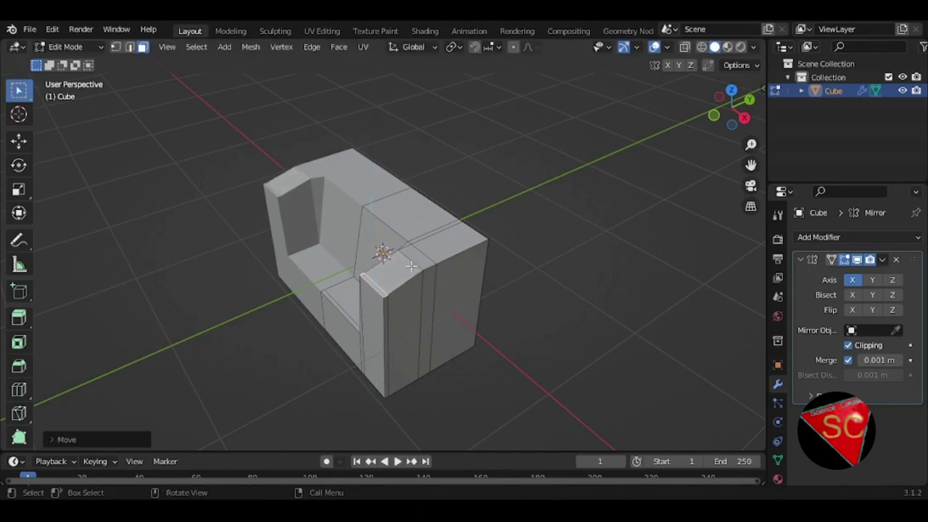
key(alt+a)
Lower the arm's top corner face along Z.
click(403, 271)
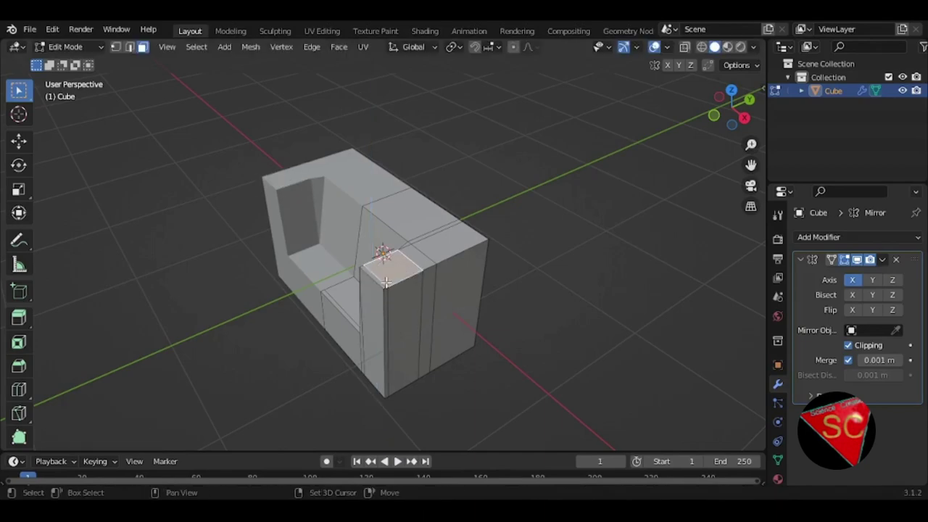
click(379, 285)
key(g)
key(z)
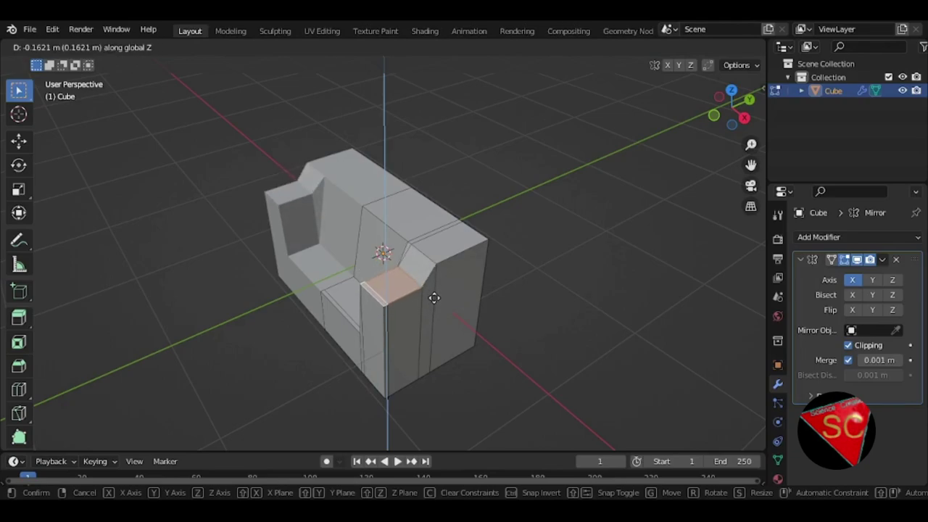
click(433, 297)
Pull the right side faces inward along the X axis.
mouse_move(431, 290)
middle_down()
mouse_move(404, 283)
mouse_move(506, 266)
mouse_move(501, 275)
mouse_move(454, 272)
middle_up()
click(454, 272)
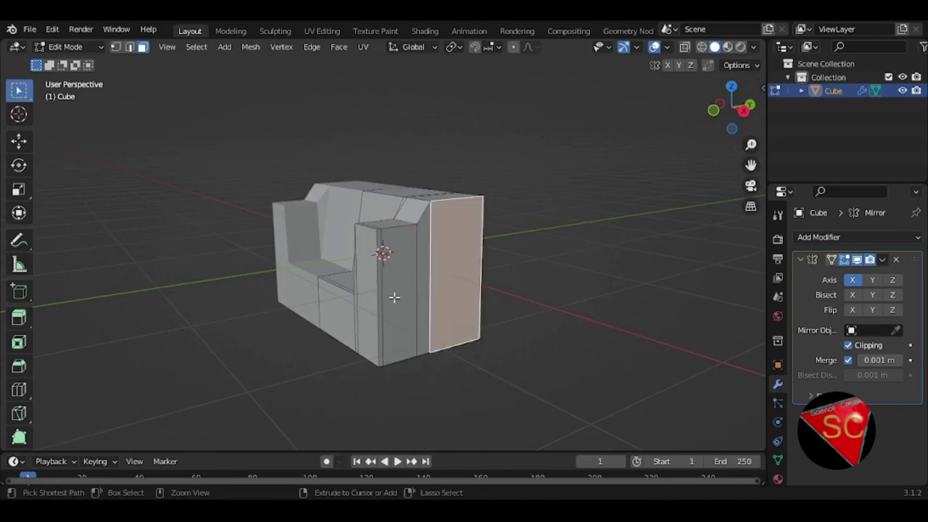
ctrl+click(380, 295)
middle_drag(449, 296, 543, 332)
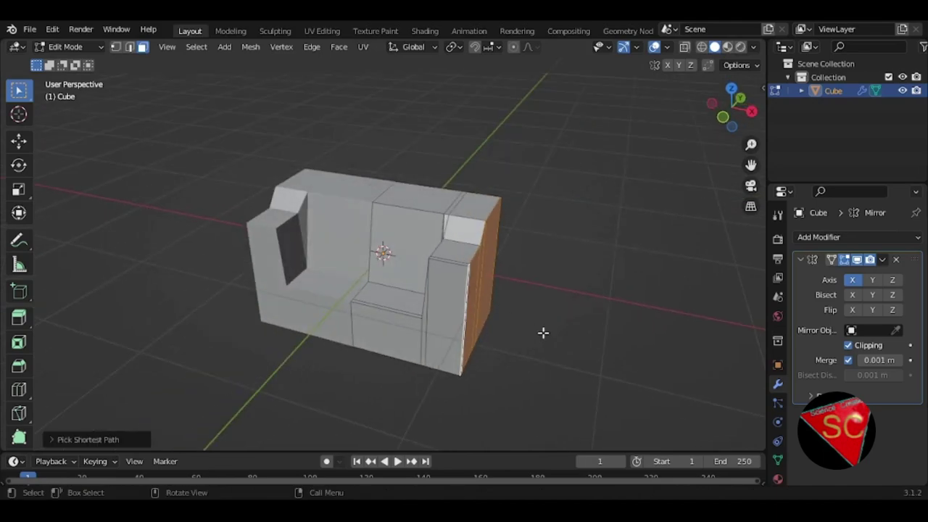
key(g)
key(x)
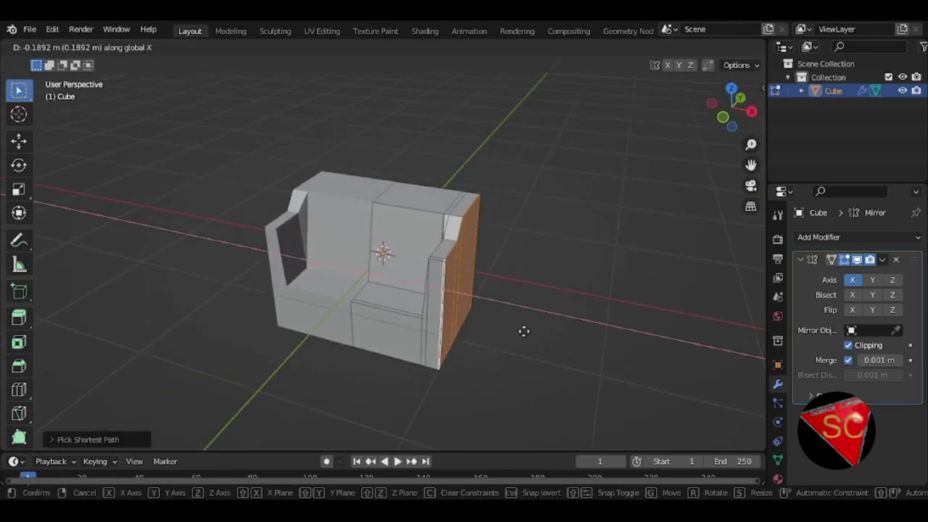
click(520, 331)
Lower the seat's front edge along Z.
mouse_move(523, 331)
middle_down()
mouse_move(452, 288)
mouse_move(462, 309)
mouse_move(498, 290)
mouse_move(400, 284)
mouse_move(400, 308)
mouse_move(358, 334)
middle_up()
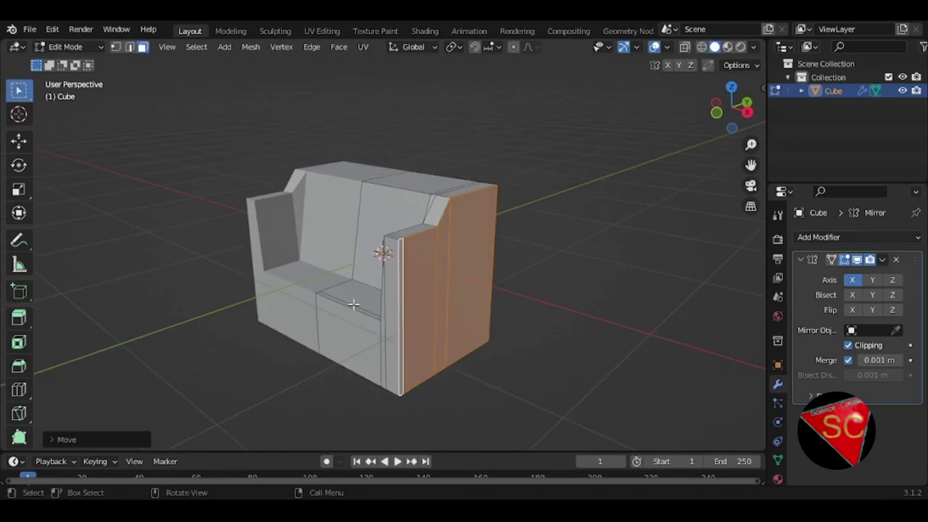
click(353, 304)
key(2)
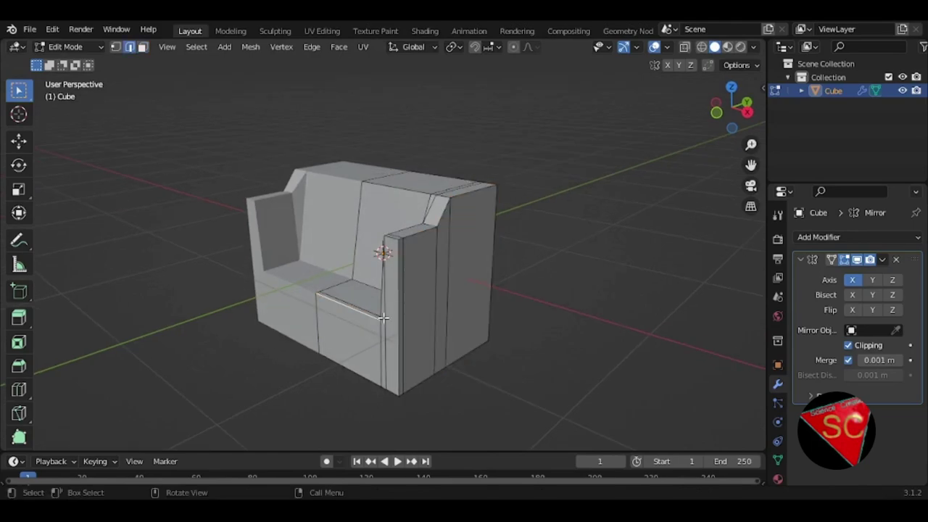
key(g)
key(z)
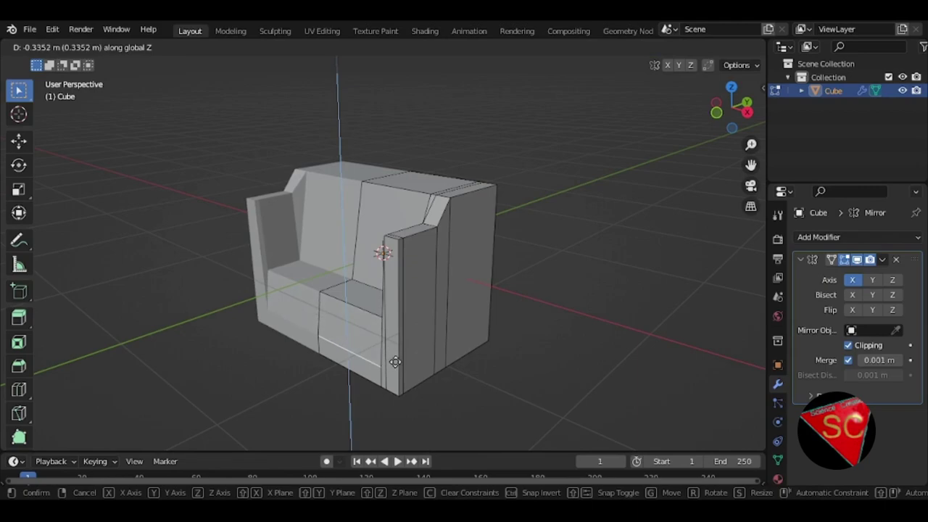
click(397, 365)
mouse_move(397, 365)
middle_down()
mouse_move(450, 297)
mouse_move(403, 344)
middle_up()
Extrude the arm's front faces outward, followed by a second thin extrusion.
click(459, 292)
ctrl+click(419, 345)
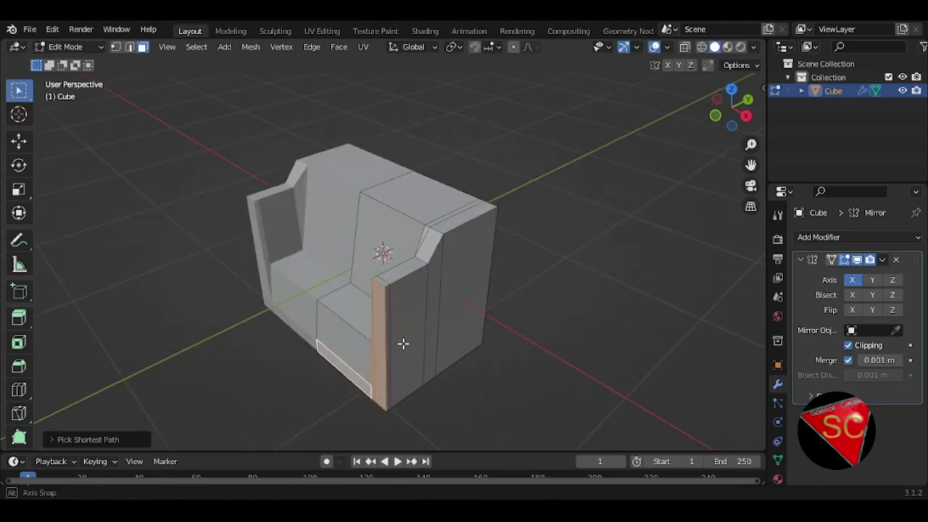
key(e)
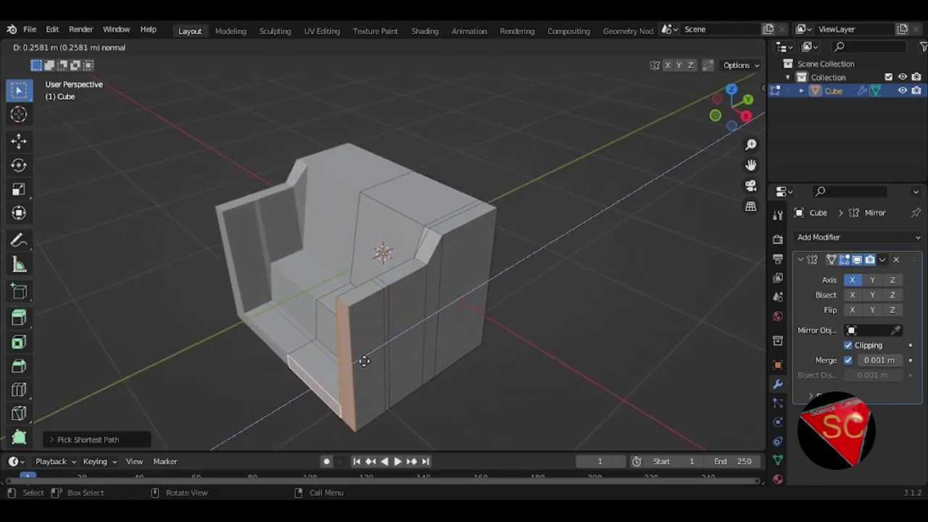
click(378, 358)
middle_drag(374, 346, 392, 333)
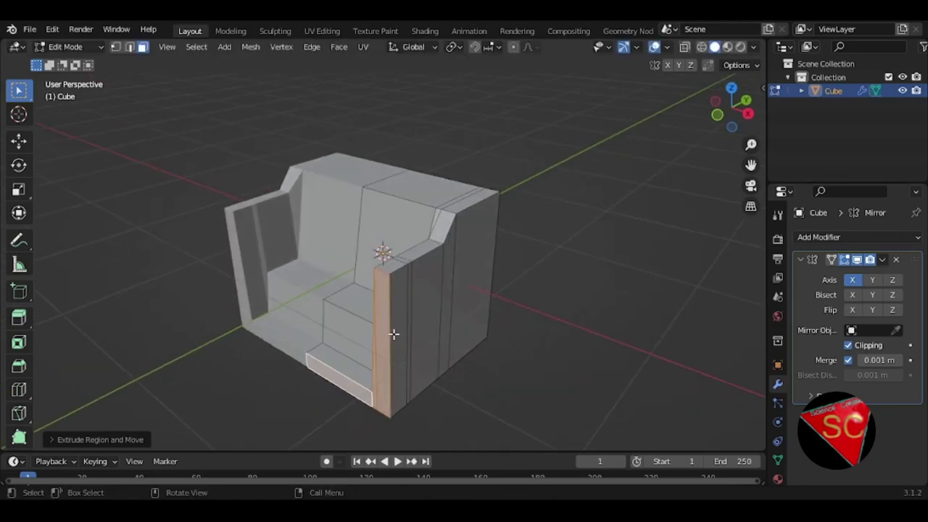
key(e)
click(387, 336)
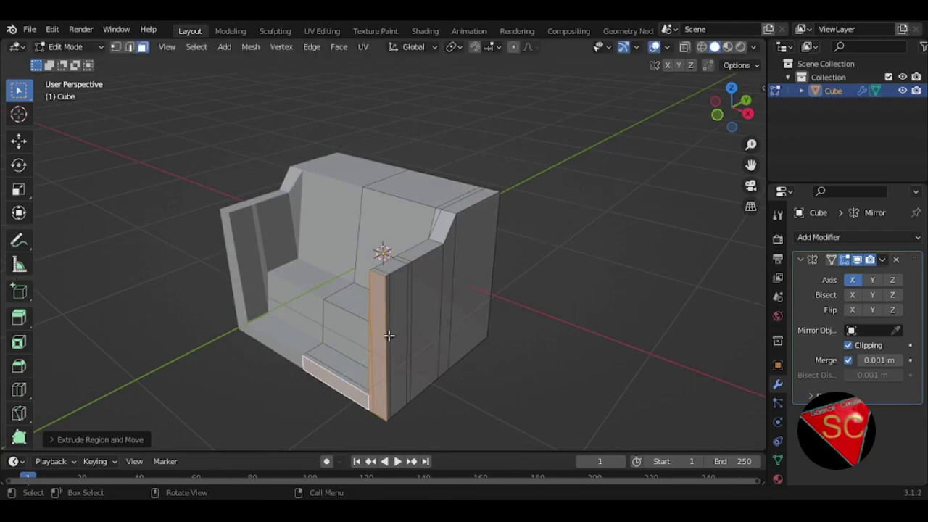
Extrude the front bottom edge up along Z about 0.89 m into a tall front wall.
key(2)
click(337, 376)
key(e)
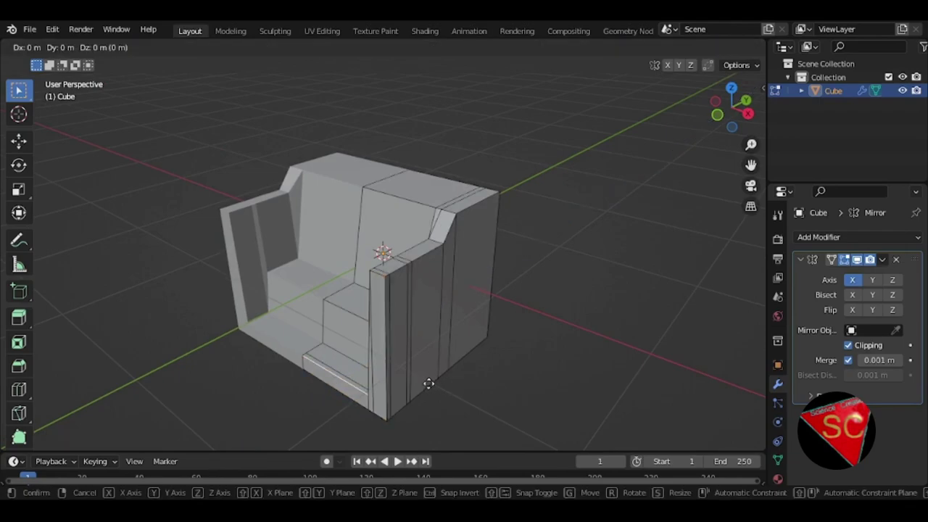
key(z)
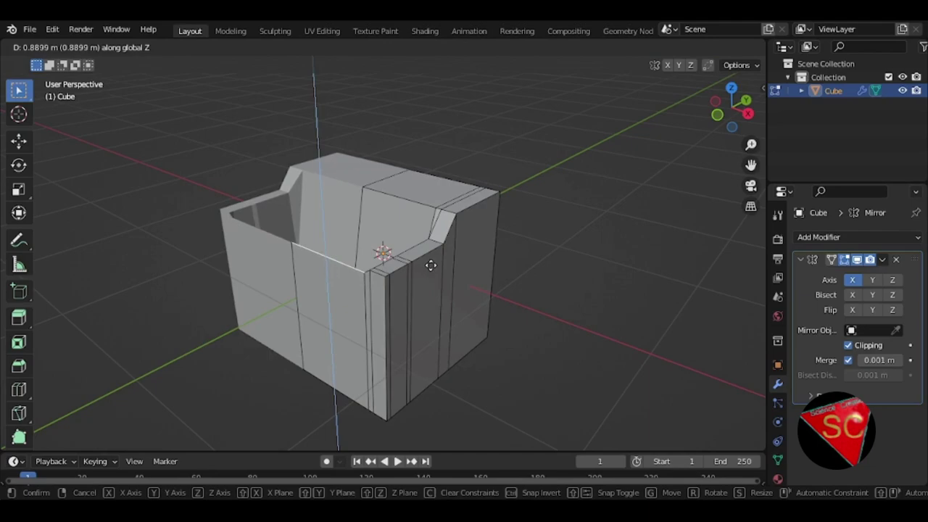
click(433, 280)
middle_drag(394, 280, 371, 292)
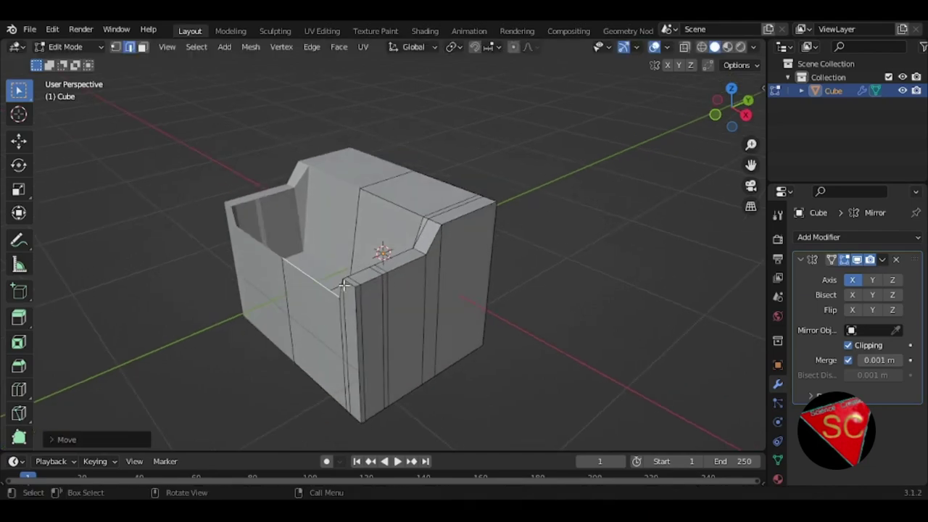
Lower the arm-top face along Z to form a small sloped corner.
key(3)
key(g)
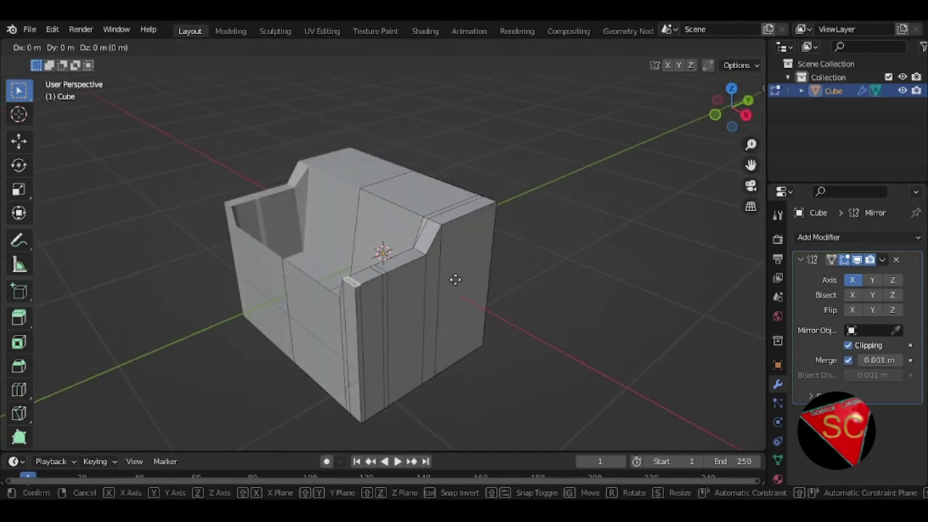
key(z)
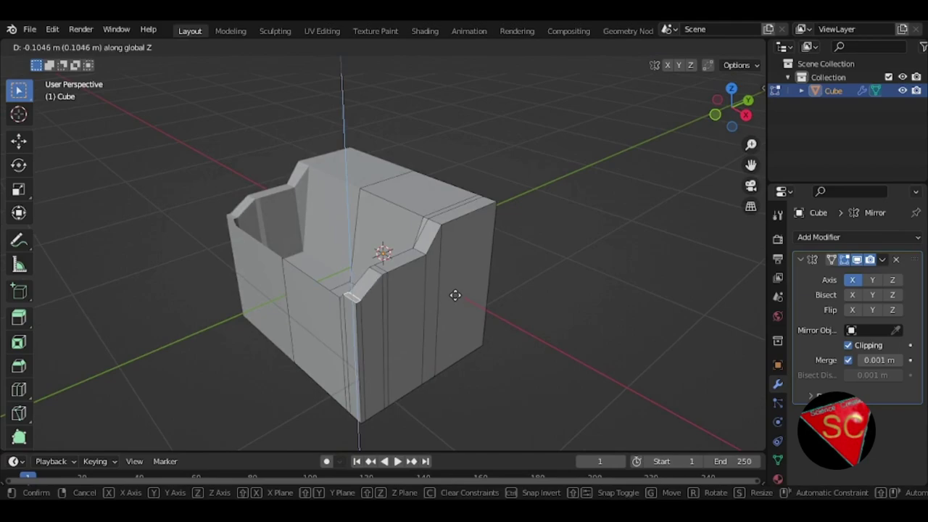
click(455, 295)
mouse_move(447, 285)
middle_down()
mouse_move(394, 269)
mouse_move(441, 256)
mouse_move(494, 262)
mouse_move(483, 268)
middle_up()
middle_drag(368, 305, 450, 296)
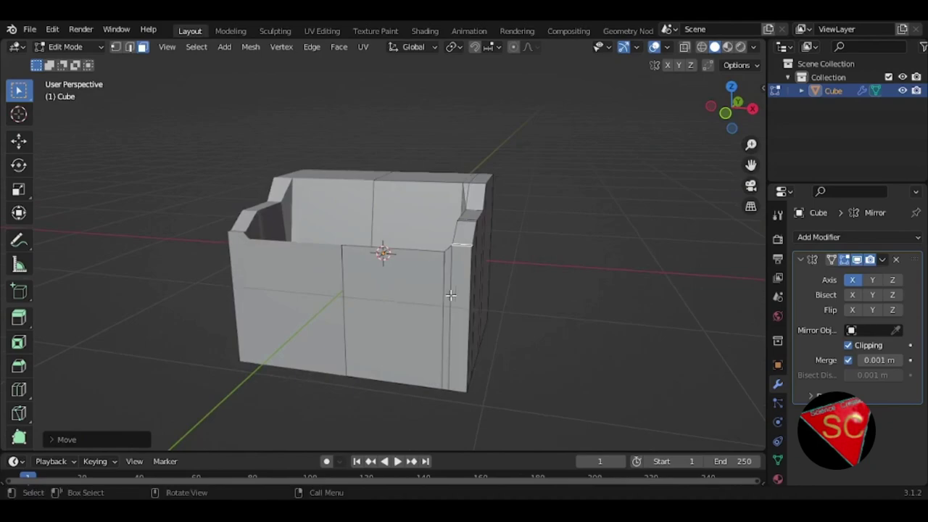
Extrude a strip of side faces along their normal and save vehicle 1.blend.
click(459, 287)
ctrl+click(394, 297)
mouse_move(394, 297)
middle_down()
mouse_move(447, 275)
mouse_move(435, 286)
middle_up()
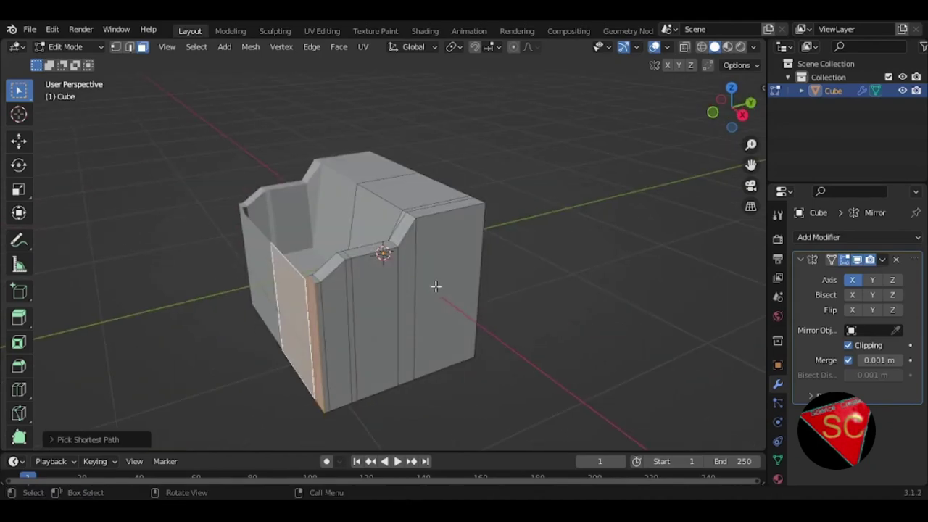
key(e)
click(370, 303)
key(ctrl+s)
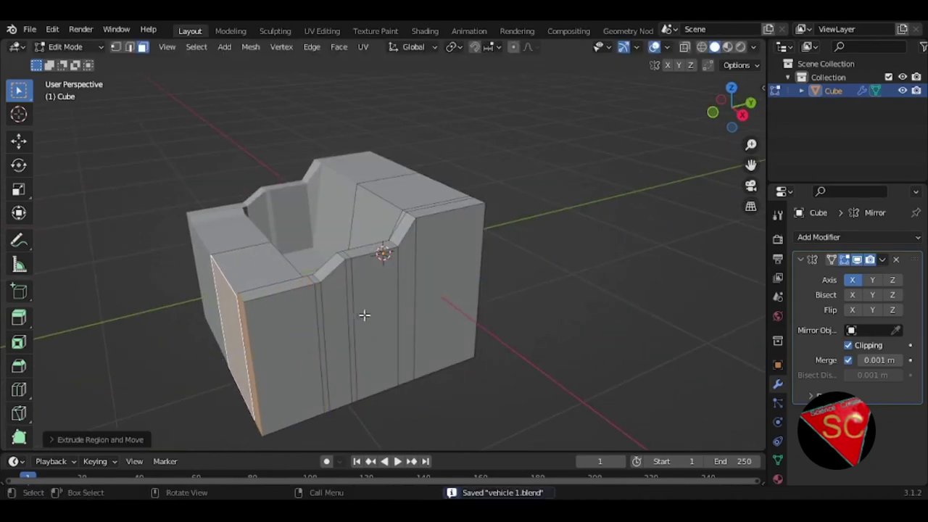
mouse_move(365, 315)
middle_down()
mouse_move(434, 310)
mouse_move(379, 311)
mouse_move(406, 263)
mouse_move(311, 311)
mouse_move(356, 307)
mouse_move(331, 321)
middle_up()
scroll(435, 310, down, 3)
scroll(421, 260, up, 4)
Undo the too-deep extrusion and redo it shallower.
key(ctrl+z)
key(e)
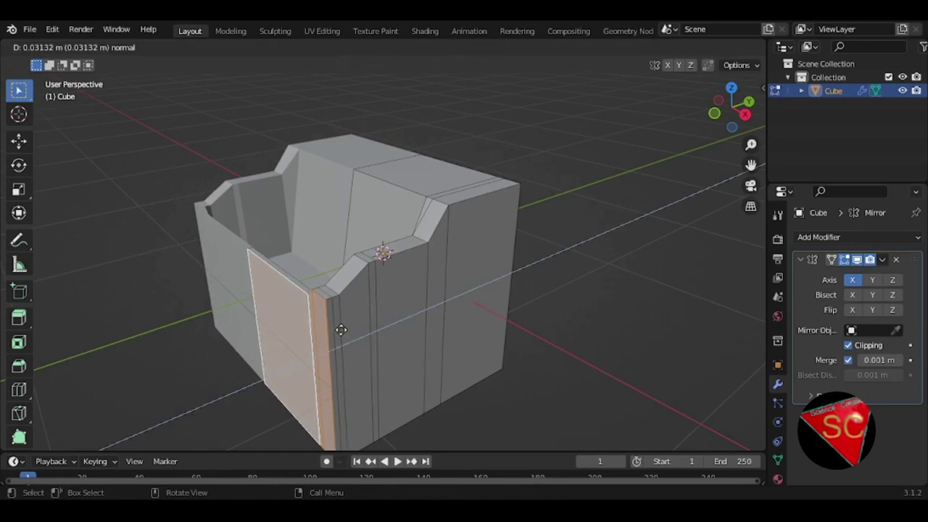
click(337, 330)
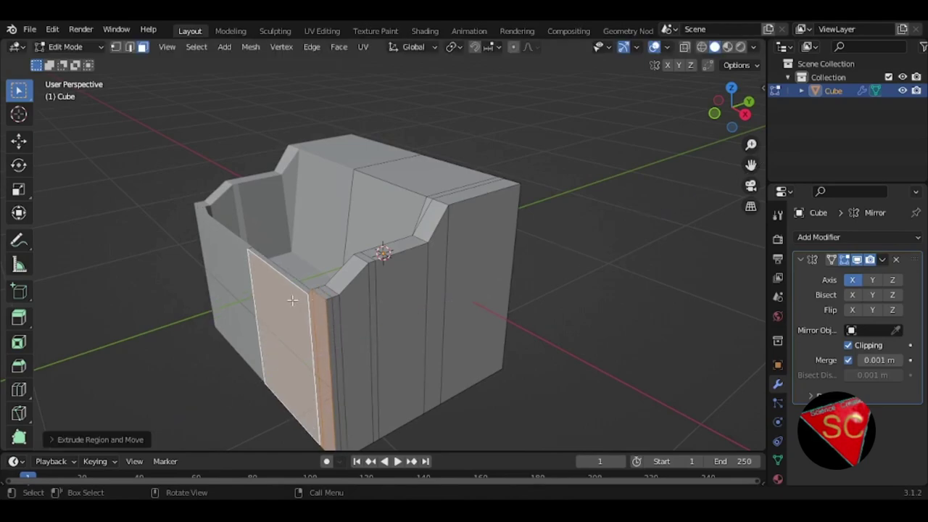
mouse_move(292, 300)
middle_down()
mouse_move(277, 305)
mouse_move(187, 286)
mouse_move(217, 294)
mouse_move(321, 264)
middle_up()
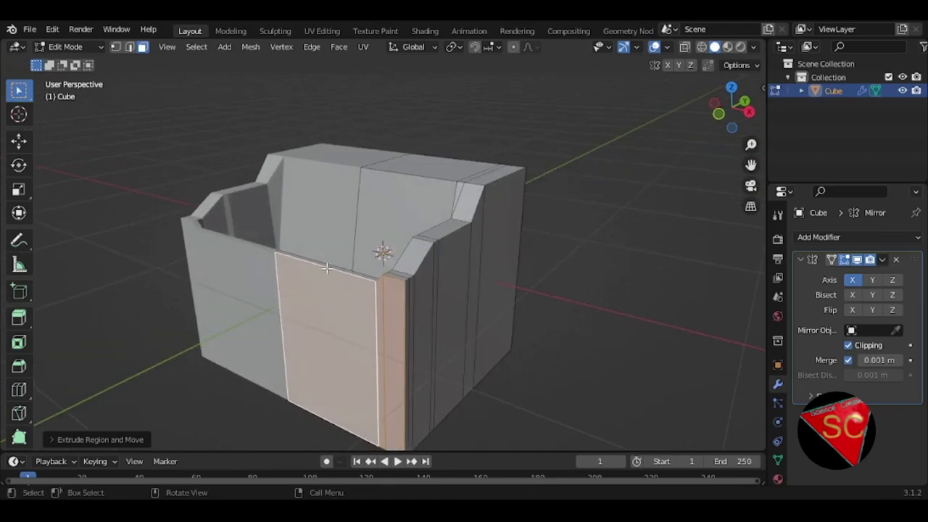
Raise the front face's top edge vertically along Z.
click(327, 268)
key(2)
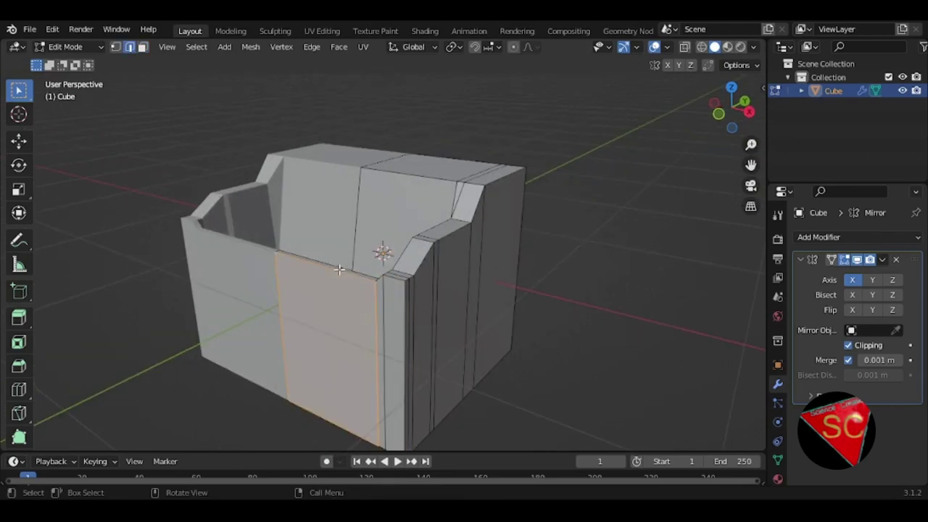
click(355, 273)
key(g)
key(z)
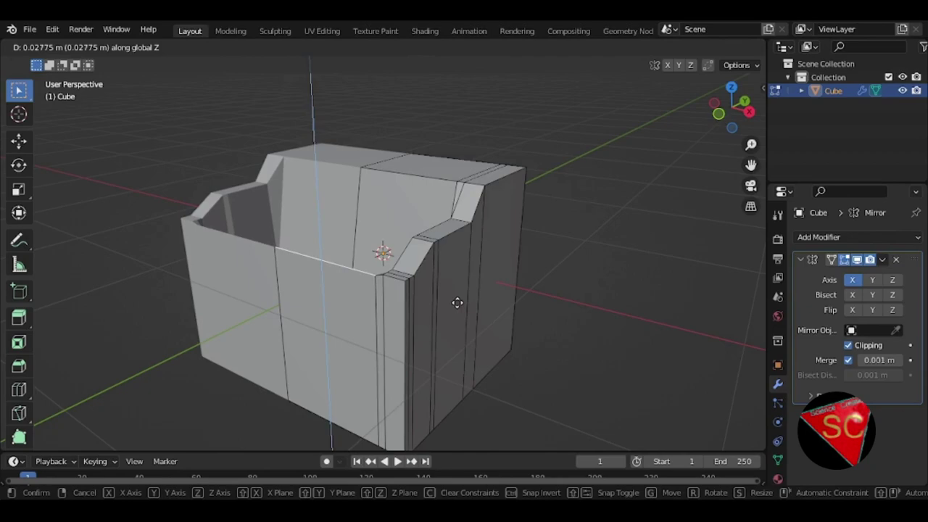
click(457, 303)
mouse_move(452, 278)
middle_down()
mouse_move(522, 327)
mouse_move(424, 295)
middle_up()
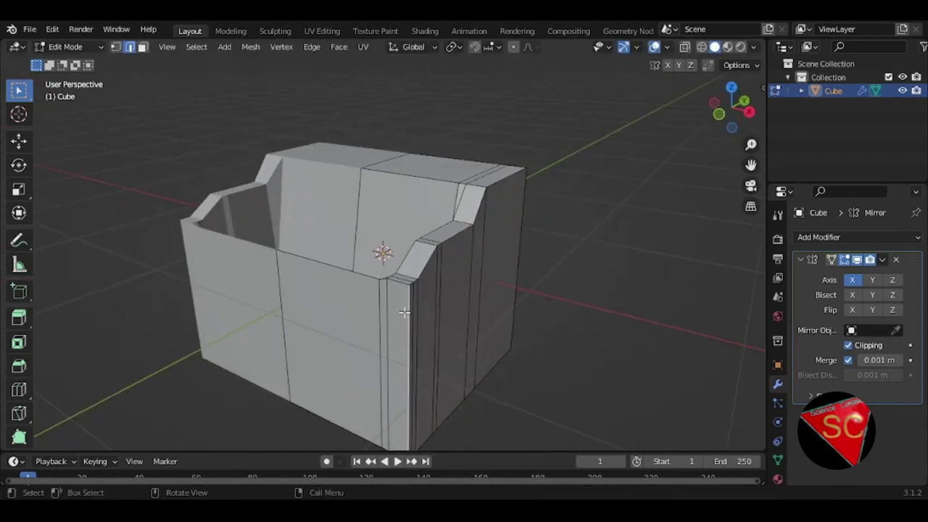
Extrude the front face strip about 0.17 m outward as a raised trim panel.
key(3)
click(404, 312)
ctrl+click(338, 311)
middle_drag(338, 311, 398, 320)
key(e)
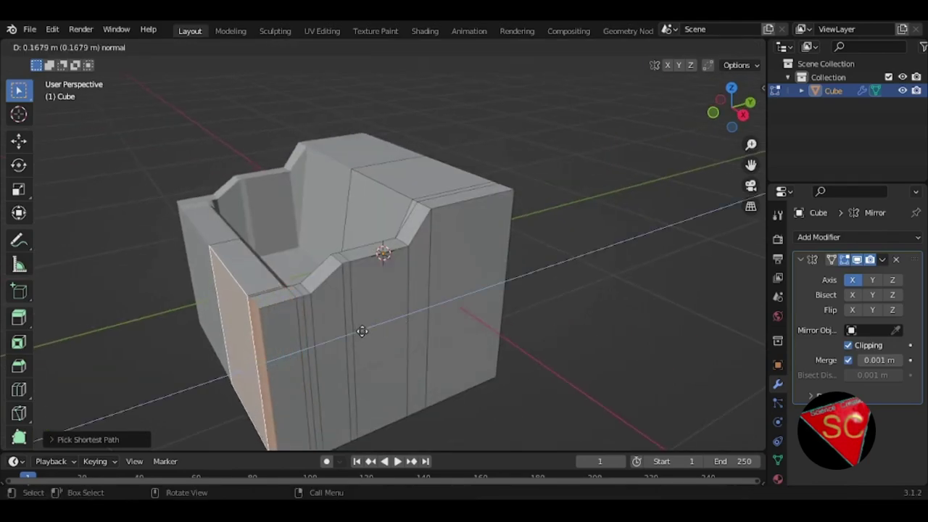
click(378, 329)
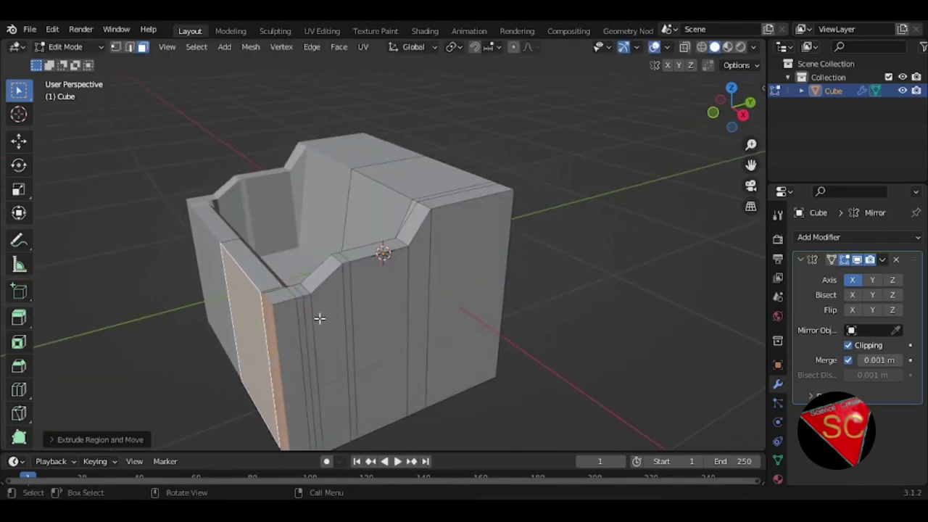
scroll(316, 317, down, 2)
middle_drag(317, 318, 341, 291)
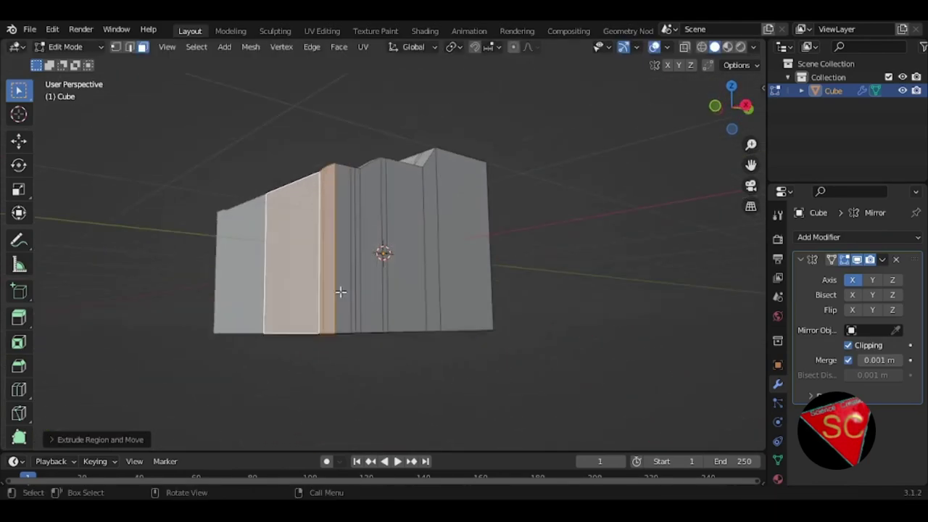
Push a small underside face up along Z to form a notch in the bottom edge.
scroll(343, 326, up, 5)
mouse_move(393, 274)
middle_down()
mouse_move(441, 246)
mouse_move(383, 260)
middle_up()
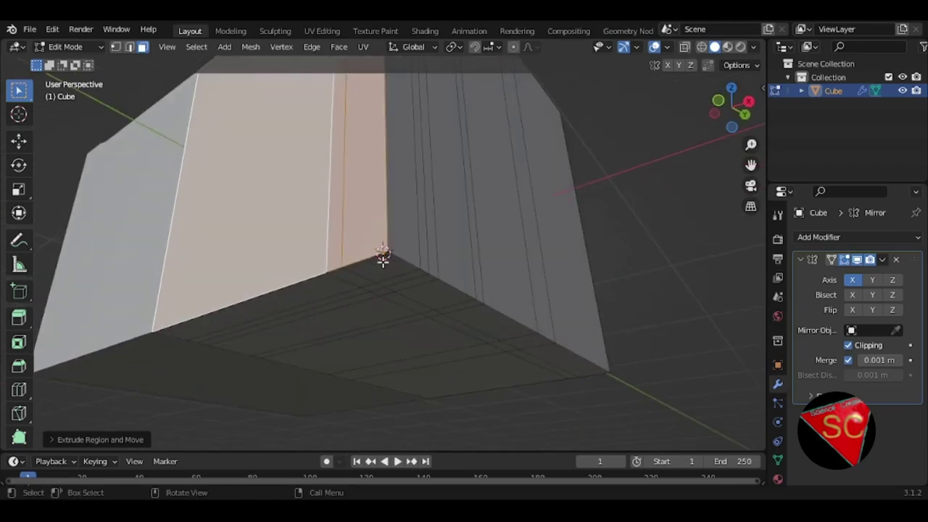
click(381, 264)
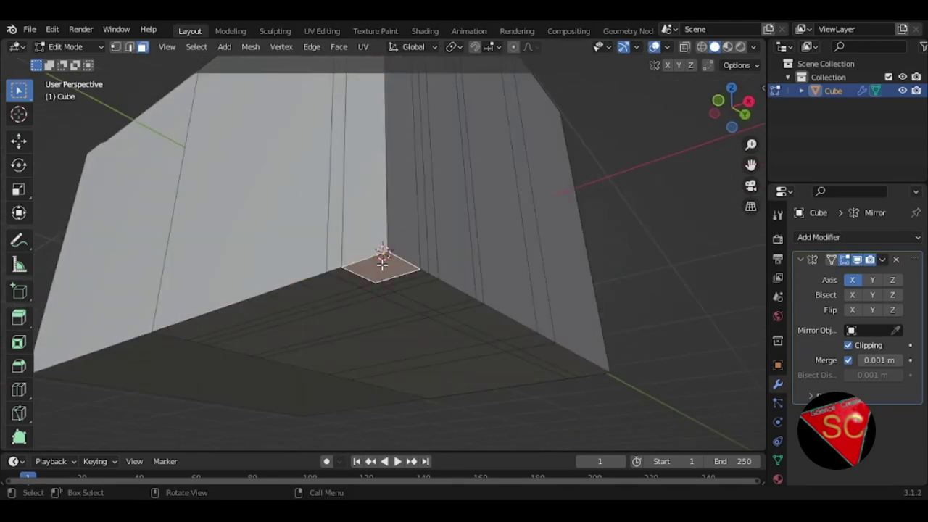
ctrl+click(358, 282)
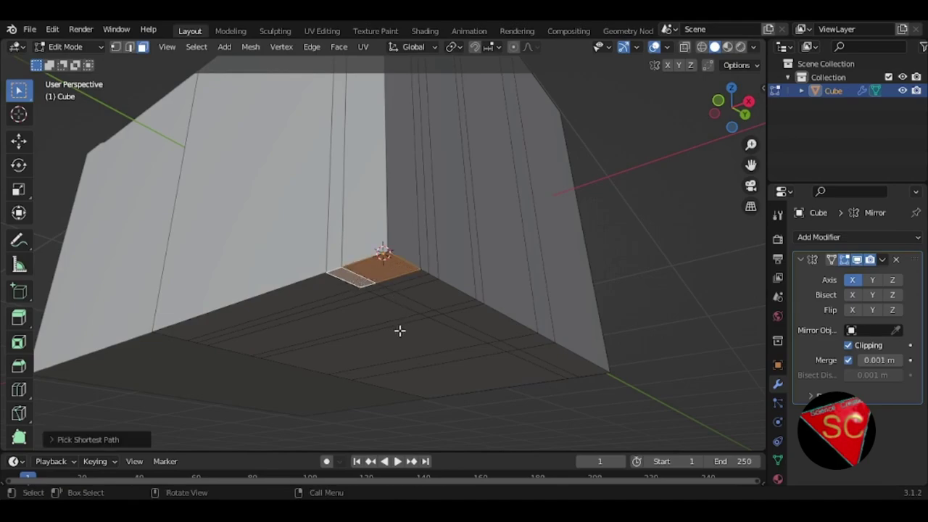
click(395, 275)
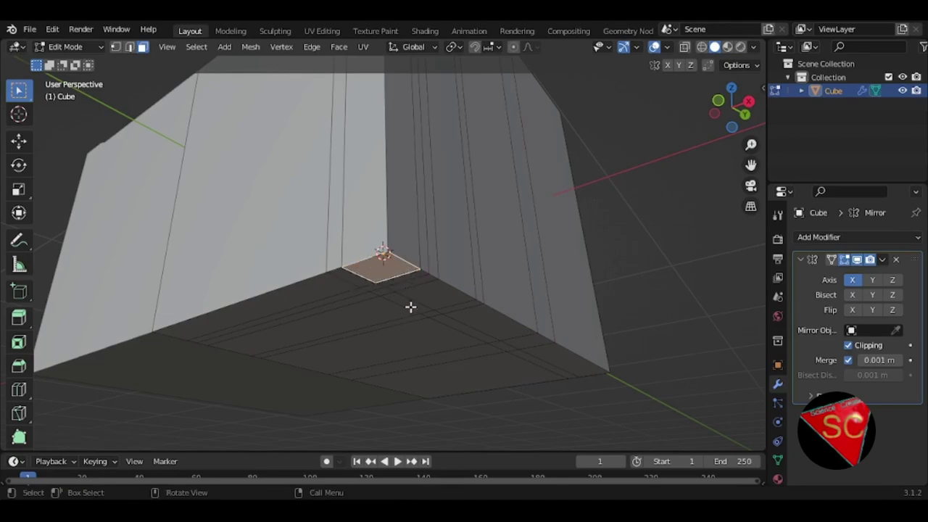
key(g)
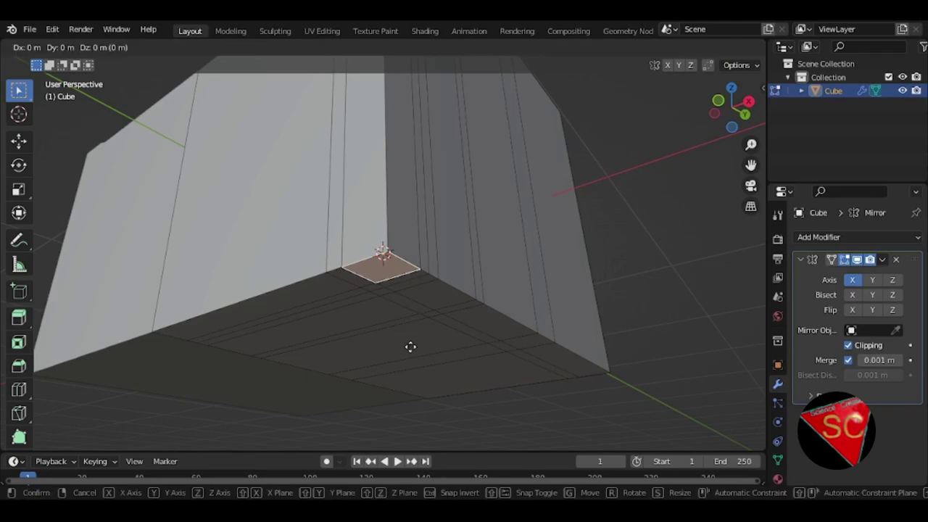
key(z)
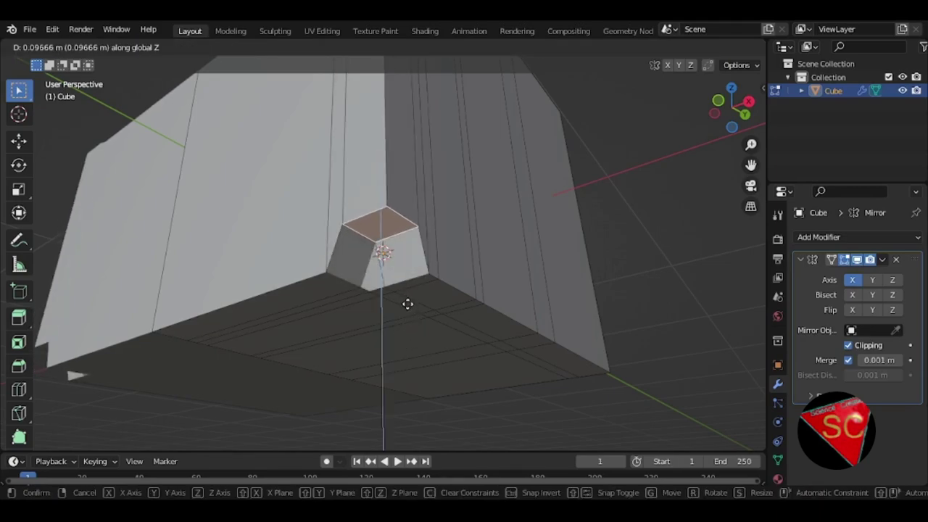
click(409, 277)
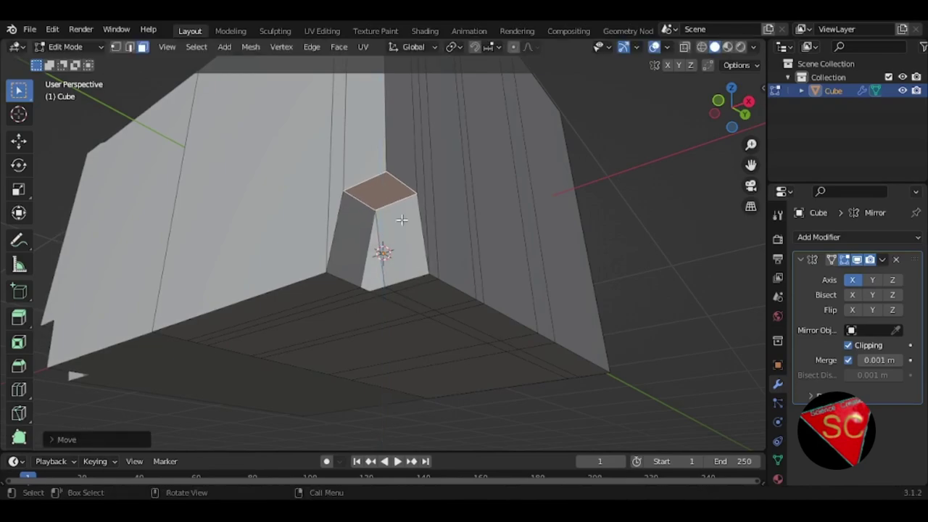
Readjust the notch height along Z and raise the edge beside it vertically.
mouse_move(409, 277)
middle_down()
mouse_move(428, 246)
mouse_move(399, 278)
mouse_move(361, 290)
mouse_move(385, 251)
middle_up()
scroll(427, 246, down, 5)
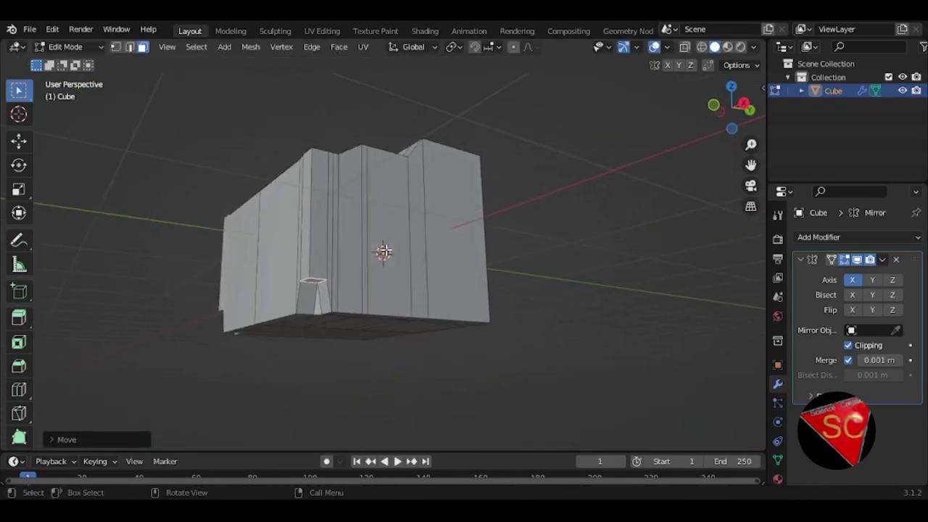
key(g)
key(z)
click(345, 302)
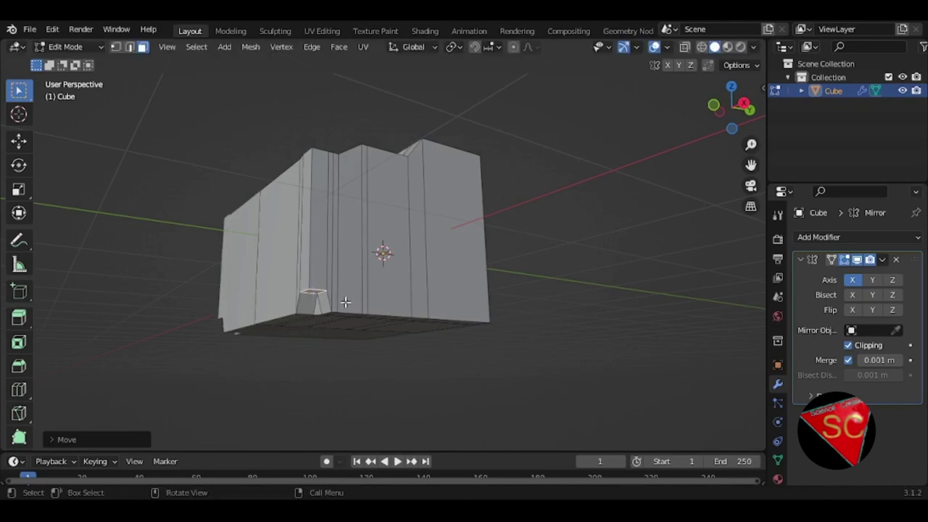
click(305, 291)
key(2)
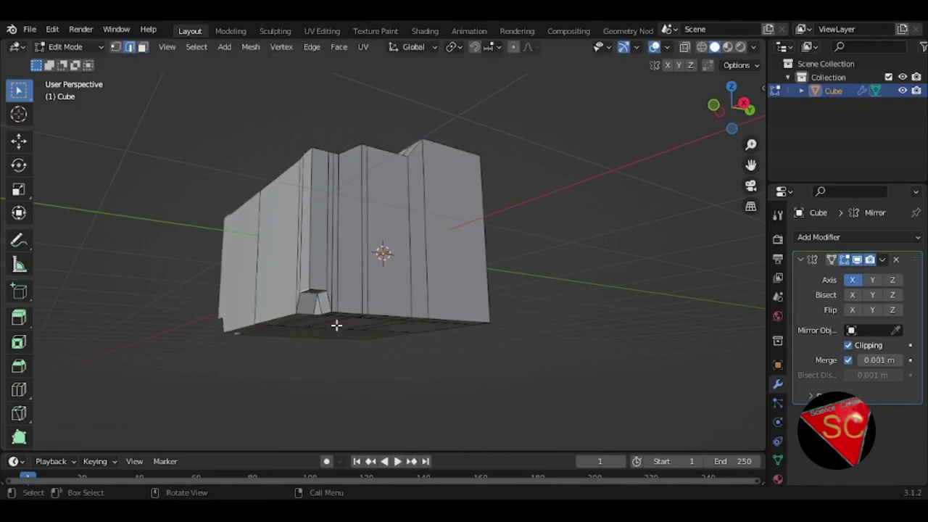
key(g)
key(z)
click(336, 311)
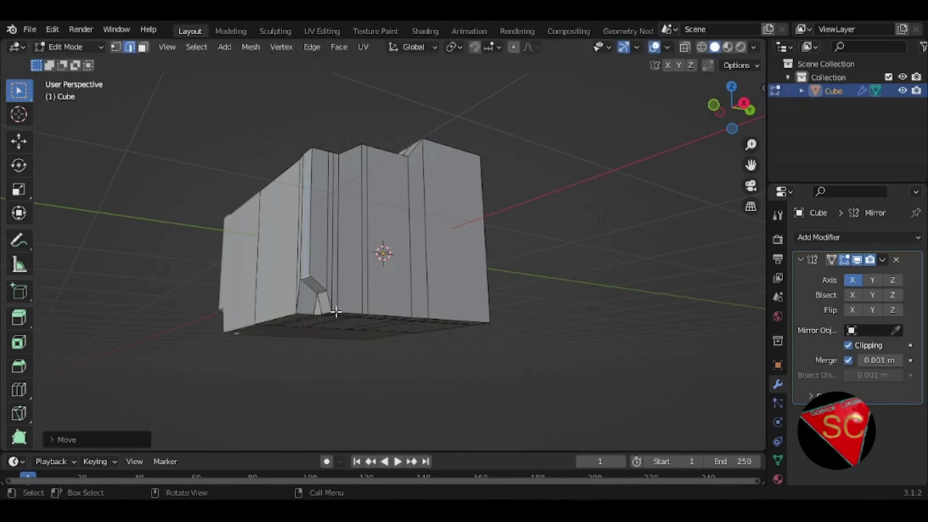
Extrude the side face strip about 0.27 m outward and raise its top edge along Z.
mouse_move(333, 310)
middle_down()
mouse_move(457, 296)
mouse_move(356, 311)
mouse_move(470, 189)
mouse_move(470, 276)
mouse_move(423, 265)
middle_up()
click(469, 282)
ctrl+click(414, 296)
key(e)
click(326, 313)
click(474, 191)
key(g)
key(z)
click(472, 263)
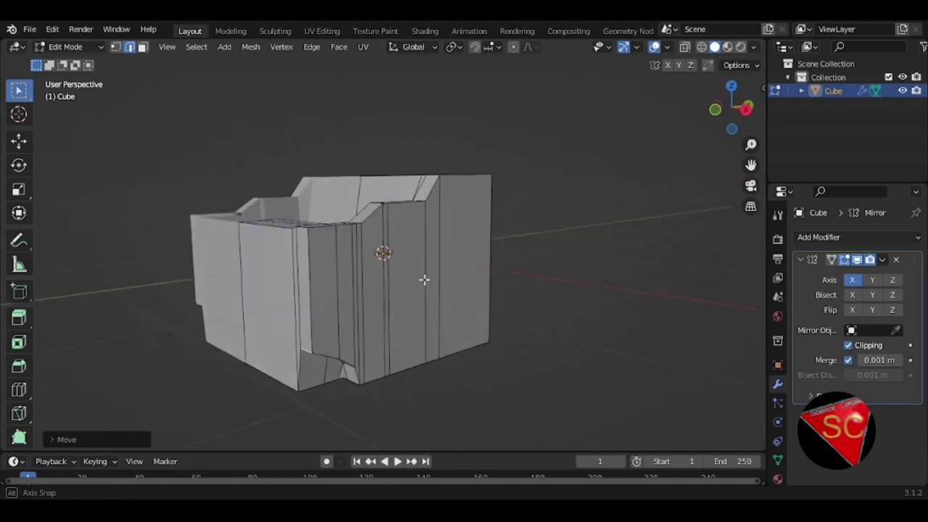
Nudge the selected front edge along Z, then extrude a side face strip outward.
key(g)
key(z)
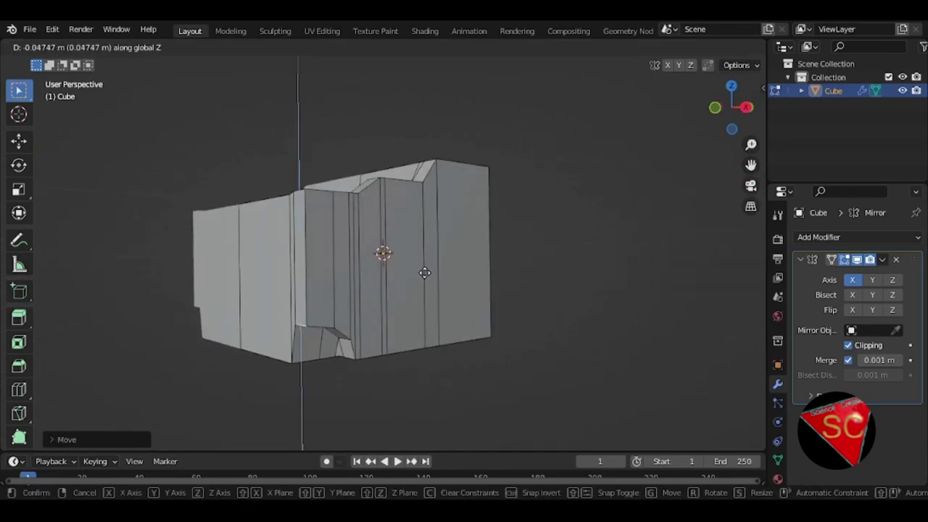
click(425, 273)
ctrl+click(261, 288)
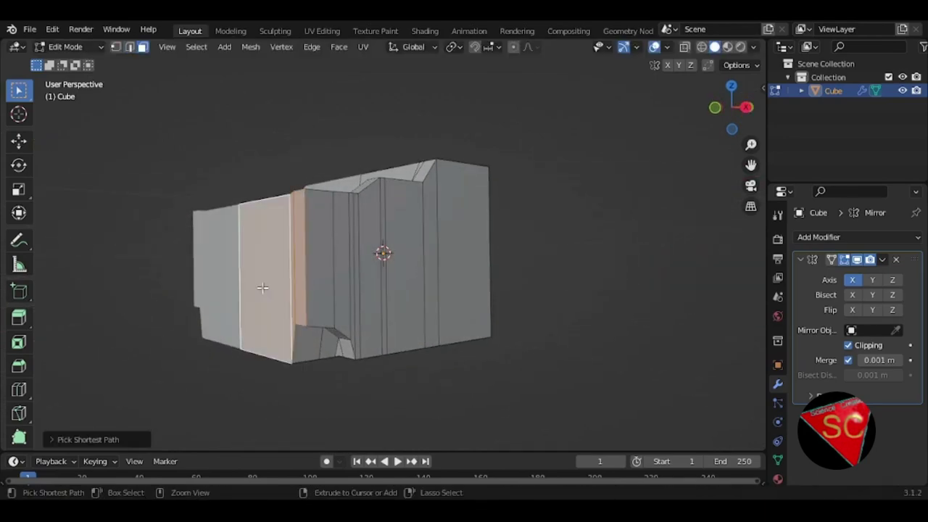
key(e)
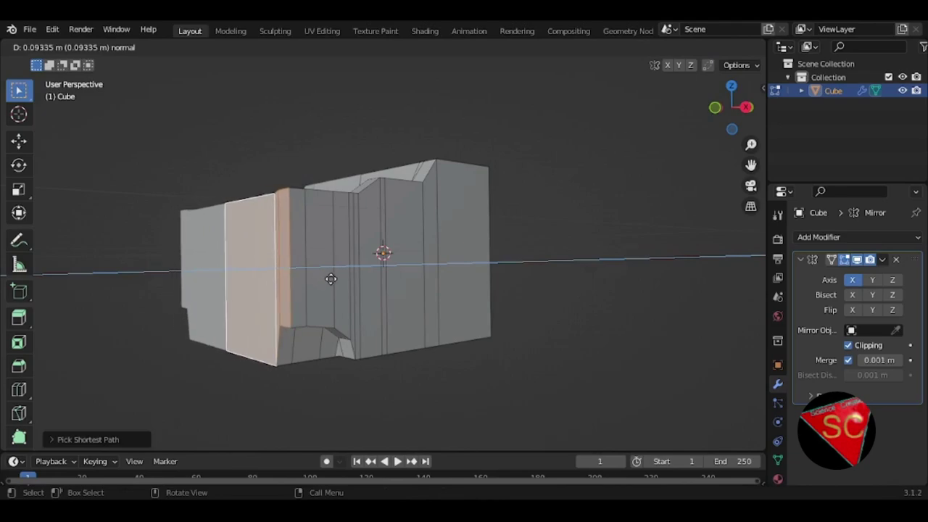
click(335, 278)
middle_drag(334, 278, 331, 233)
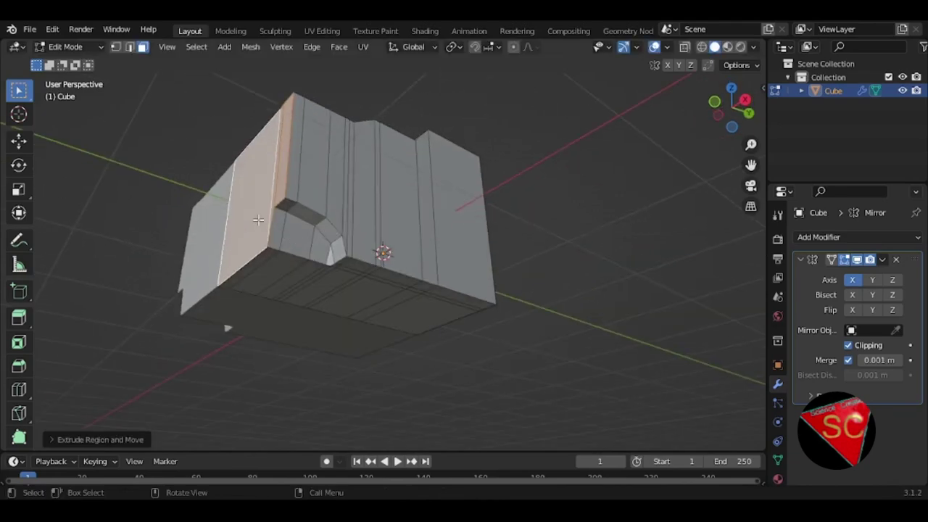
middle_drag(258, 220, 240, 236)
Slide the extruded faces along Y and lower the edge above the wheel arch.
key(g)
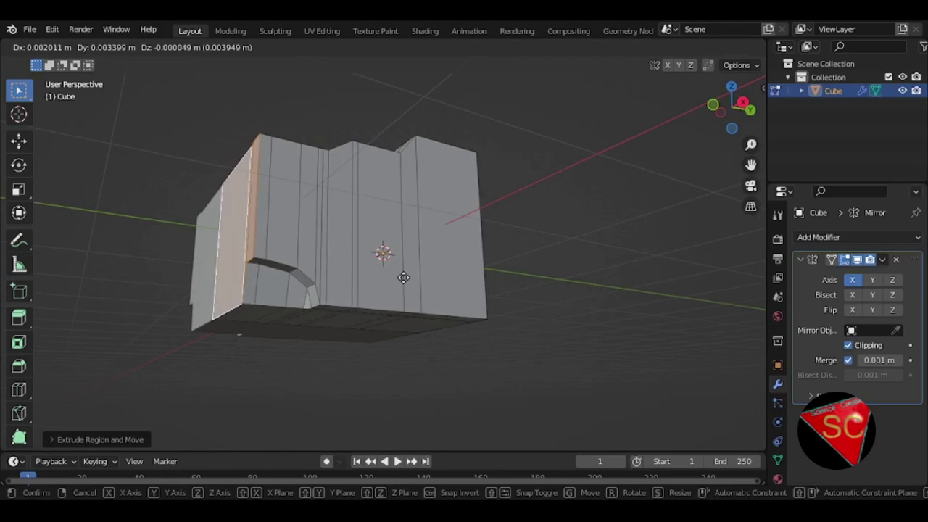
key(y)
click(389, 280)
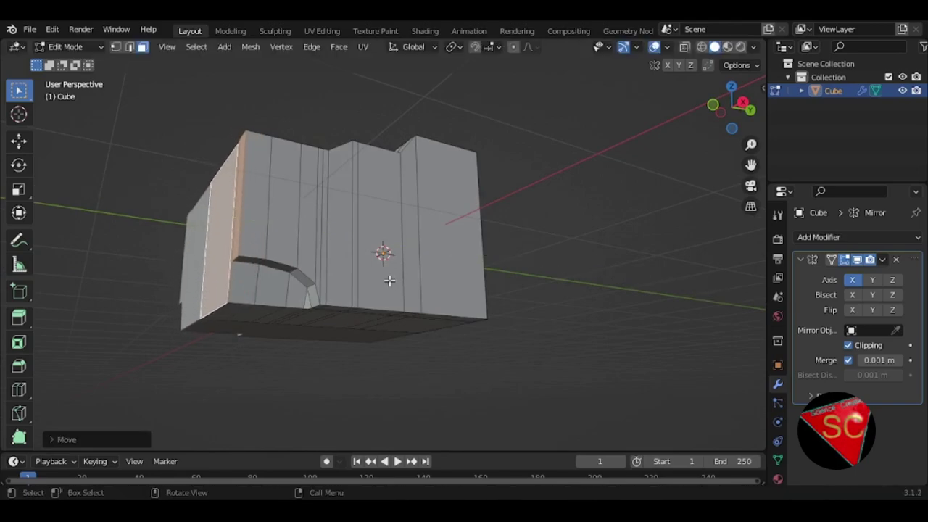
key(2)
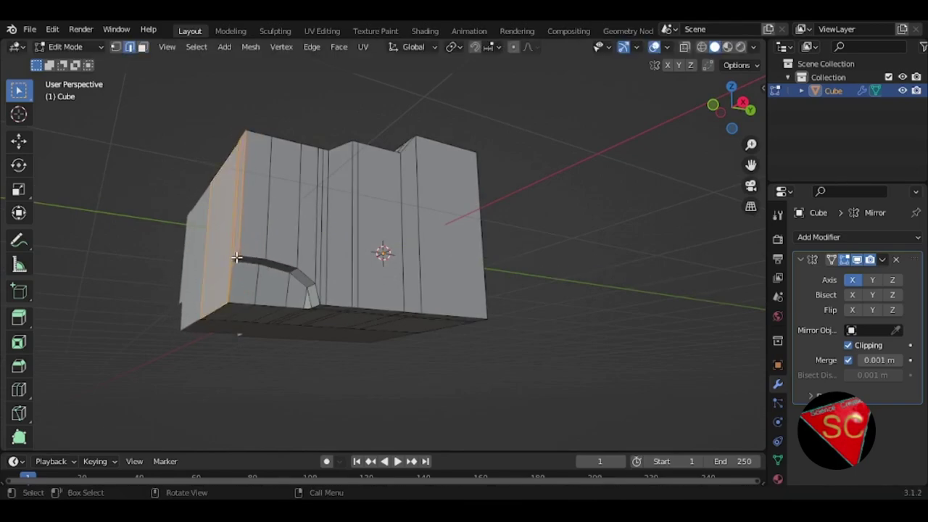
click(237, 257)
key(g)
key(z)
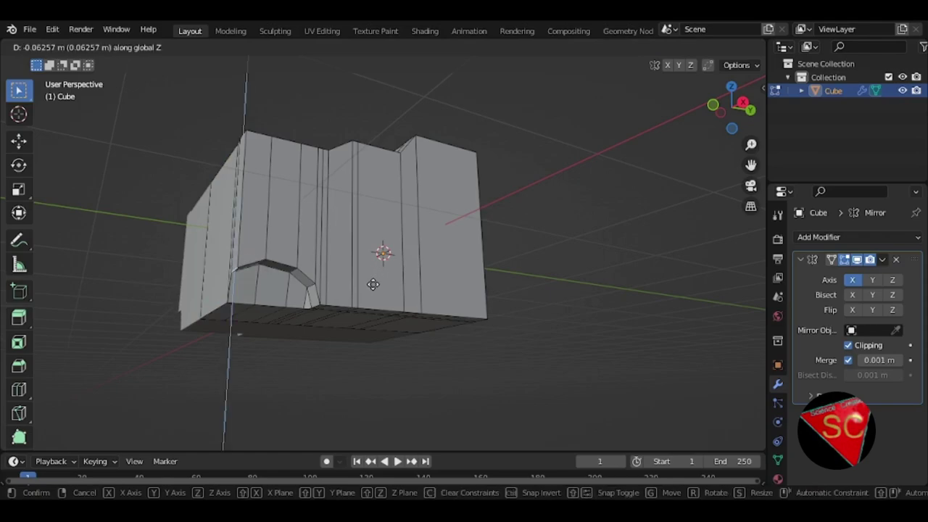
click(373, 284)
Lower two edge paths along the trim top vertically.
mouse_move(372, 284)
middle_down()
mouse_move(355, 308)
mouse_move(290, 291)
middle_up()
click(288, 281)
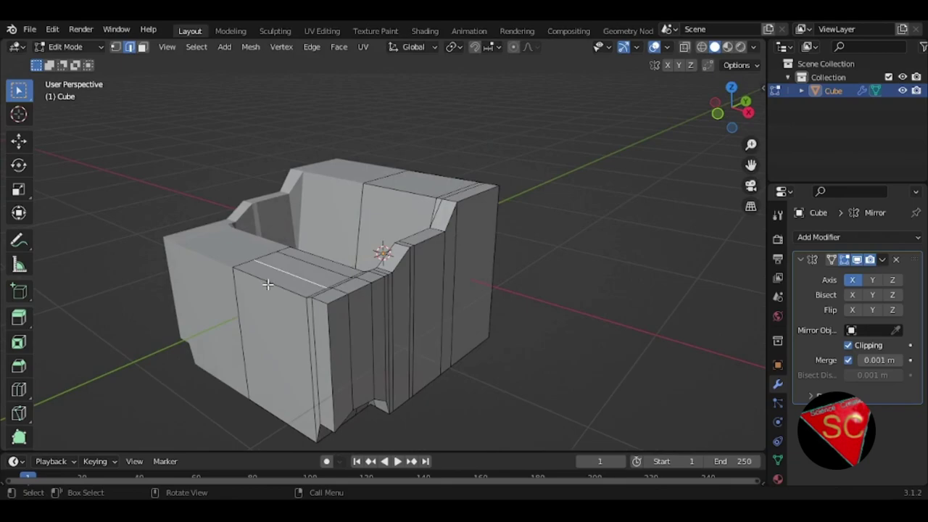
ctrl+click(320, 302)
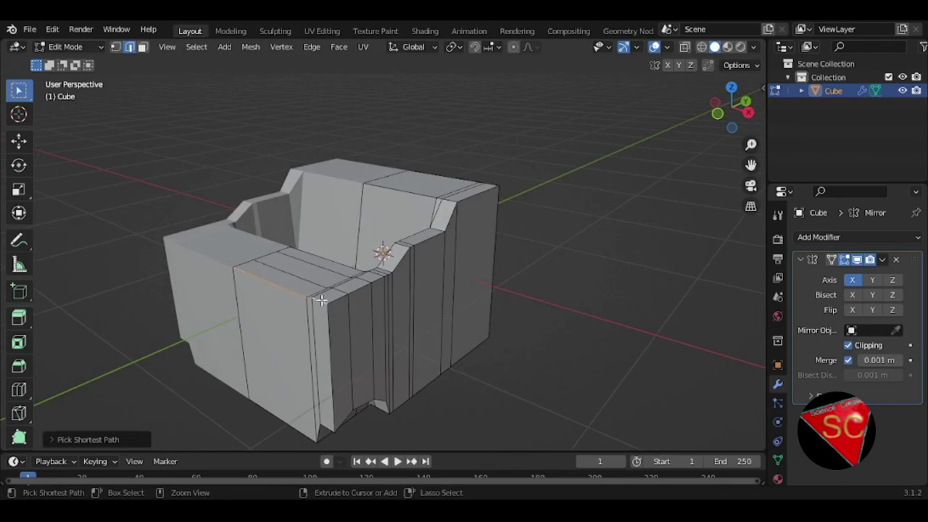
key(g)
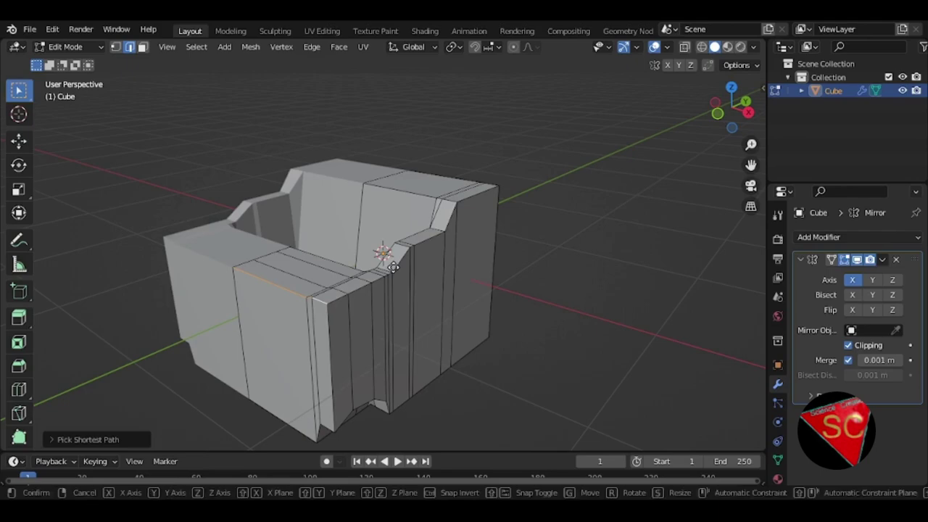
key(z)
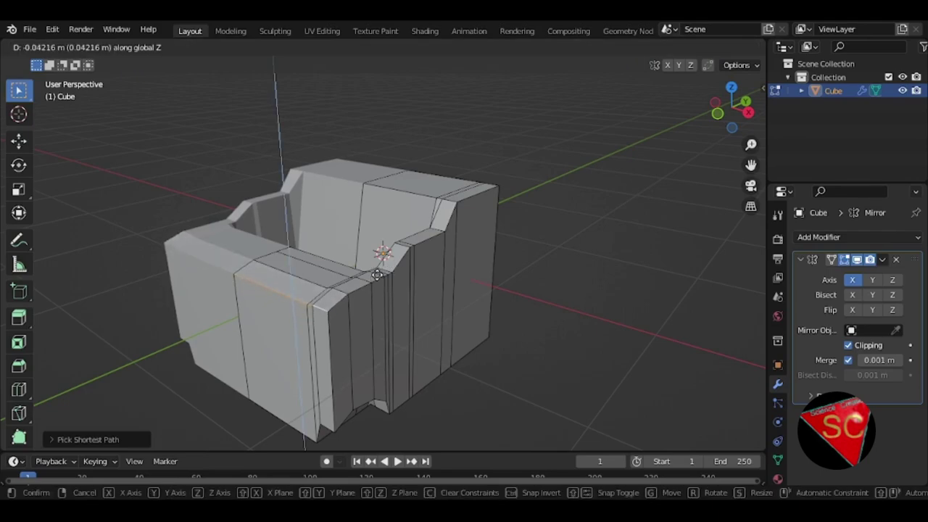
click(364, 286)
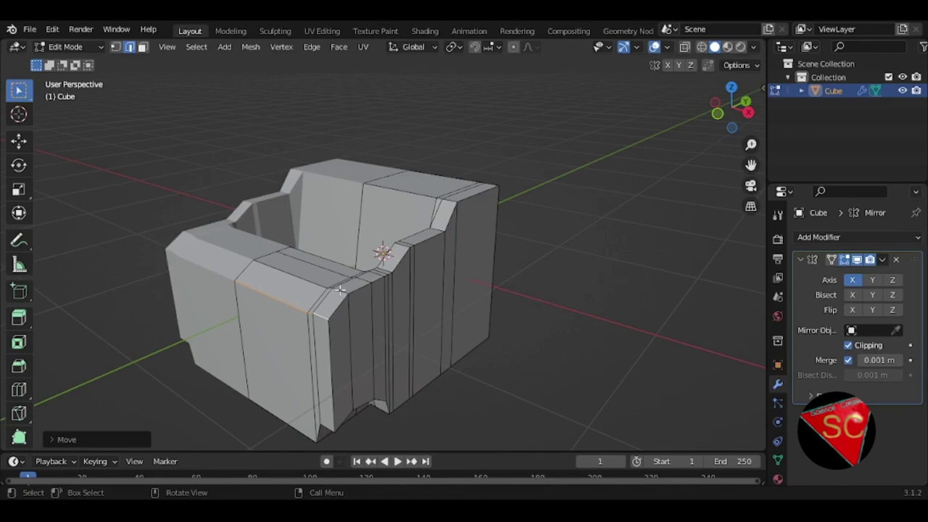
click(340, 290)
ctrl+click(300, 280)
key(g)
key(z)
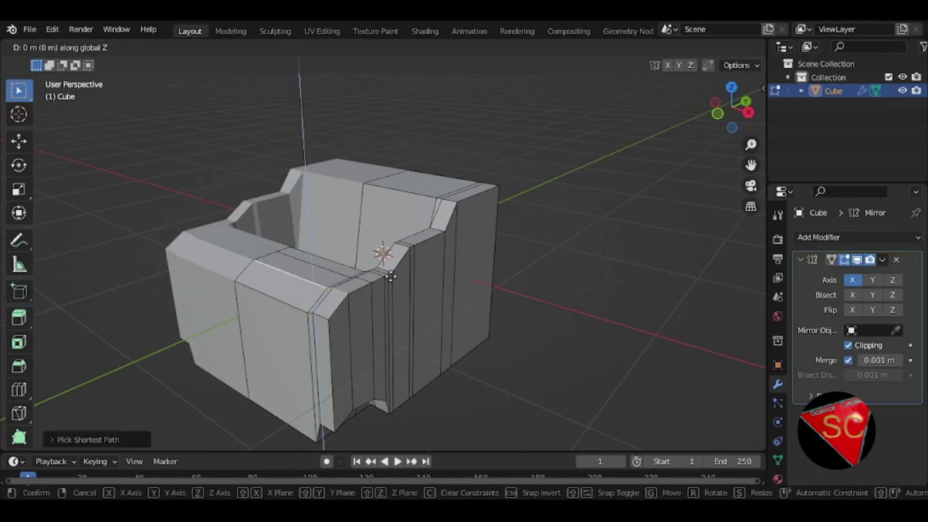
click(392, 280)
mouse_move(392, 279)
middle_down()
mouse_move(335, 243)
mouse_move(381, 253)
mouse_move(457, 204)
middle_up()
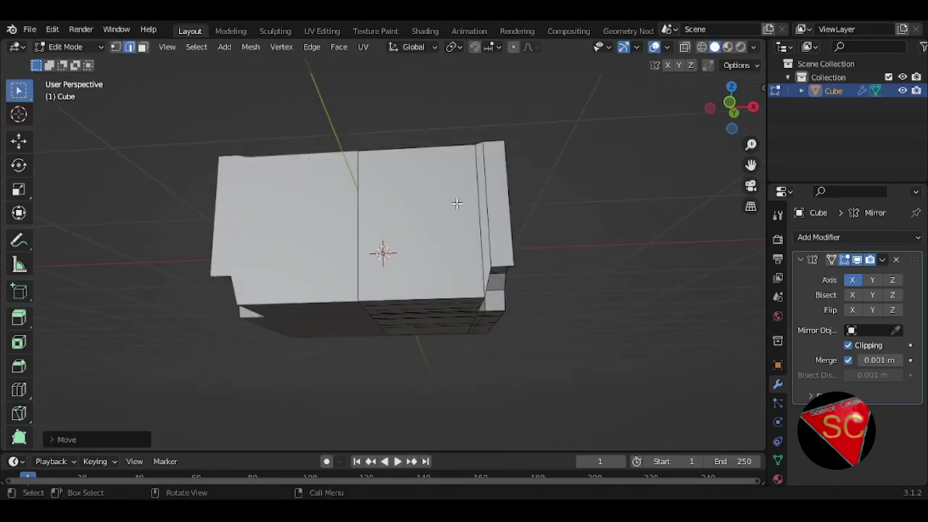
Extrude a strip of body faces outward along their normal.
key(3)
ctrl+click(425, 221)
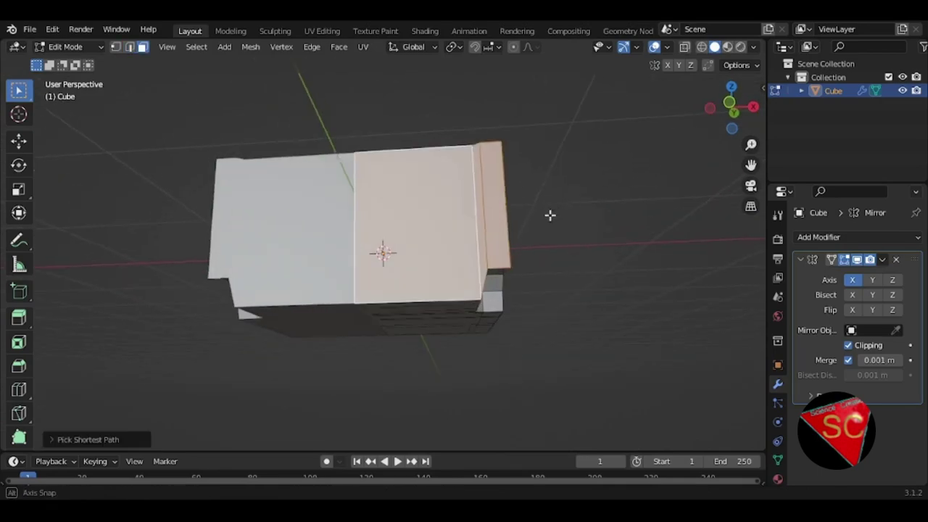
middle_drag(548, 215, 512, 278)
key(e)
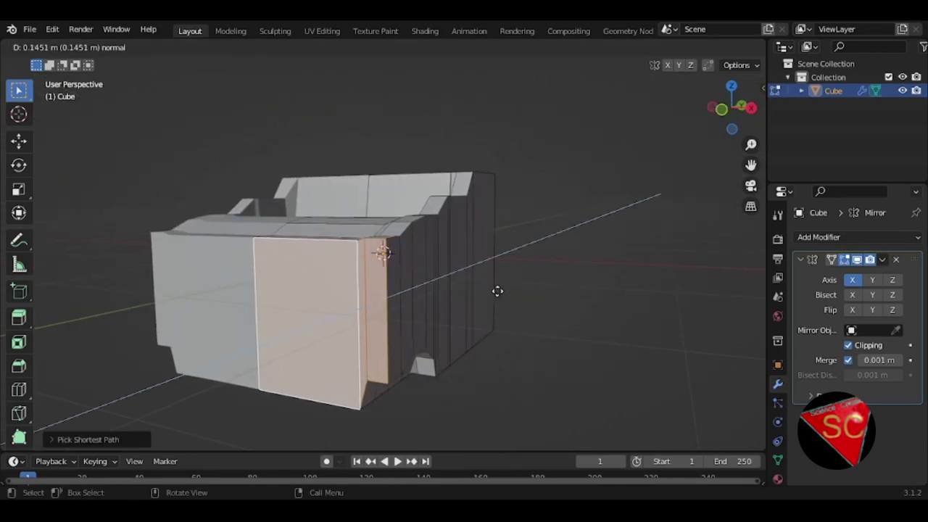
click(504, 288)
middle_drag(504, 288, 464, 224)
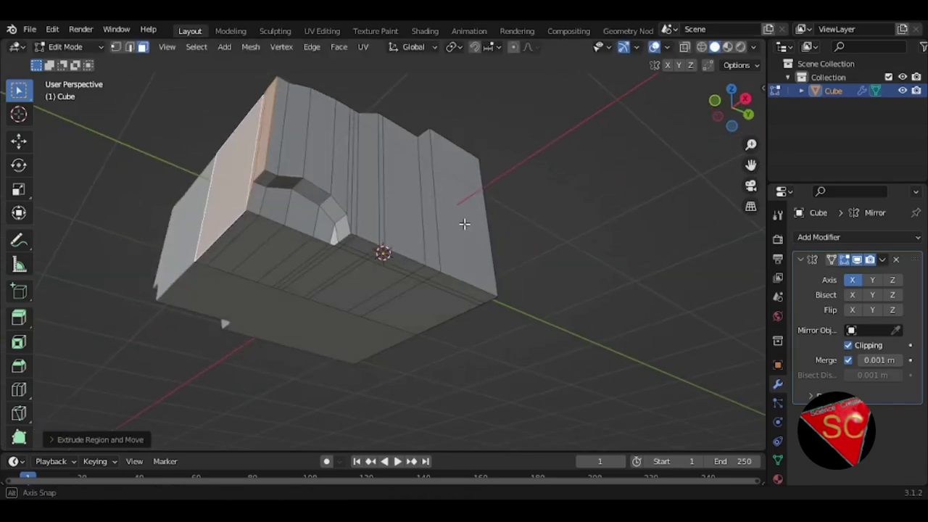
Shift the left-side edge loop and the vertical side edge loop along Z.
alt+click(260, 176)
key(g)
key(z)
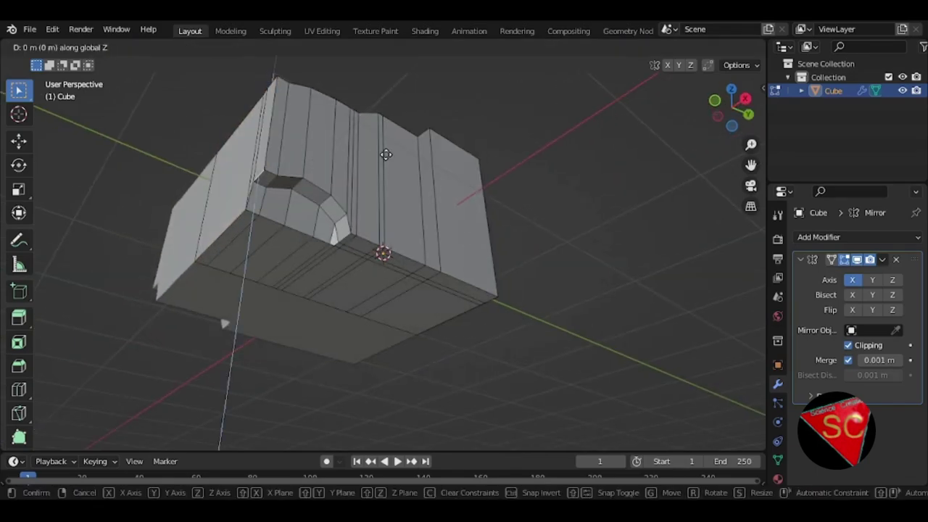
click(387, 176)
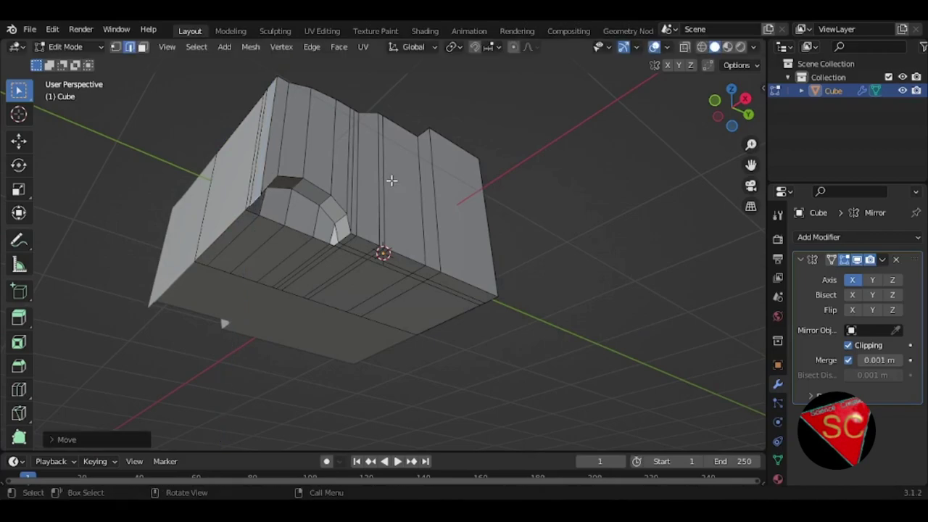
middle_drag(394, 180, 443, 213)
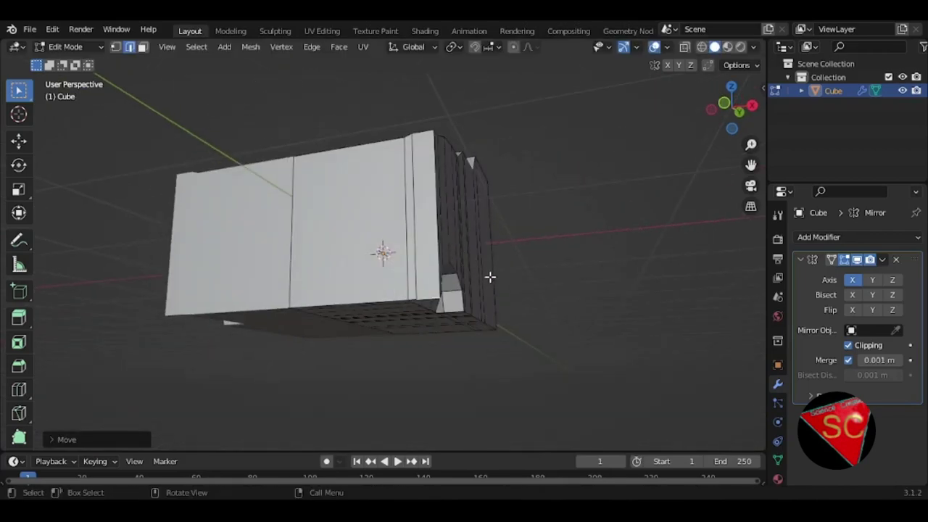
middle_drag(476, 259, 484, 316)
alt+click(451, 318)
key(g)
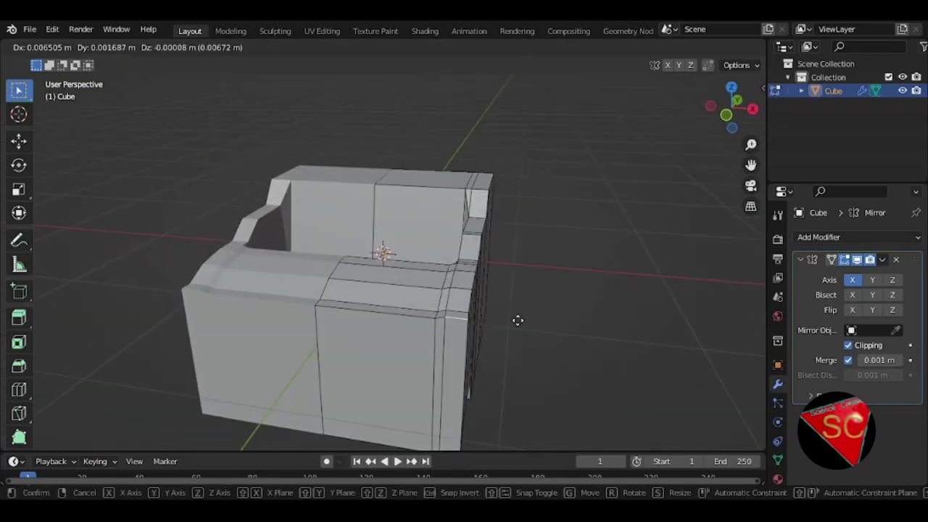
key(z)
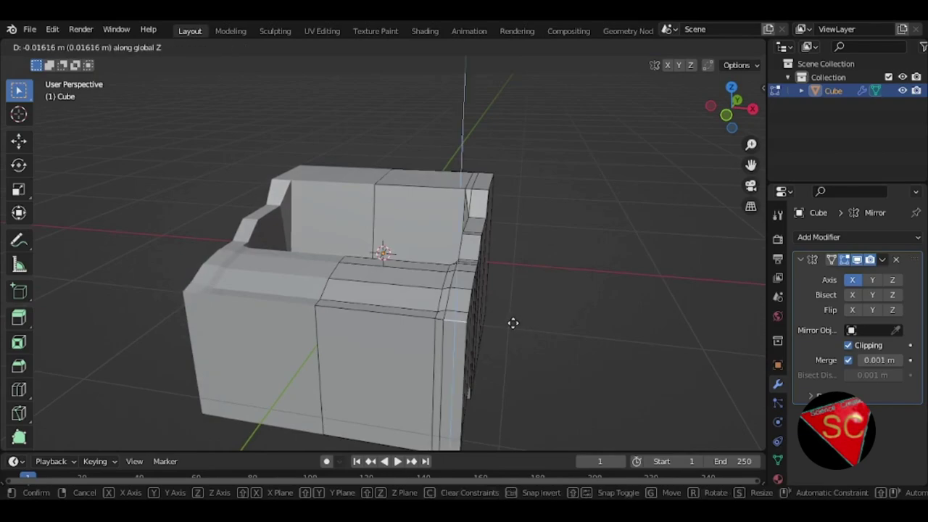
click(513, 322)
mouse_move(510, 317)
middle_down()
mouse_move(395, 288)
mouse_move(379, 295)
mouse_move(382, 286)
mouse_move(391, 380)
mouse_move(285, 353)
mouse_move(321, 311)
mouse_move(344, 319)
mouse_move(353, 342)
mouse_move(364, 317)
middle_up()
Stretch the whole body mesh along the Y axis.
key(a)
key(s)
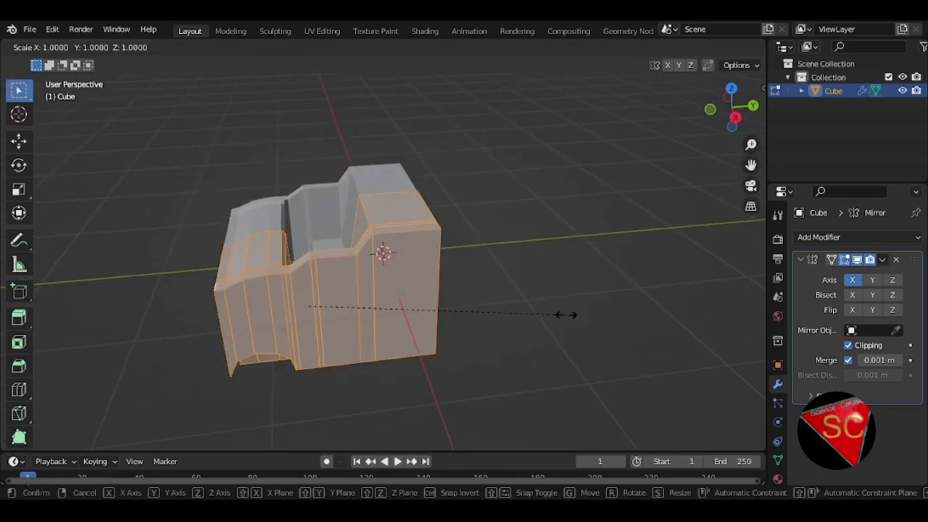
key(y)
click(621, 304)
mouse_move(327, 317)
middle_down()
mouse_move(409, 296)
mouse_move(412, 316)
mouse_move(384, 295)
mouse_move(373, 259)
mouse_move(317, 181)
middle_up()
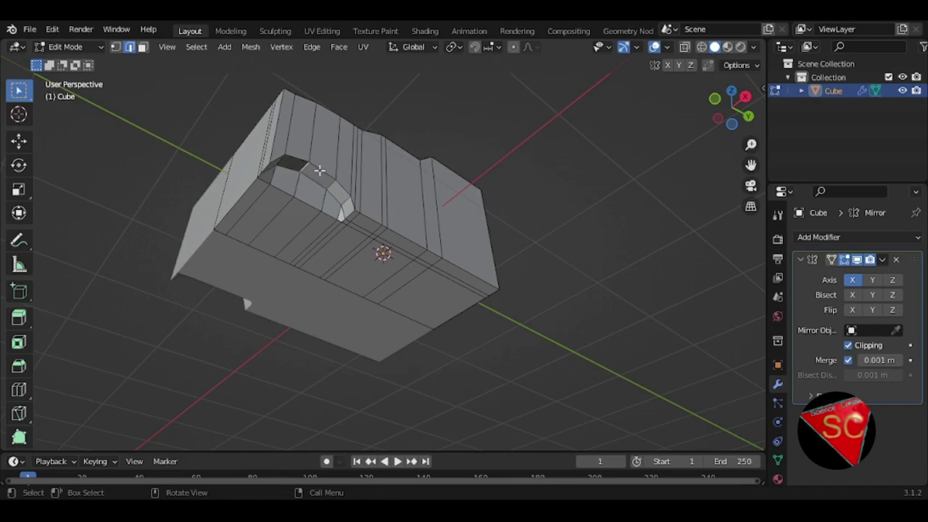
Move the selected side edges about 0.044 m up and raise the arch loop into a rounder arch.
key(g)
key(z)
click(396, 226)
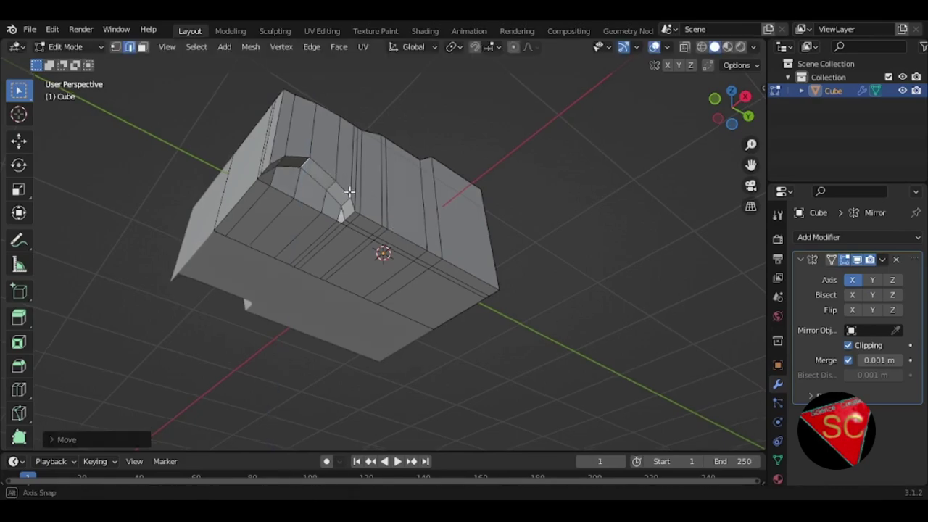
mouse_move(397, 226)
middle_down()
mouse_move(303, 256)
mouse_move(214, 225)
middle_up()
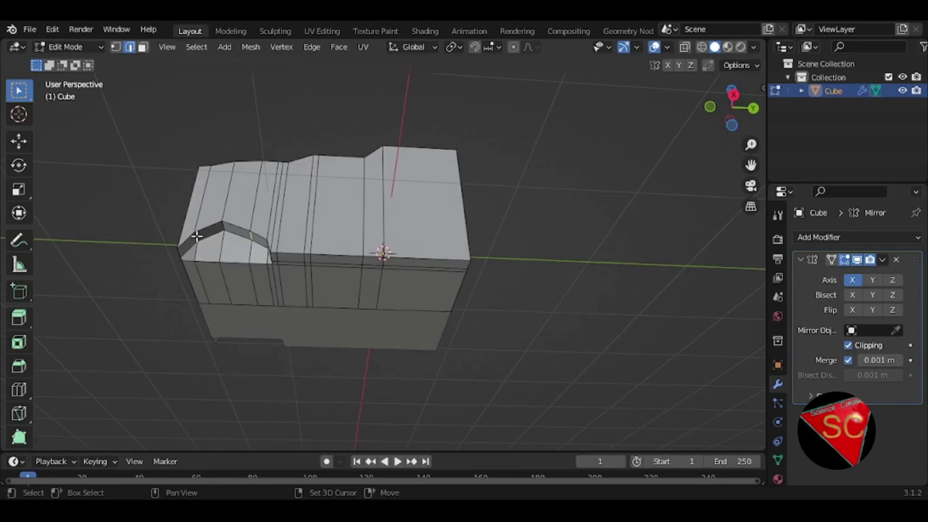
key(g)
key(z)
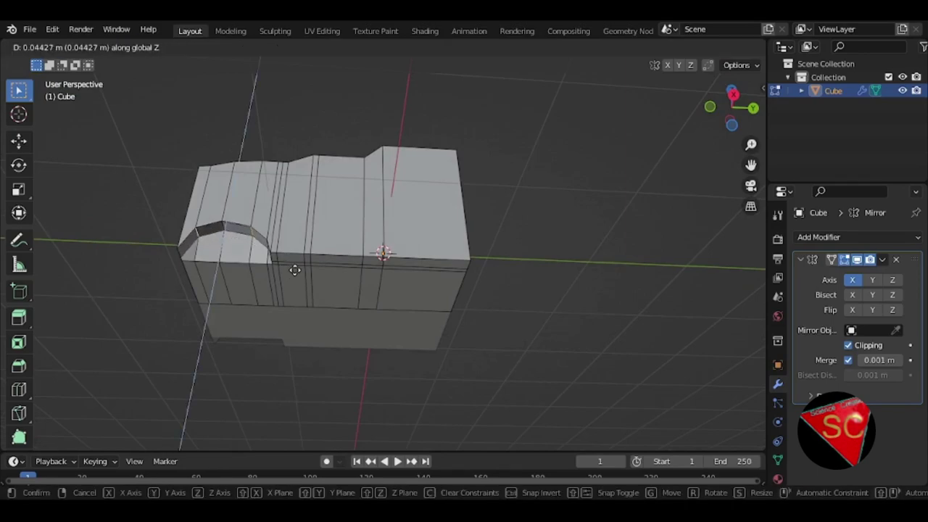
click(294, 270)
middle_drag(294, 270, 358, 327)
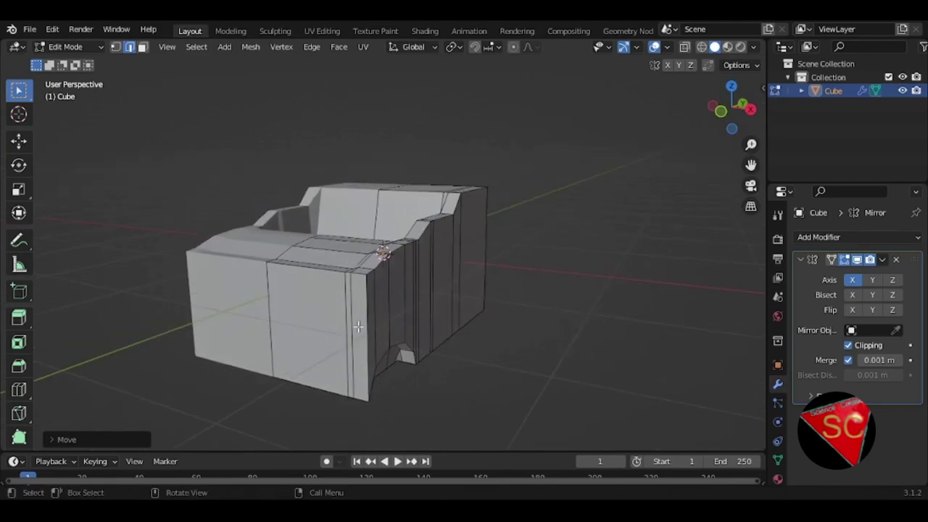
Select the row of faces from the narrow side face to the front.
key(3)
click(356, 324)
middle_drag(310, 315, 302, 275)
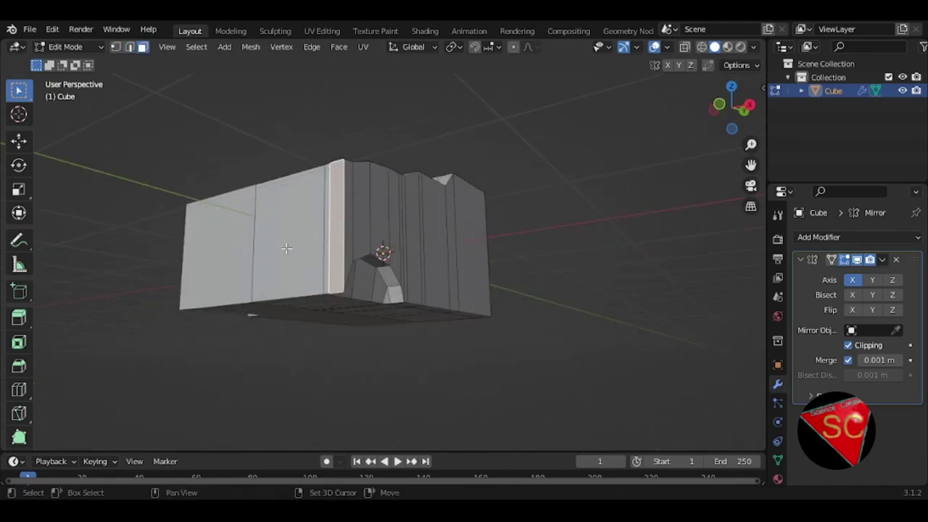
ctrl+click(286, 248)
mouse_move(286, 248)
middle_down()
mouse_move(353, 237)
mouse_move(446, 317)
mouse_move(433, 313)
mouse_move(424, 286)
mouse_move(451, 258)
mouse_move(431, 339)
middle_up()
Extrude the selected faces into a side trim, flatten them along Z and reposition vertically.
key(e)
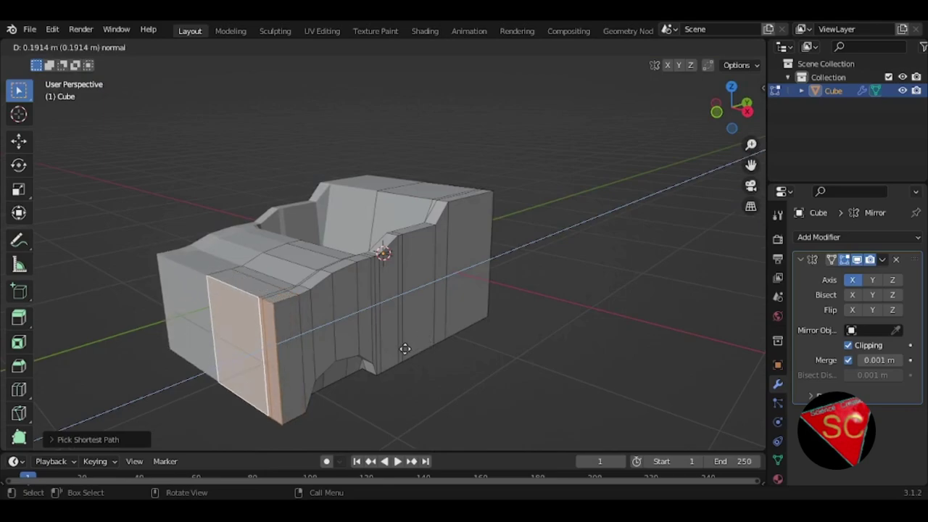
click(393, 352)
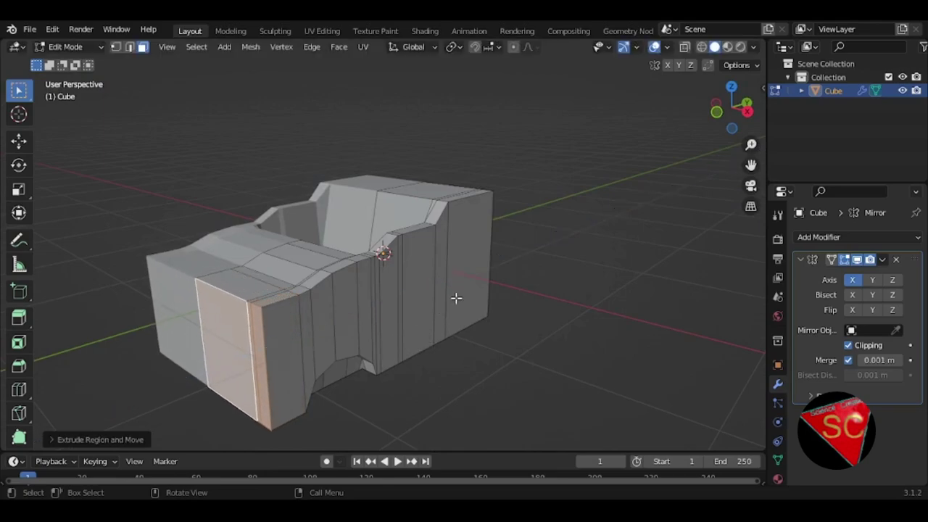
mouse_move(456, 297)
middle_down()
mouse_move(407, 311)
mouse_move(341, 283)
mouse_move(409, 346)
mouse_move(310, 298)
mouse_move(375, 342)
mouse_move(402, 317)
mouse_move(491, 283)
middle_up()
key(s)
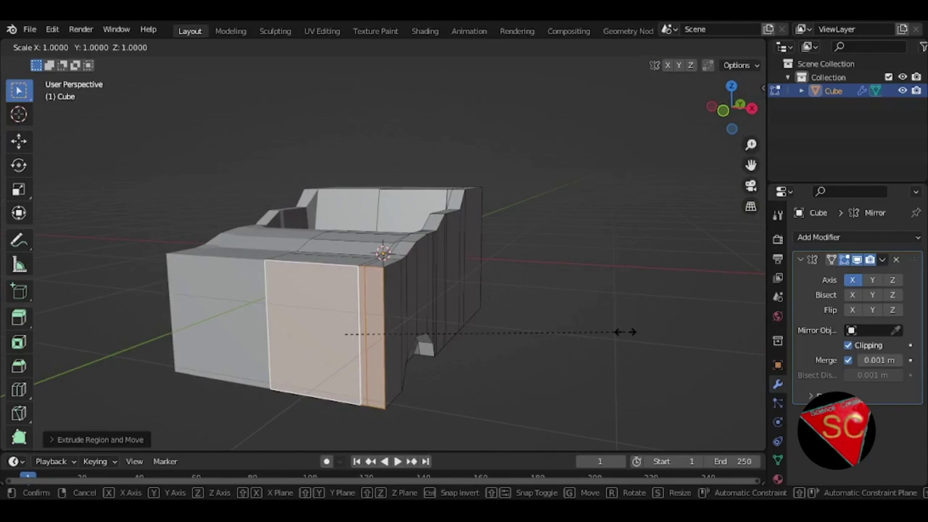
key(z)
click(552, 329)
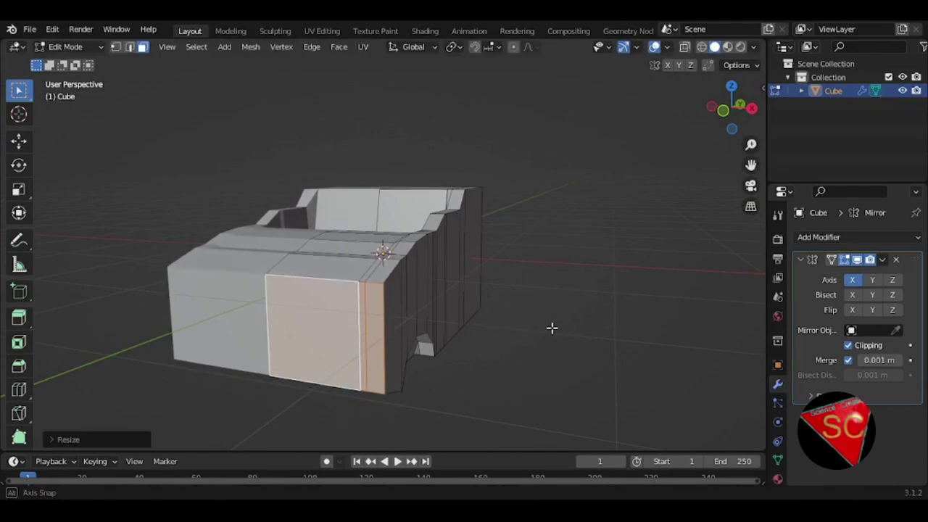
mouse_move(552, 329)
middle_down()
mouse_move(472, 319)
mouse_move(326, 330)
middle_up()
key(g)
key(z)
click(472, 328)
Extrude the front-end faces about 0.18 m into a bumper section and adjust it along Z.
key(e)
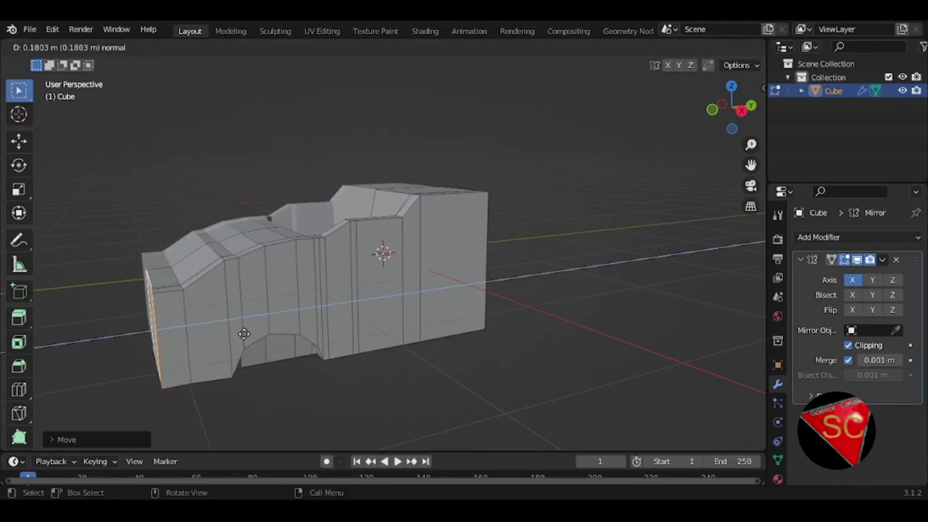
click(244, 333)
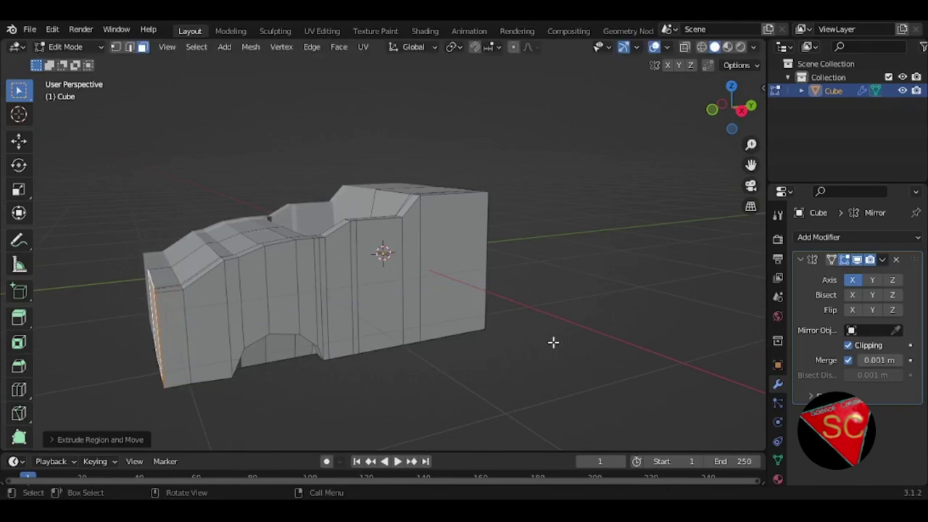
key(g)
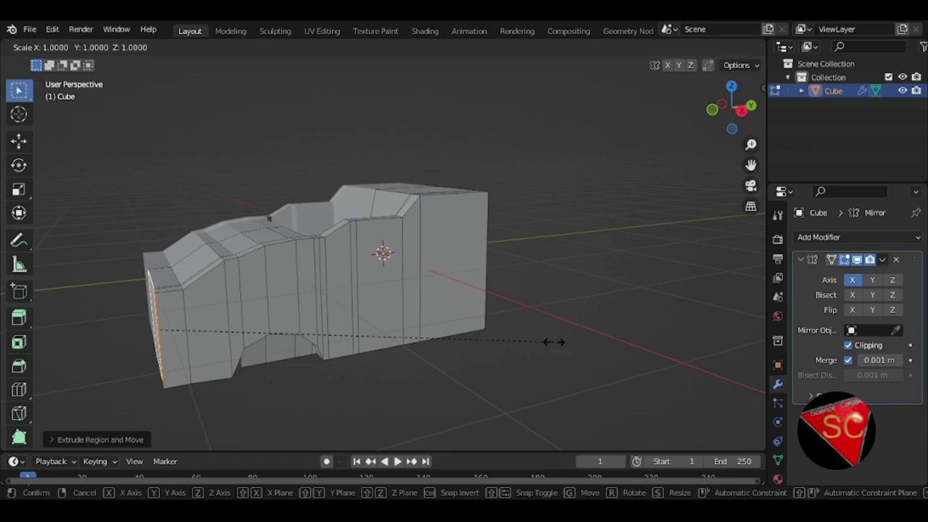
key(z)
click(476, 344)
key(g)
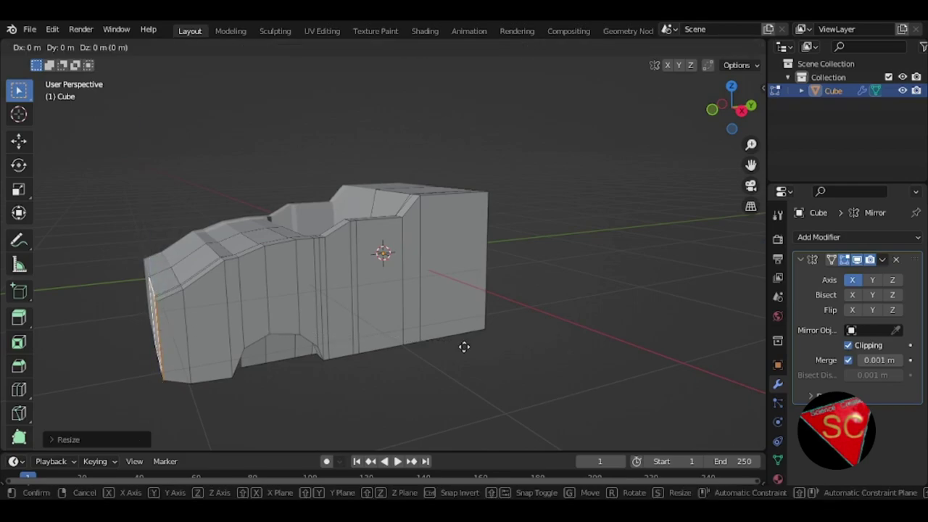
key(z)
click(472, 354)
Lower the edge path across the front hood along Z for a sloping bonnet.
middle_drag(330, 324, 283, 341)
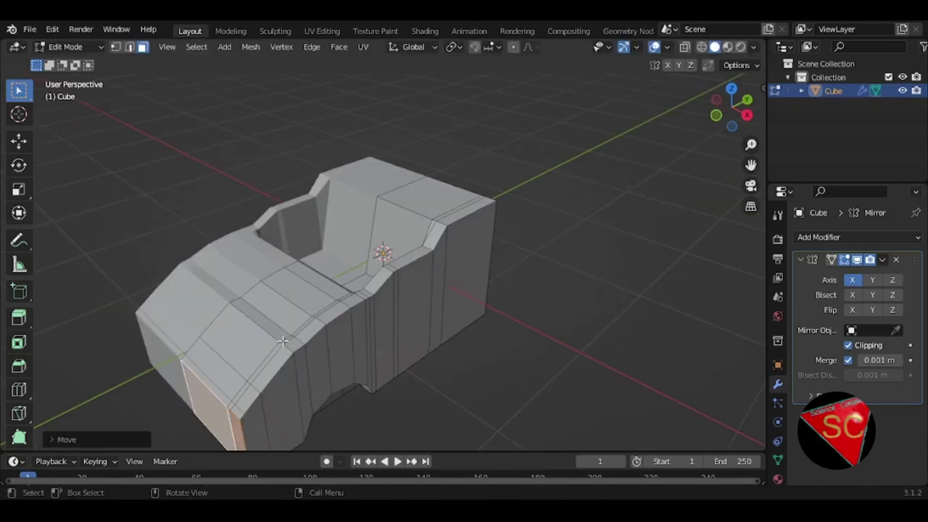
click(250, 323)
key(2)
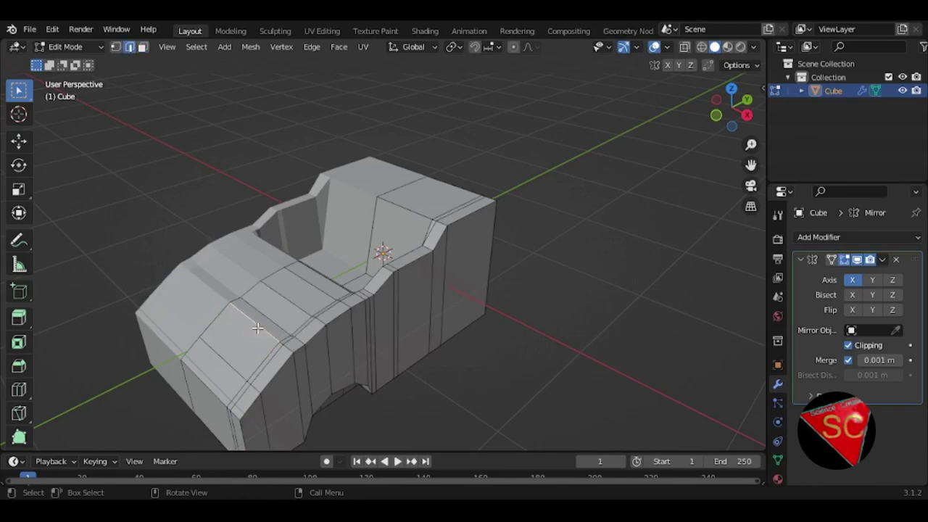
middle_drag(257, 329, 384, 262)
ctrl+click(383, 262)
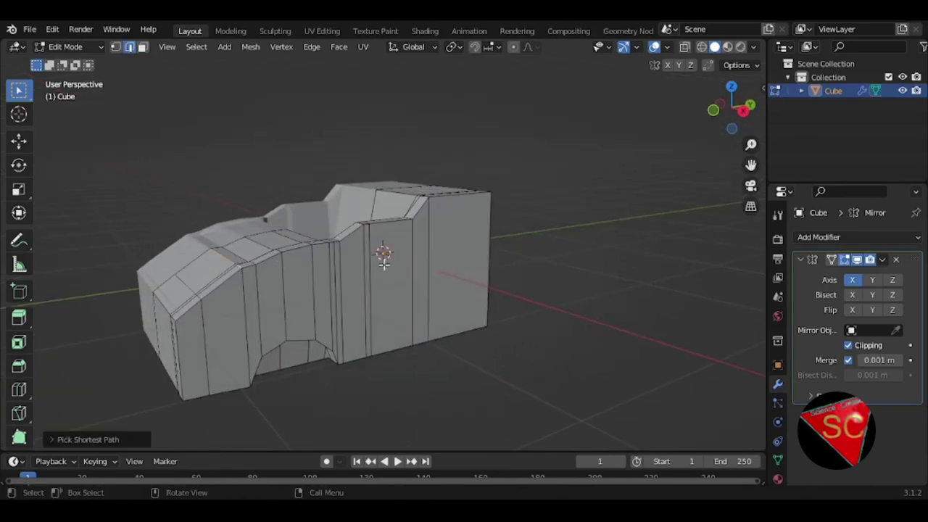
key(g)
key(z)
click(468, 280)
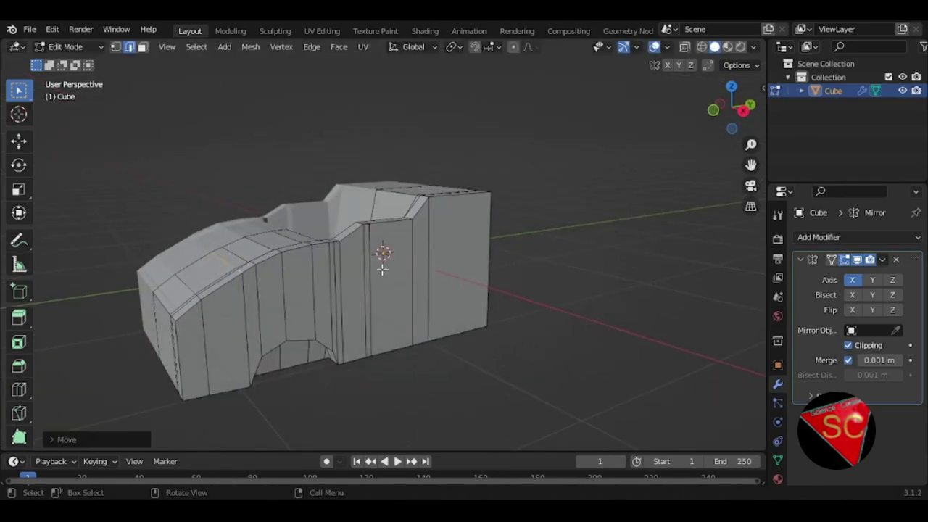
Select an edge near the front corner and switch to face select mode.
middle_drag(304, 269, 296, 288)
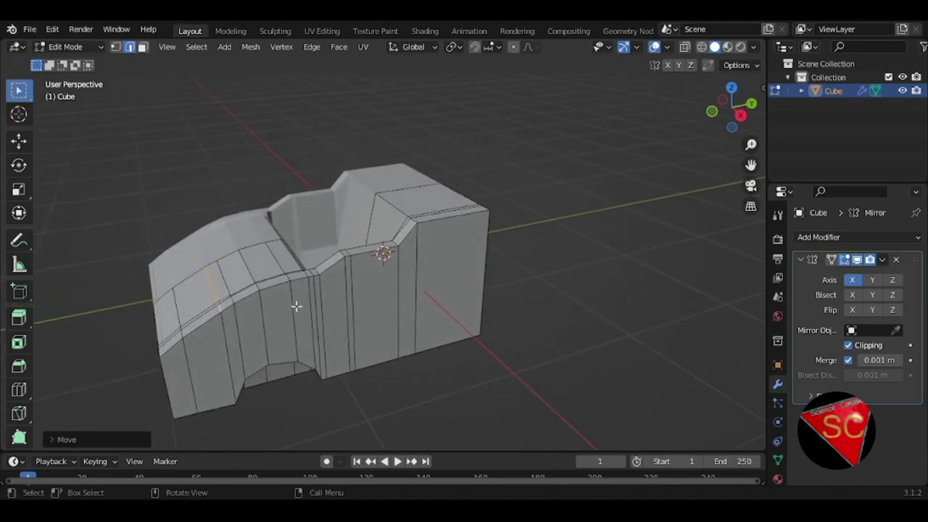
mouse_move(182, 313)
middle_down()
mouse_move(253, 309)
mouse_move(347, 372)
middle_up()
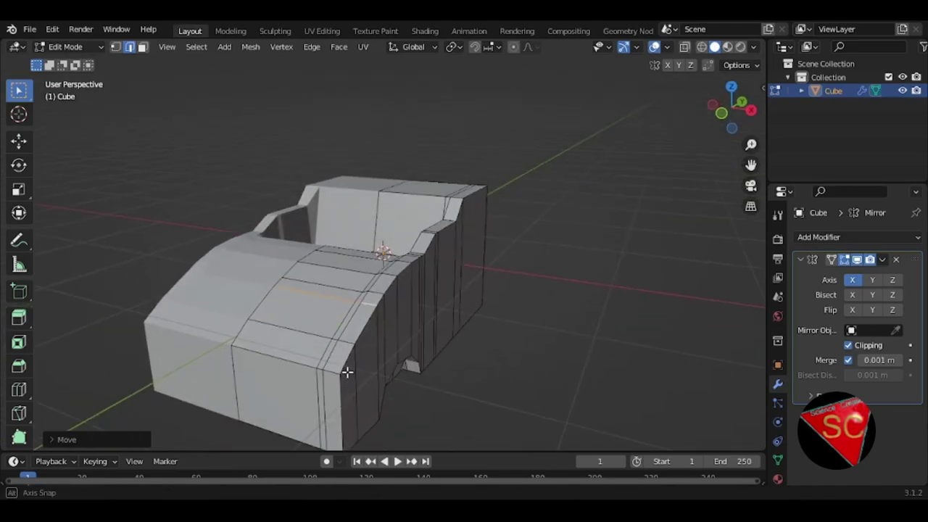
scroll(337, 375, up, 2)
scroll(330, 375, up, 1)
scroll(325, 375, up, 1)
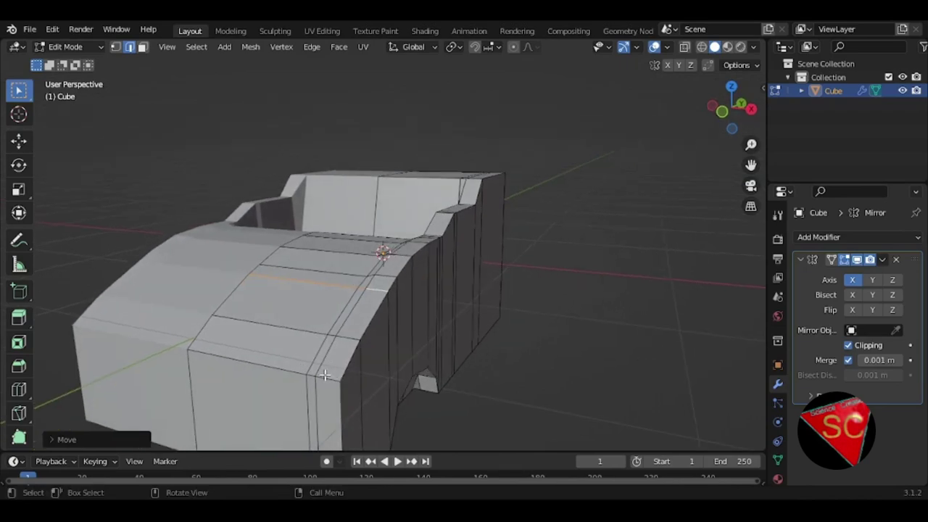
click(333, 365)
key(3)
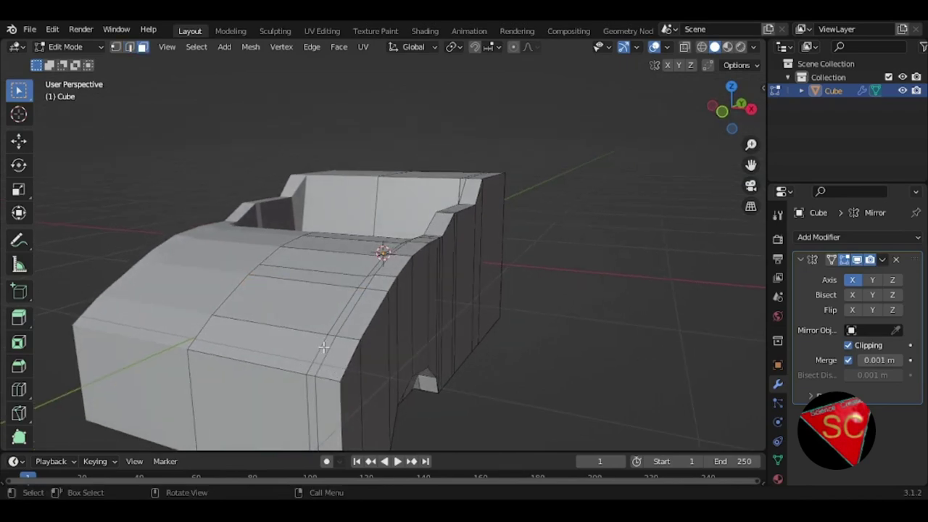
mouse_move(323, 348)
middle_down()
mouse_move(349, 350)
mouse_move(349, 333)
middle_up()
Add an edge loop across the front and inset a small front face into a panel.
key(ctrl+r)
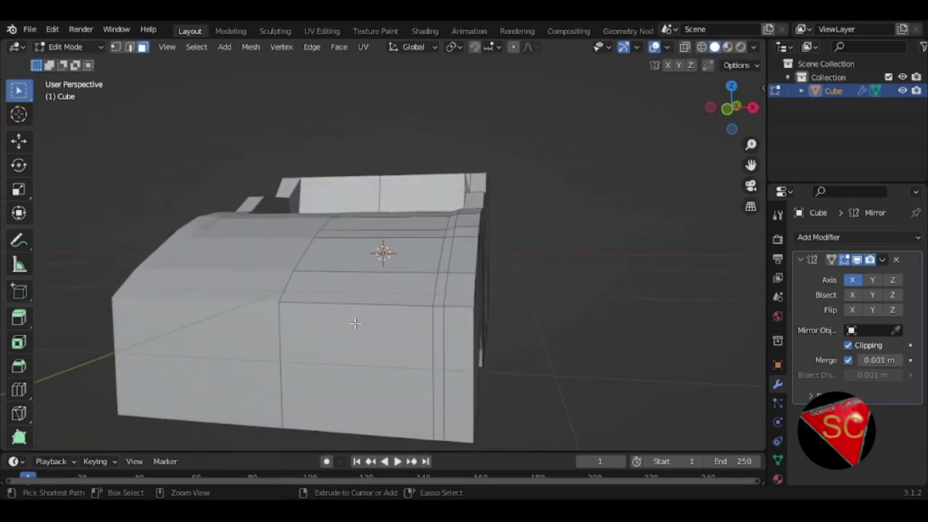
click(355, 316)
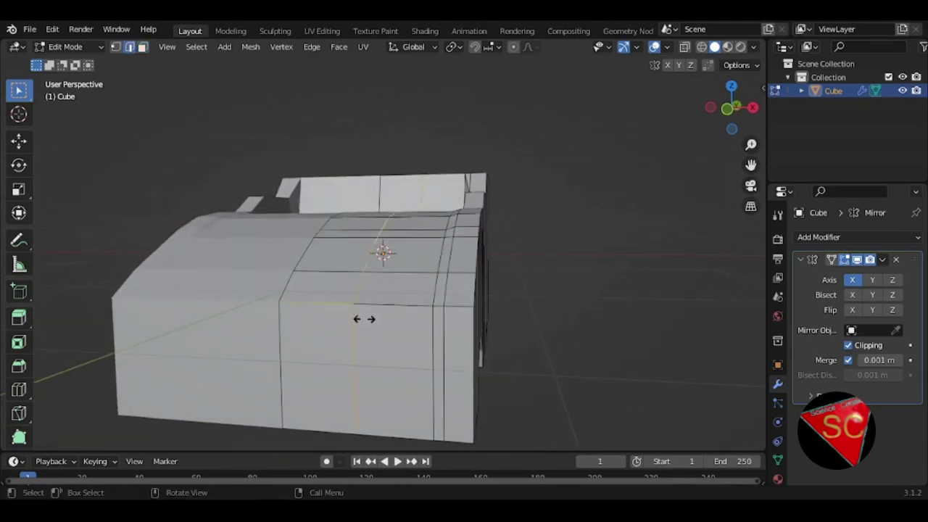
click(404, 326)
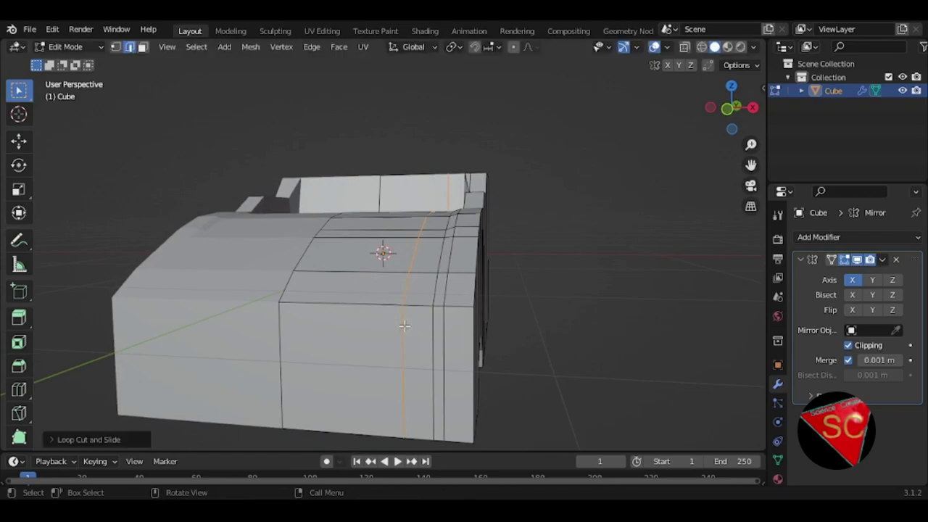
key(3)
click(419, 290)
key(i)
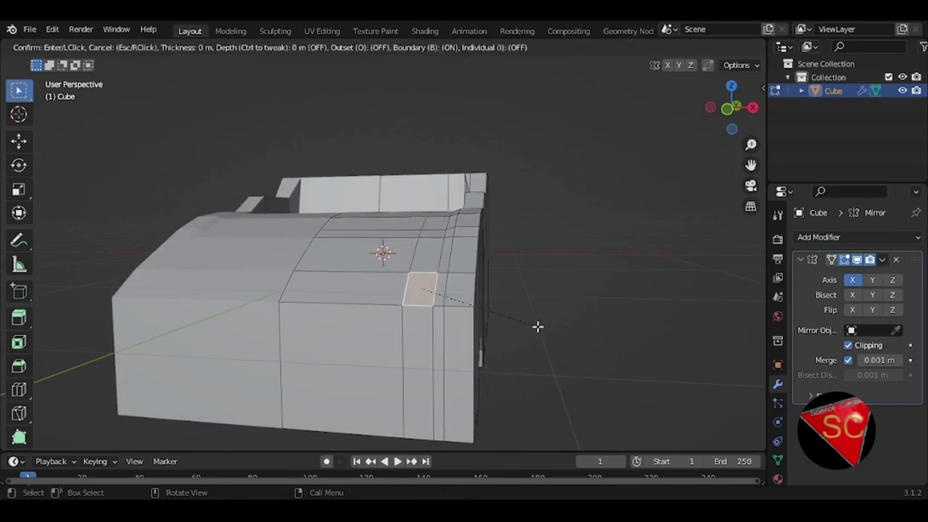
click(521, 313)
Extrude the inset panel upward into a raised block.
middle_drag(520, 313, 472, 333)
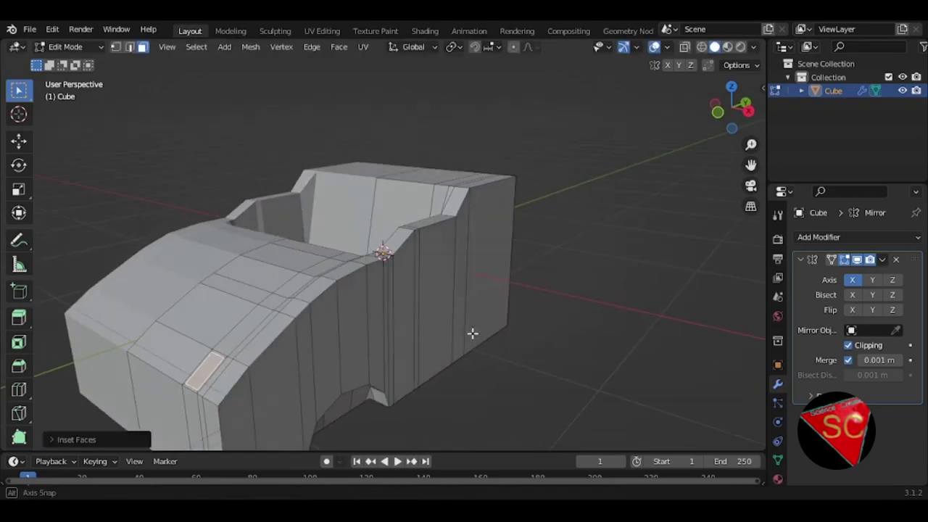
scroll(209, 372, up, 3)
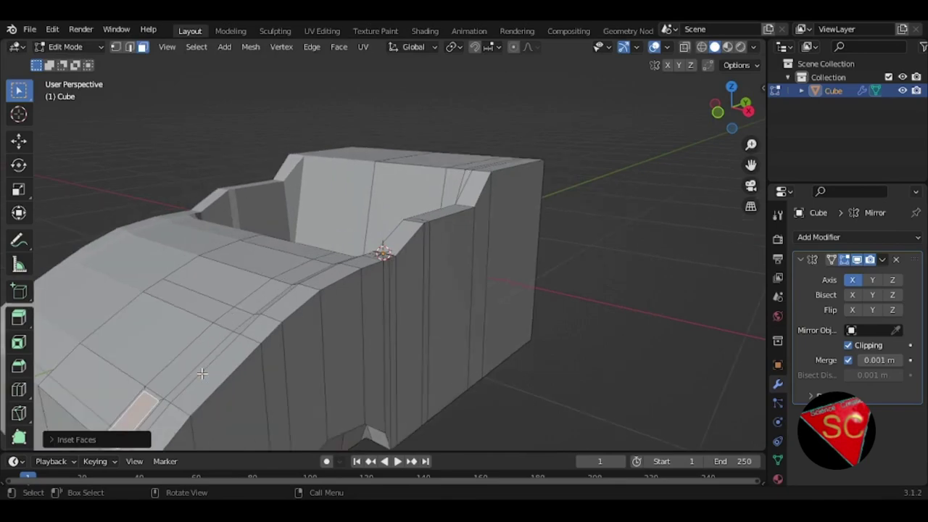
middle_drag(203, 373, 269, 337)
key(2)
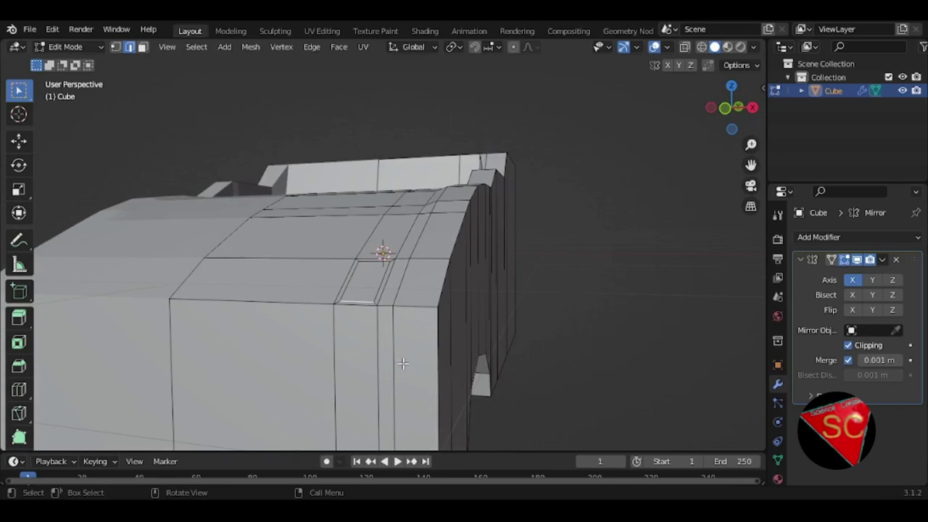
key(e)
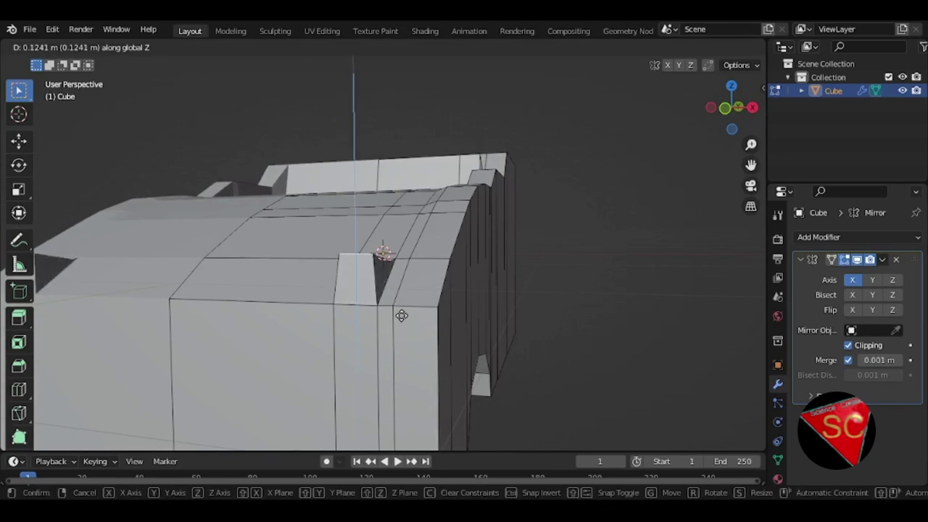
click(401, 316)
Lower the raised block's top edge along Z.
mouse_move(401, 315)
middle_down()
mouse_move(398, 275)
mouse_move(331, 314)
middle_up()
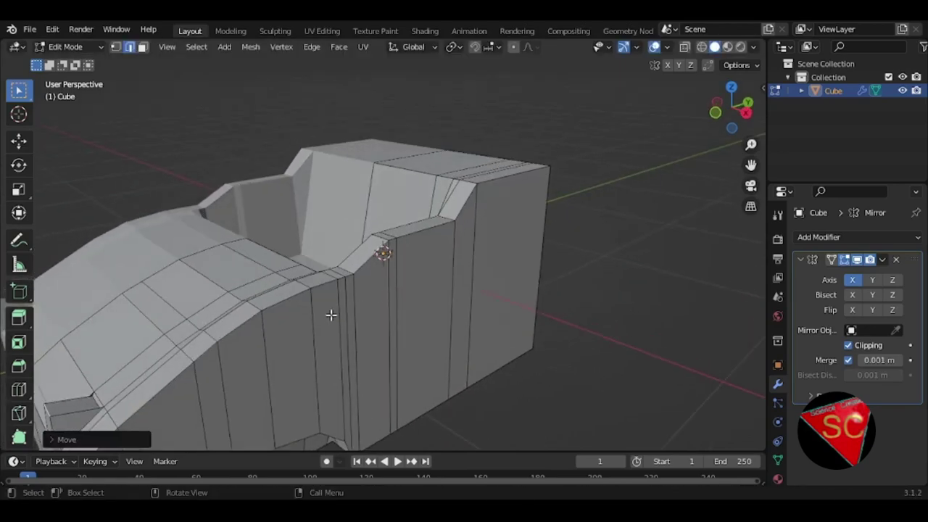
middle_drag(175, 362, 265, 326)
scroll(467, 290, down, 3)
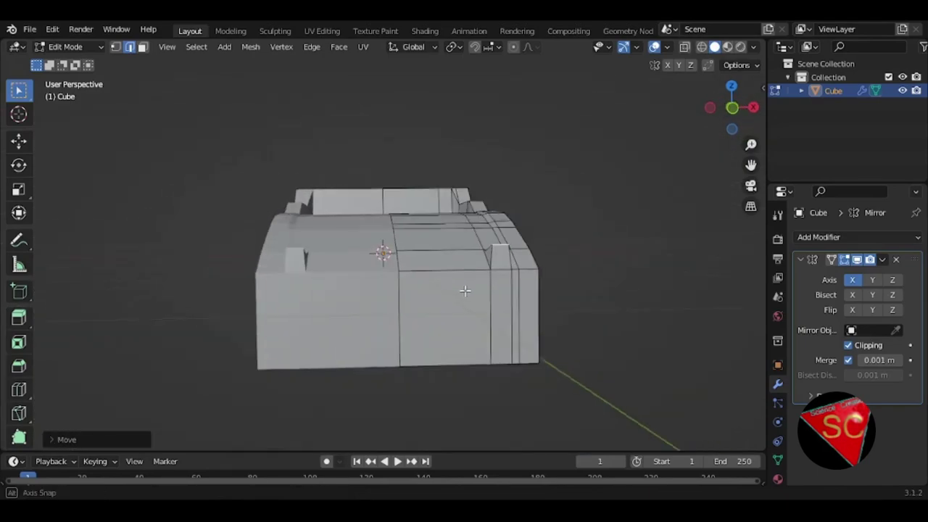
scroll(449, 299, up, 3)
mouse_move(449, 299)
middle_down()
mouse_move(467, 319)
mouse_move(317, 384)
middle_up()
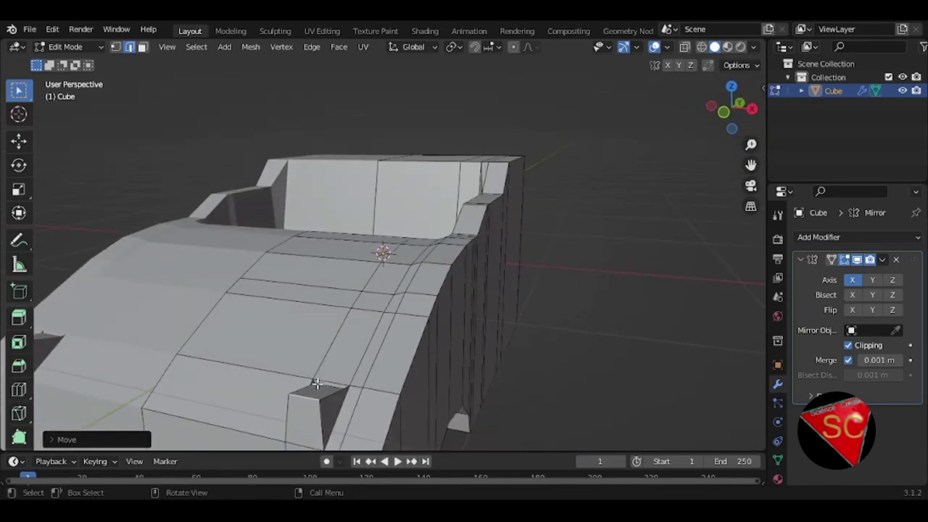
click(322, 384)
key(g)
key(z)
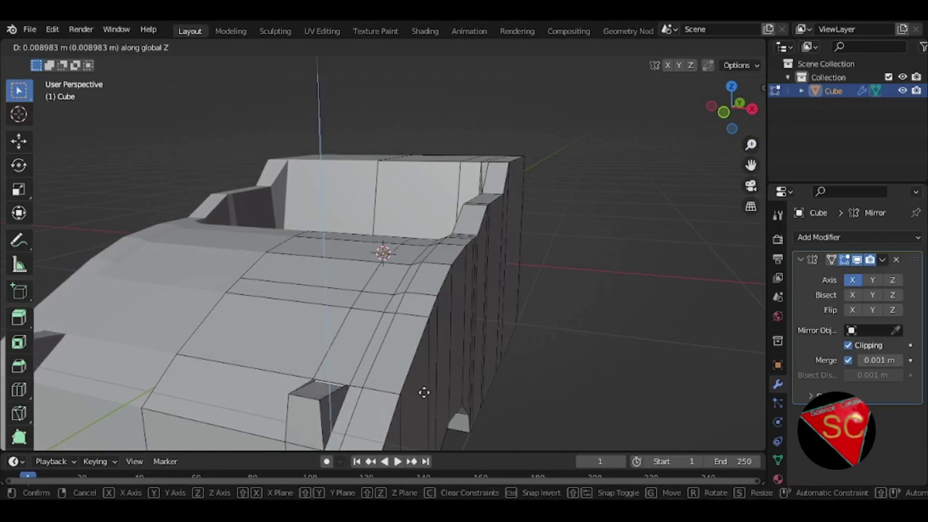
click(425, 392)
Lower a second top edge of the raised block along Z.
middle_drag(383, 373, 362, 383)
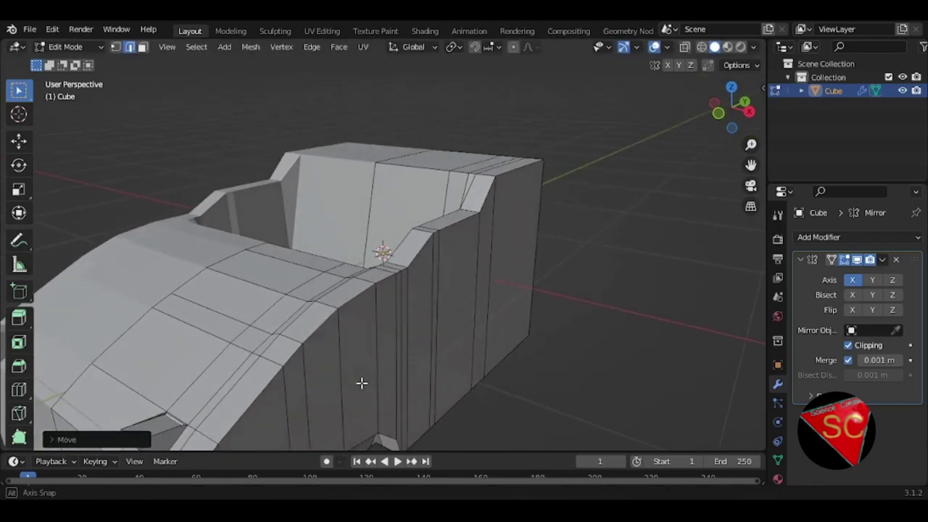
click(362, 382)
key(g)
key(z)
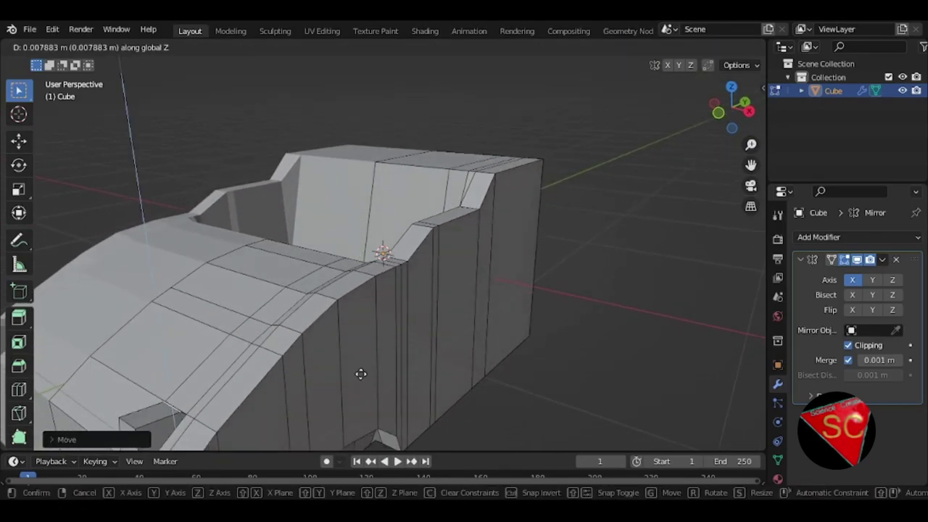
click(351, 367)
mouse_move(351, 367)
middle_down()
mouse_move(403, 355)
mouse_move(360, 359)
mouse_move(393, 297)
mouse_move(399, 309)
mouse_move(265, 336)
middle_up()
Lower the current selection slightly along Z.
key(g)
key(z)
click(382, 309)
mouse_move(386, 306)
middle_down()
mouse_move(361, 278)
mouse_move(404, 257)
middle_up()
Select the rear end faces and push them along Y.
key(3)
ctrl+click(338, 288)
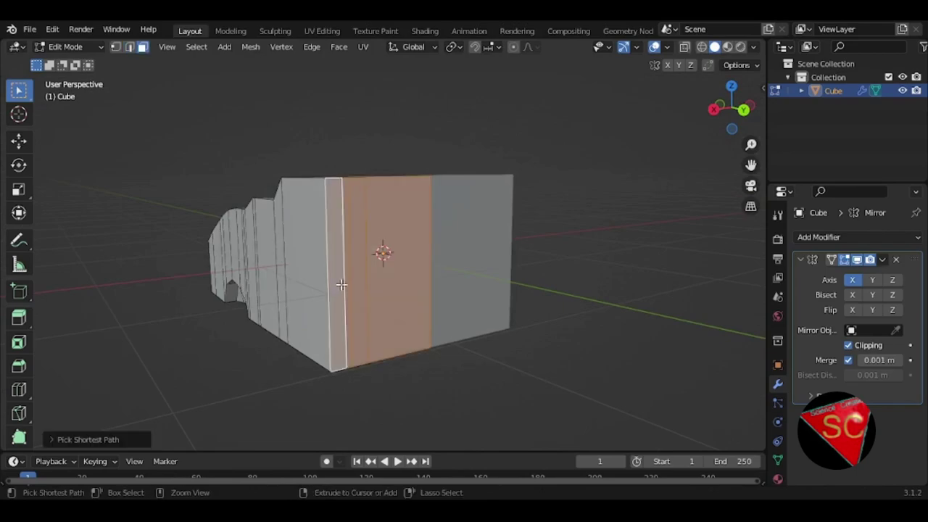
mouse_move(338, 288)
middle_down()
mouse_move(404, 338)
mouse_move(503, 314)
middle_up()
key(g)
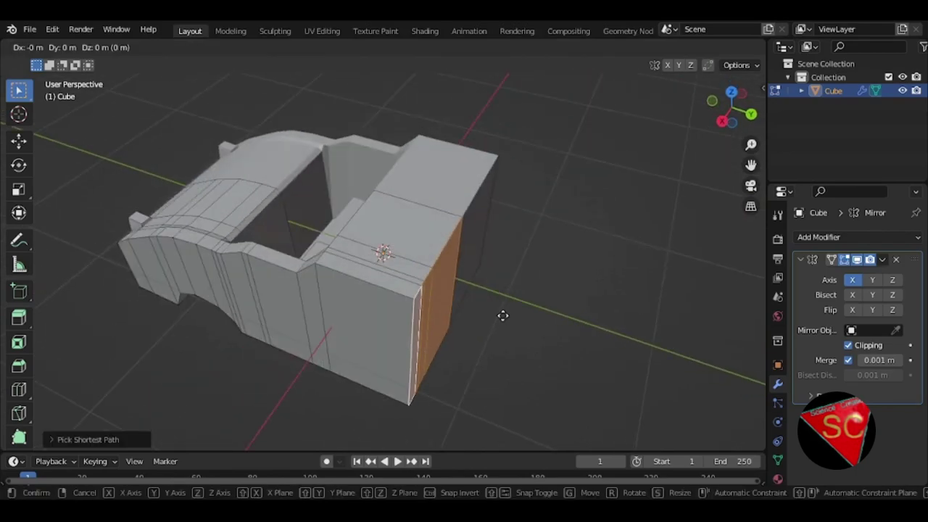
key(y)
click(445, 298)
mouse_move(446, 298)
middle_down()
mouse_move(479, 292)
mouse_move(503, 268)
mouse_move(481, 262)
mouse_move(512, 307)
middle_up()
Lower the top rear edge along Z.
key(2)
click(404, 282)
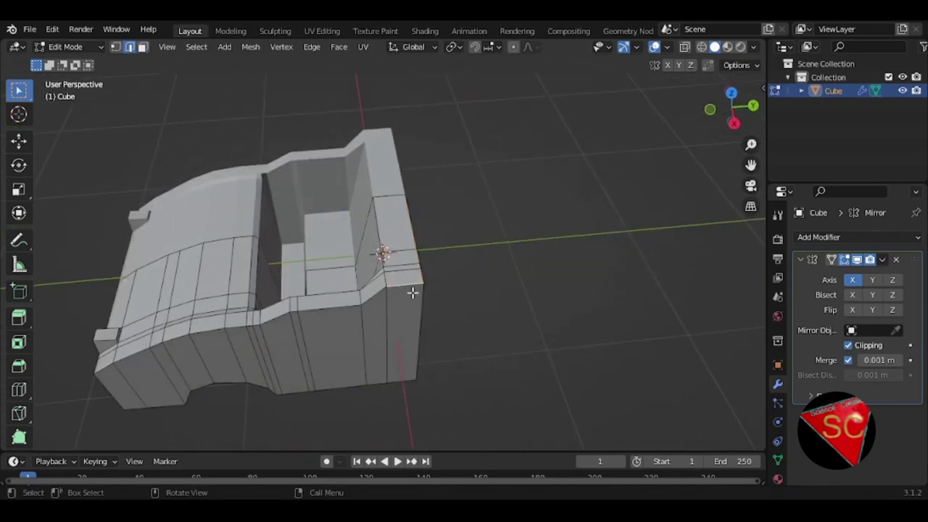
middle_drag(411, 292, 414, 253)
key(g)
key(z)
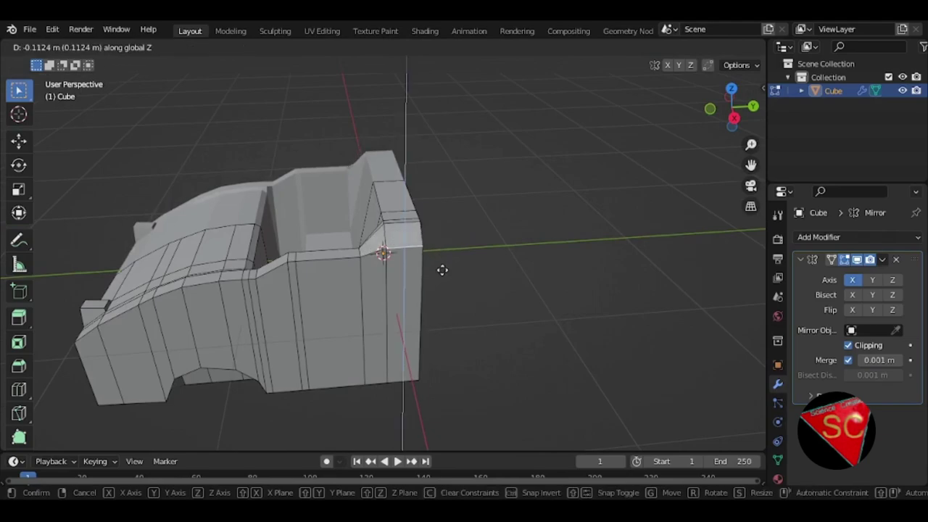
click(442, 271)
middle_drag(429, 273, 521, 276)
Edge-slide the rear corner and drop the small corner face about 0.05 m along Z.
key(g)
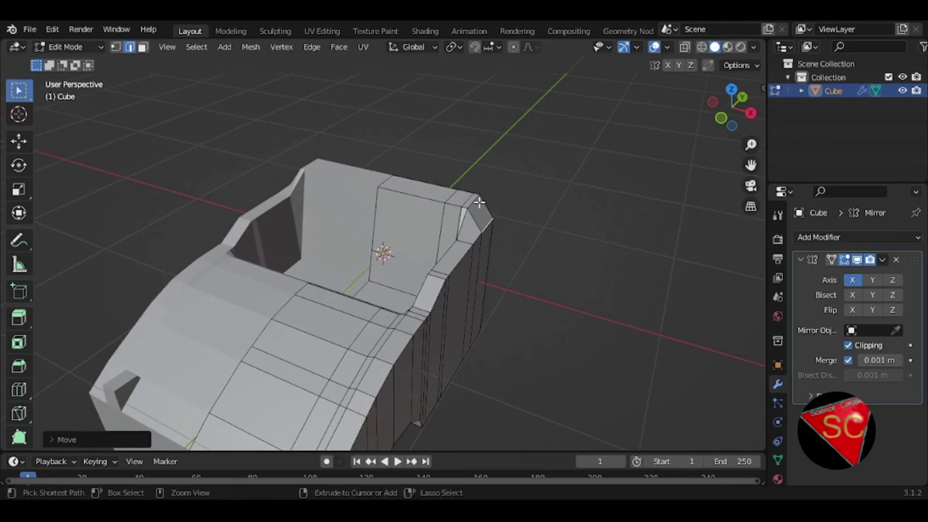
click(475, 203)
key(g)
key(g)
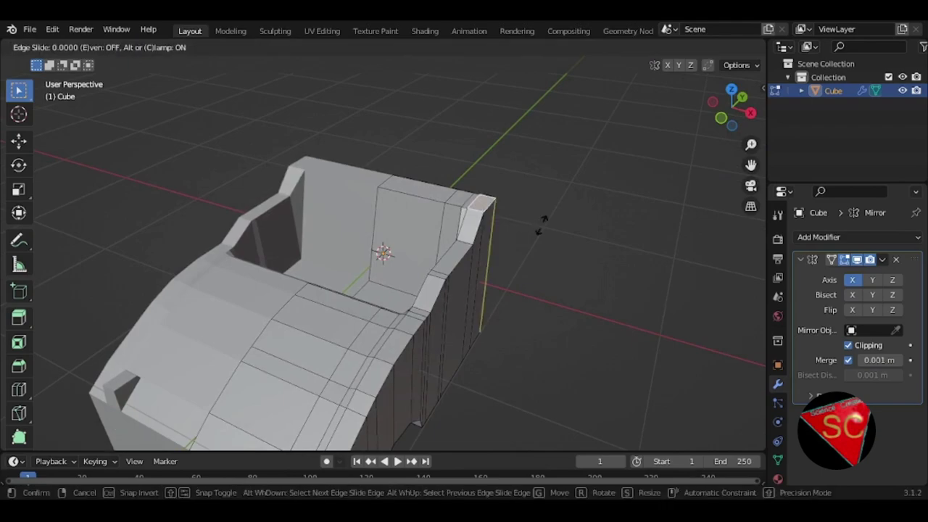
click(535, 230)
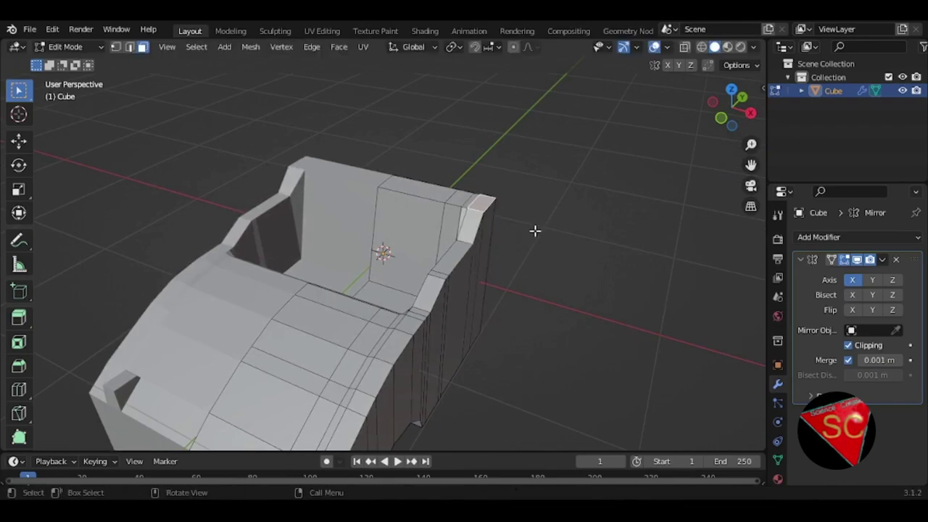
key(g)
key(z)
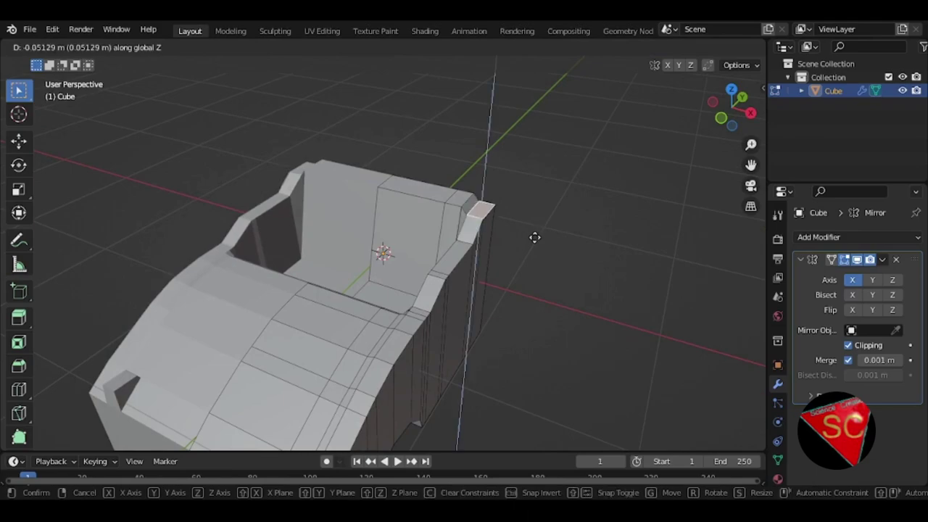
click(533, 250)
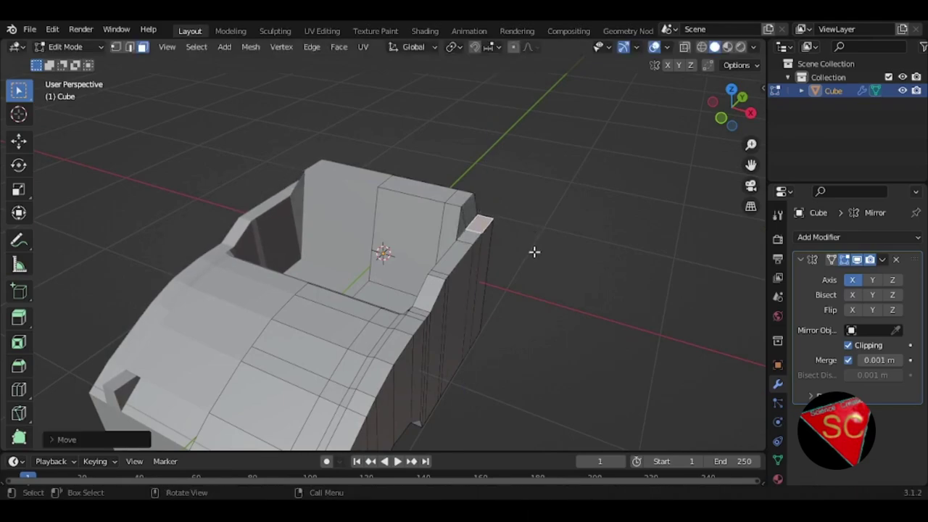
middle_drag(534, 251, 372, 244)
Narrow the rear side faces inward along X and extrude them.
click(382, 239)
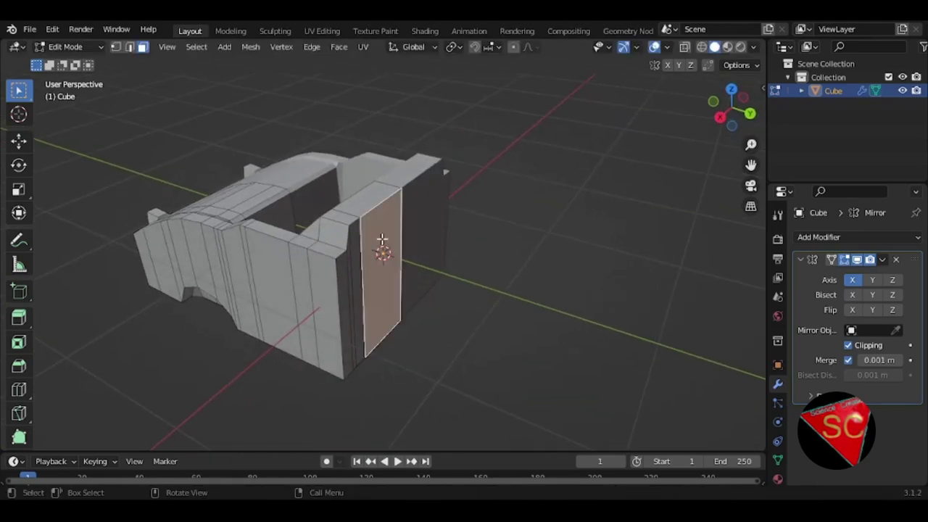
ctrl+click(348, 297)
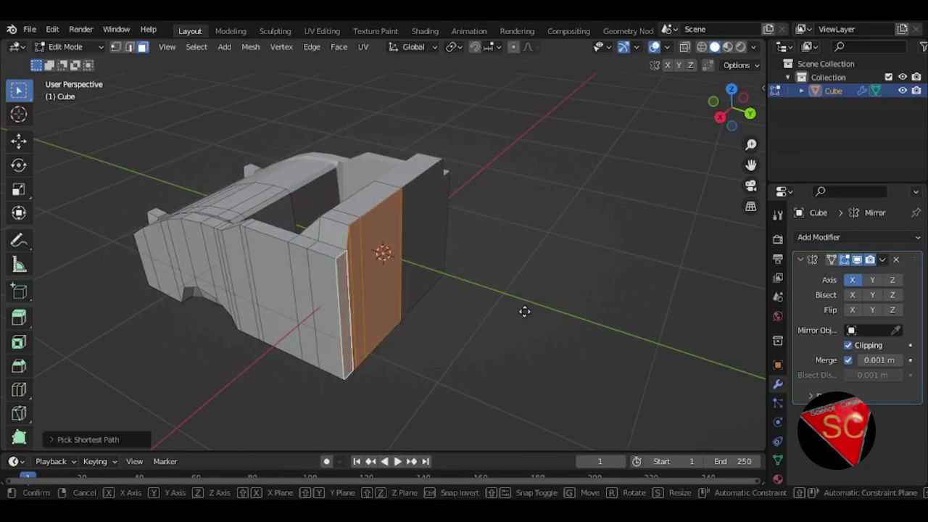
key(g)
key(x)
click(510, 305)
middle_drag(528, 300, 589, 276)
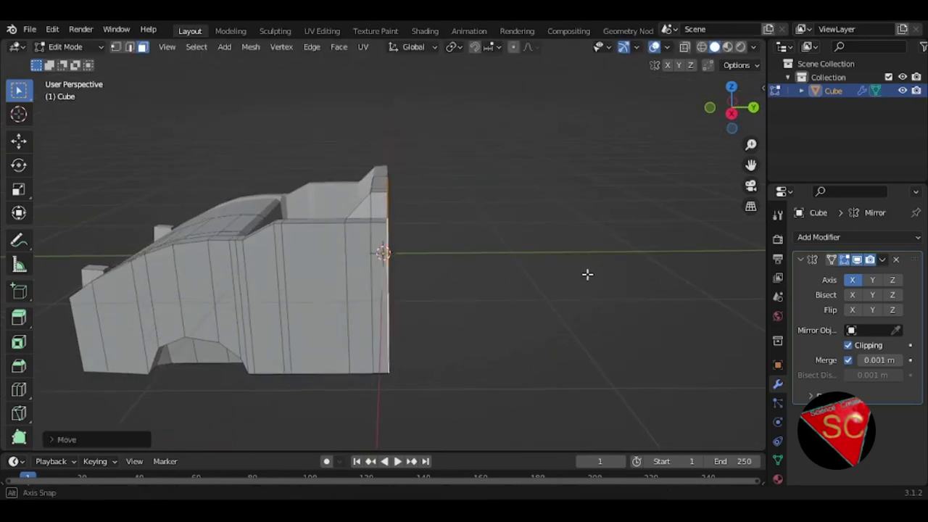
middle_drag(452, 268, 398, 263)
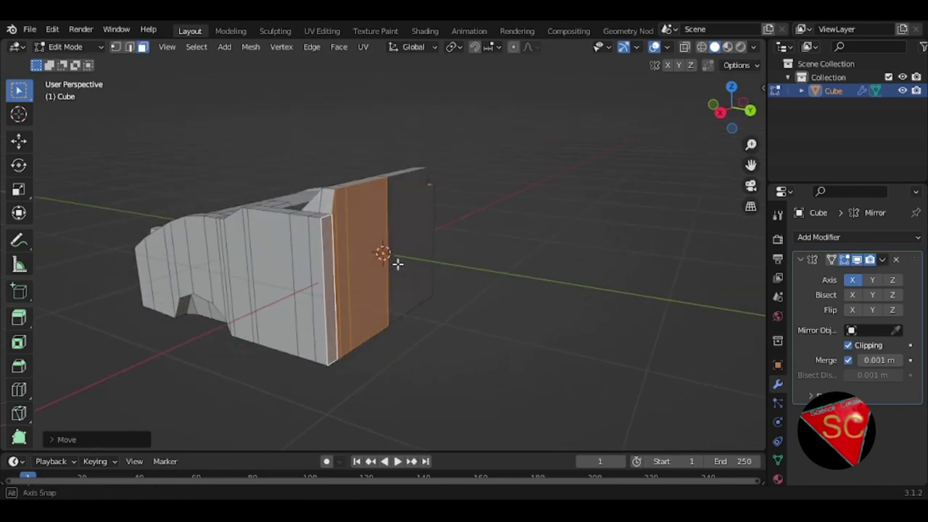
key(e)
click(383, 234)
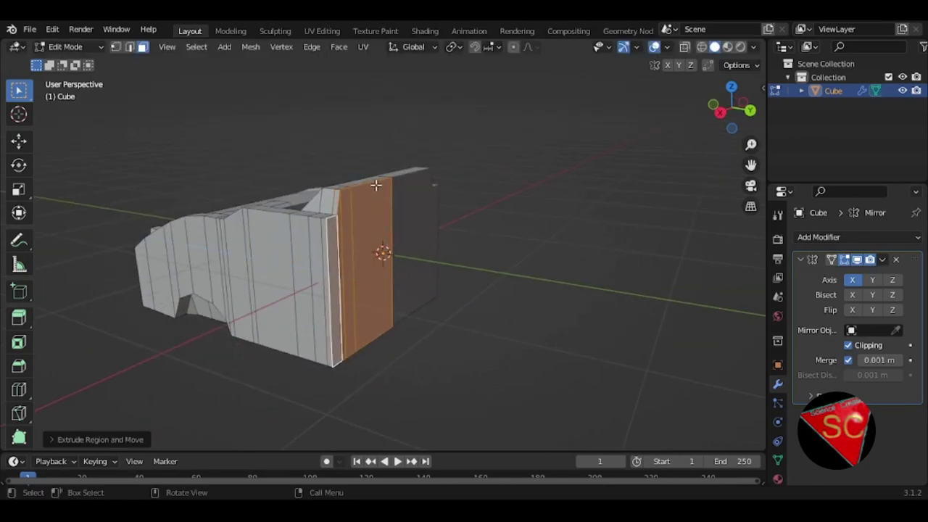
Lower the upper rear edge about 0.12 m along Z, then select a rear face.
key(2)
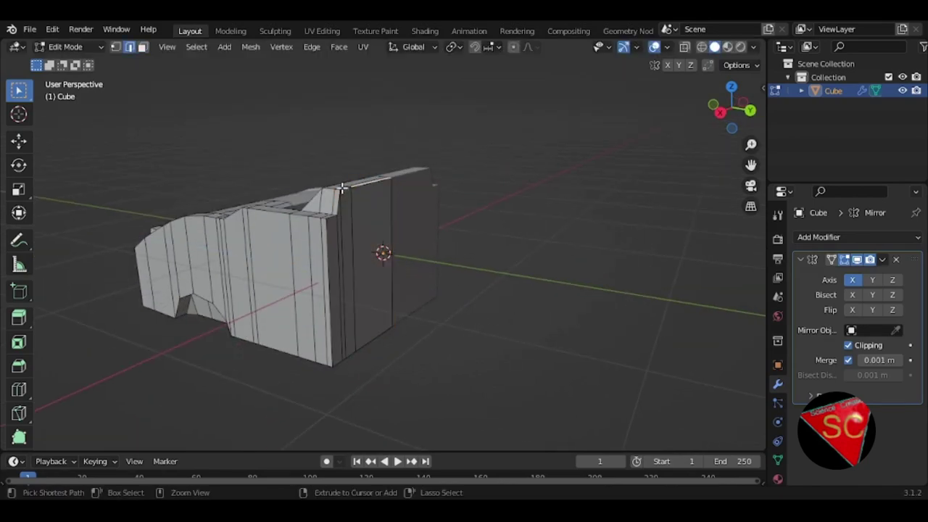
ctrl+click(367, 180)
key(g)
key(z)
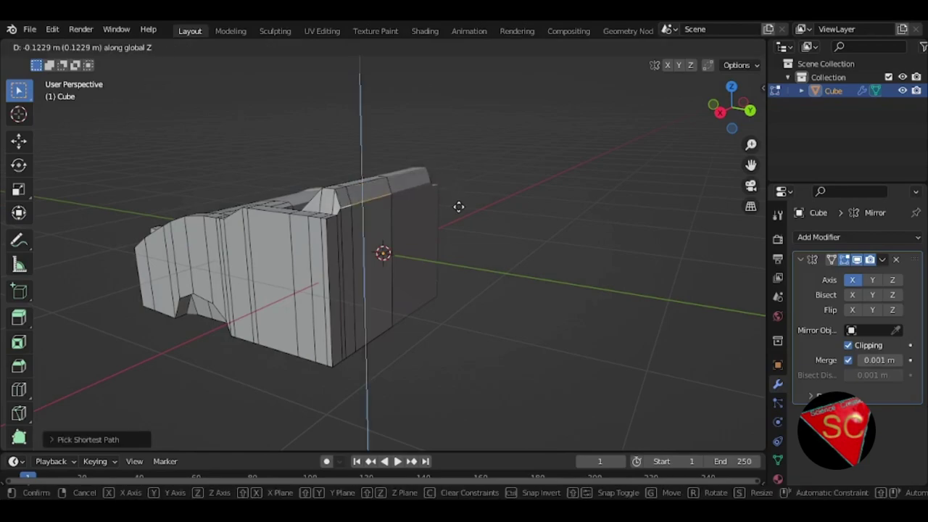
click(457, 213)
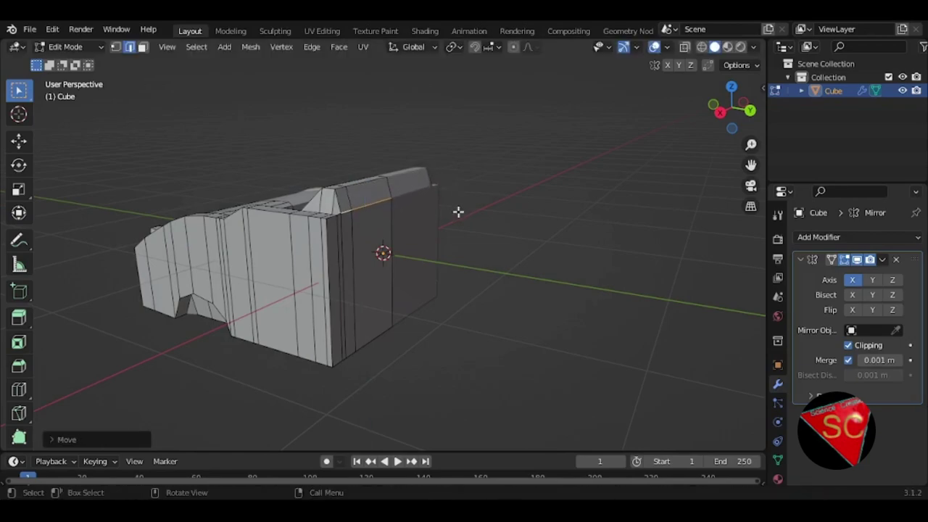
mouse_move(428, 214)
middle_down()
mouse_move(495, 232)
mouse_move(429, 224)
mouse_move(379, 249)
middle_up()
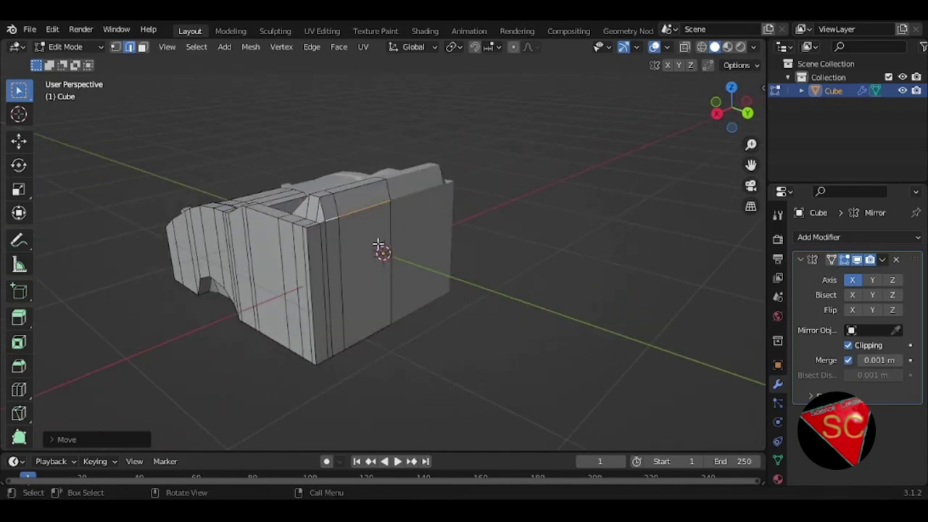
key(3)
click(371, 248)
Extend the face selection and extrude it outward twice by short amounts.
ctrl+click(317, 269)
middle_drag(316, 269, 438, 248)
key(e)
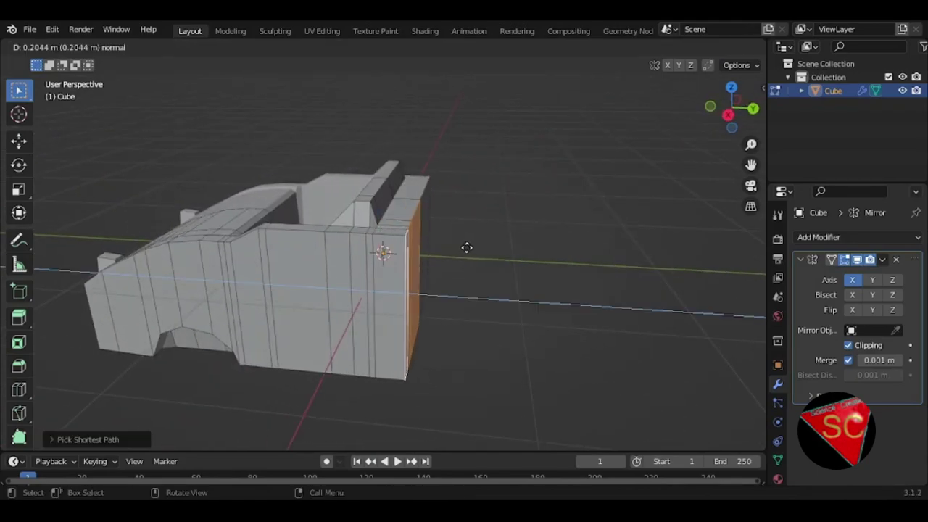
click(455, 247)
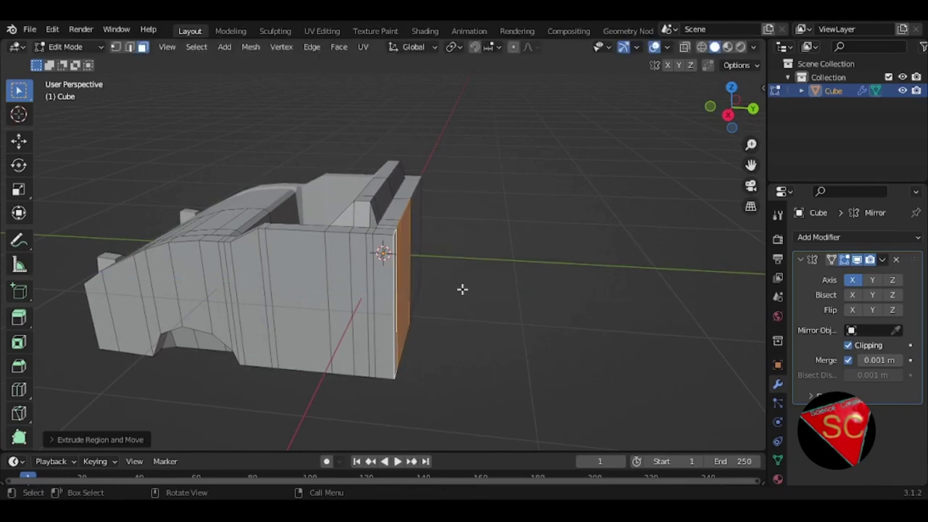
key(e)
click(456, 296)
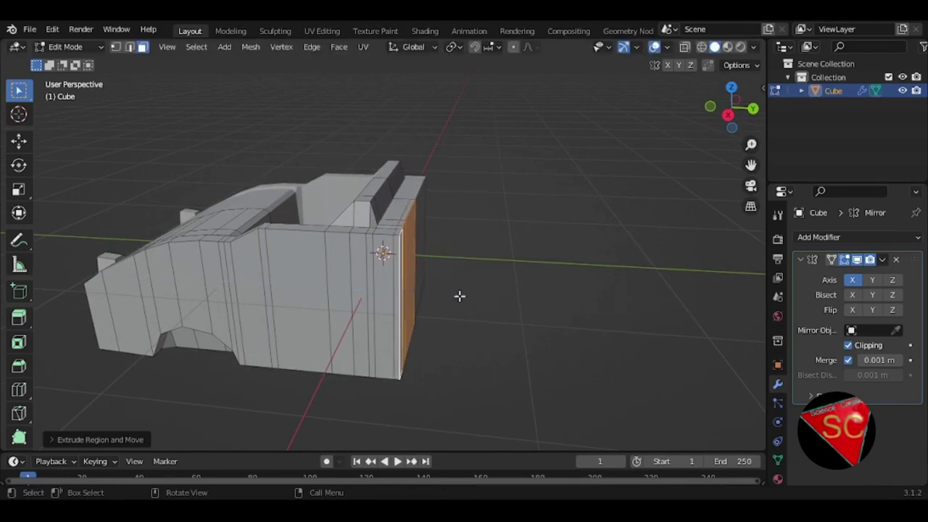
mouse_move(457, 296)
middle_down()
mouse_move(417, 264)
mouse_move(439, 254)
mouse_move(439, 269)
middle_up()
scroll(417, 264, up, 4)
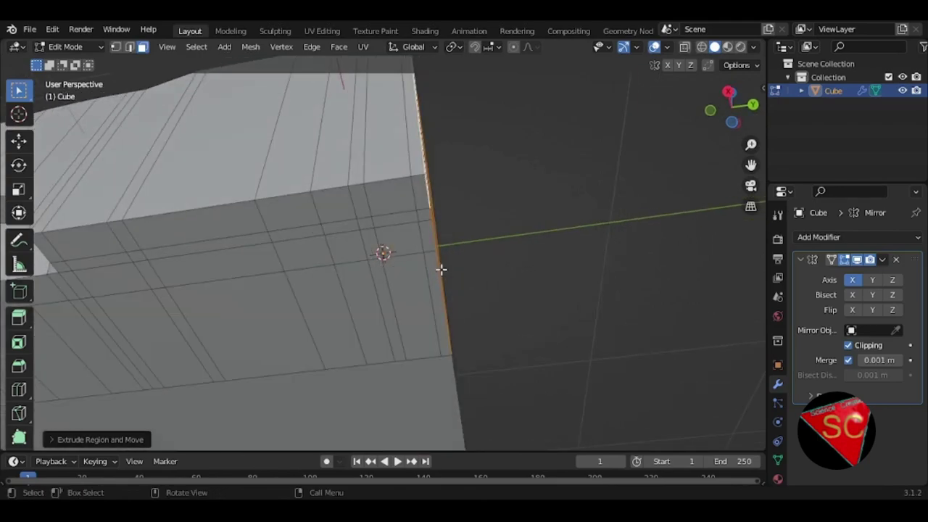
Move a single underside edge vertically along Z.
key(2)
click(439, 190)
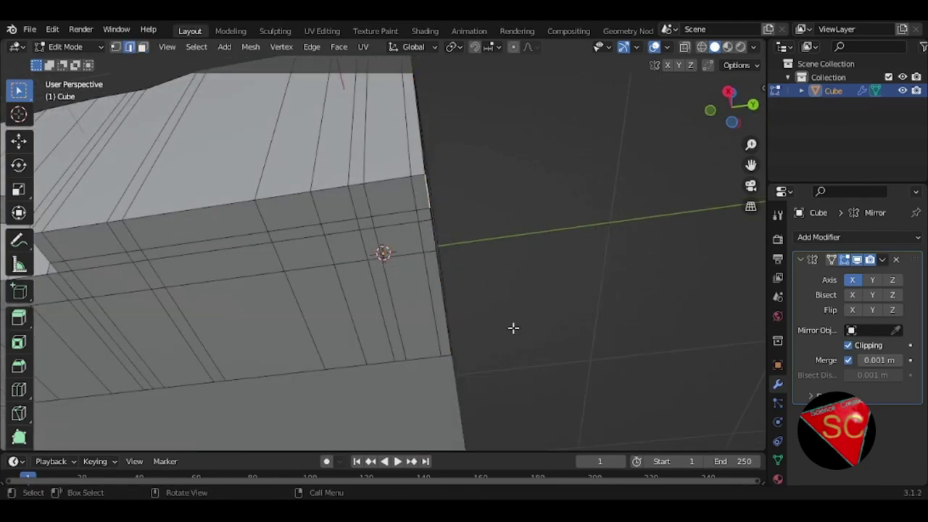
key(g)
key(z)
click(507, 300)
middle_drag(508, 300, 475, 283)
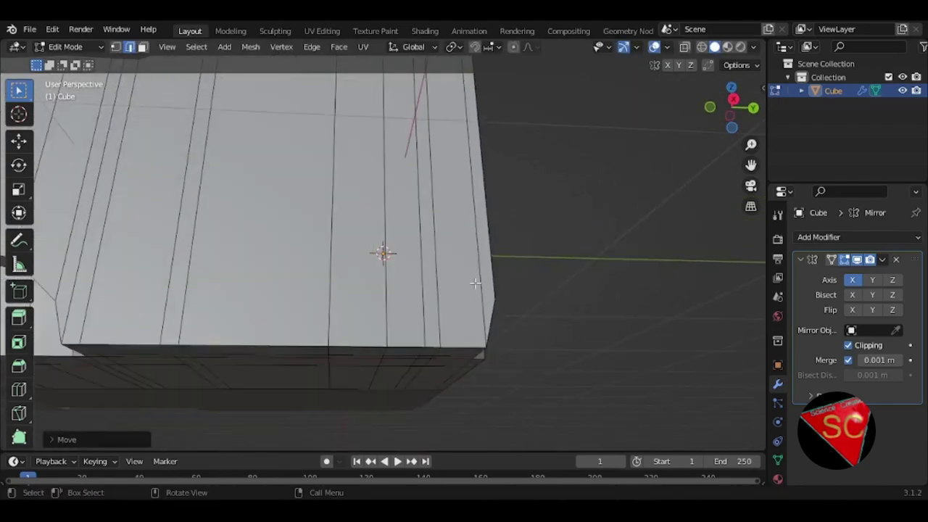
scroll(475, 283, down, 3)
mouse_move(462, 317)
middle_down()
mouse_move(442, 309)
mouse_move(411, 373)
mouse_move(438, 371)
middle_up()
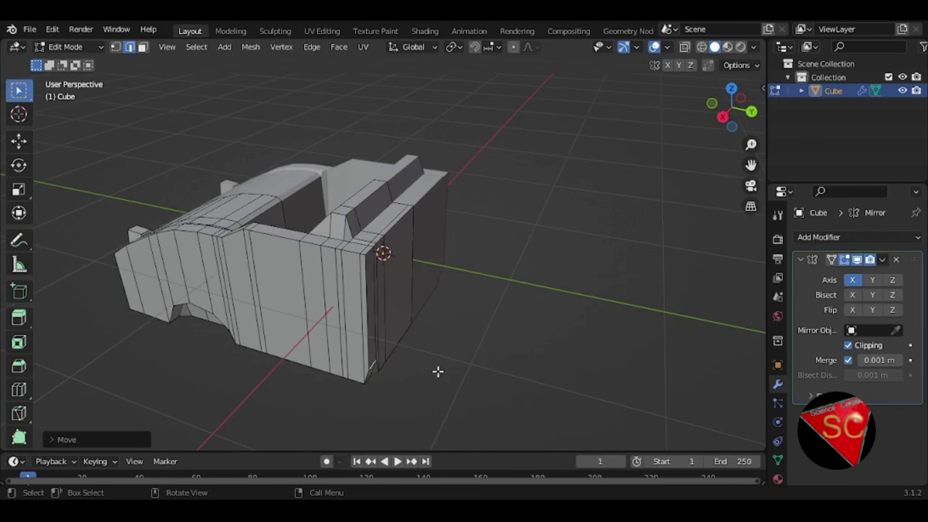
mouse_move(449, 356)
middle_down()
mouse_move(428, 341)
mouse_move(435, 292)
middle_up()
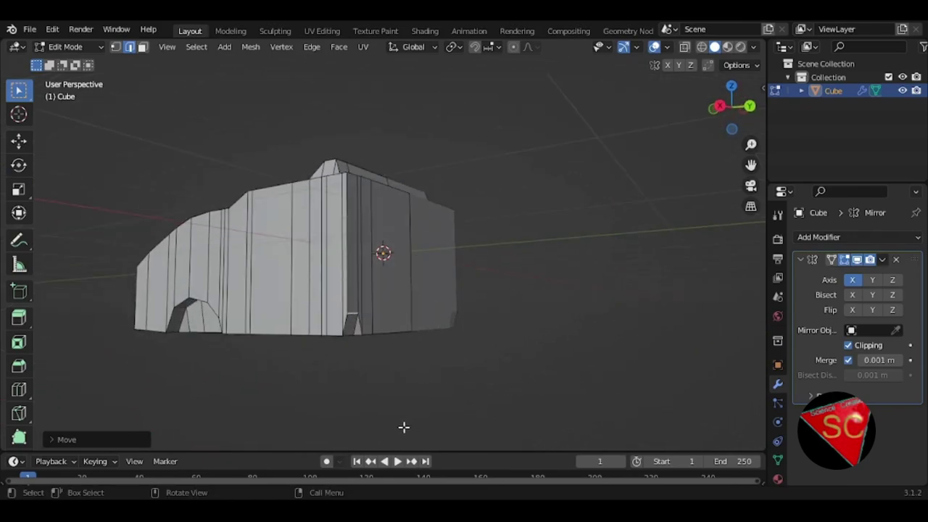
Move the selected element vertically along Z.
key(g)
key(z)
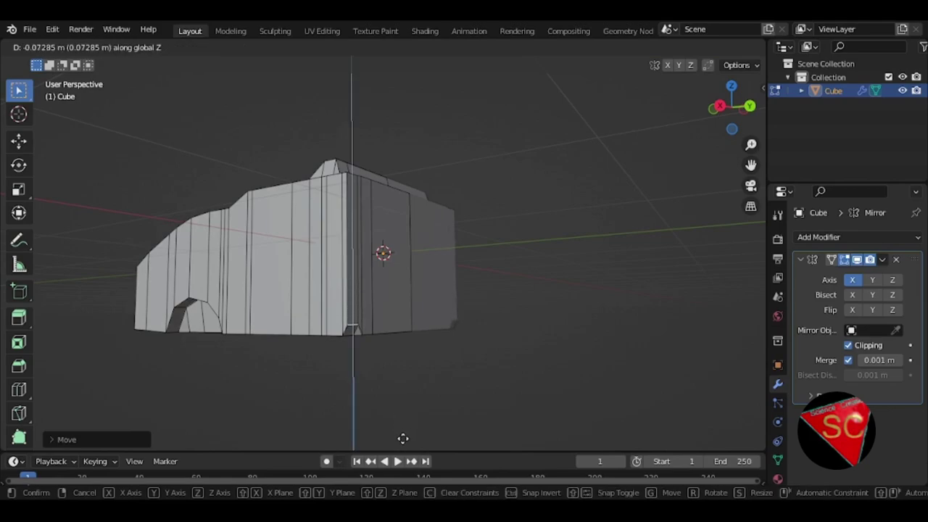
click(402, 432)
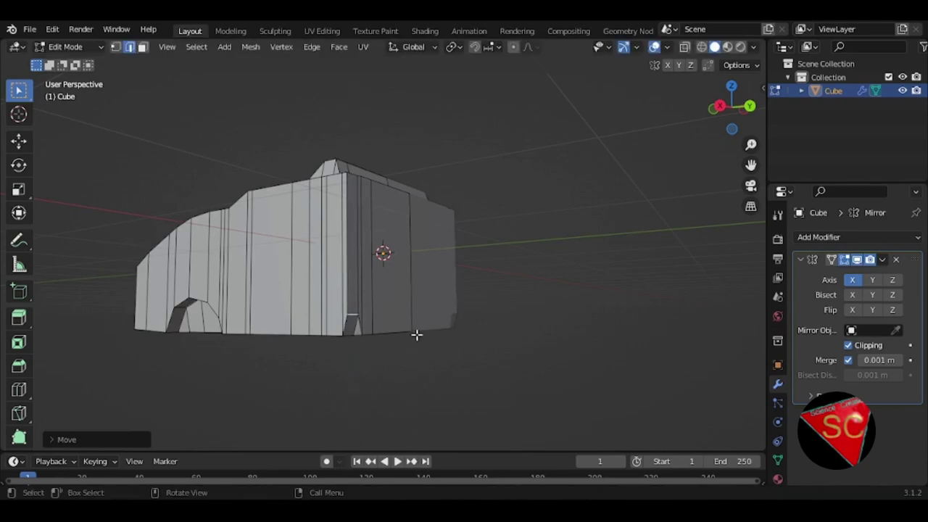
middle_drag(417, 334, 383, 351)
Select a path of front-end faces and extrude them outward.
click(389, 269)
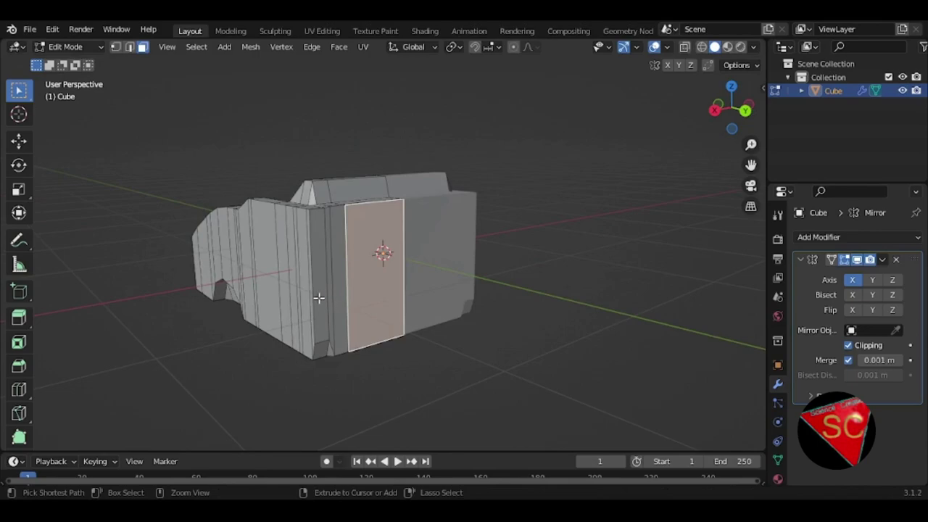
ctrl+click(338, 299)
mouse_move(338, 299)
middle_down()
mouse_move(418, 319)
mouse_move(410, 279)
middle_up()
key(e)
click(438, 317)
Move the front corner's vertical edge along Z.
click(389, 289)
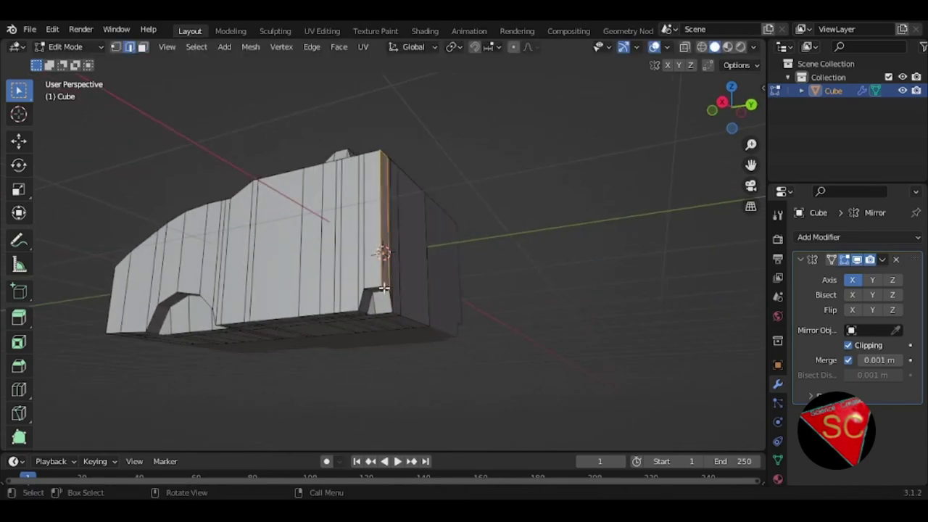
key(g)
key(z)
click(363, 305)
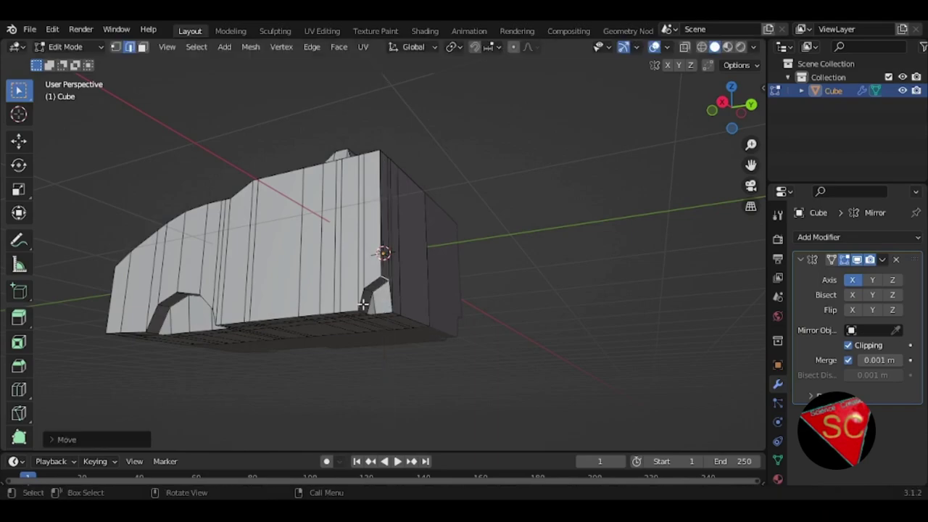
key(g)
key(Escape)
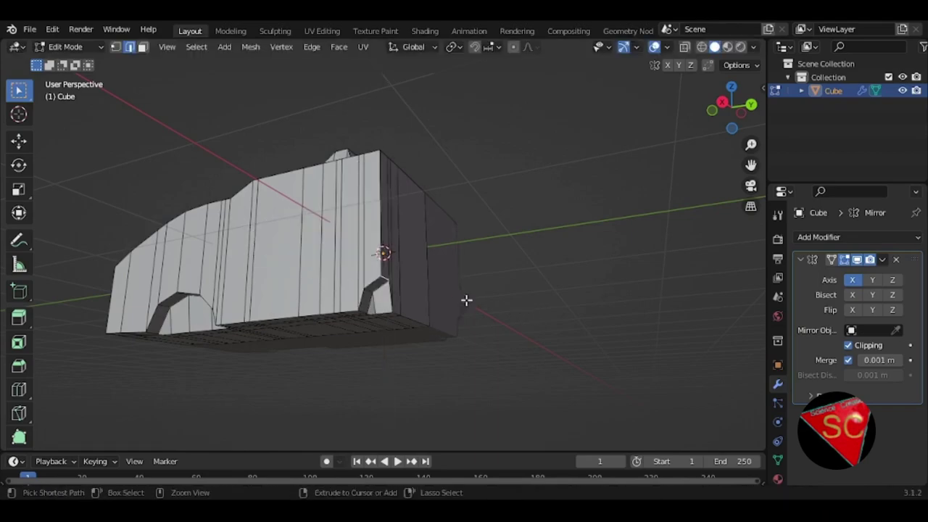
mouse_move(466, 300)
middle_down()
mouse_move(417, 268)
mouse_move(404, 284)
middle_up()
Select a vertical strip of faces on the front end.
key(3)
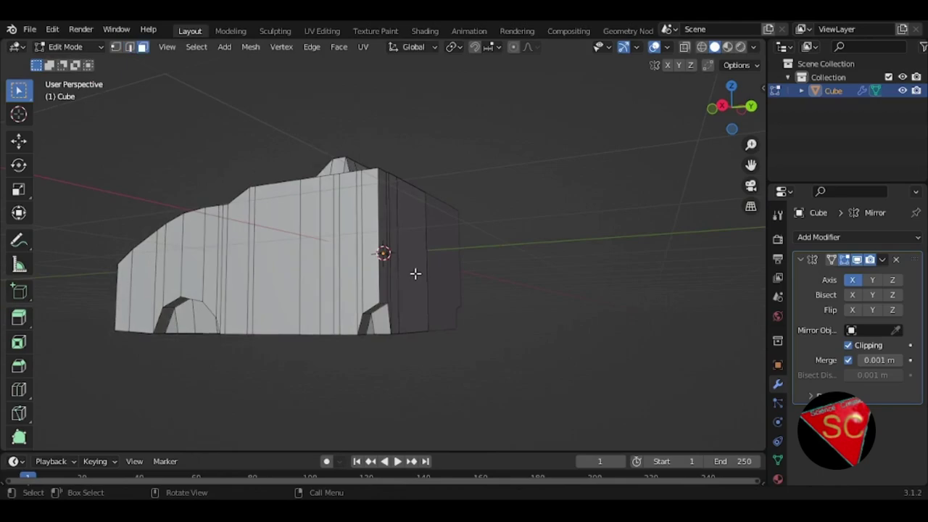
click(406, 276)
ctrl+click(424, 290)
Extrude the front trim strip outward and shift another front face along Z.
key(e)
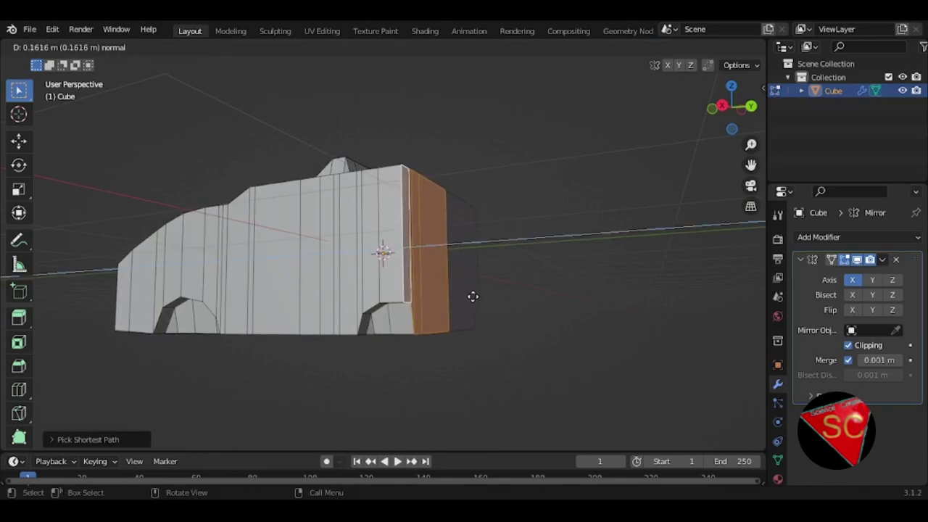
click(469, 296)
key(e)
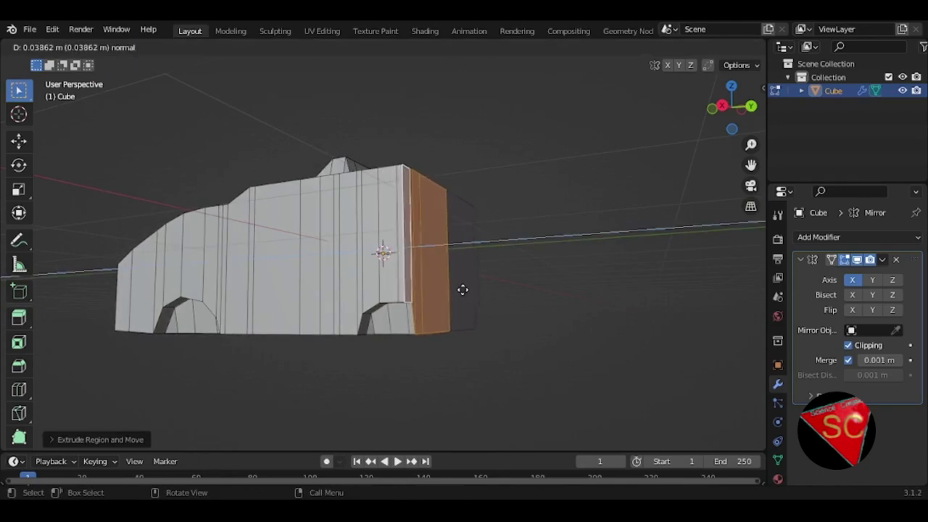
right_click(467, 288)
mouse_move(467, 288)
middle_down()
mouse_move(430, 288)
mouse_move(396, 246)
middle_up()
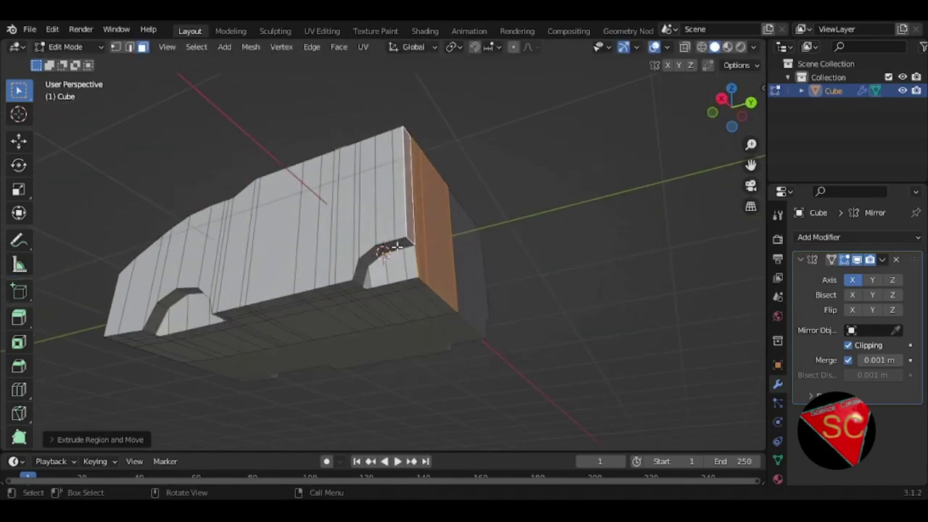
click(410, 245)
key(g)
key(z)
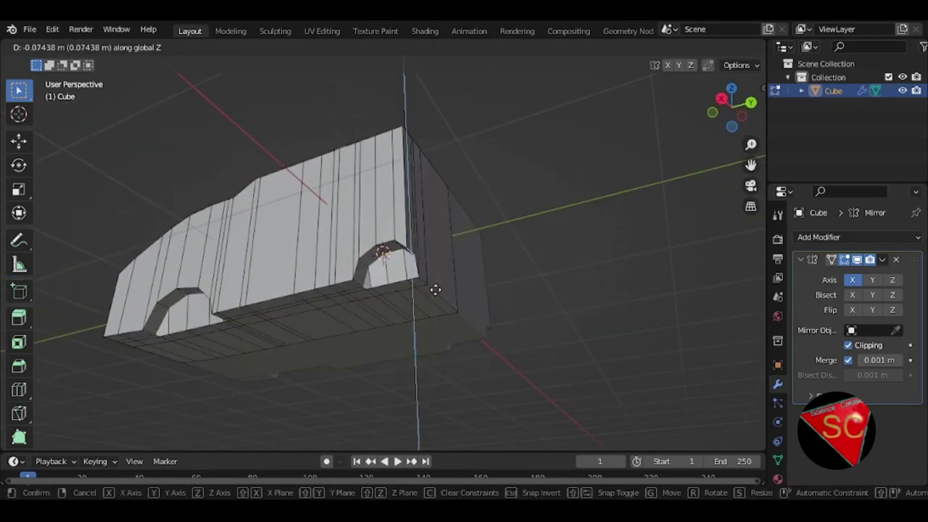
click(435, 289)
Select a side face strip near the front and shift it along Y.
middle_drag(437, 282, 428, 359)
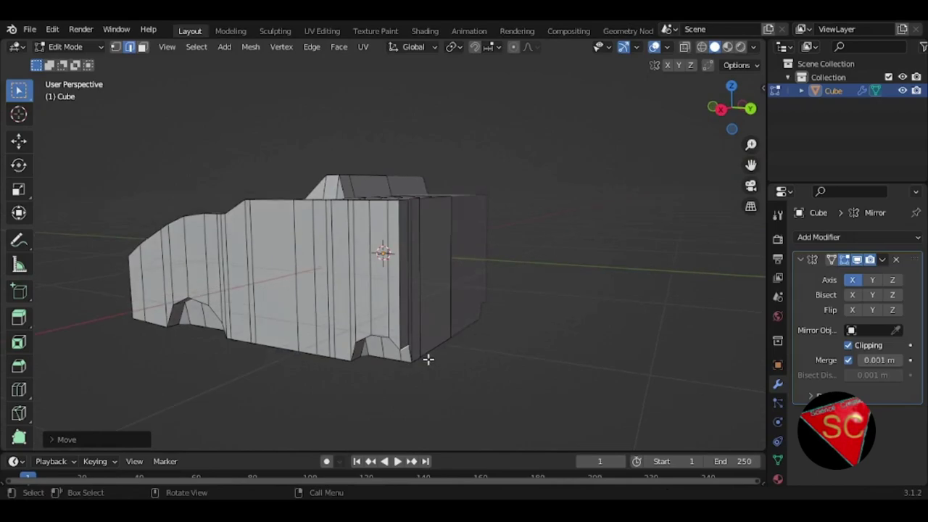
key(3)
click(415, 316)
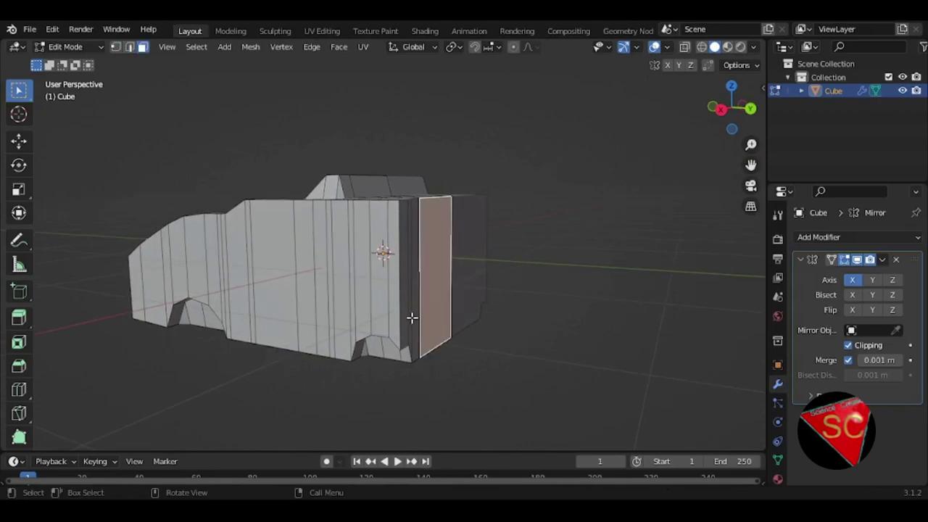
ctrl+click(404, 312)
key(g)
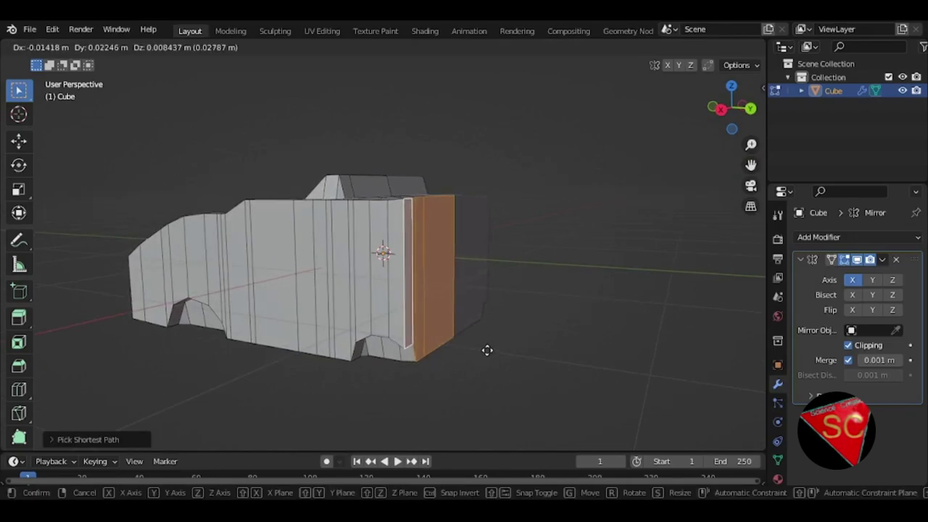
key(y)
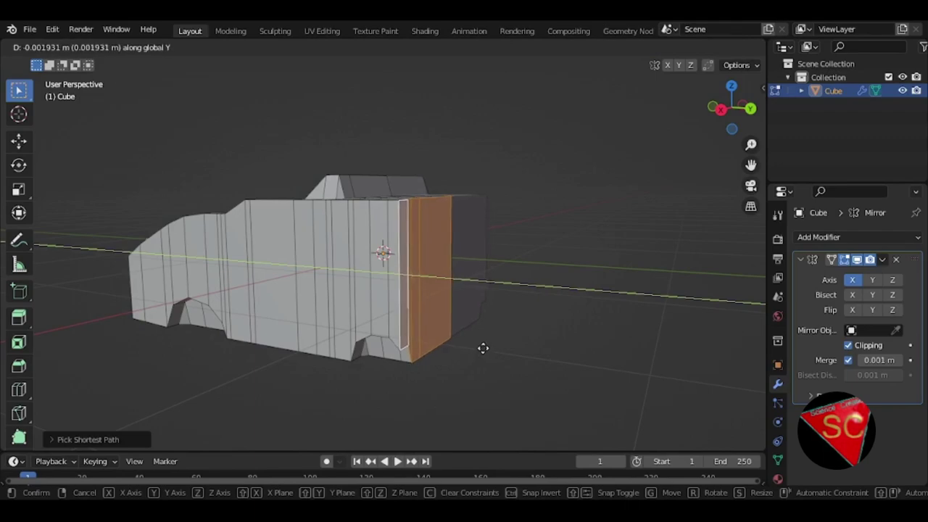
click(483, 348)
click(448, 321)
middle_drag(457, 308, 479, 257)
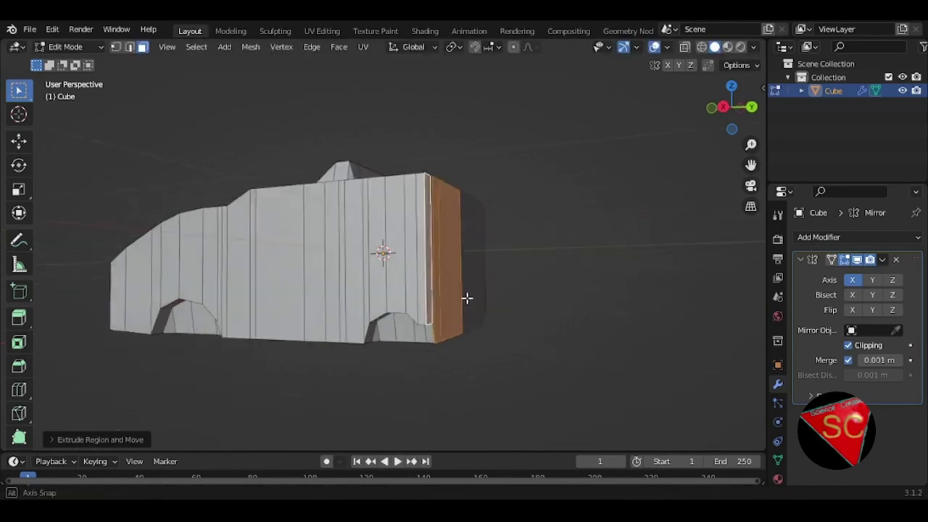
Move a small front-underside element vertically twice, then select the front top edge path.
click(447, 263)
key(g)
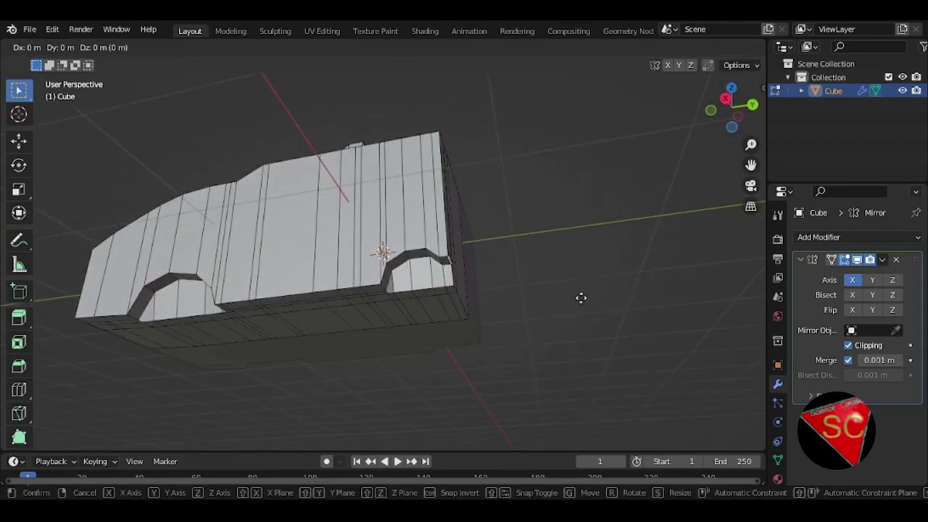
key(z)
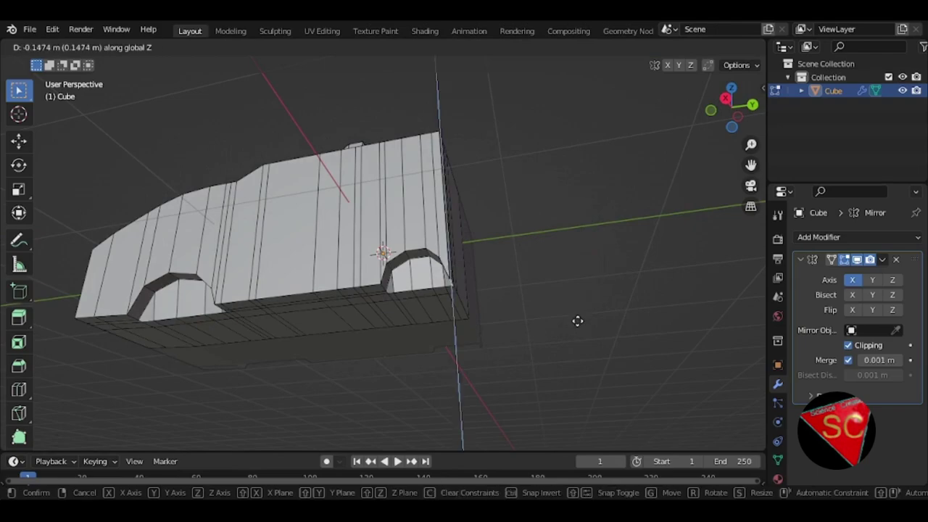
click(578, 321)
middle_drag(551, 283, 485, 317)
key(g)
key(z)
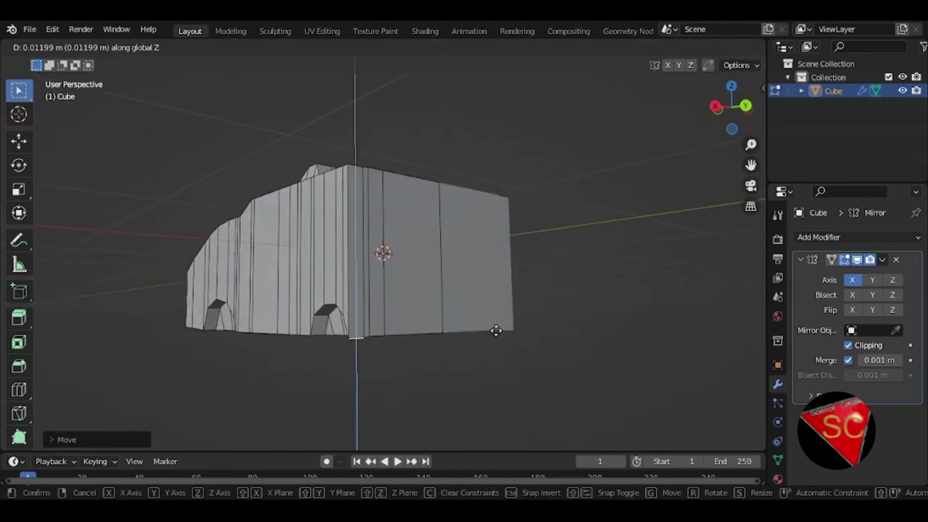
click(496, 329)
middle_drag(465, 302, 498, 355)
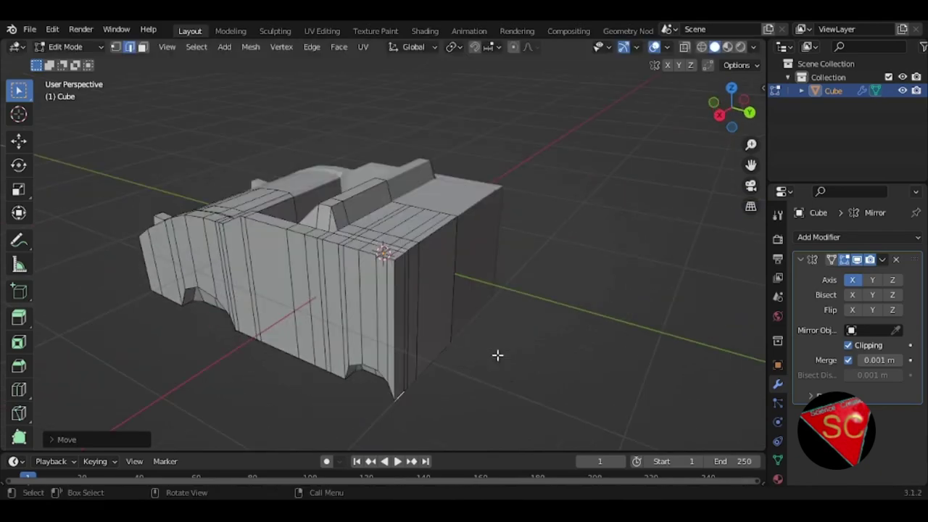
ctrl+click(428, 237)
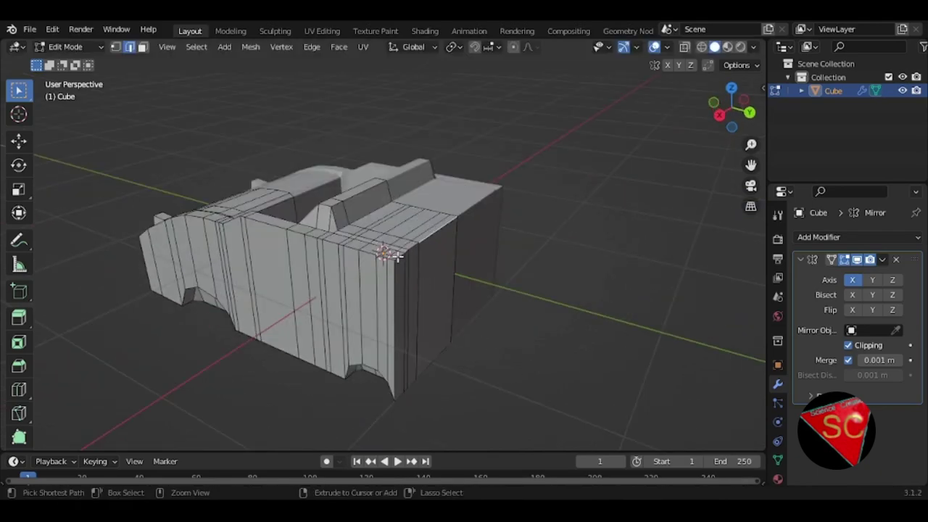
ctrl+click(391, 255)
Turn on proportional editing and curve the top front corner down along Z.
key(o)
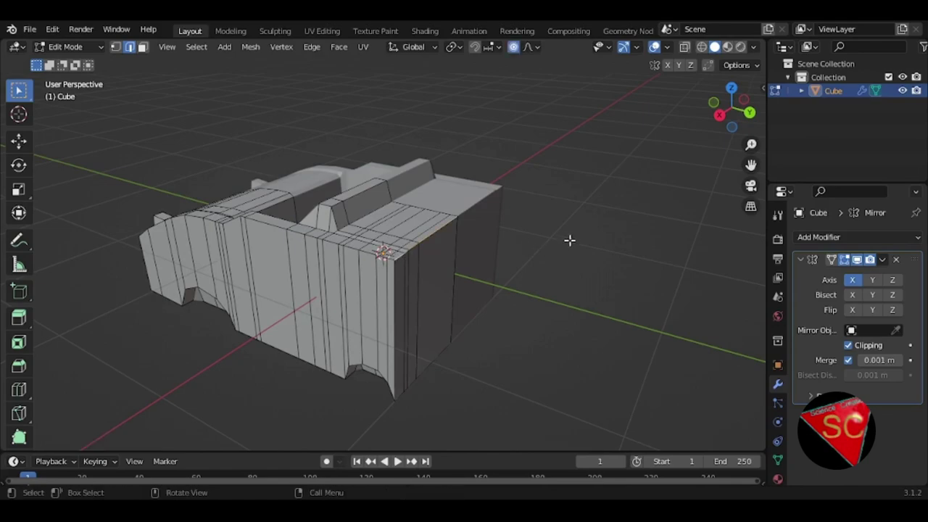
key(g)
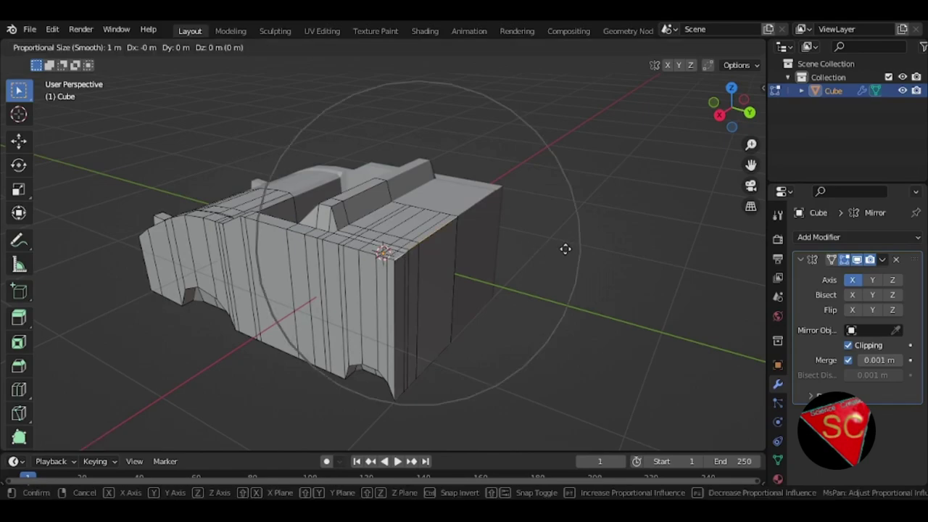
key(z)
scroll(561, 263, down, 4)
scroll(561, 263, up, 6)
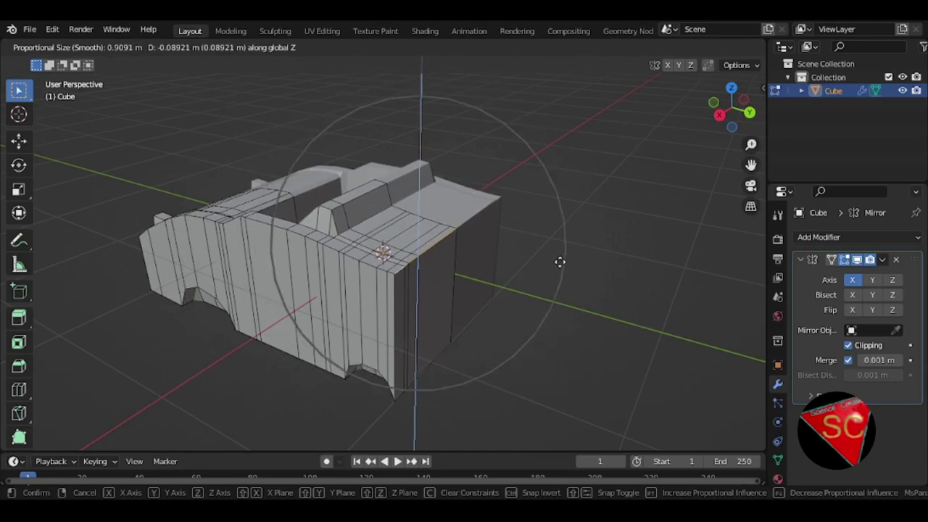
scroll(561, 263, up, 8)
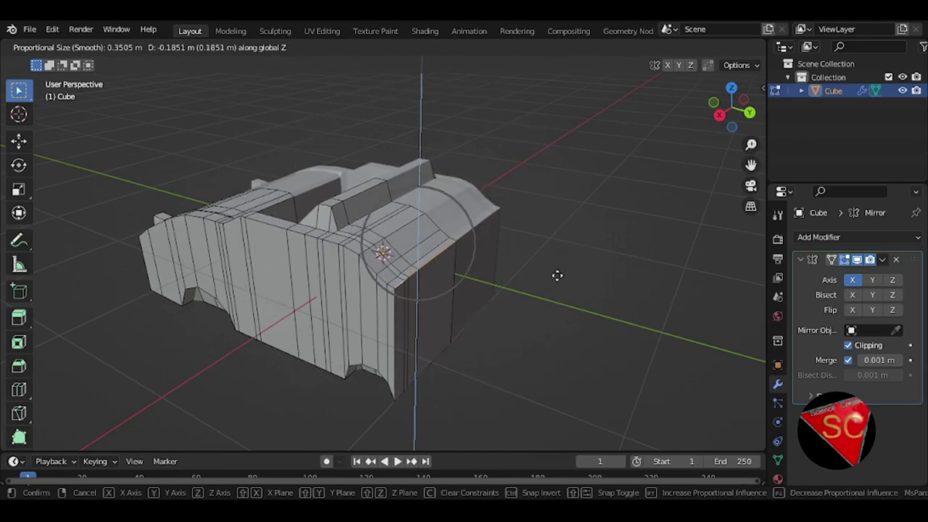
click(557, 275)
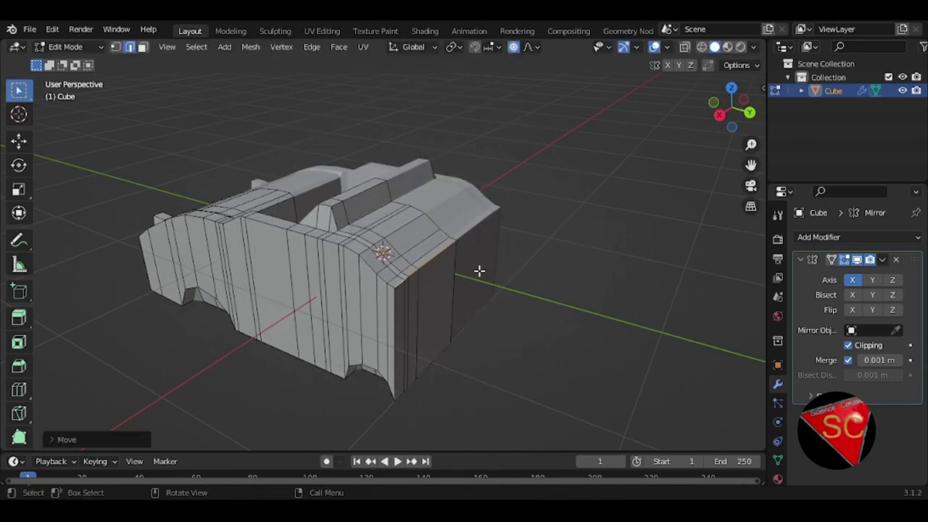
Turn proportional editing off, lower the front edges about 0.07 m, then select a front corner face.
key(o)
key(g)
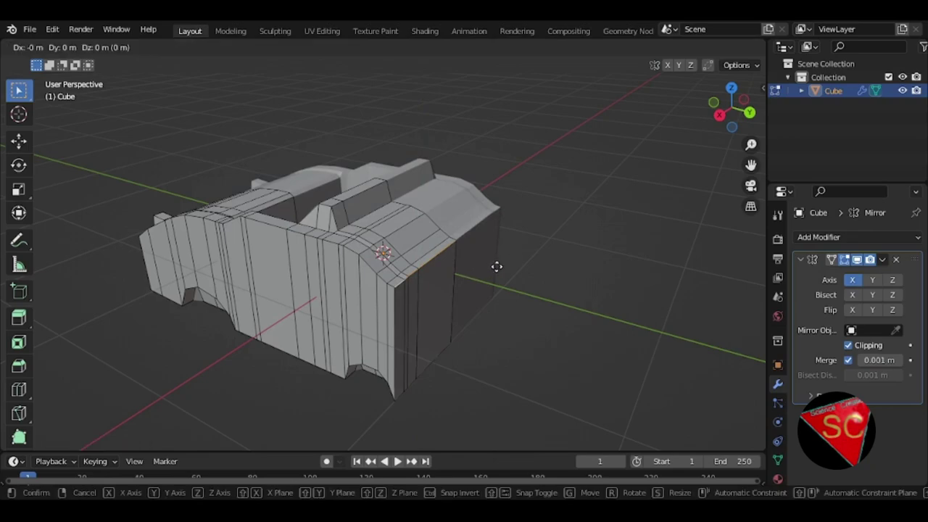
key(z)
click(493, 277)
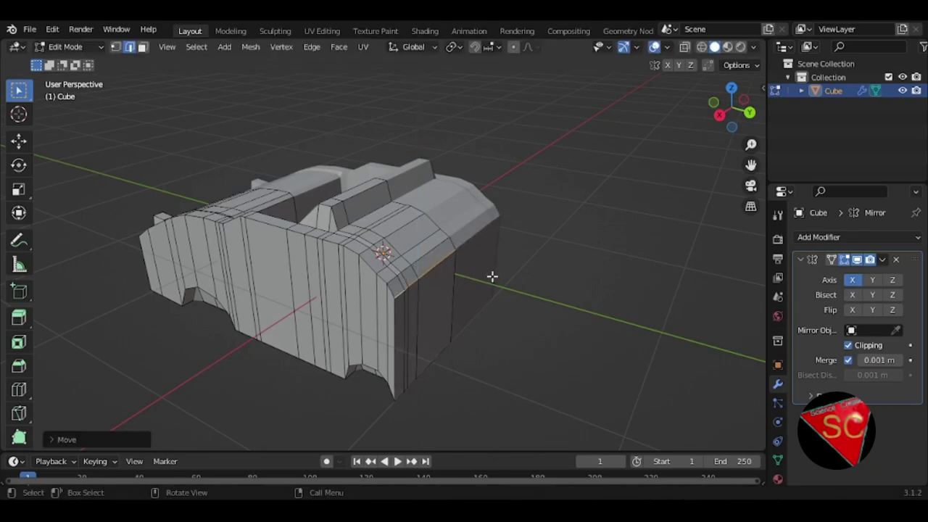
key(3)
click(439, 305)
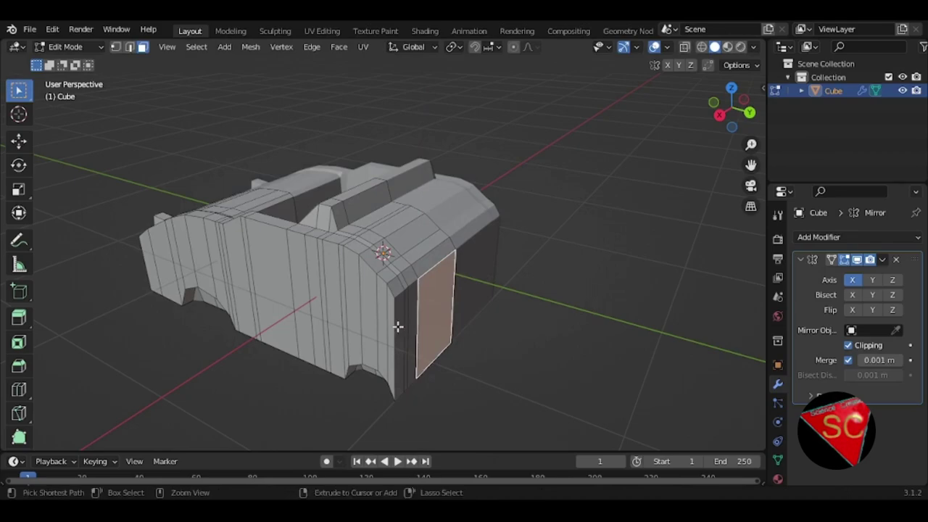
Extrude the front corner face strip outward, flatten it along Z and lower it.
ctrl+click(400, 325)
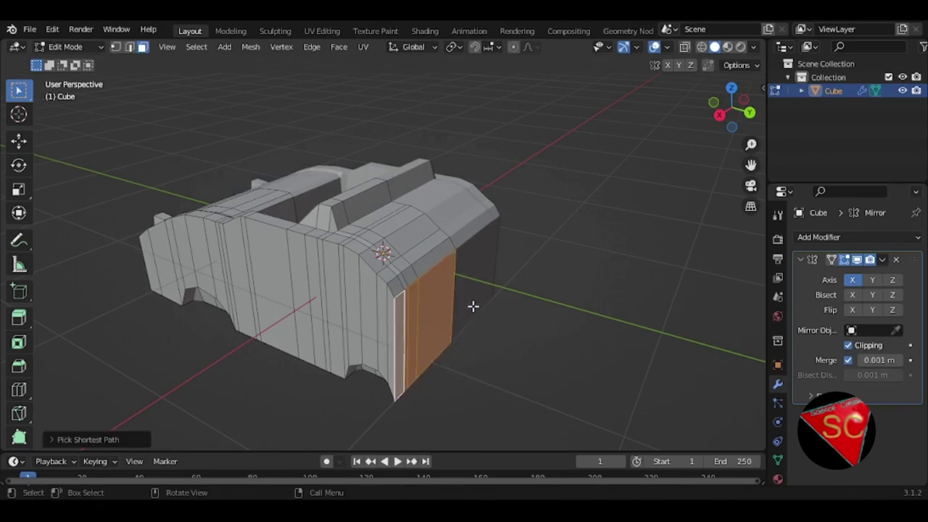
key(e)
click(477, 309)
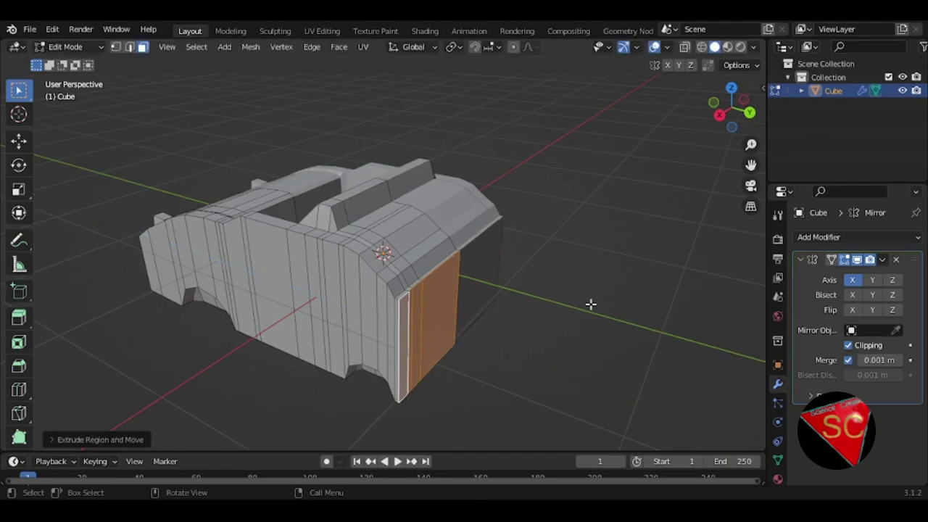
key(s)
key(z)
click(570, 307)
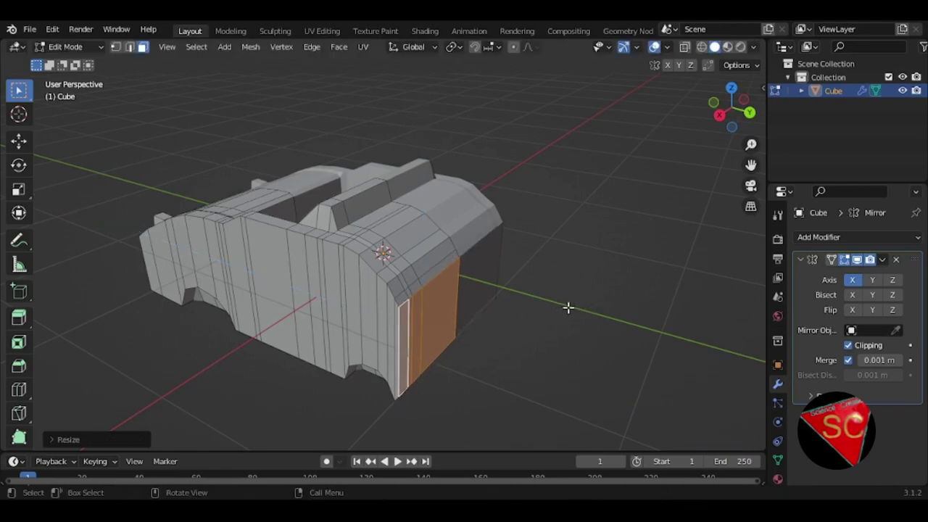
key(g)
key(z)
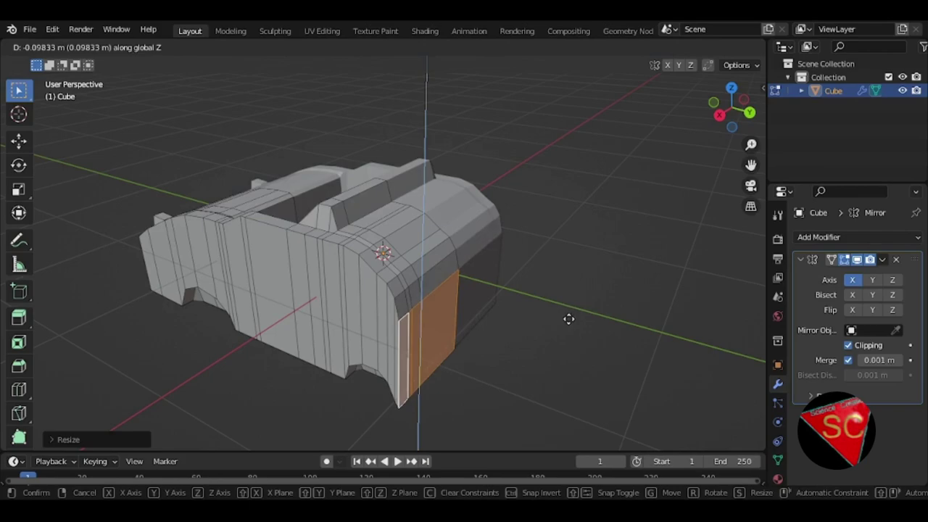
click(568, 314)
In edge mode, select the edges near the front roof corner.
mouse_move(456, 305)
middle_down()
mouse_move(587, 298)
mouse_move(493, 250)
middle_up()
scroll(493, 251, down, 3)
mouse_move(467, 182)
middle_down()
mouse_move(340, 258)
mouse_move(278, 240)
mouse_move(487, 205)
mouse_move(450, 192)
mouse_move(414, 242)
middle_up()
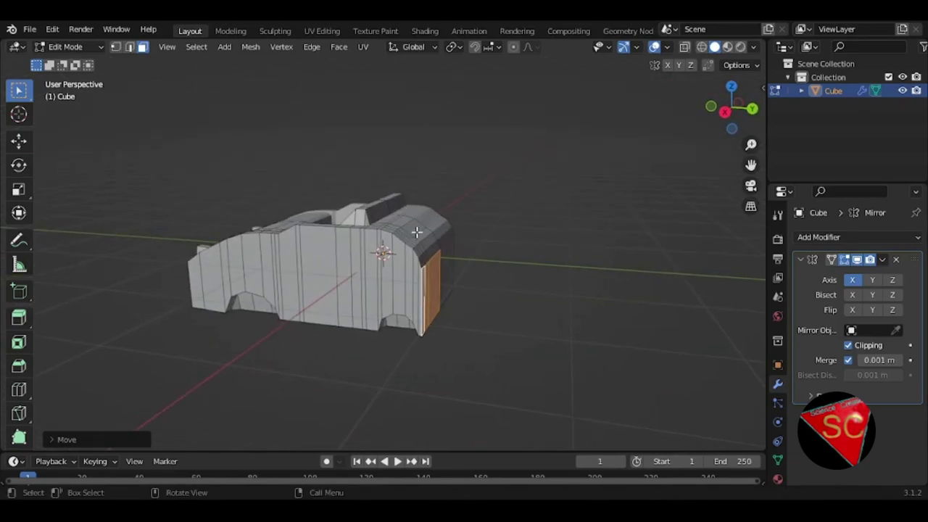
key(2)
ctrl+click(443, 245)
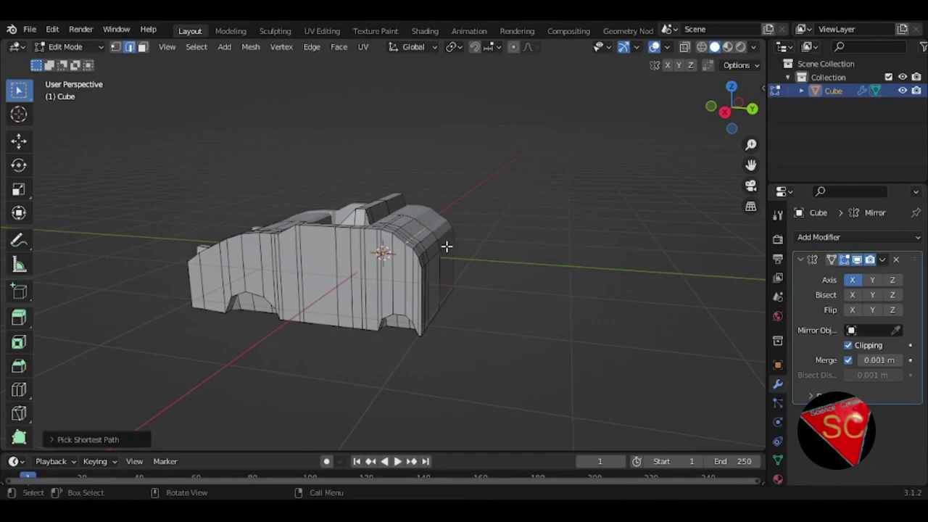
mouse_move(446, 247)
middle_down()
mouse_move(459, 232)
mouse_move(493, 260)
mouse_move(414, 285)
mouse_move(425, 269)
mouse_move(404, 298)
mouse_move(331, 284)
middle_up()
Raise the roof-corner edges slightly along Z.
key(g)
key(z)
click(467, 232)
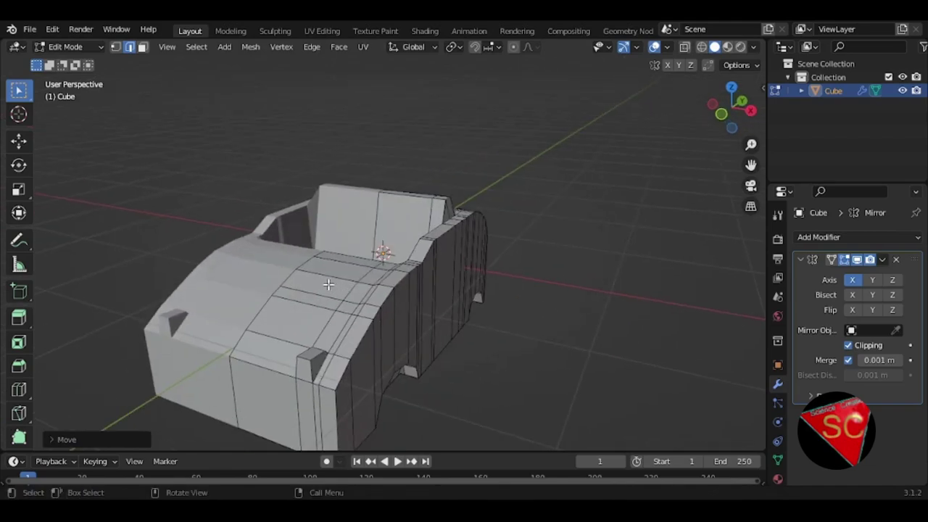
Sink two neighbouring hood faces about 0.09 m along Z to form a recessed panel.
key(3)
key(3)
click(345, 288)
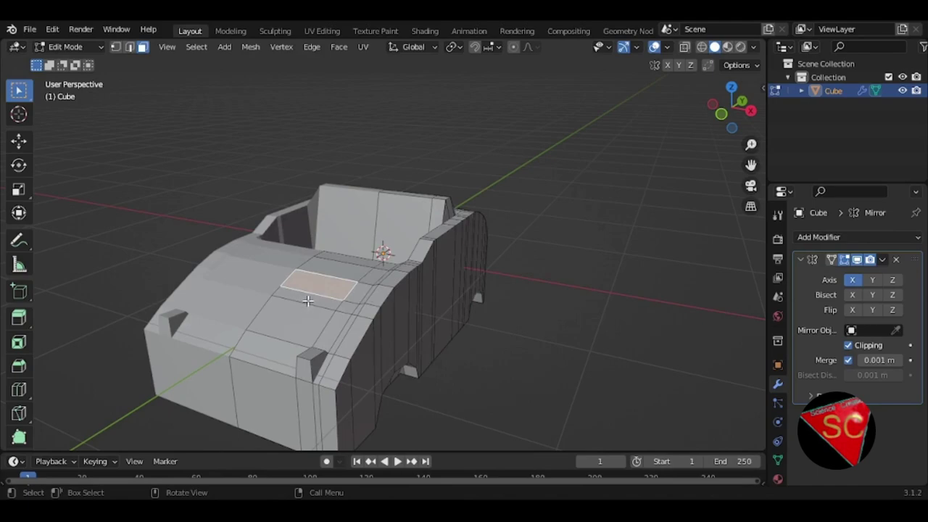
key(g)
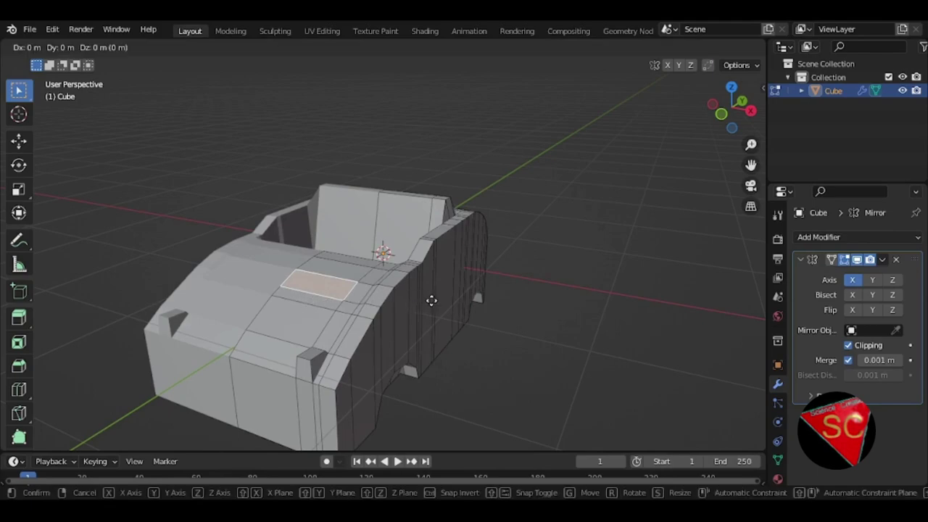
key(z)
click(431, 312)
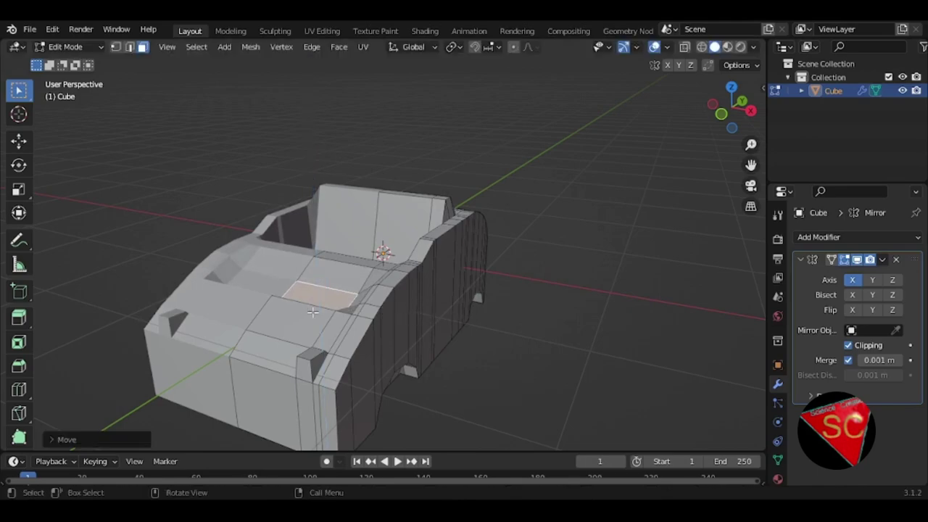
click(307, 305)
key(g)
key(z)
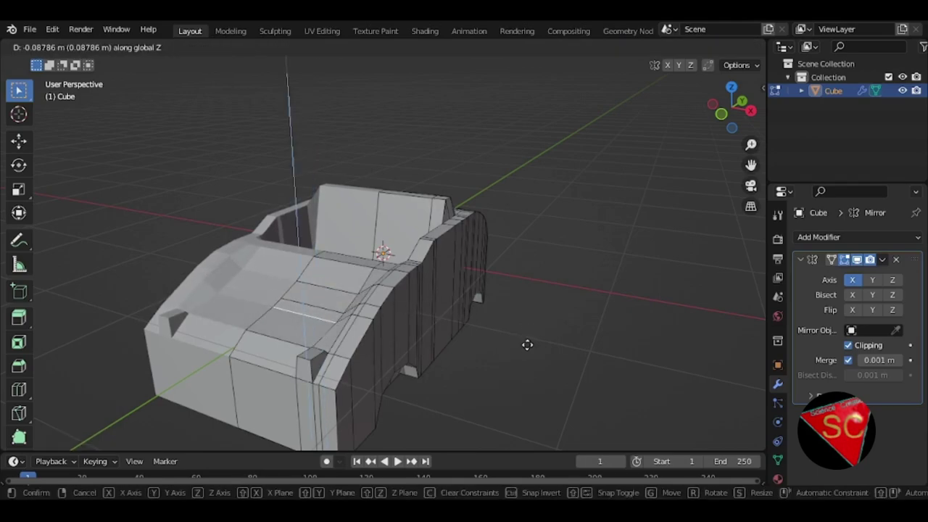
click(527, 344)
mouse_move(515, 343)
middle_down()
mouse_move(449, 342)
mouse_move(476, 325)
mouse_move(486, 304)
mouse_move(445, 309)
mouse_move(488, 319)
mouse_move(485, 311)
mouse_move(331, 309)
middle_up()
Select the roof-side edge path and reposition it in front view.
ctrl+click(425, 280)
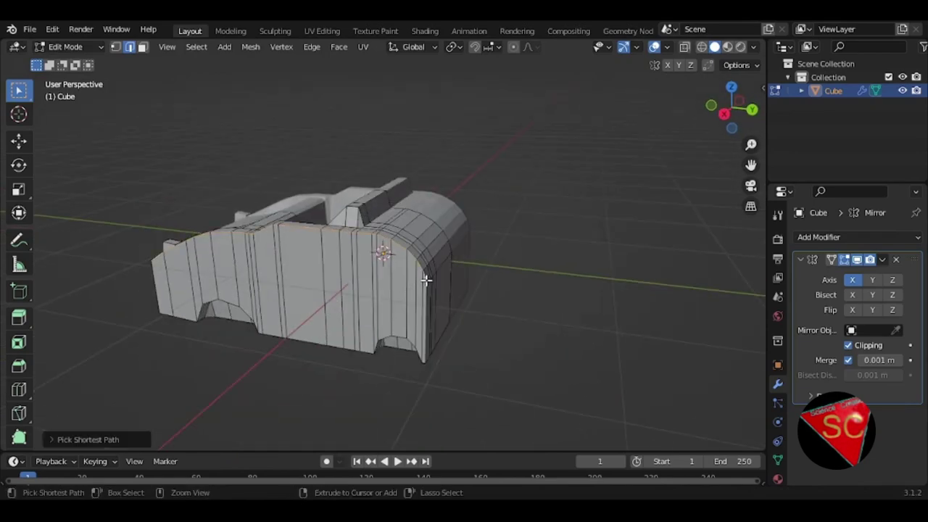
middle_drag(389, 308, 561, 285)
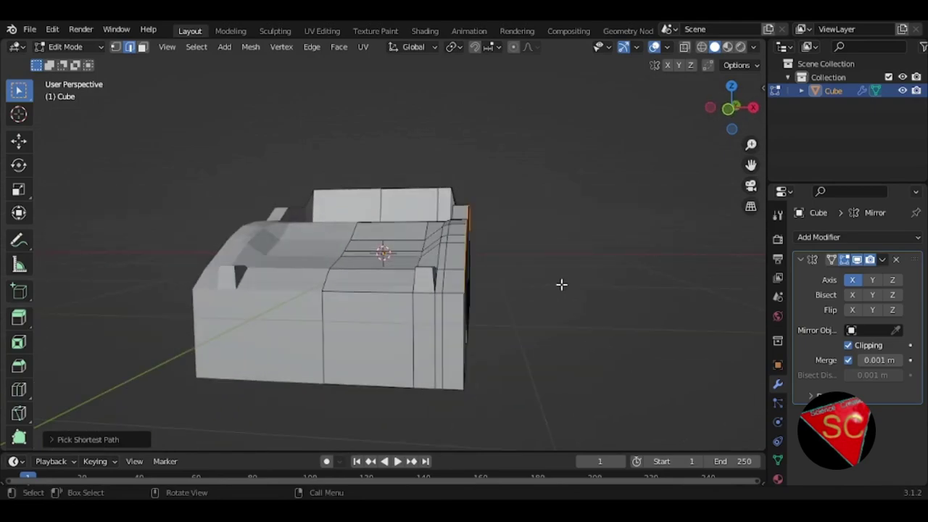
key(KP_1)
key(g)
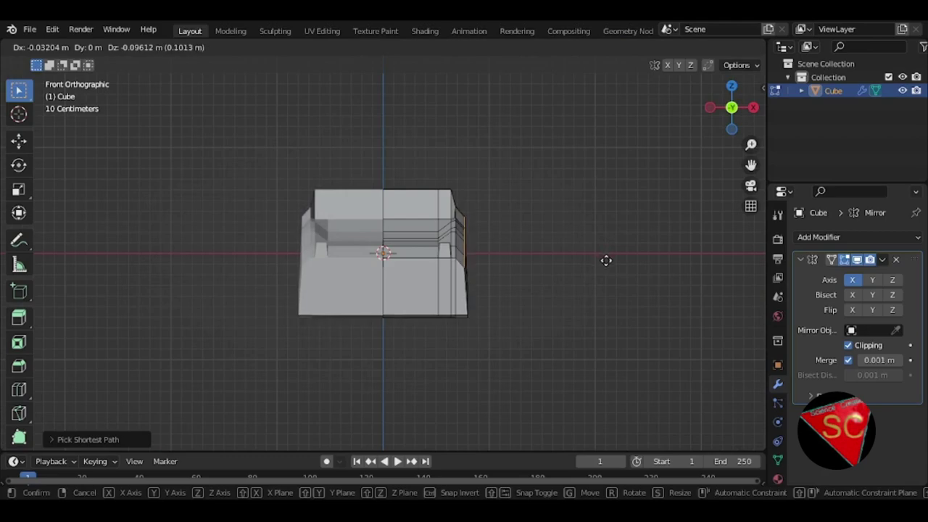
click(606, 260)
mouse_move(551, 237)
middle_down()
mouse_move(497, 254)
mouse_move(544, 271)
middle_up()
Flatten the edge loop along Z and lower it about 0.038 m.
key(s)
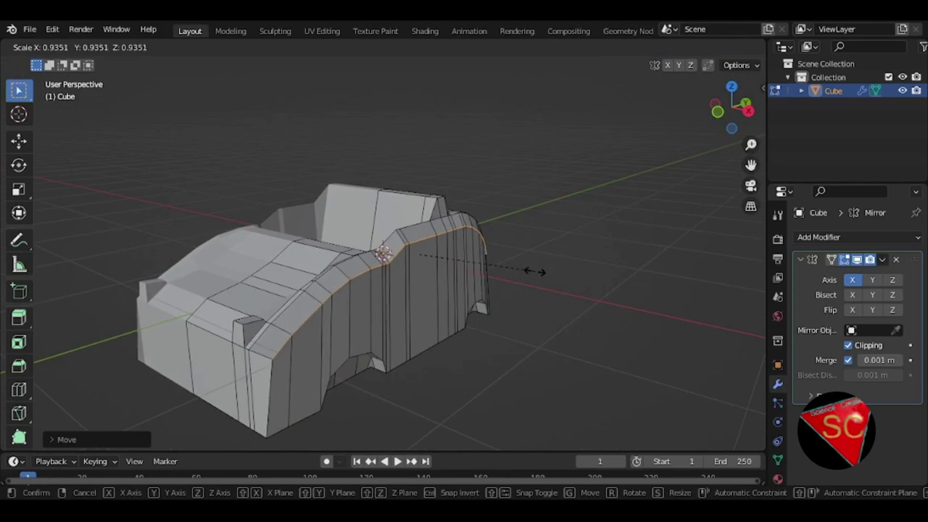
key(z)
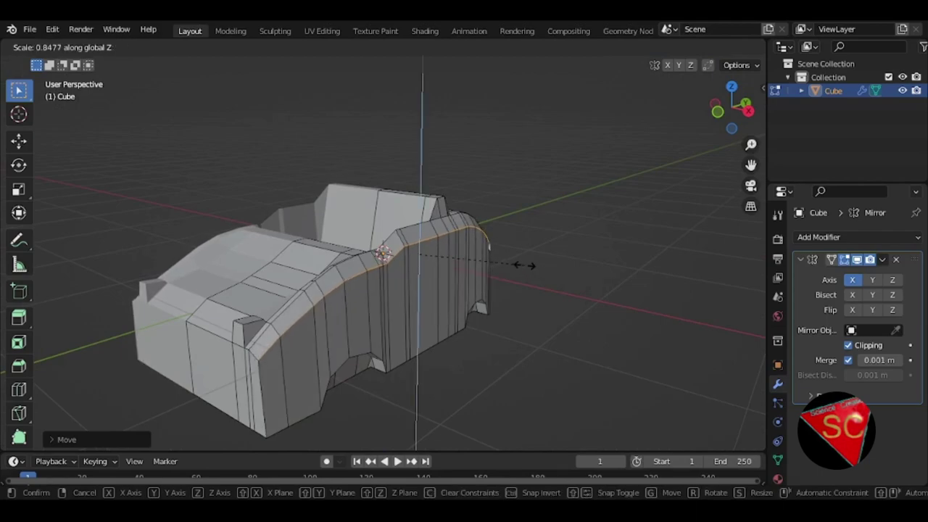
click(509, 263)
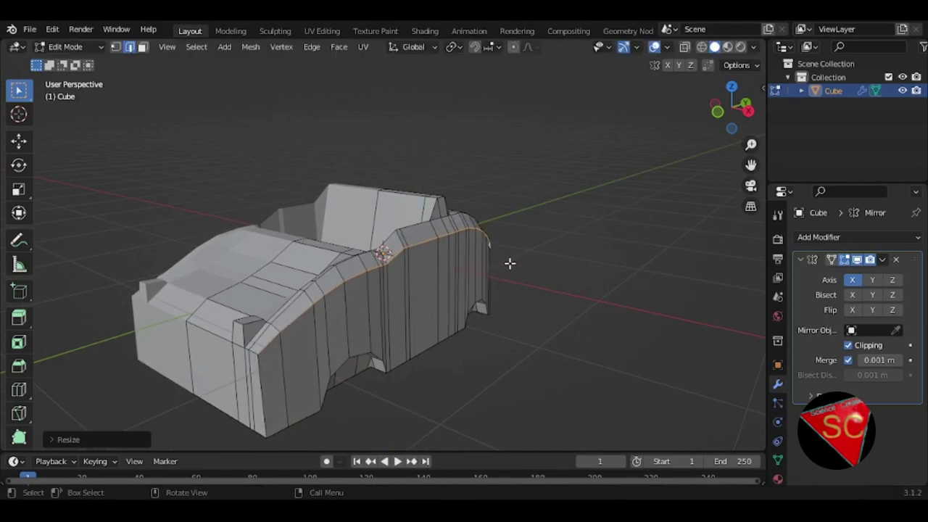
key(KP_1)
key(g)
key(z)
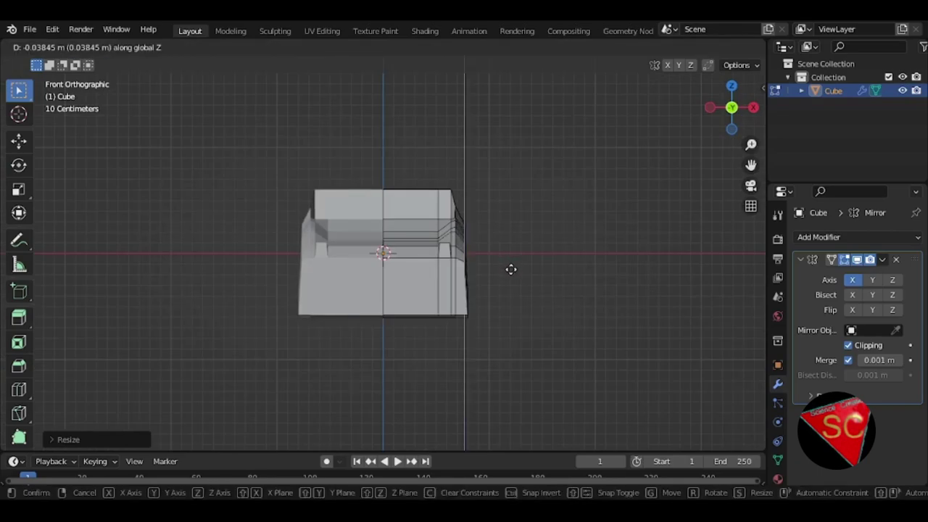
click(511, 265)
mouse_move(511, 265)
middle_down()
mouse_move(516, 287)
mouse_move(509, 249)
middle_up()
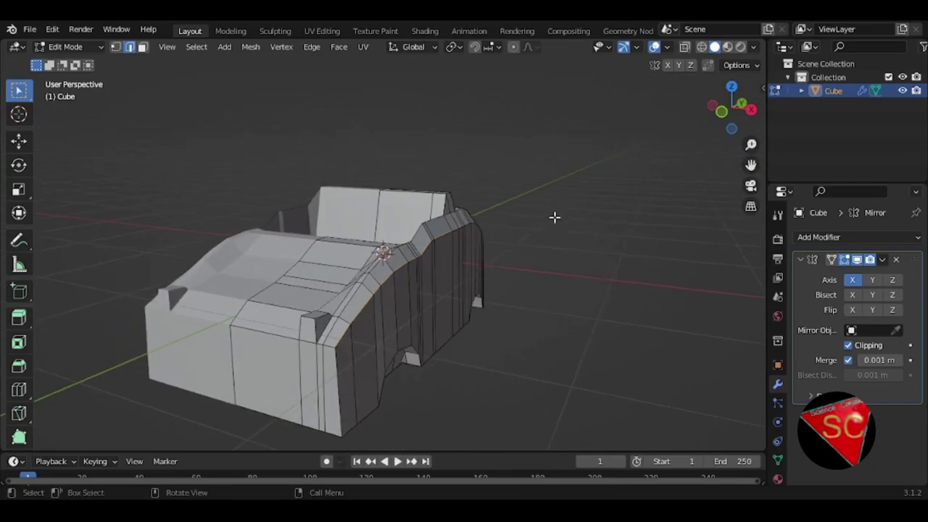
mouse_move(556, 215)
middle_down()
mouse_move(361, 231)
mouse_move(579, 216)
mouse_move(458, 238)
middle_up()
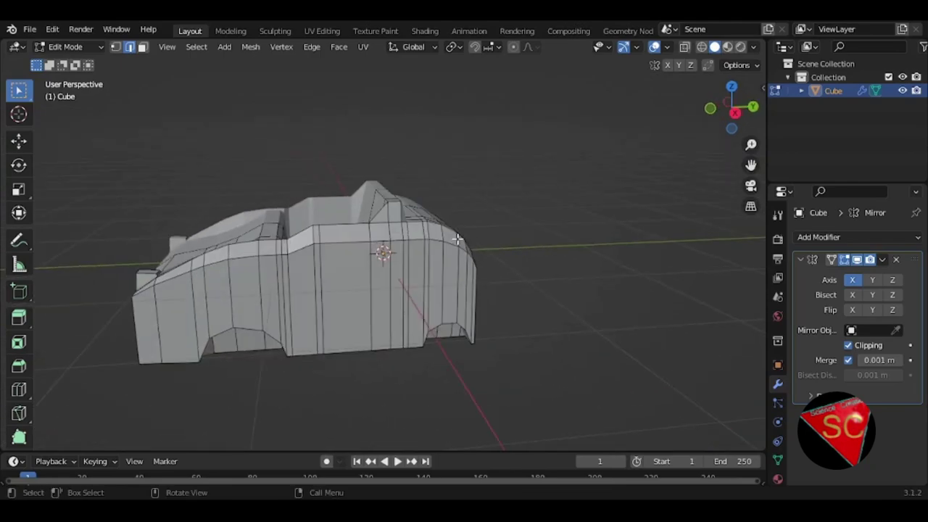
mouse_move(392, 254)
middle_down()
mouse_move(486, 215)
mouse_move(453, 232)
middle_up()
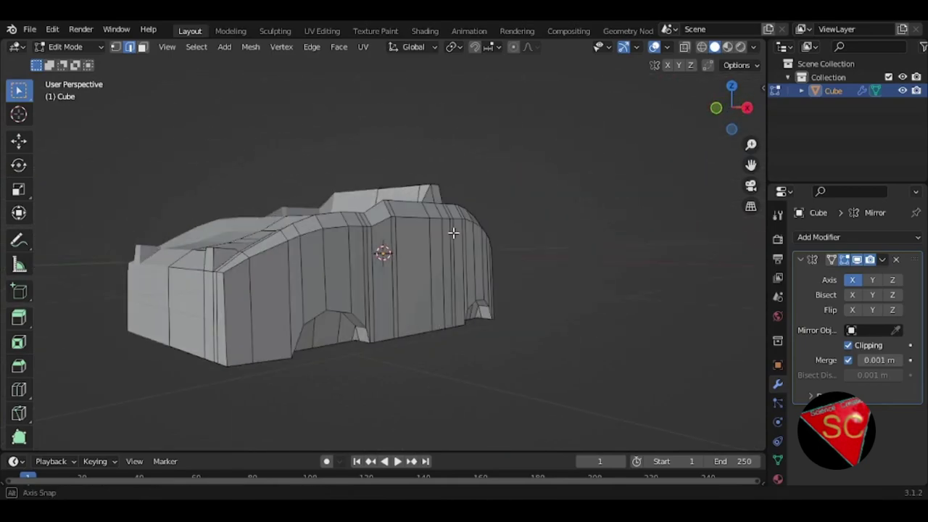
Add a loop cut around the lower body.
key(ctrl+r)
click(429, 281)
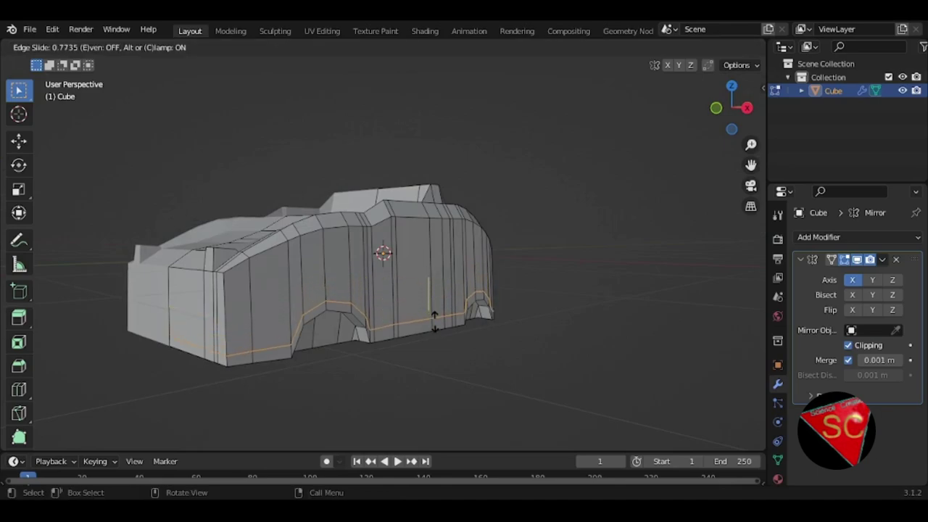
click(426, 319)
middle_drag(413, 307, 327, 313)
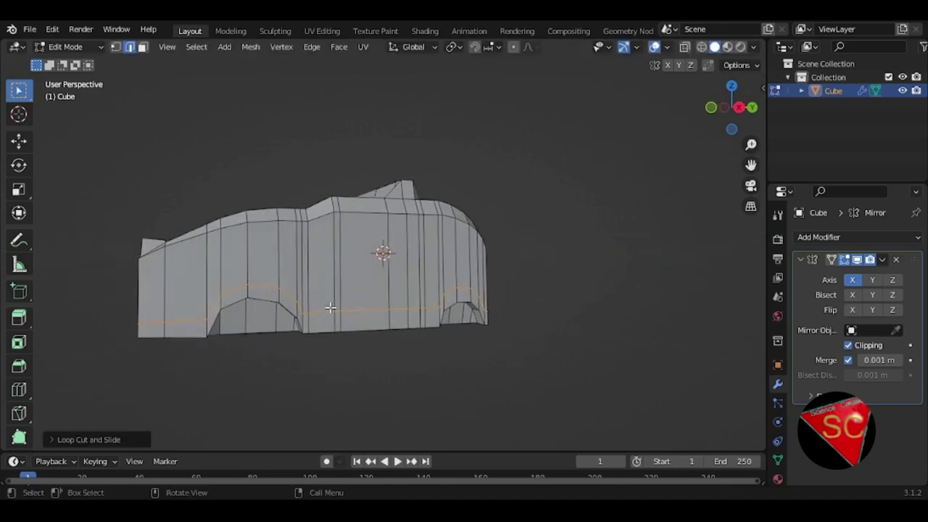
Select the lower-body face strip running around the front and rear wheel arches.
key(alt+a)
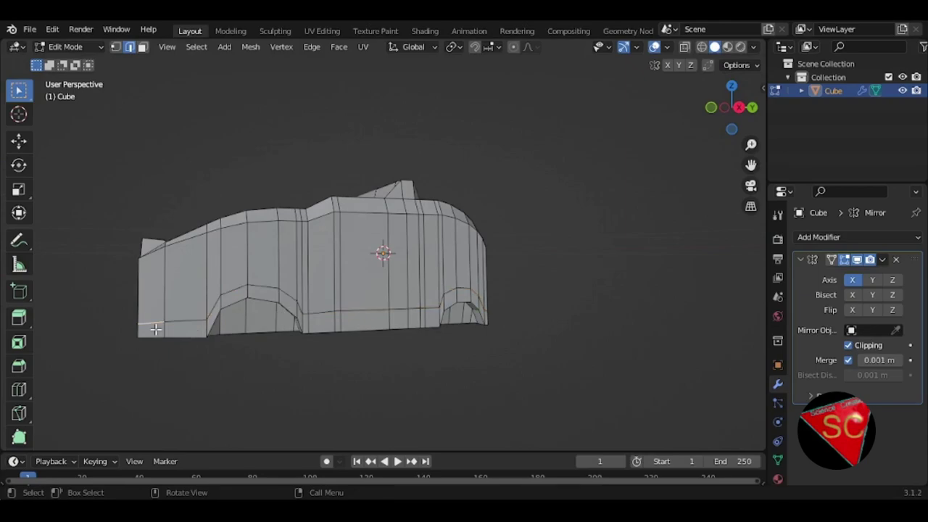
key(3)
mouse_move(448, 314)
middle_down()
mouse_move(360, 324)
mouse_move(379, 333)
middle_up()
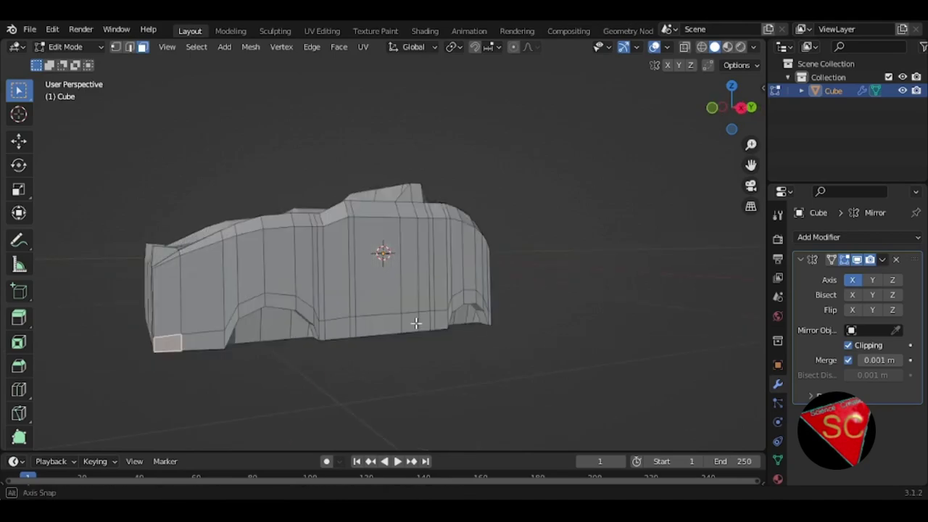
middle_drag(193, 347, 274, 332)
click(295, 338)
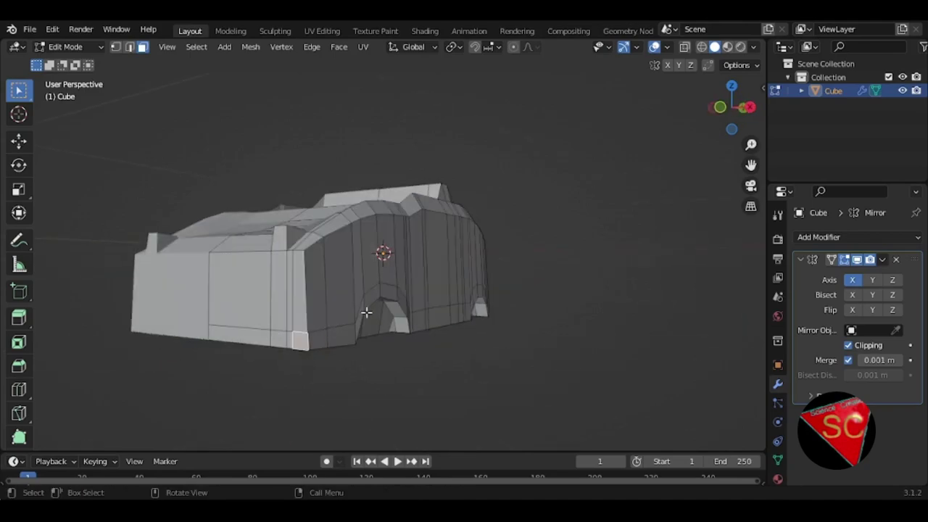
ctrl+click(388, 293)
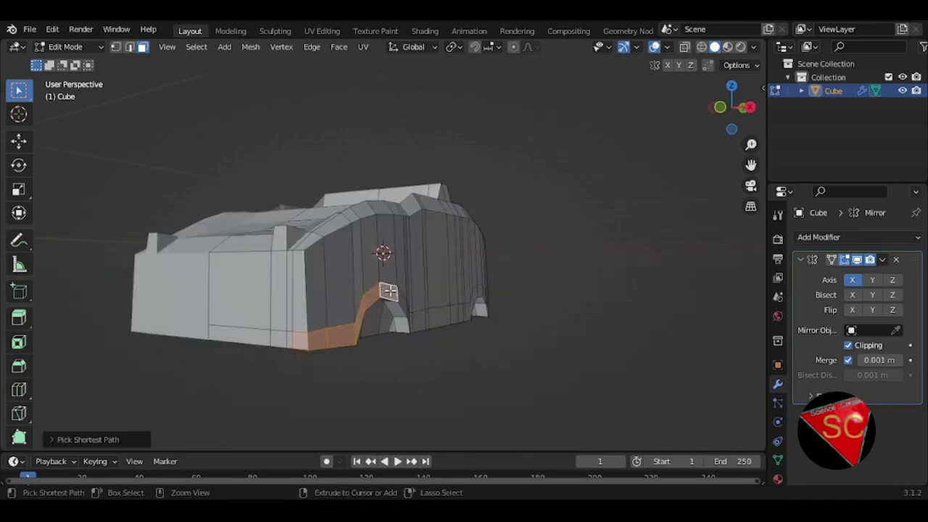
middle_drag(388, 293, 344, 305)
ctrl+click(360, 297)
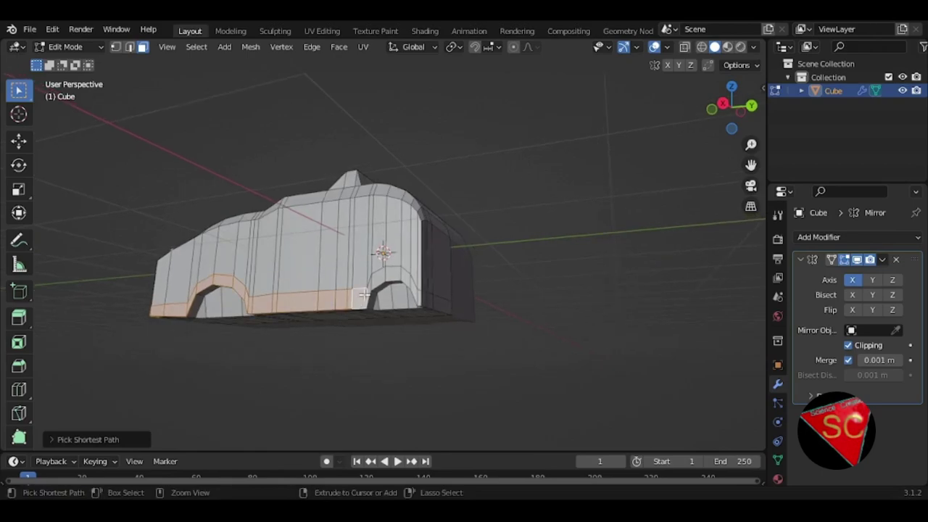
ctrl+click(410, 280)
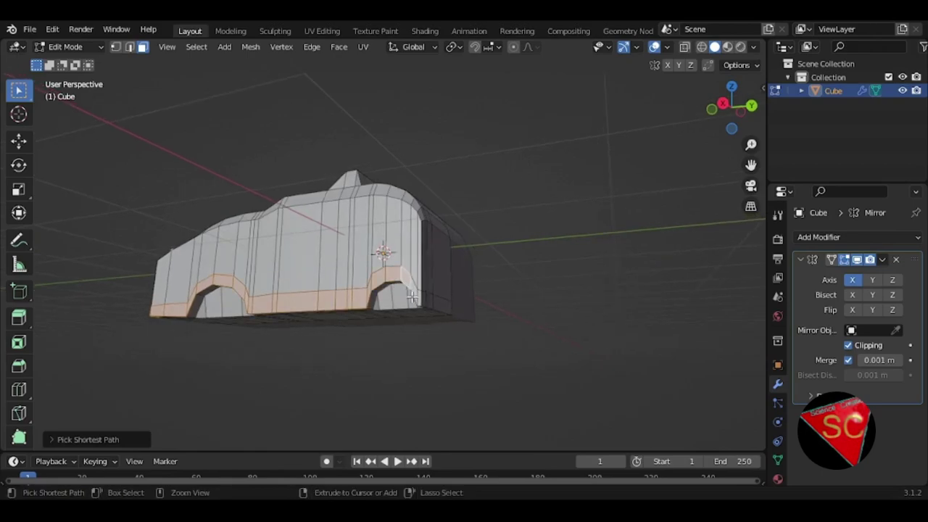
mouse_move(424, 301)
middle_down()
mouse_move(451, 336)
mouse_move(436, 332)
middle_up()
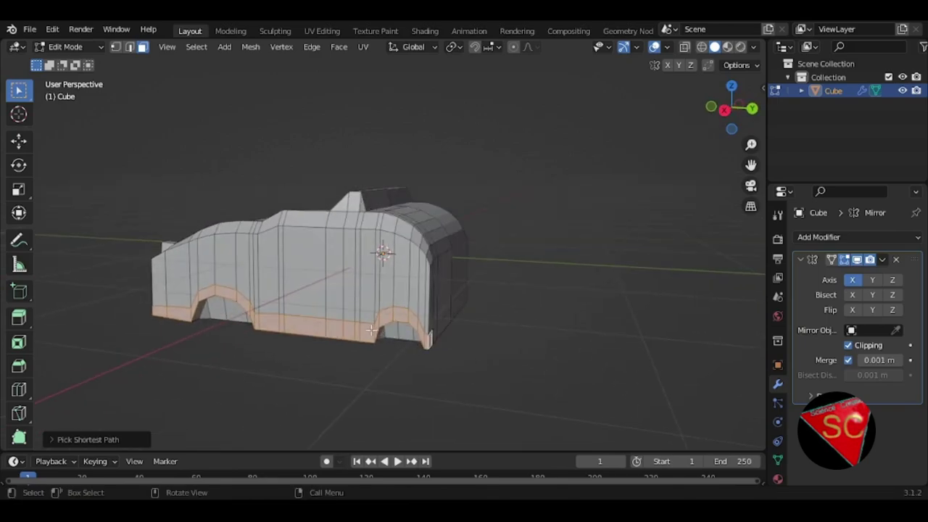
Extrude the lower strip about 0.08 m along its normals as a trim band.
click(20, 319)
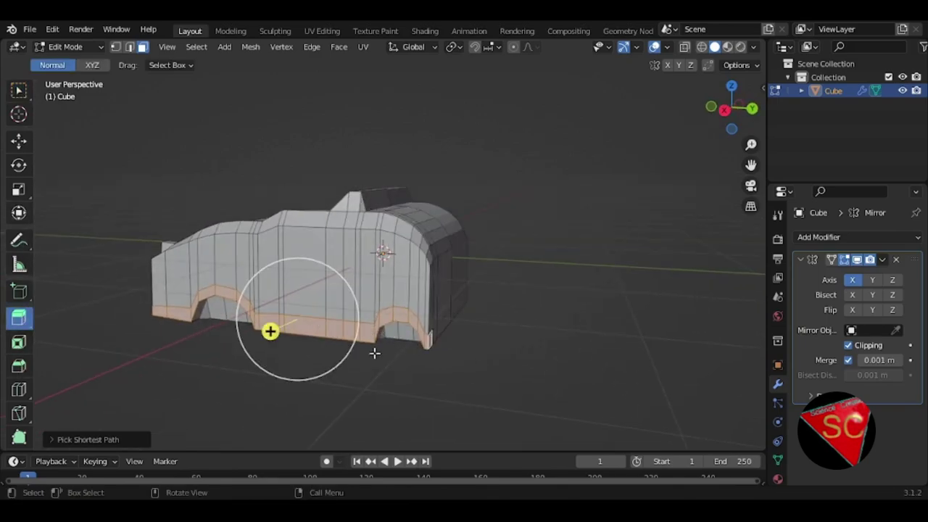
drag(270, 331, 263, 337)
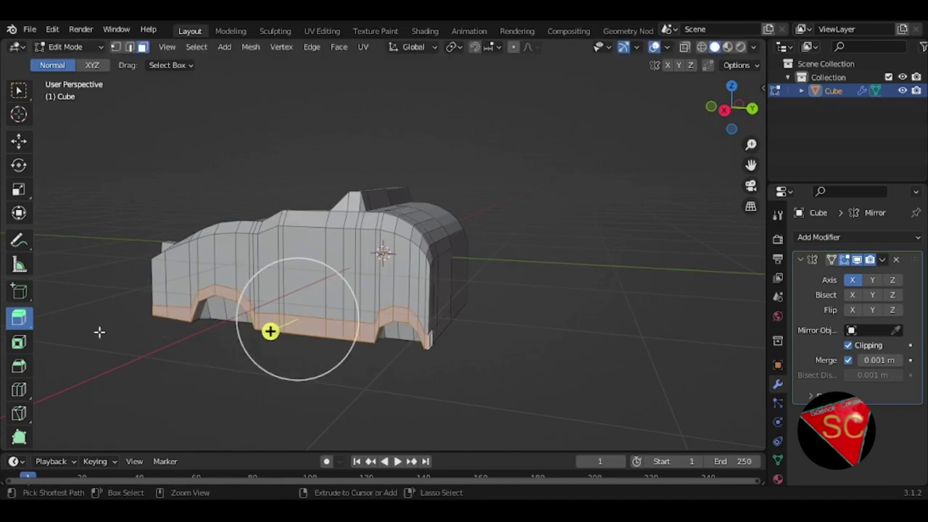
mouse_move(26, 323)
mouse_down()
mouse_move(93, 343)
mouse_move(94, 404)
mouse_up()
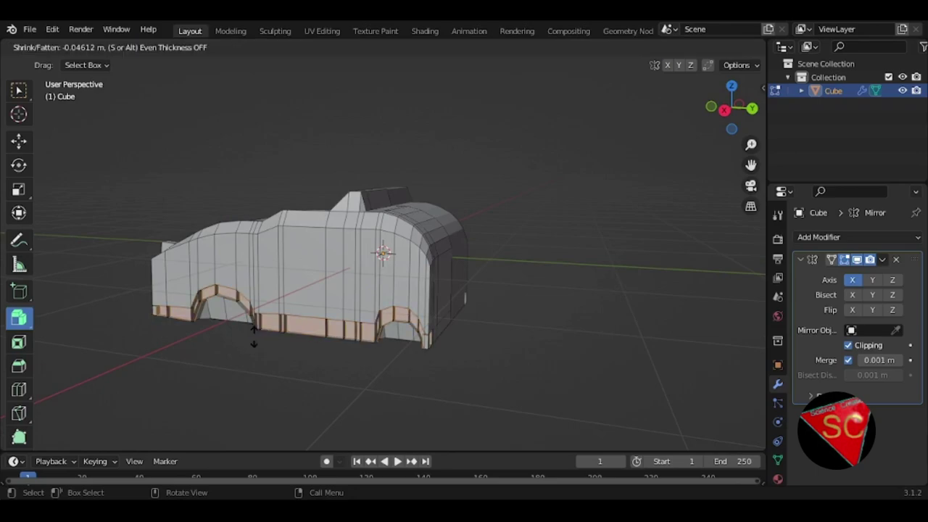
drag(260, 335, 256, 329)
key(ctrl+z)
drag(18, 317, 113, 377)
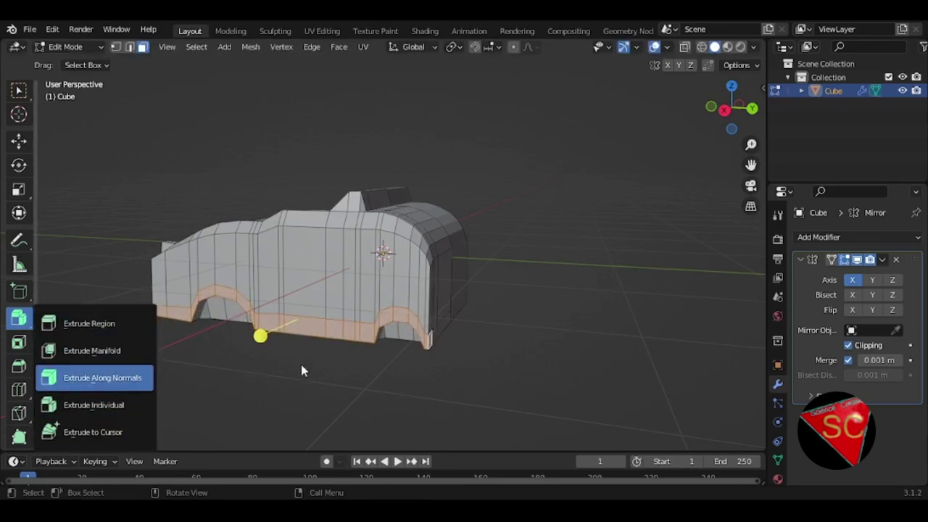
drag(260, 336, 275, 332)
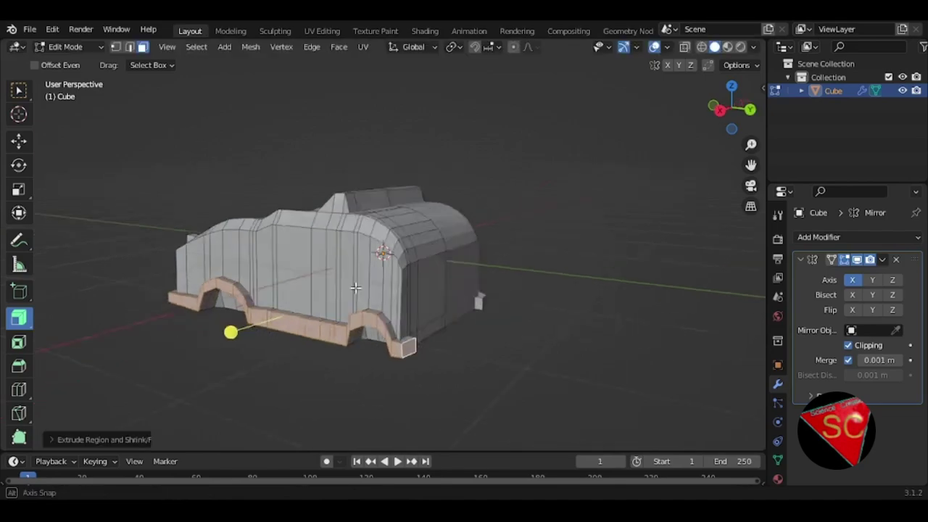
mouse_move(275, 332)
middle_down()
mouse_move(263, 306)
mouse_move(530, 278)
mouse_move(373, 307)
mouse_move(537, 236)
mouse_move(511, 292)
mouse_move(379, 258)
mouse_move(382, 328)
middle_up()
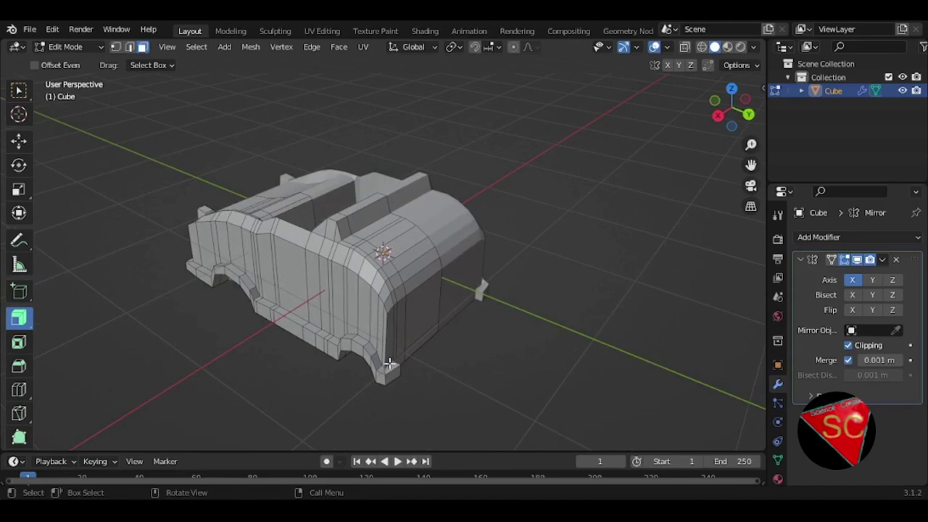
Select the side-trim edge path and raise it about 0.02 m in front view.
key(2)
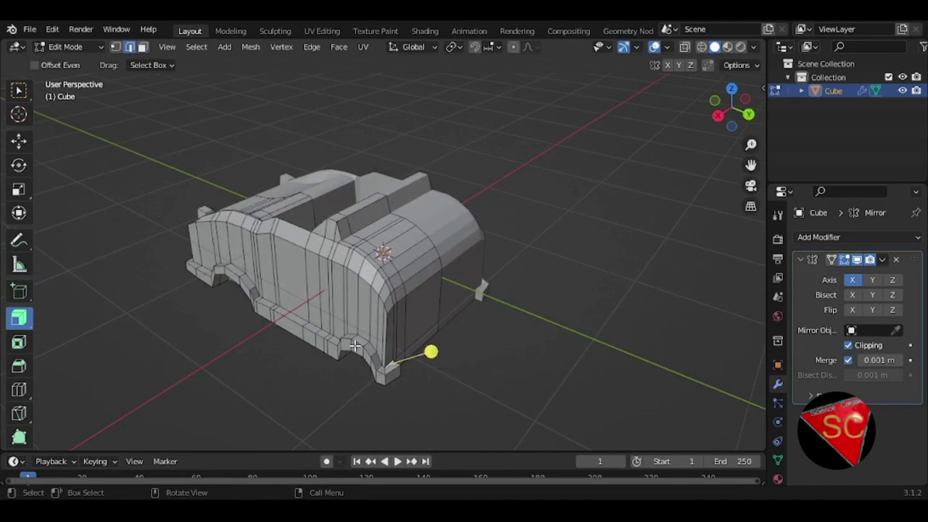
key(w)
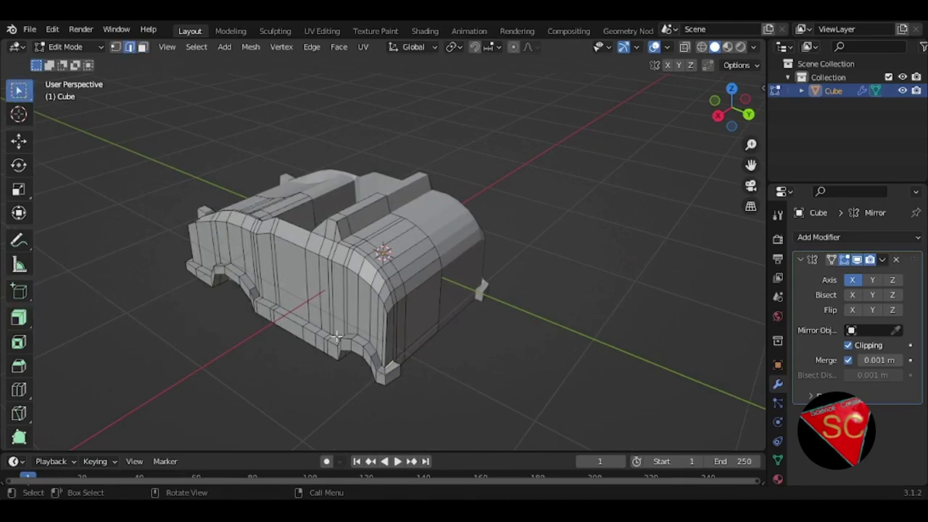
ctrl+click(363, 335)
middle_drag(363, 336, 385, 349)
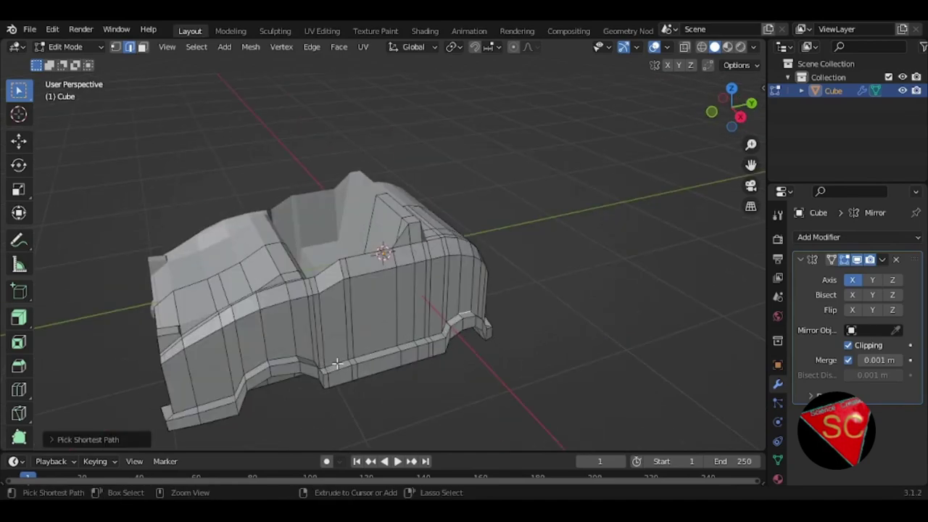
middle_drag(250, 369, 378, 383)
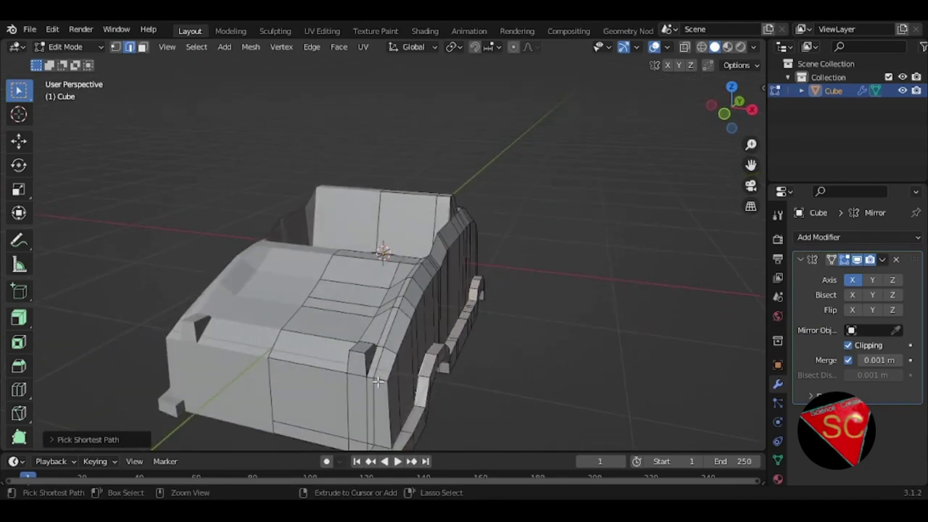
mouse_move(381, 444)
middle_down()
mouse_move(293, 372)
mouse_move(425, 356)
middle_up()
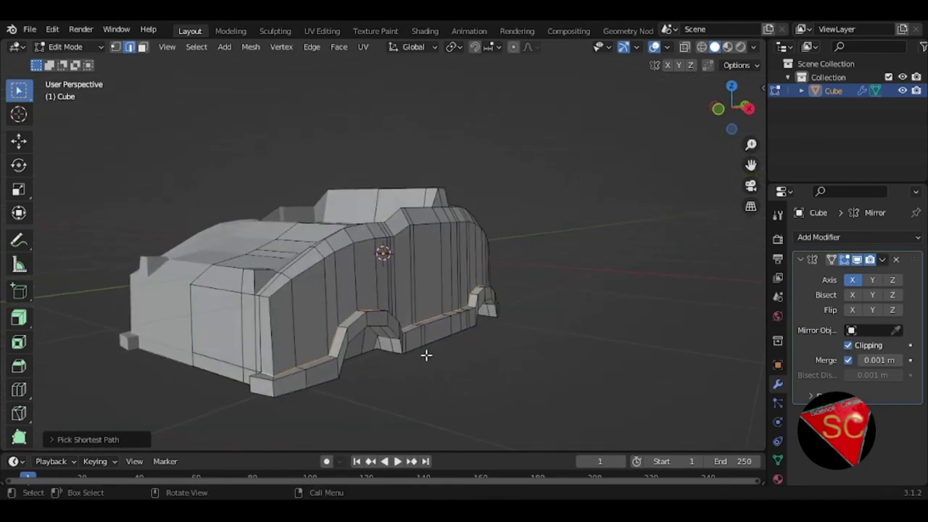
key(KP_1)
key(g)
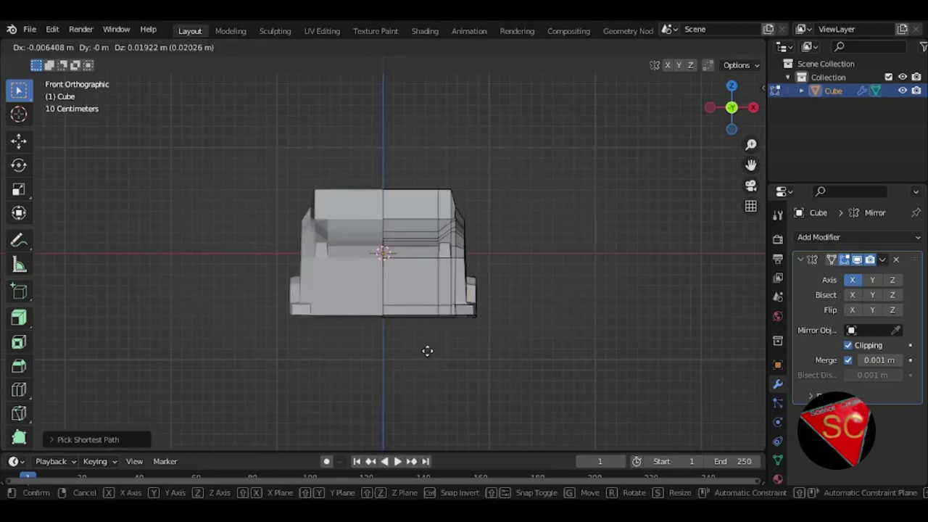
click(427, 351)
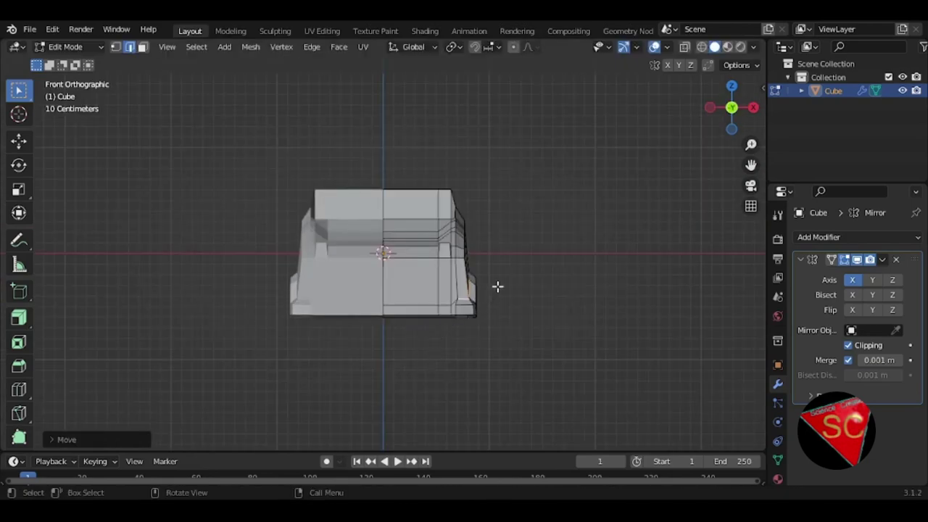
mouse_move(497, 286)
middle_down()
mouse_move(373, 315)
mouse_move(466, 279)
middle_up()
click(522, 264)
mouse_move(522, 265)
middle_down()
mouse_move(502, 234)
mouse_move(430, 244)
mouse_move(449, 288)
mouse_move(464, 263)
mouse_move(442, 288)
middle_up()
Select the narrow front vertical strip and grow the selection twice.
click(437, 279)
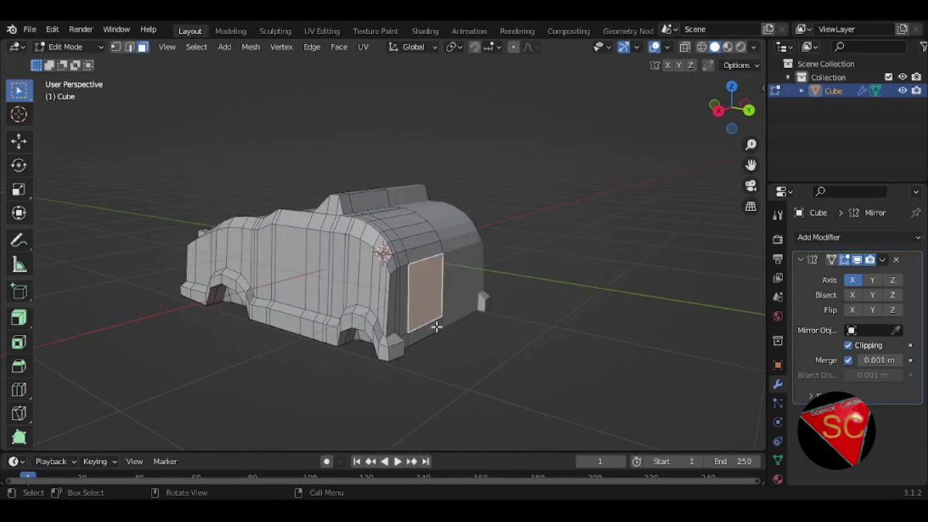
middle_drag(436, 326, 374, 288)
ctrl+click(349, 284)
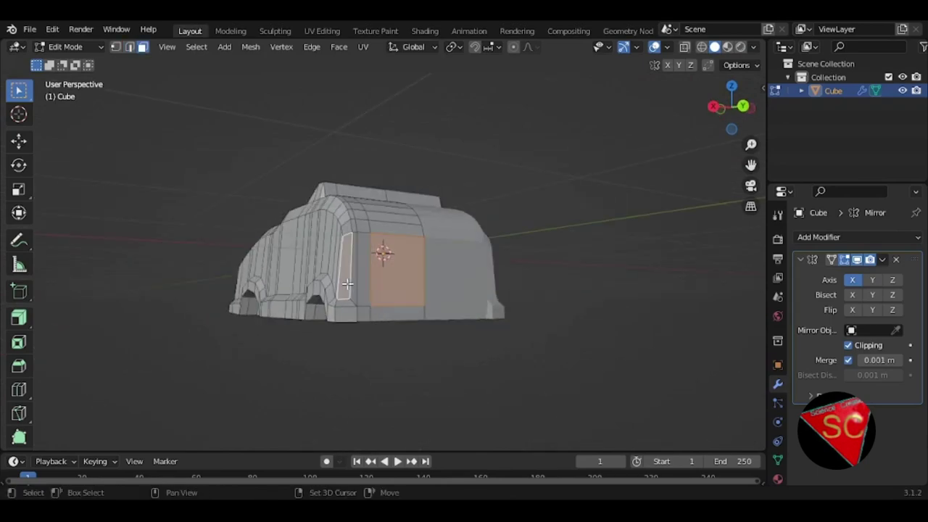
ctrl+click(396, 312)
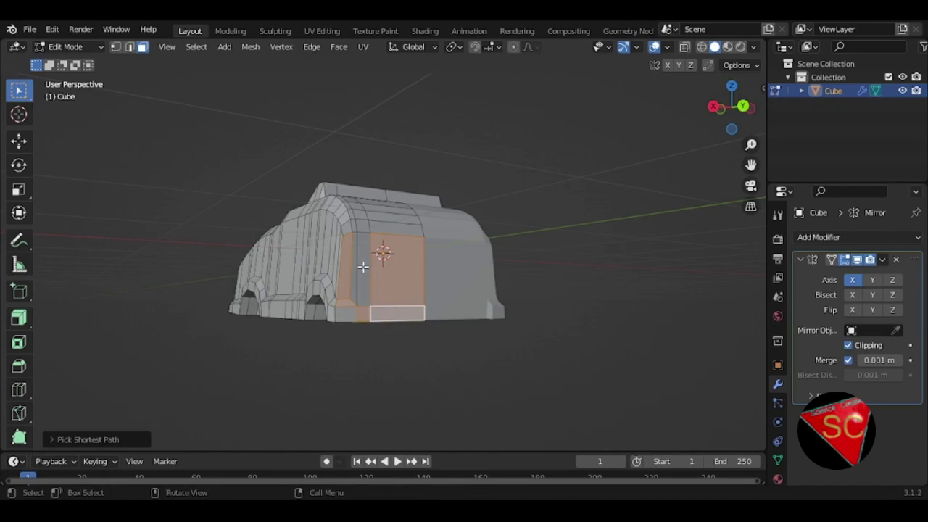
click(387, 279)
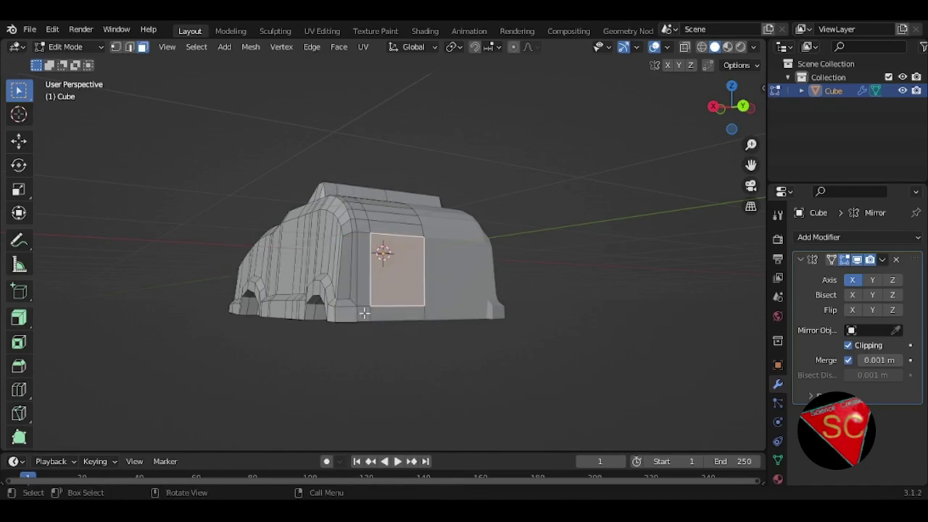
click(361, 291)
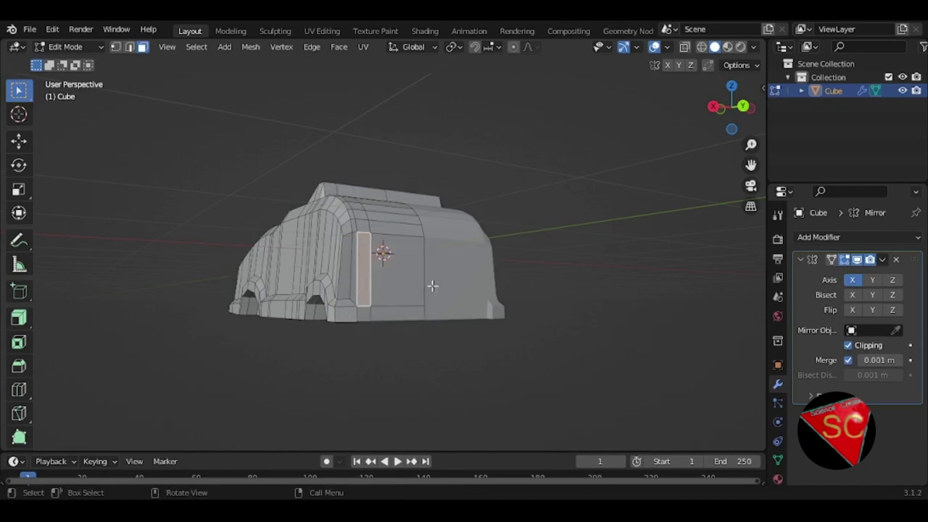
key(ctrl+KP_Add)
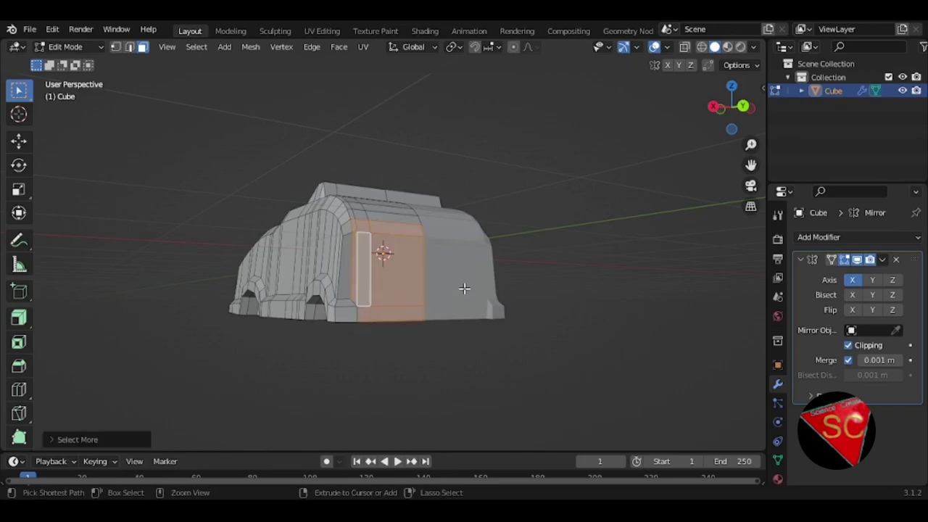
key(ctrl+KP_Add)
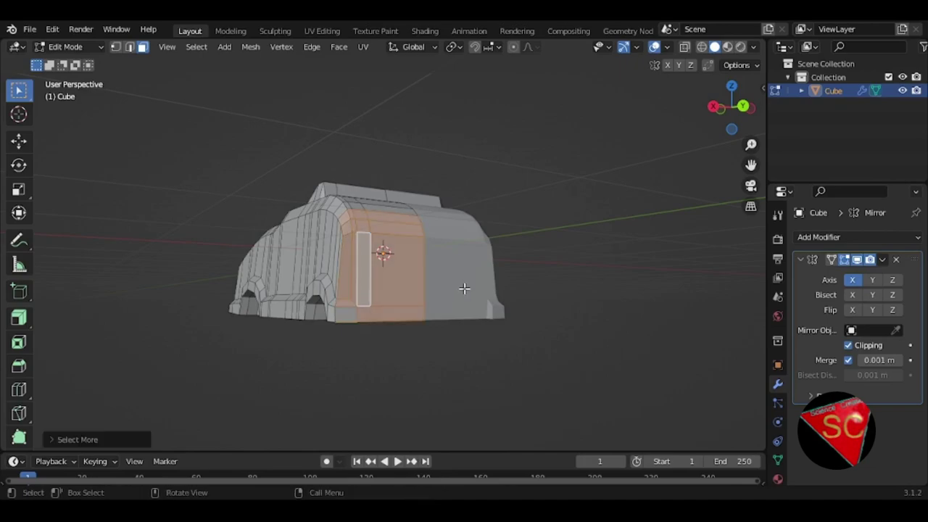
mouse_move(349, 317)
middle_down()
mouse_move(502, 285)
mouse_move(503, 276)
middle_up()
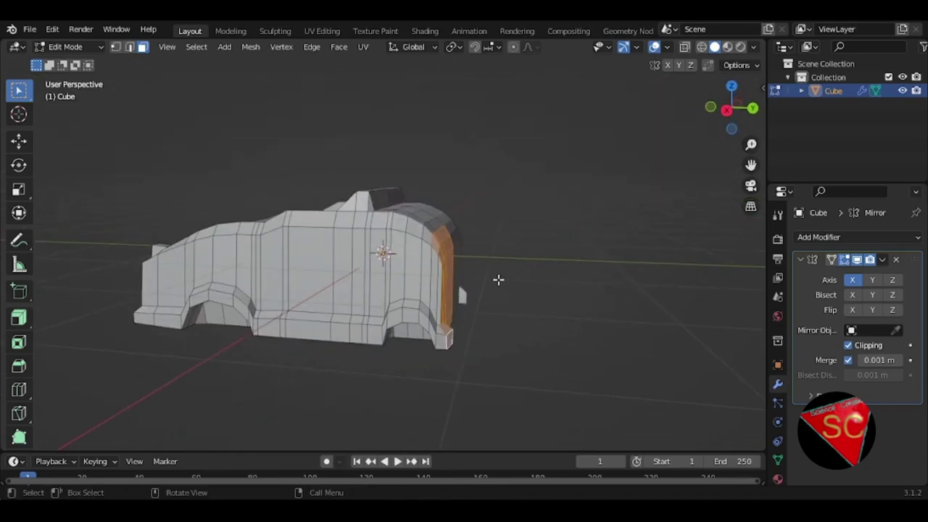
Pull the front end 0.14 m along Y with proportional falloff, then select the bottom front face.
key(g)
key(z)
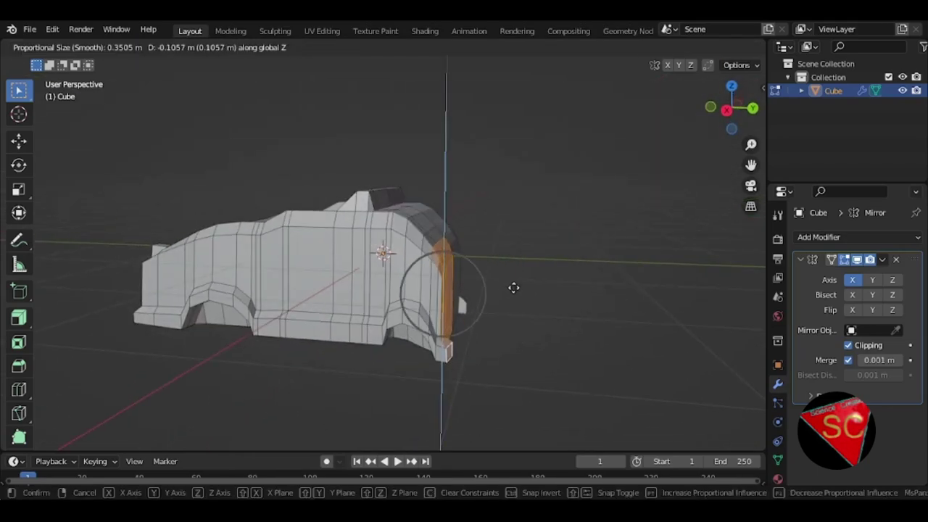
key(y)
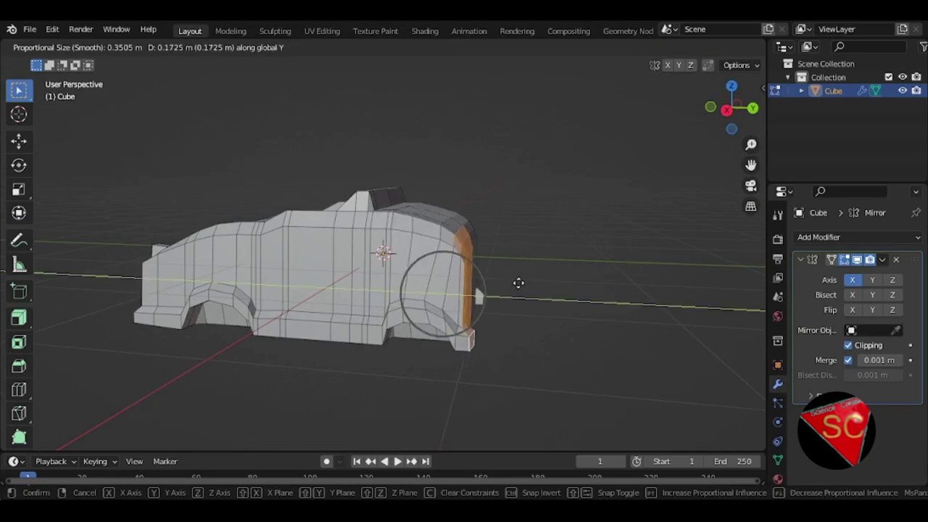
scroll(515, 285, down, 4)
scroll(515, 285, down, 2)
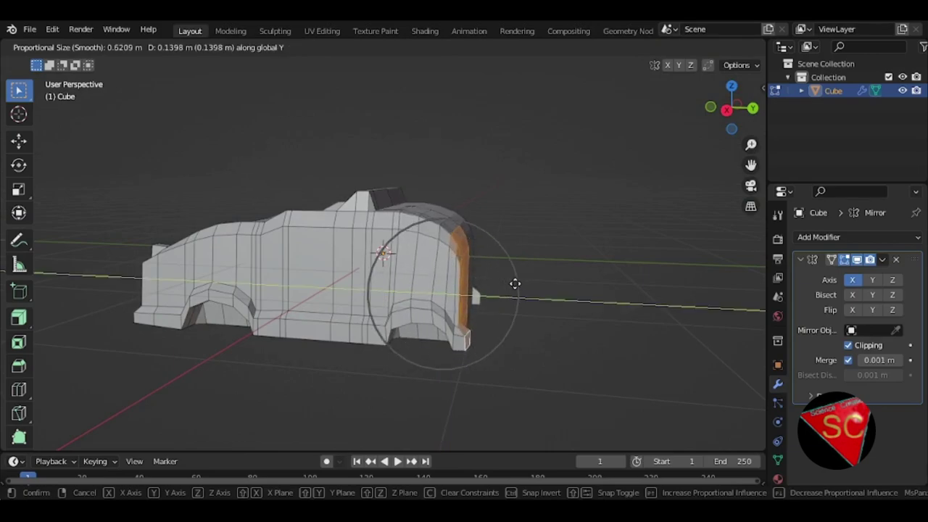
click(515, 284)
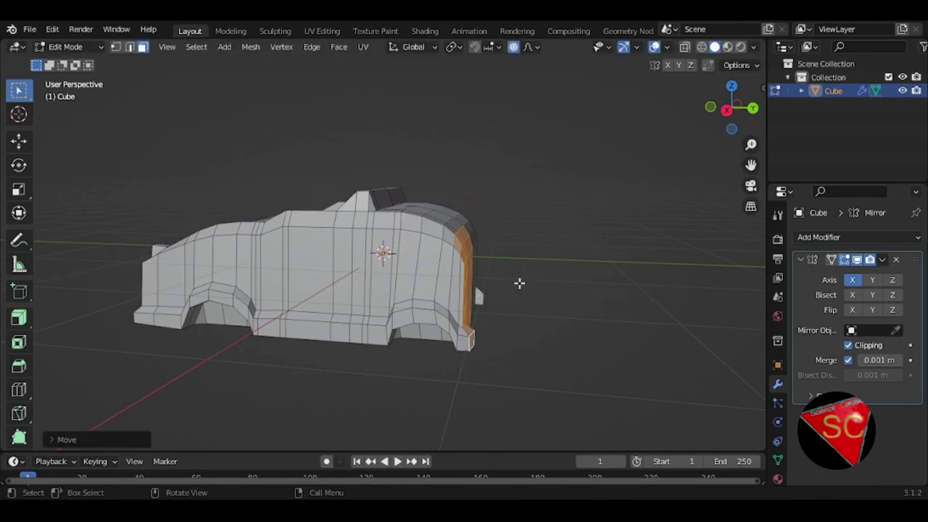
mouse_move(516, 283)
middle_down()
mouse_move(385, 356)
mouse_move(385, 319)
mouse_move(408, 366)
mouse_move(512, 342)
mouse_move(409, 307)
mouse_move(418, 253)
mouse_move(425, 317)
middle_up()
click(385, 369)
click(385, 319)
Extrude the front face, then select an edge path across the front.
key(e)
click(407, 369)
key(2)
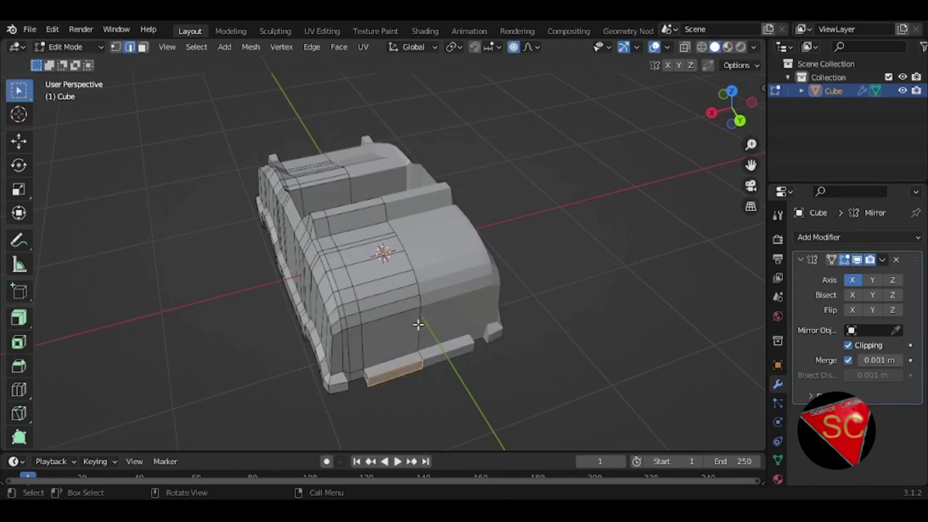
click(419, 327)
ctrl+click(422, 367)
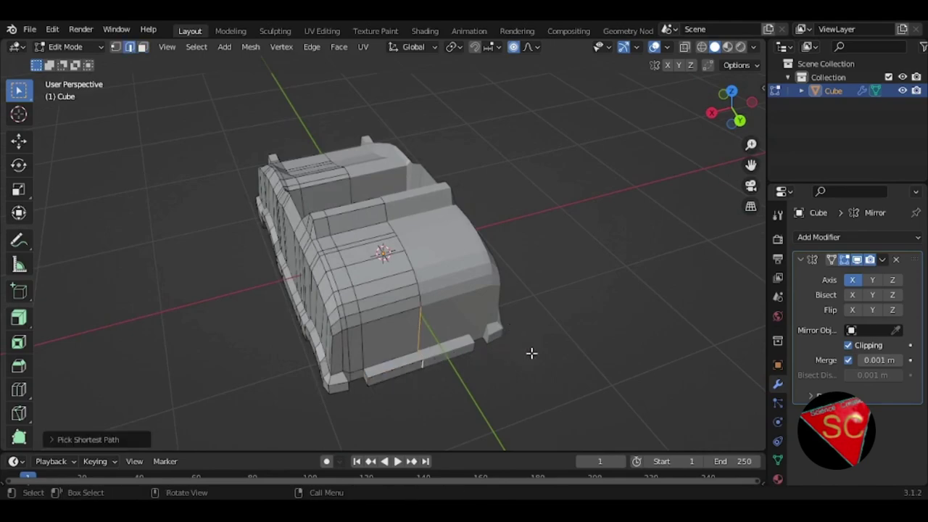
Push the front edges about 0.22 m forward along Y with 1 m smooth falloff.
key(g)
key(y)
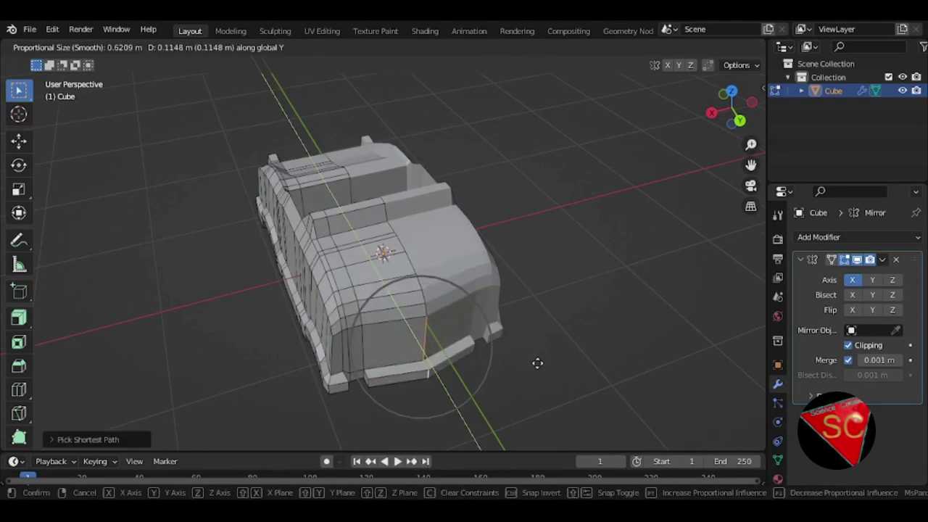
scroll(535, 361, down, 3)
scroll(535, 360, down, 2)
scroll(535, 360, up, 4)
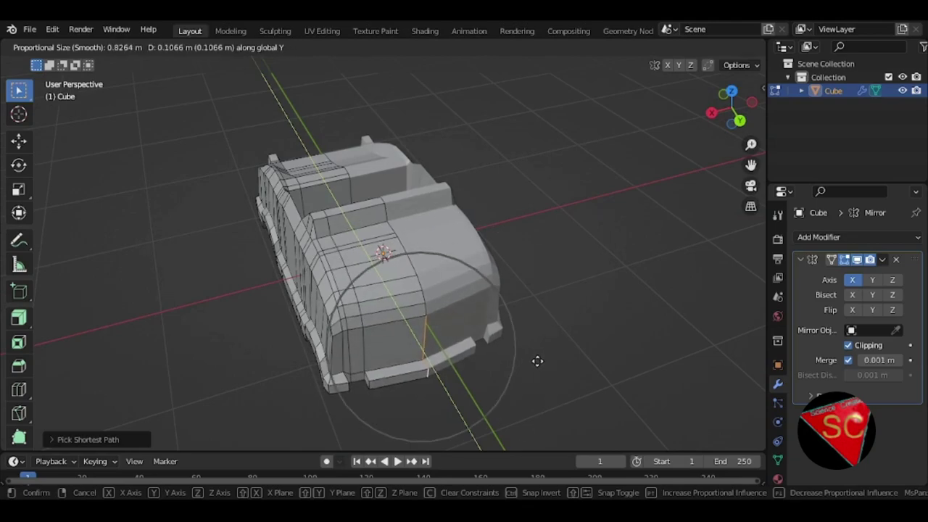
scroll(539, 362, down, 1)
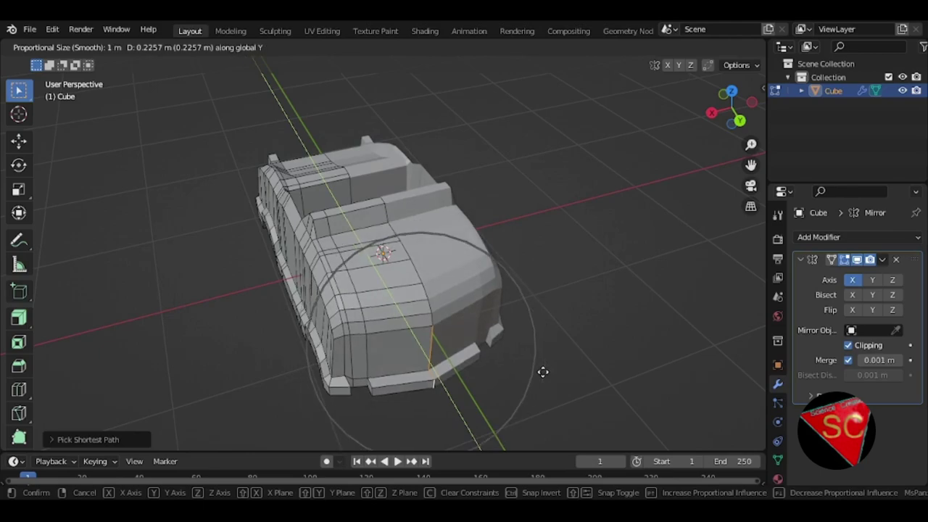
scroll(543, 372, up, 1)
click(543, 372)
mouse_move(426, 350)
middle_down()
mouse_move(482, 255)
mouse_move(530, 240)
mouse_move(580, 259)
mouse_move(567, 280)
mouse_move(611, 261)
middle_up()
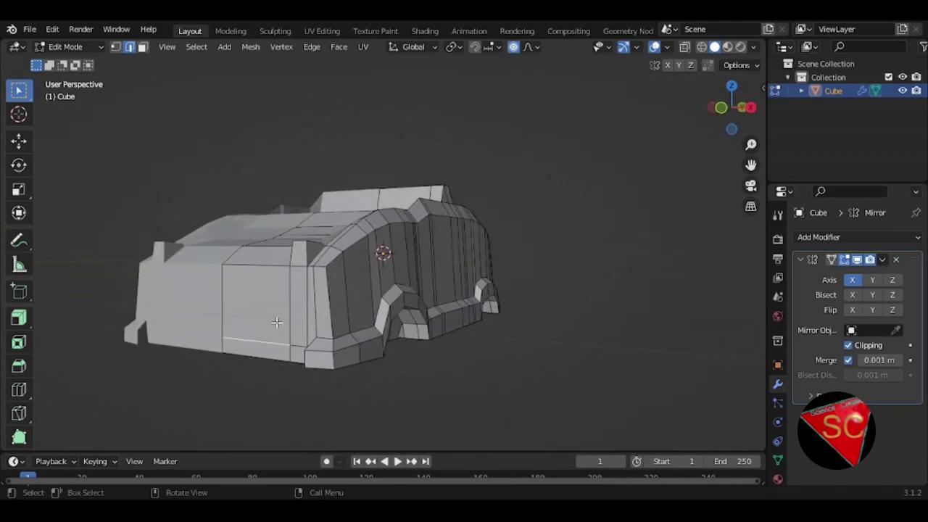
Select a grown block of faces on the car's end, extended to the top and bottom faces.
key(3)
click(266, 315)
key(ctrl+KP_Add)
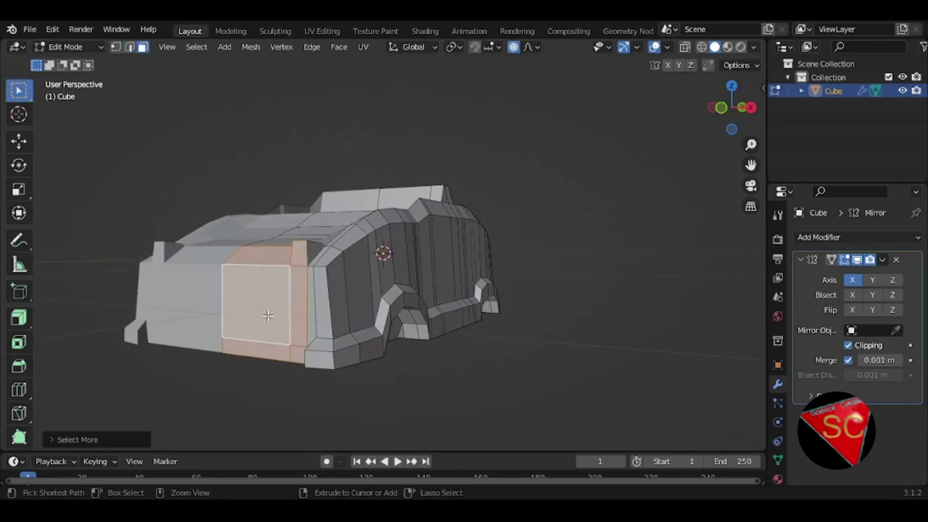
key(ctrl+KP_Add)
mouse_move(278, 321)
middle_down()
mouse_move(307, 321)
mouse_move(321, 342)
mouse_move(330, 328)
middle_up()
shift+click(393, 299)
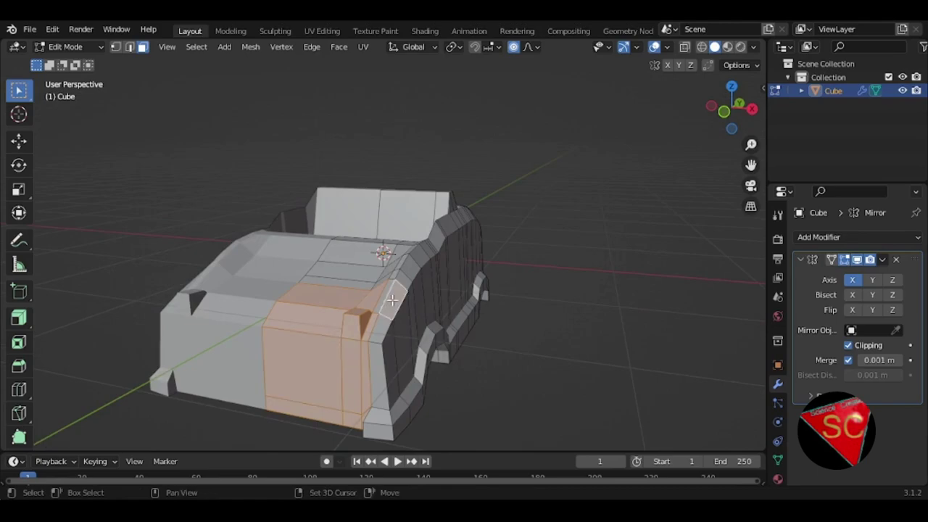
ctrl+click(383, 296)
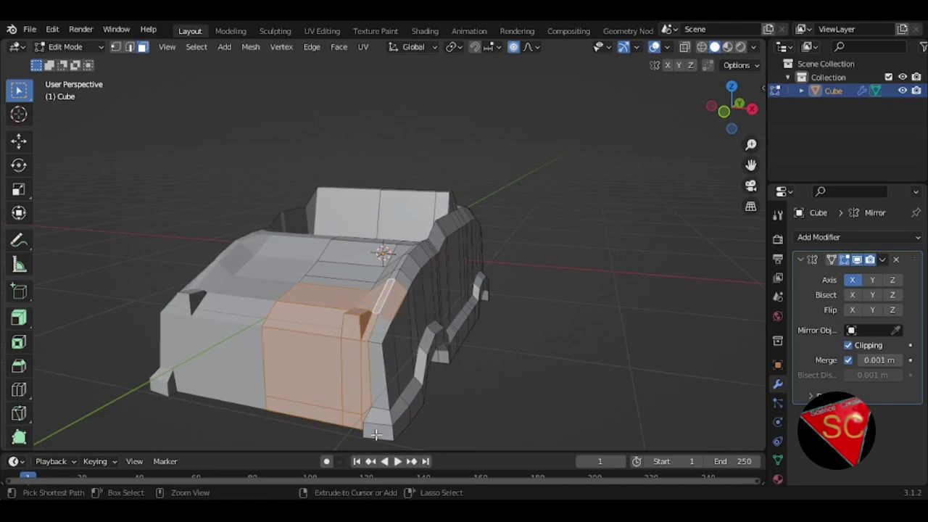
ctrl+click(375, 433)
mouse_move(378, 419)
middle_down()
mouse_move(419, 314)
mouse_move(435, 304)
middle_up()
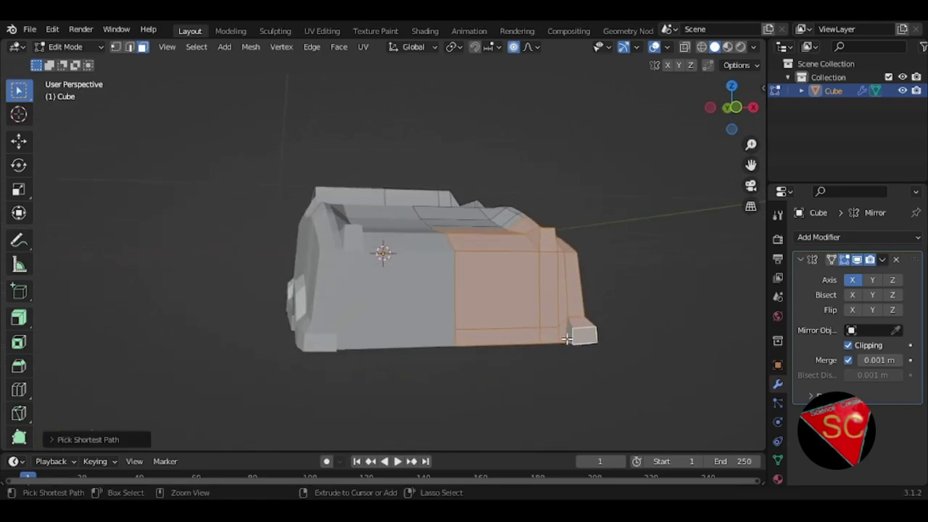
mouse_move(599, 315)
middle_down()
mouse_move(420, 342)
mouse_move(458, 323)
mouse_move(470, 329)
middle_up()
Pull the selected end faces about 0.13 m along Y with smooth proportional falloff.
key(g)
key(y)
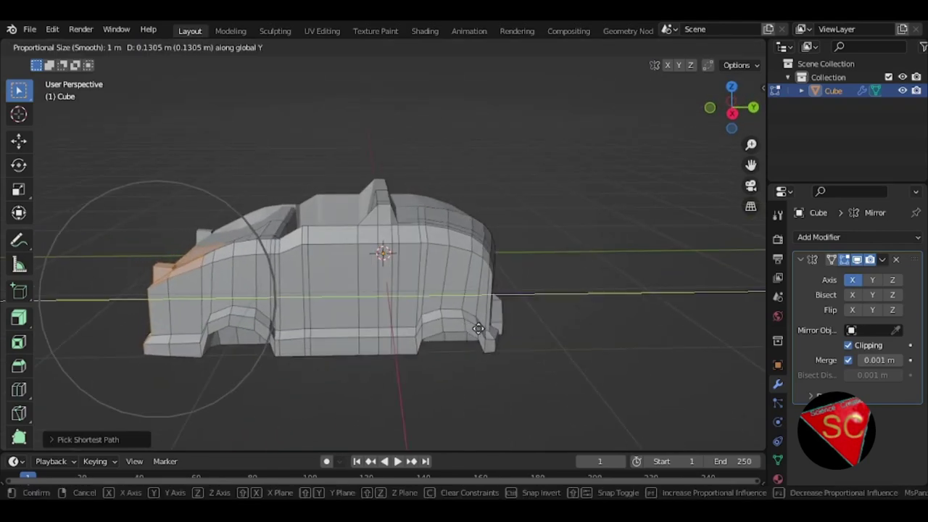
click(485, 327)
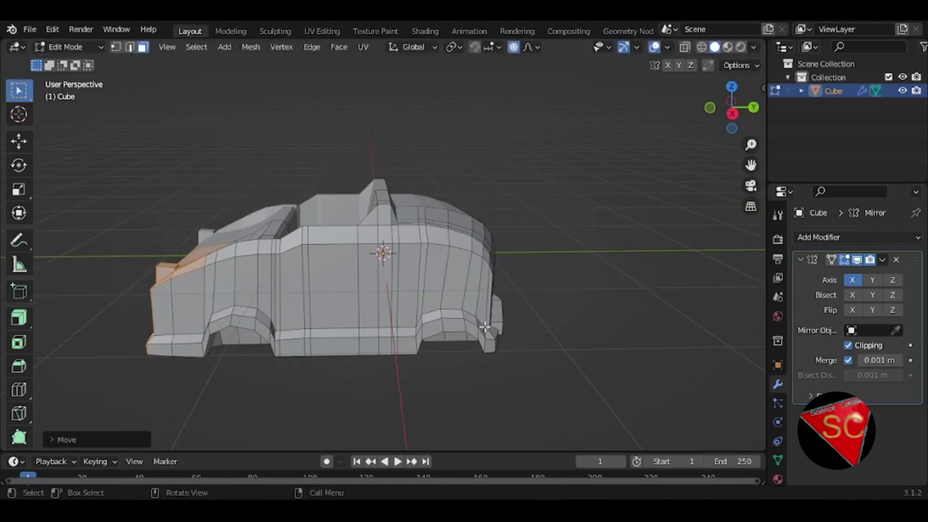
middle_drag(489, 324, 549, 210)
mouse_move(559, 256)
middle_down()
mouse_move(500, 253)
mouse_move(442, 273)
middle_up()
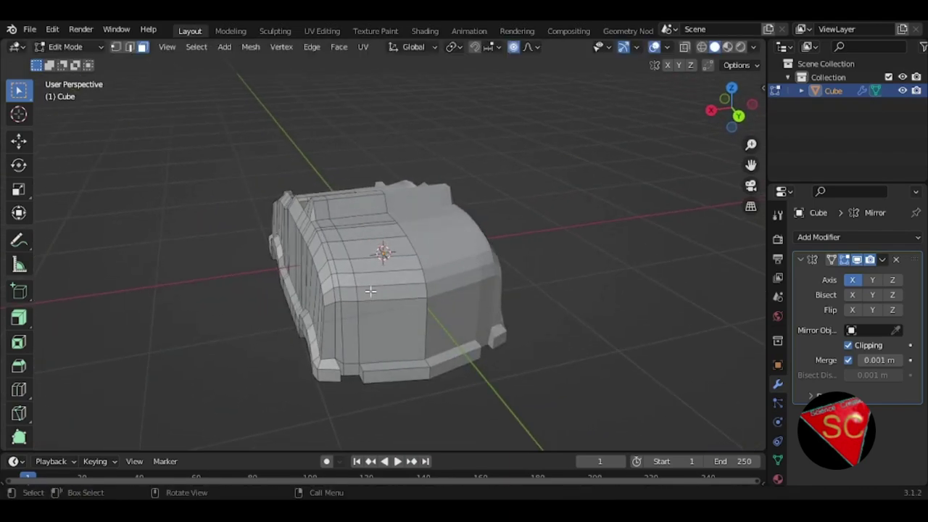
key(ctrl+r)
Add a horizontal edge loop across the car's end.
click(366, 337)
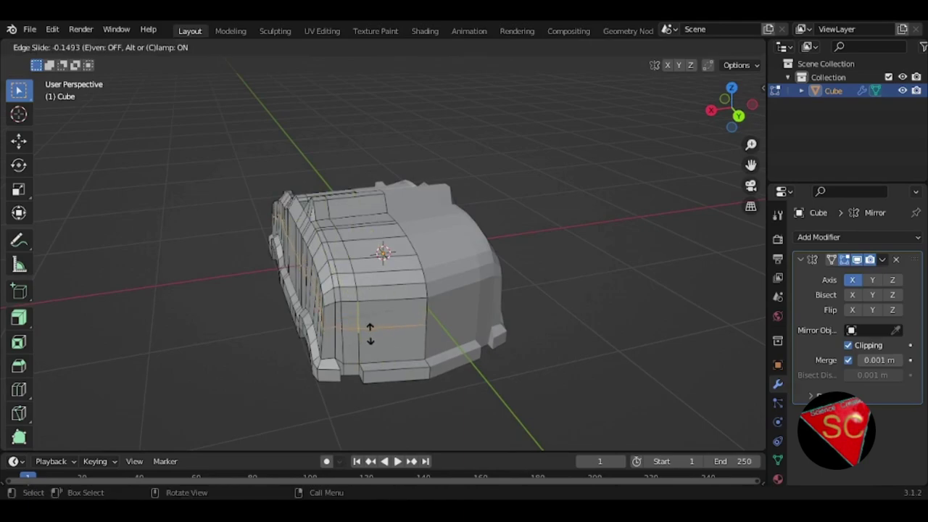
click(370, 330)
middle_drag(382, 306, 363, 284)
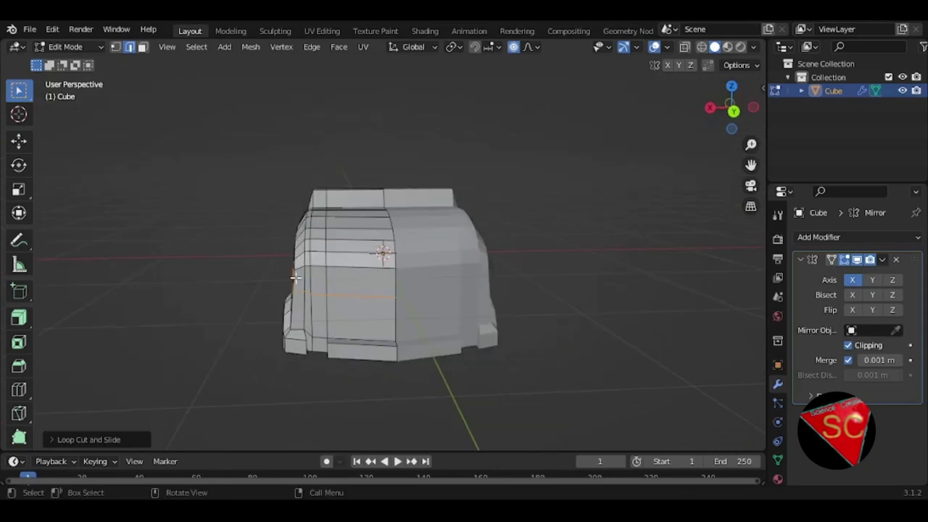
middle_drag(427, 277, 478, 312)
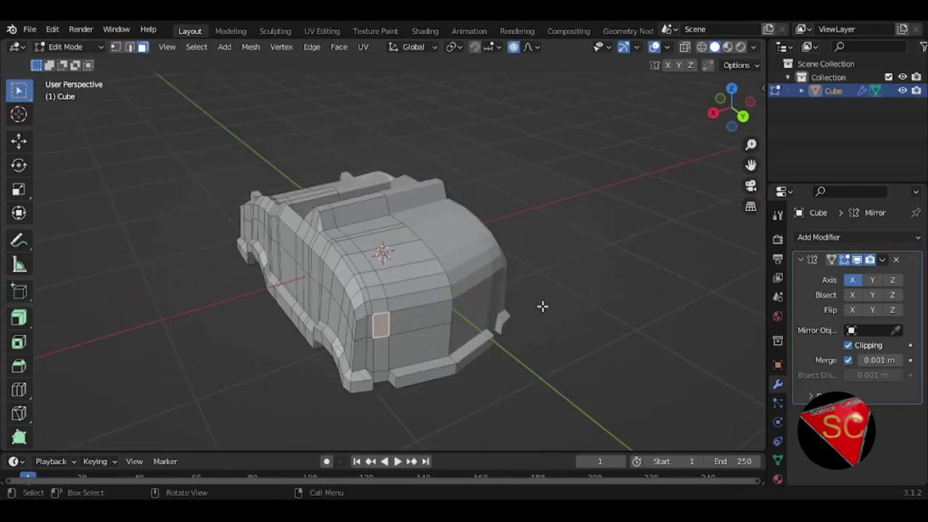
Inset a small light panel face and nudge it with proportional falloff.
key(i)
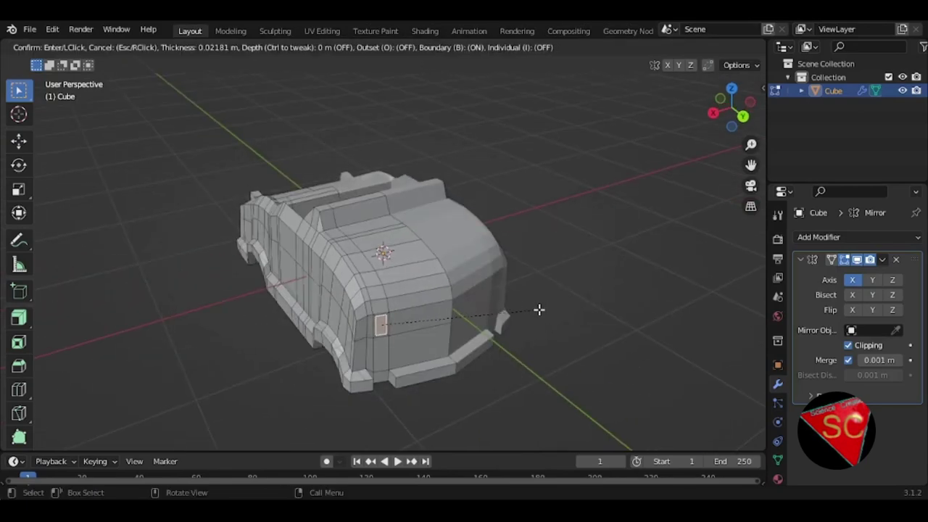
click(539, 310)
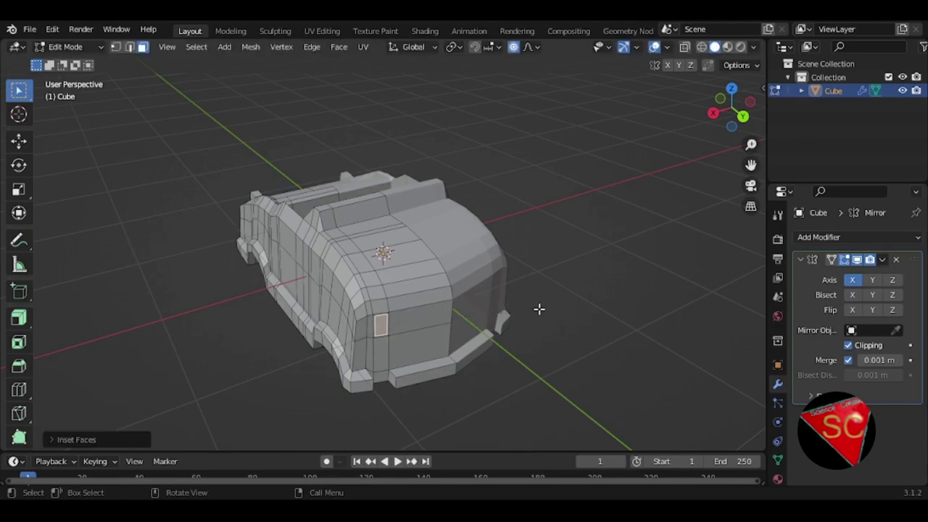
middle_drag(527, 244, 505, 289)
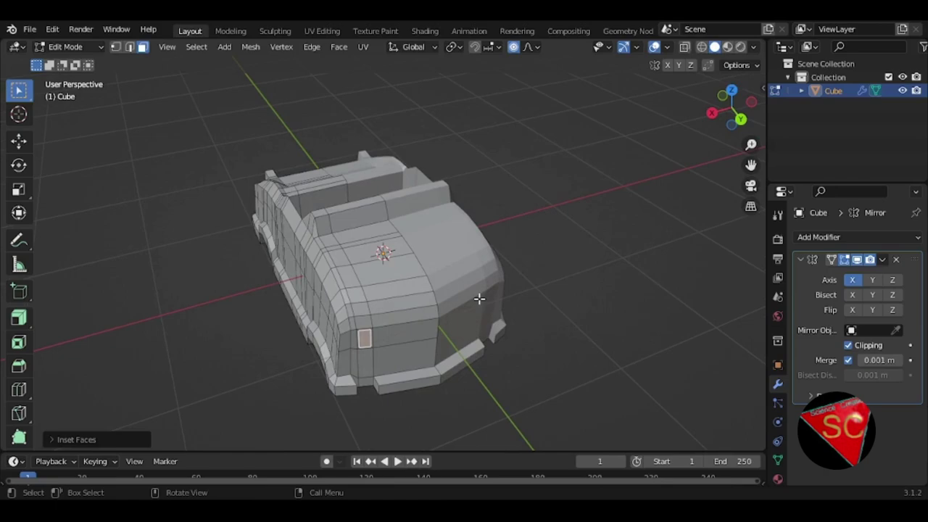
middle_drag(474, 300, 425, 352)
key(g)
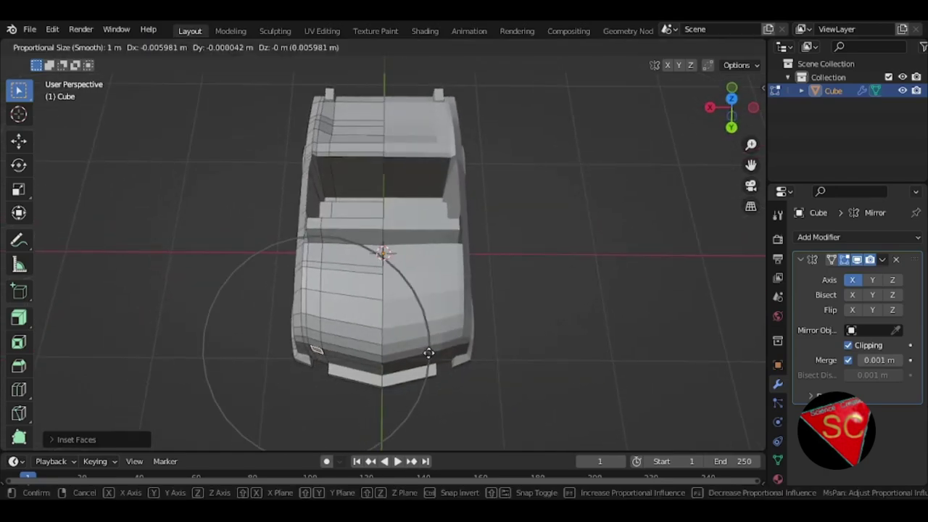
click(426, 356)
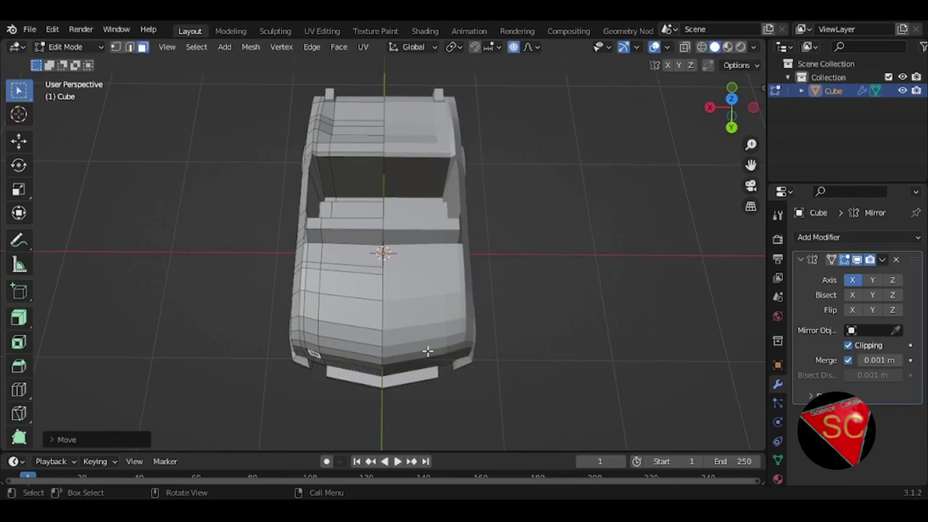
Turn off proportional editing and push the inset panel back along Y.
key(o)
middle_drag(428, 352, 426, 312)
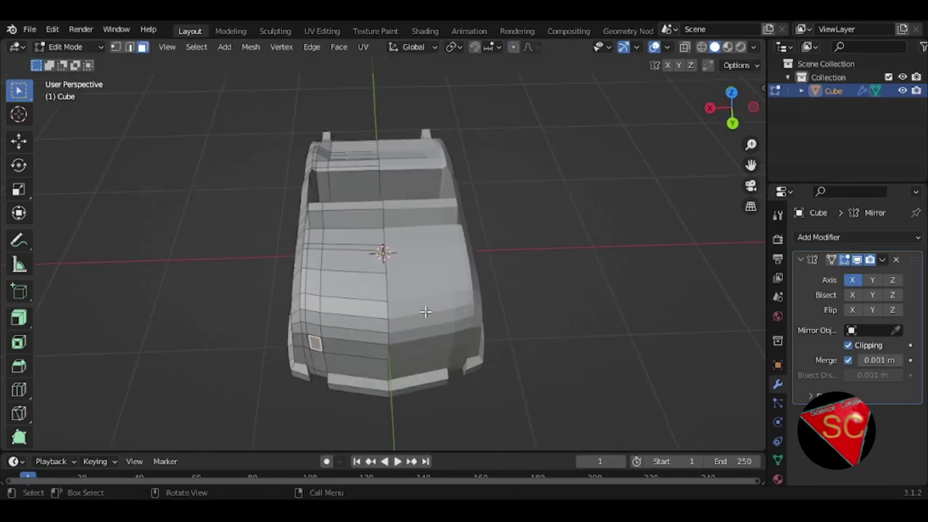
key(g)
key(y)
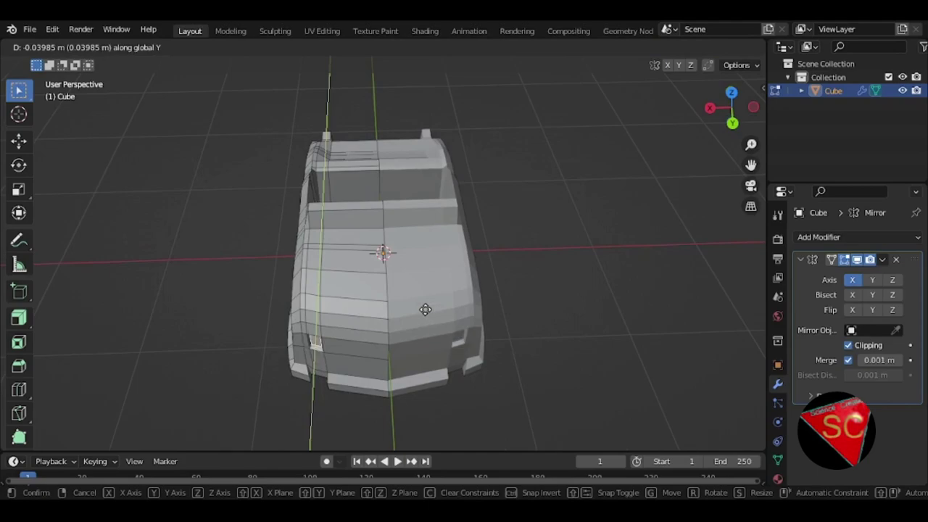
click(425, 307)
middle_drag(406, 325, 460, 282)
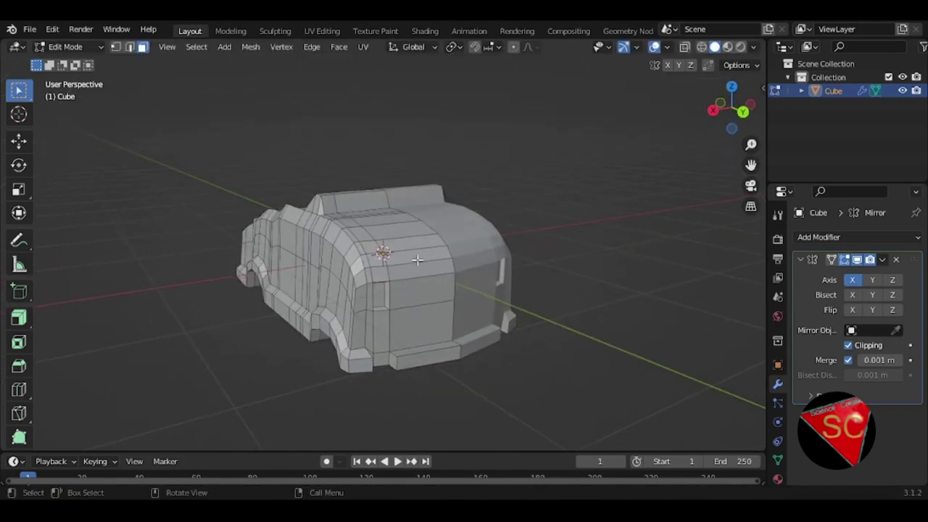
click(65, 47)
Switch to Object Mode and save vehicle 1.blend.
click(74, 61)
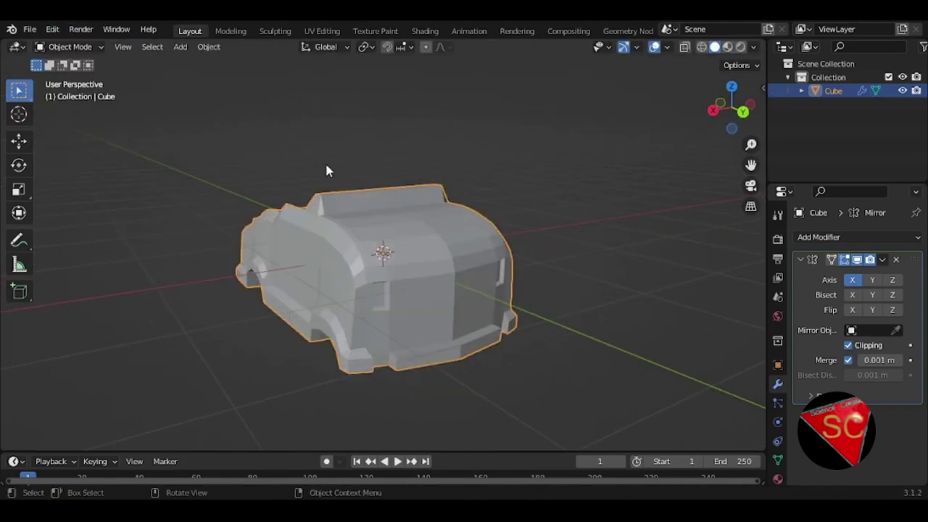
middle_drag(324, 161, 454, 189)
key(ctrl+s)
mouse_move(429, 220)
middle_down()
mouse_move(406, 190)
mouse_move(564, 224)
mouse_move(492, 245)
mouse_move(437, 235)
middle_up()
middle_drag(547, 199, 433, 225)
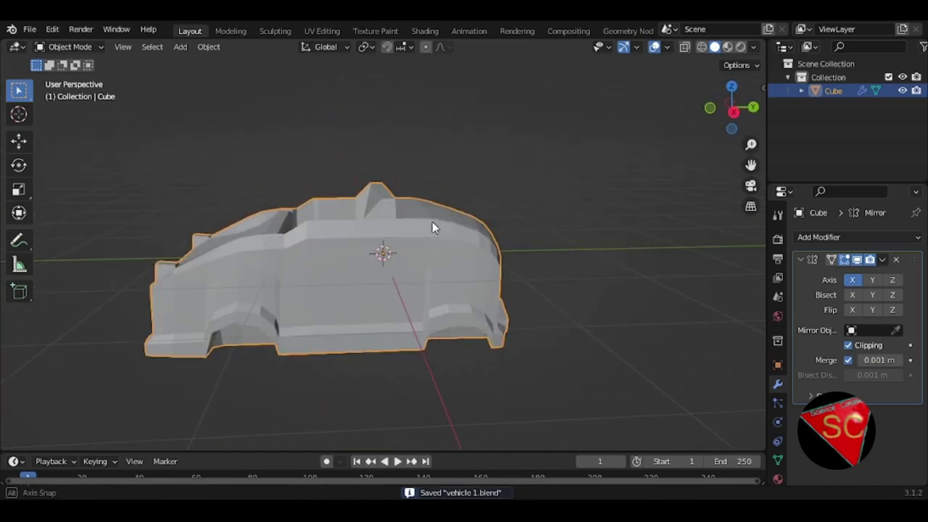
Back in Edit Mode, select the whole mesh and apply Face > Shade Smooth.
click(98, 47)
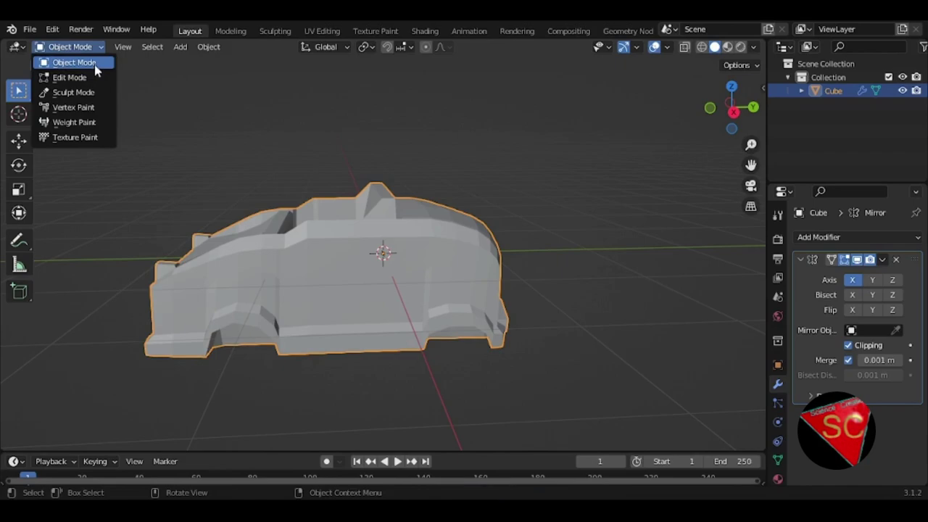
click(95, 77)
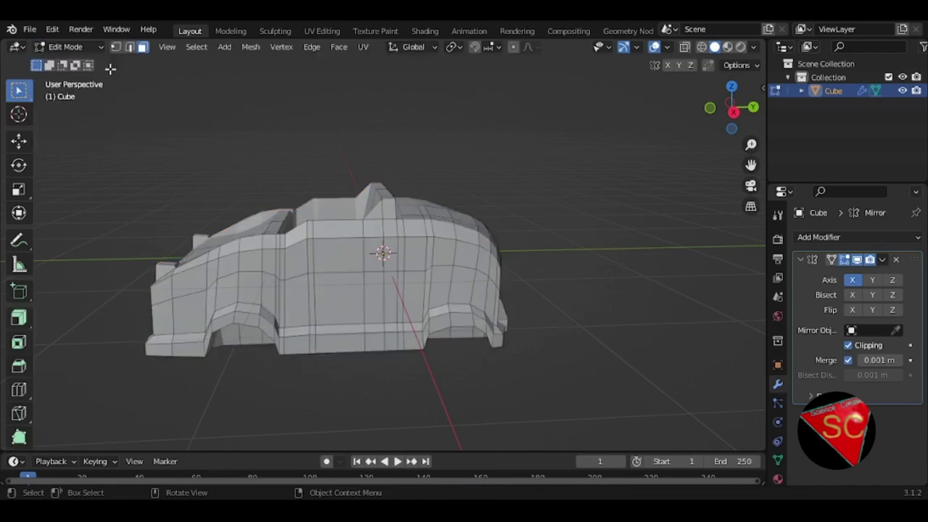
click(339, 46)
key(a)
click(339, 47)
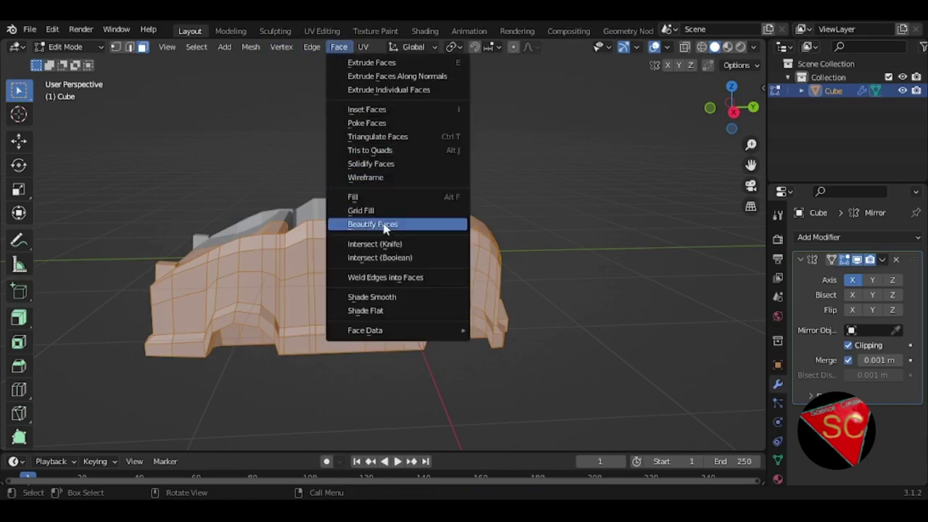
click(387, 296)
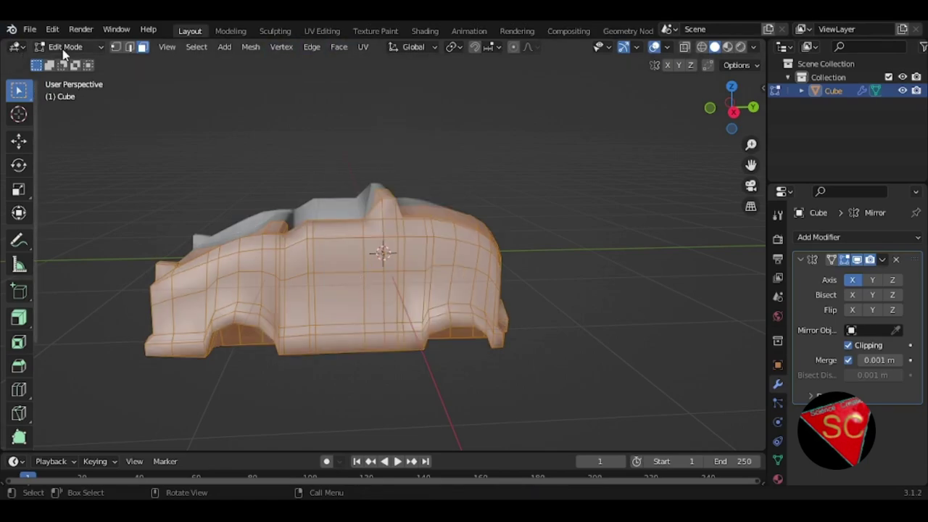
click(341, 48)
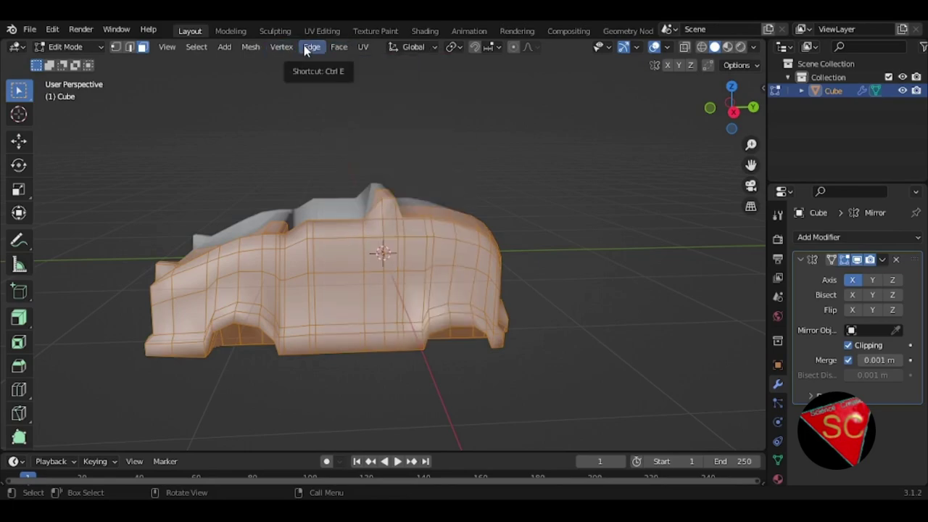
click(362, 47)
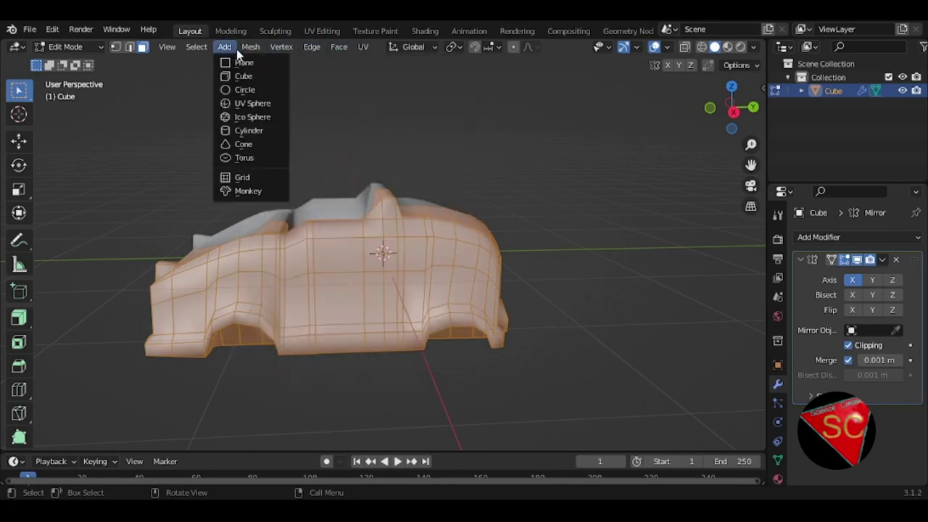
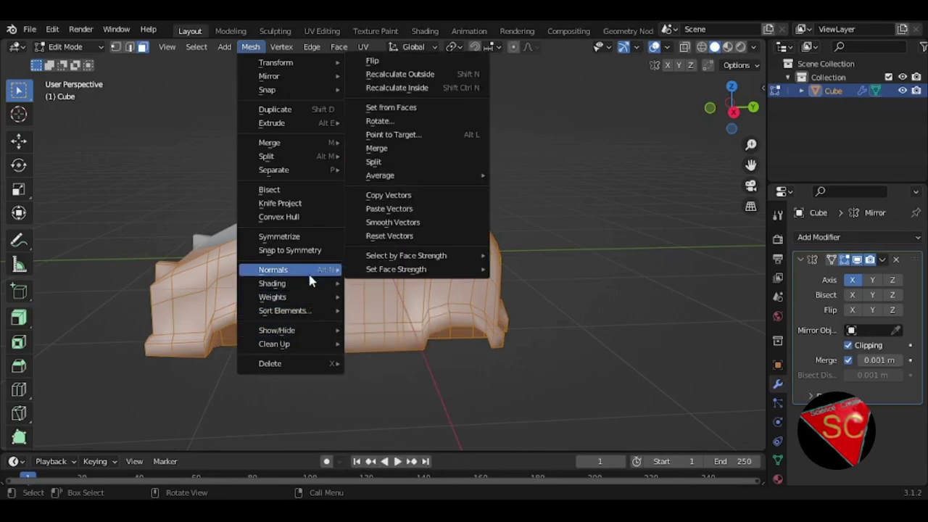
Recalculate the car body's normals outside, then inside, and return to Object Mode.
click(438, 76)
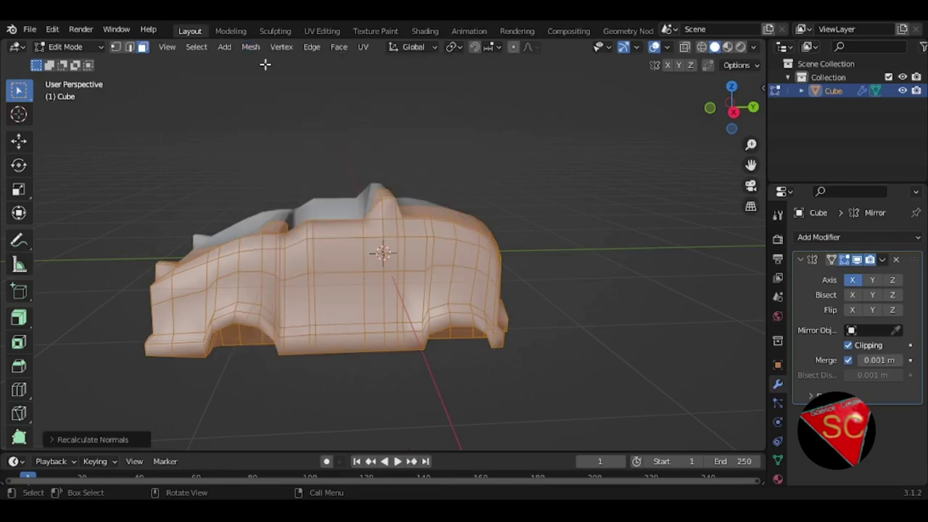
key(alt+a)
click(250, 47)
key(a)
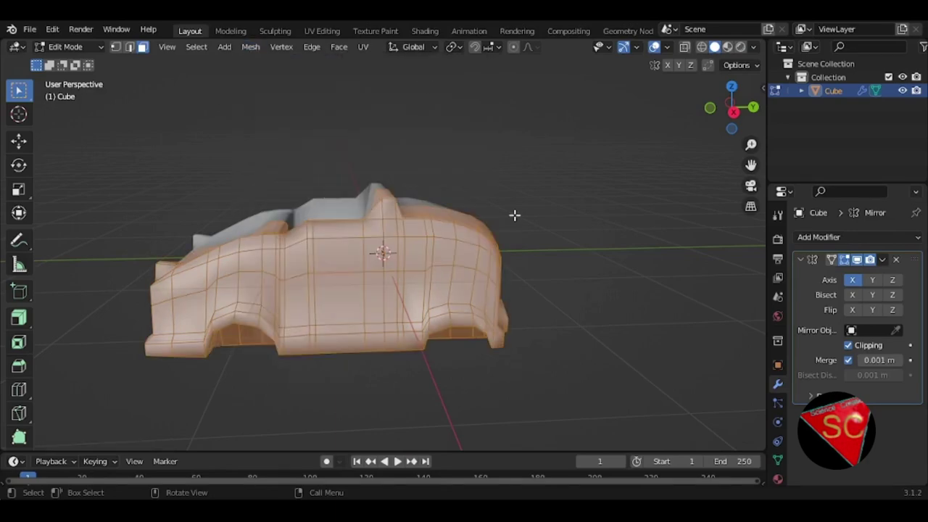
click(250, 47)
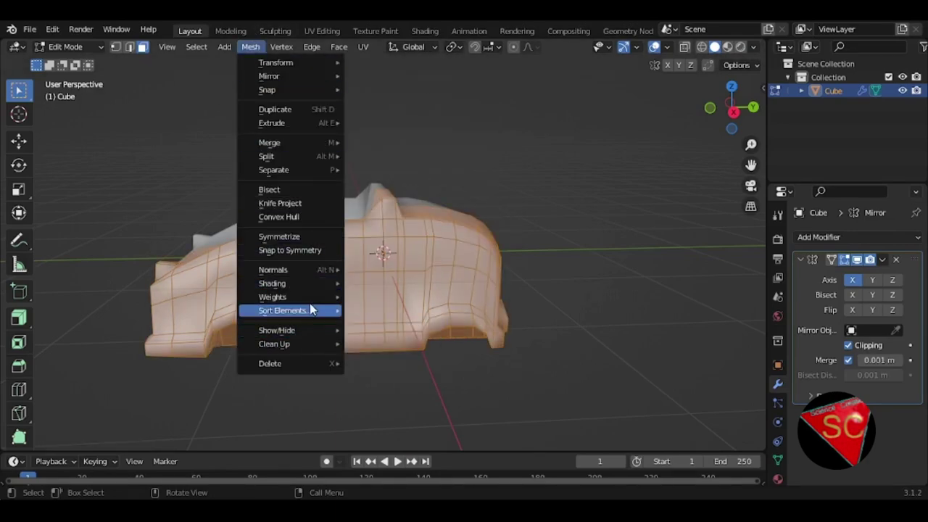
mouse_move(274, 270)
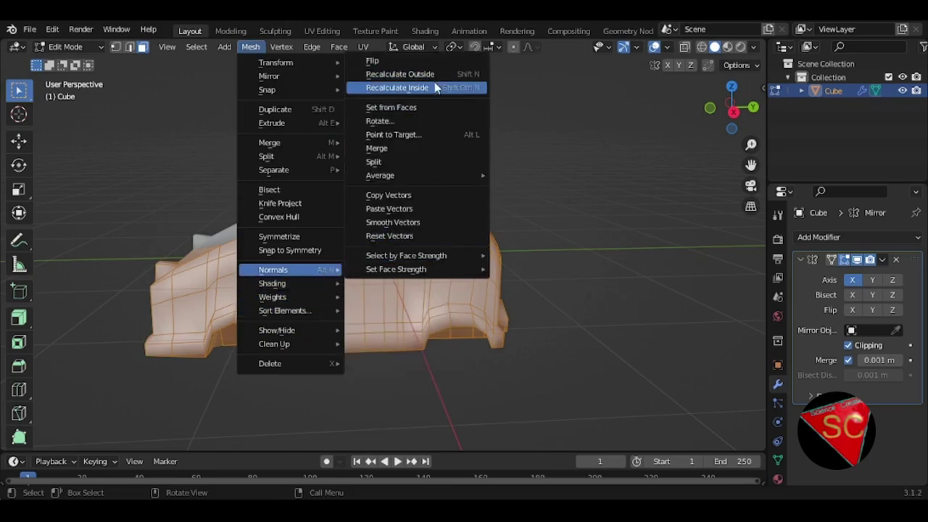
click(468, 88)
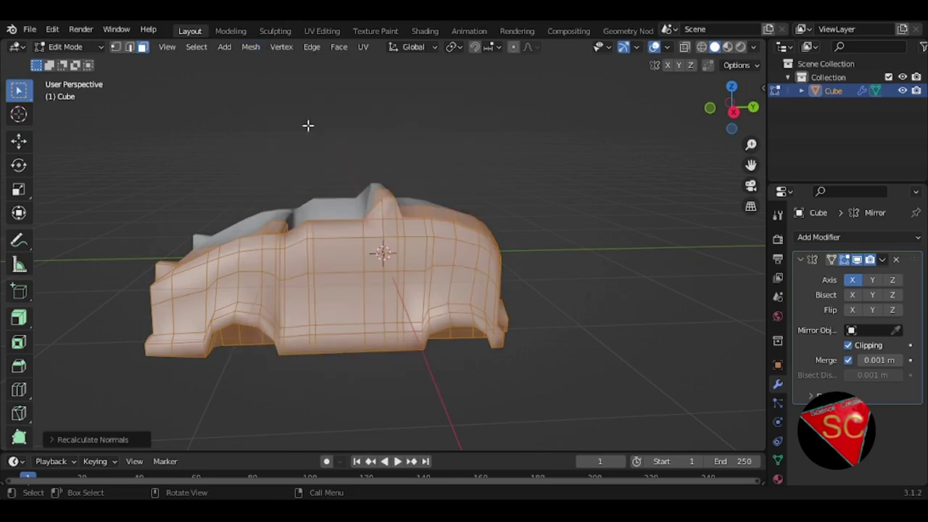
click(73, 47)
click(73, 63)
Orbit around the car from top-down and side angles, then bring up the Shift+A add menu.
mouse_move(339, 148)
middle_down()
mouse_move(479, 246)
mouse_move(397, 249)
mouse_move(329, 305)
mouse_move(388, 239)
mouse_move(295, 228)
mouse_move(306, 293)
mouse_move(284, 256)
mouse_move(383, 197)
mouse_move(496, 217)
mouse_move(422, 198)
mouse_move(448, 251)
mouse_move(427, 219)
mouse_move(425, 255)
middle_up()
mouse_move(497, 210)
middle_down()
mouse_move(534, 249)
mouse_move(607, 264)
mouse_move(605, 311)
mouse_move(525, 267)
middle_up()
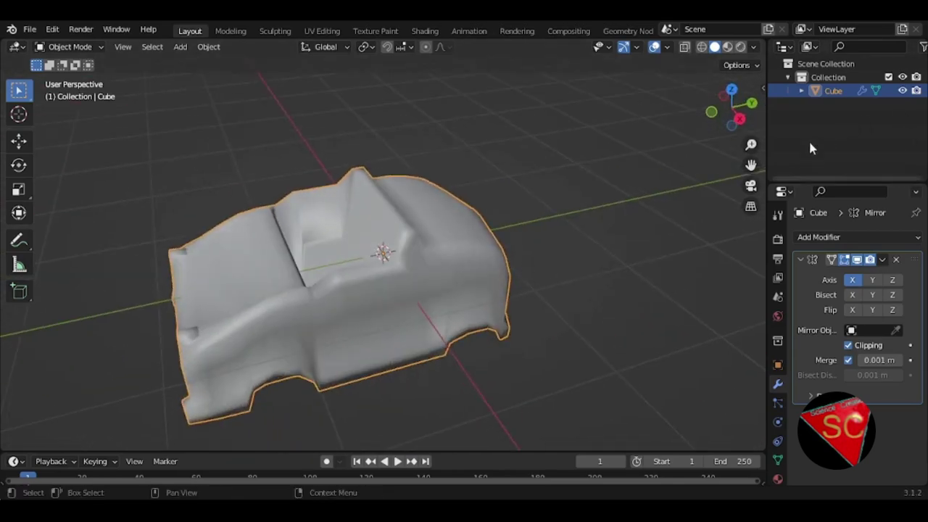
middle_drag(445, 240, 381, 246)
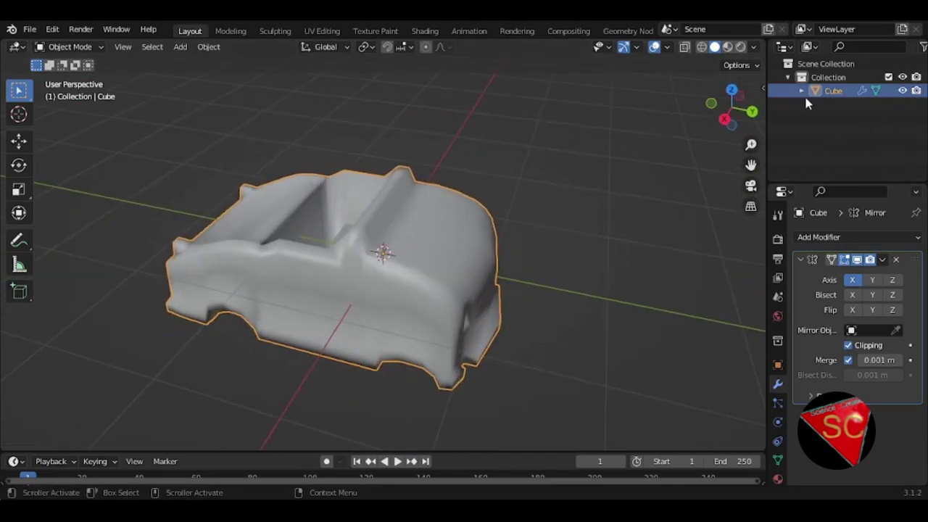
mouse_move(553, 259)
middle_down()
mouse_move(565, 217)
mouse_move(557, 141)
mouse_move(498, 236)
mouse_move(414, 240)
mouse_move(549, 213)
middle_up()
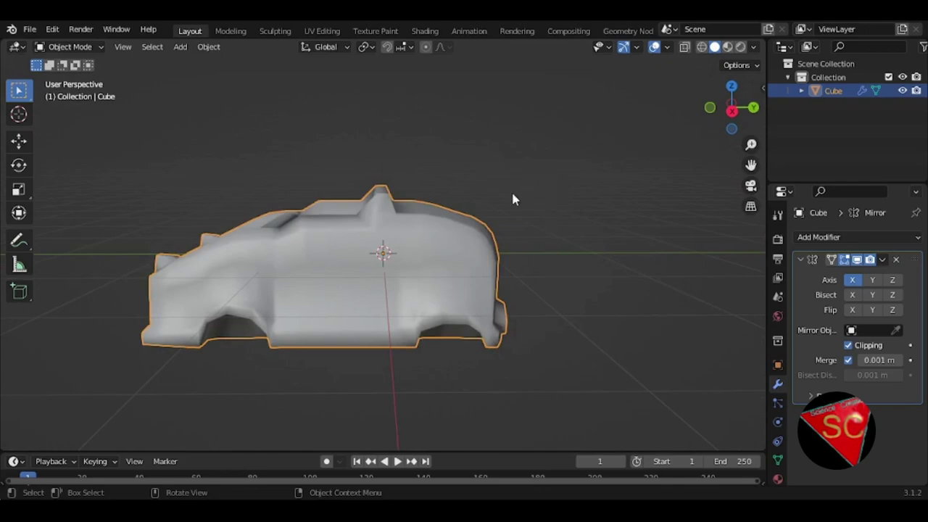
key(shift+a)
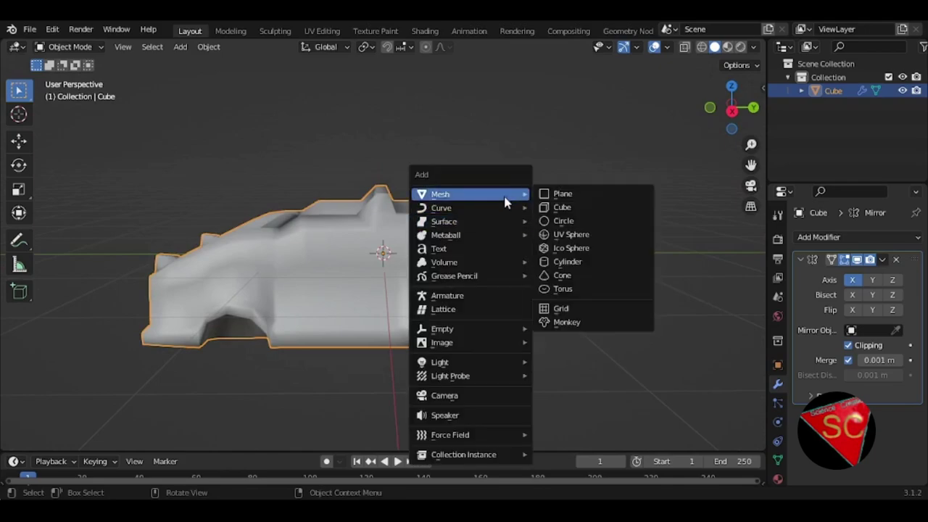
Add a mesh cylinder and rename the Cube object to 'body'.
click(583, 266)
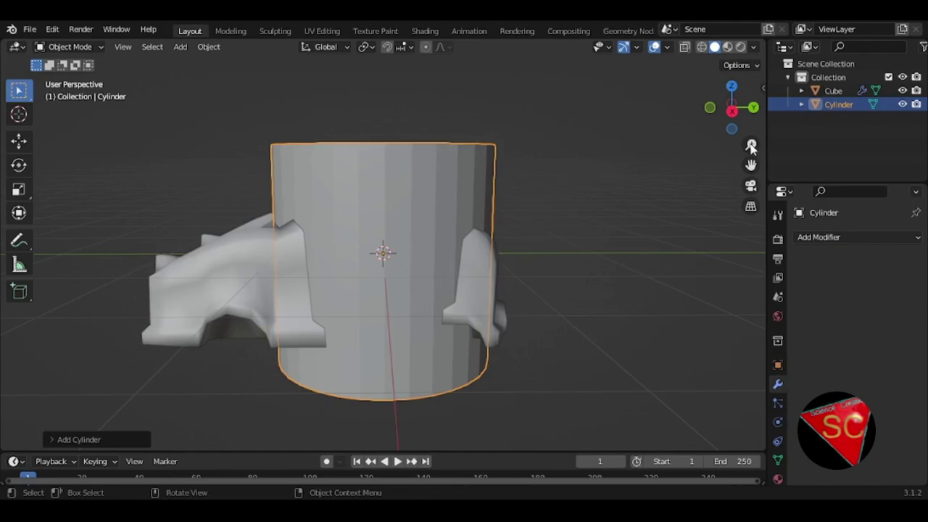
double_click(834, 91)
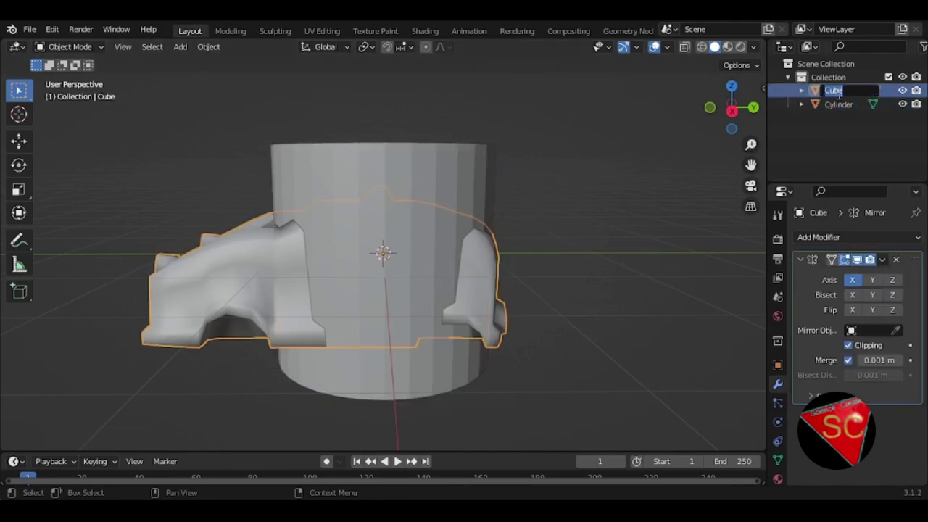
text(body)
key(Return)
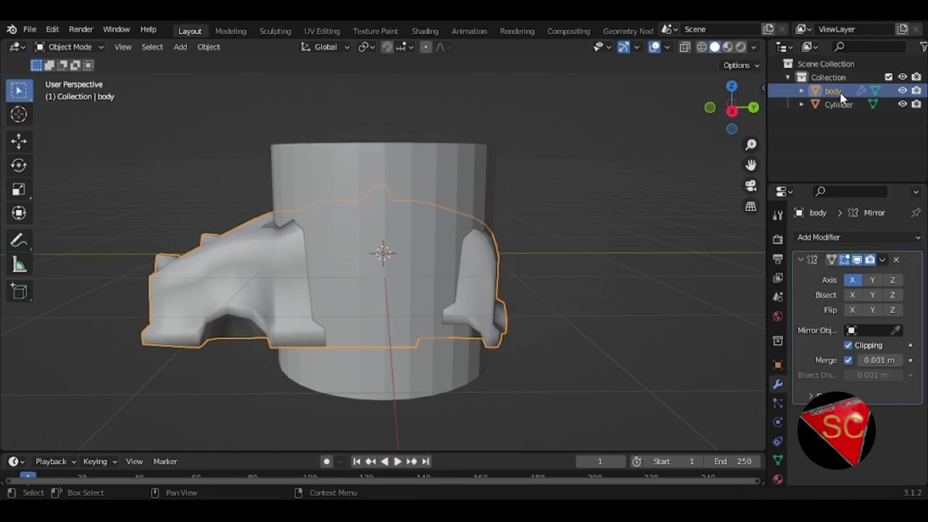
Select the cylinder and switch it into Edit Mode.
click(836, 107)
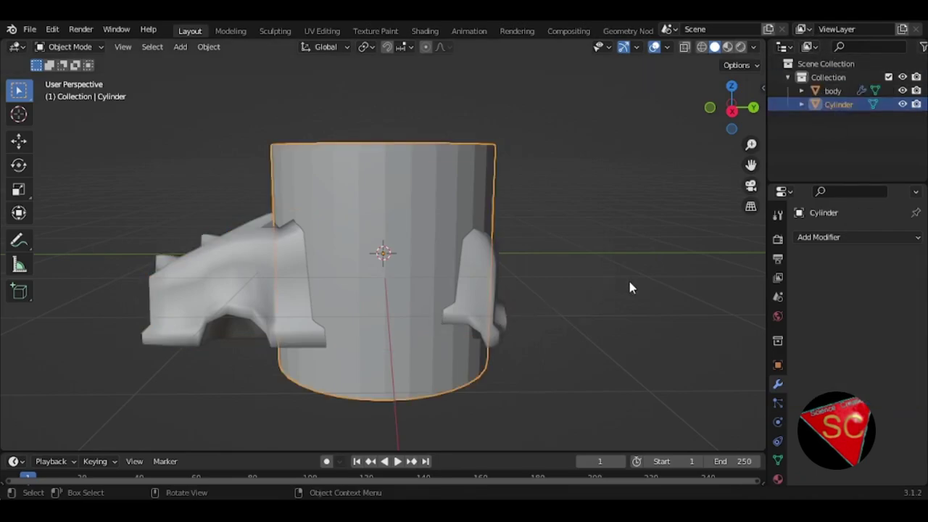
click(70, 48)
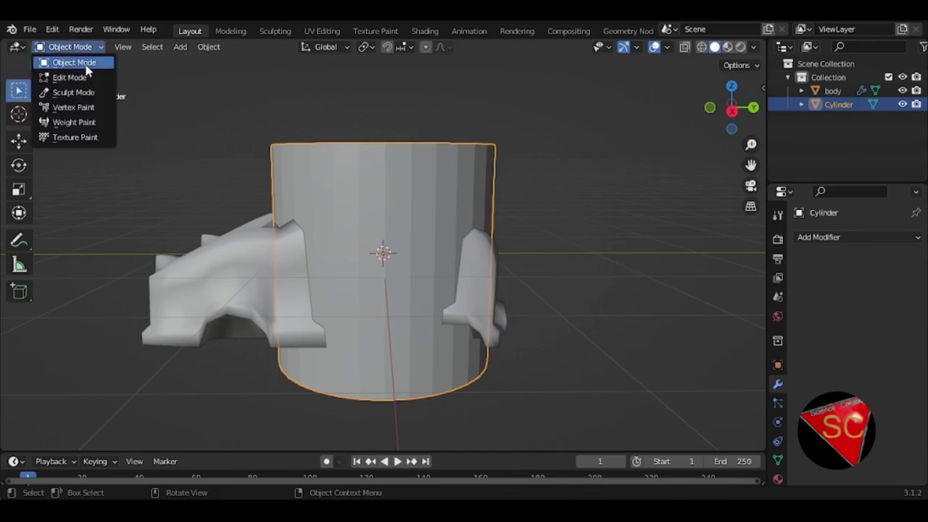
click(72, 77)
Shrink the cylinder and return it to Object Mode.
key(s)
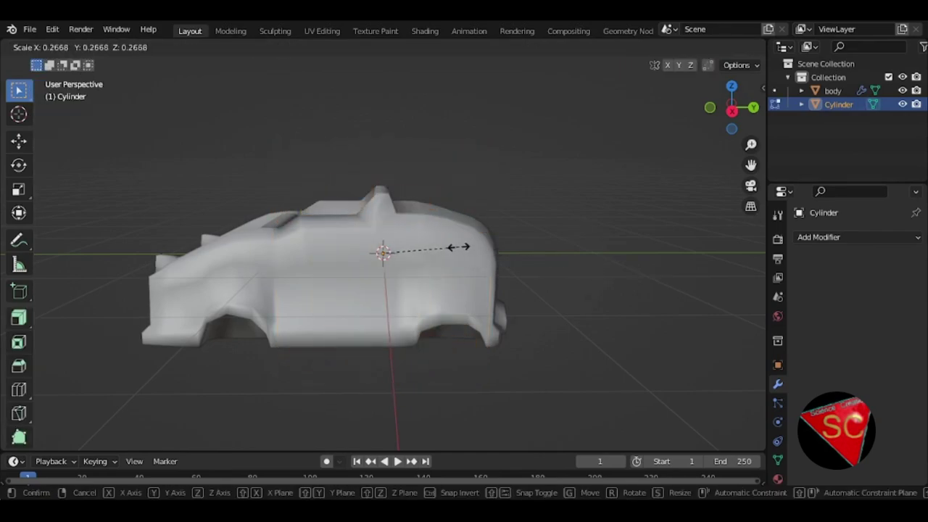
click(458, 247)
scroll(457, 249, up, 3)
scroll(467, 260, up, 2)
scroll(482, 266, up, 2)
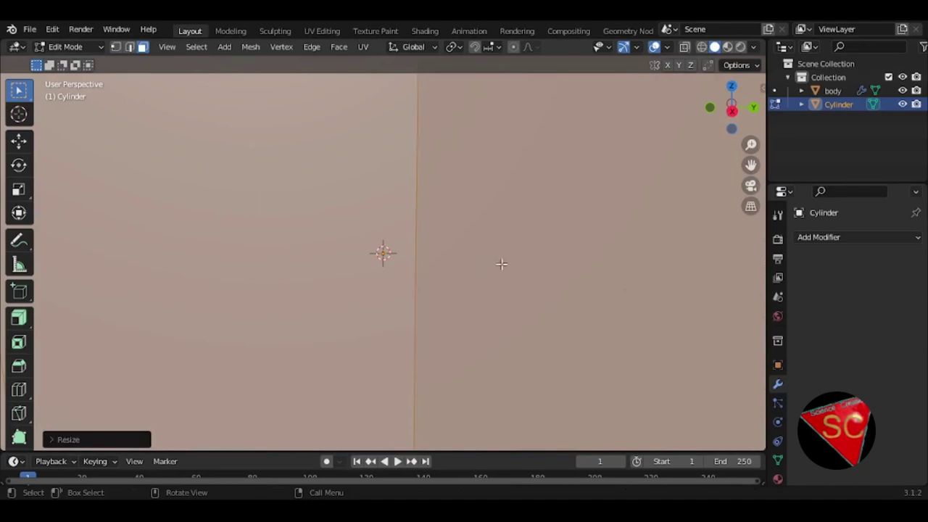
scroll(590, 293, down, 2)
scroll(590, 292, down, 2)
scroll(133, 139, down, 1)
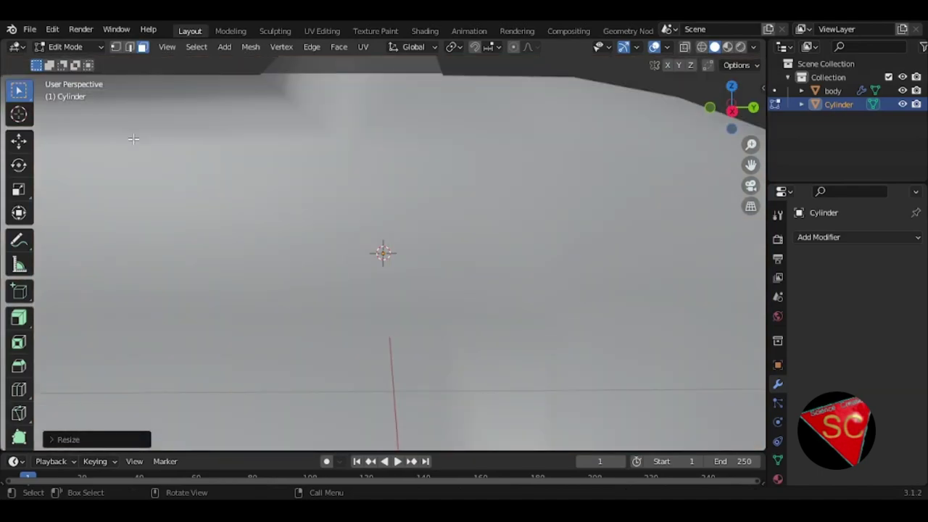
click(67, 47)
click(74, 62)
scroll(466, 237, down, 3)
scroll(475, 233, down, 2)
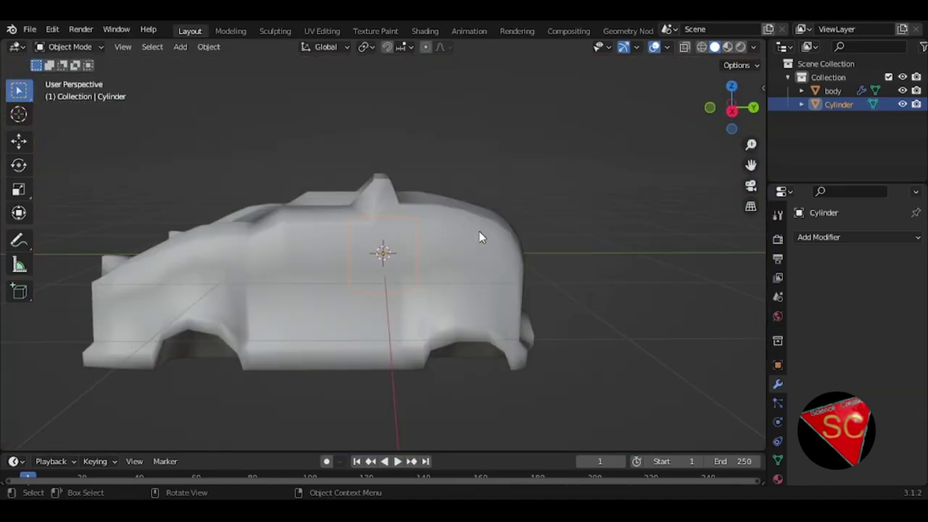
Move the cylinder along X so it sits outside the car body.
middle_drag(480, 232, 335, 276)
key(g)
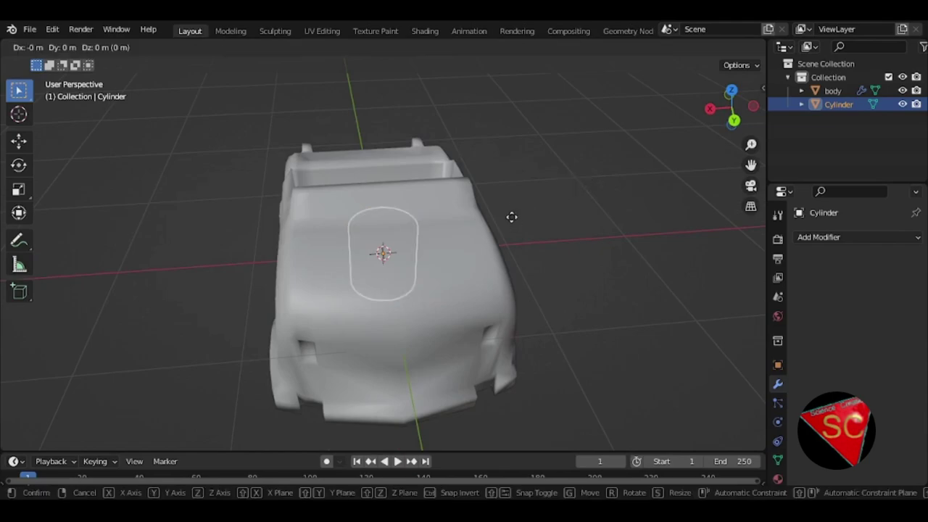
key(x)
click(382, 217)
In Edit Mode, rotate the cylinder 90° about the Y axis.
middle_drag(382, 218, 470, 196)
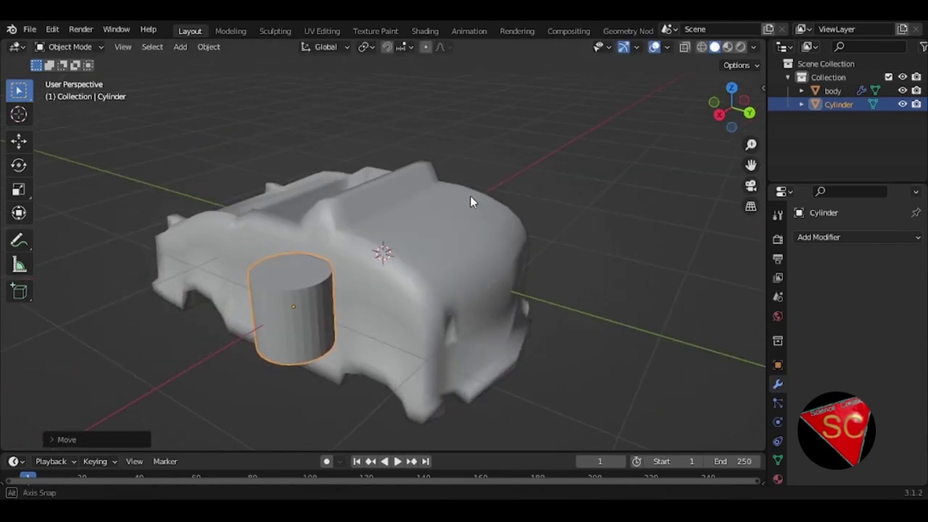
click(67, 48)
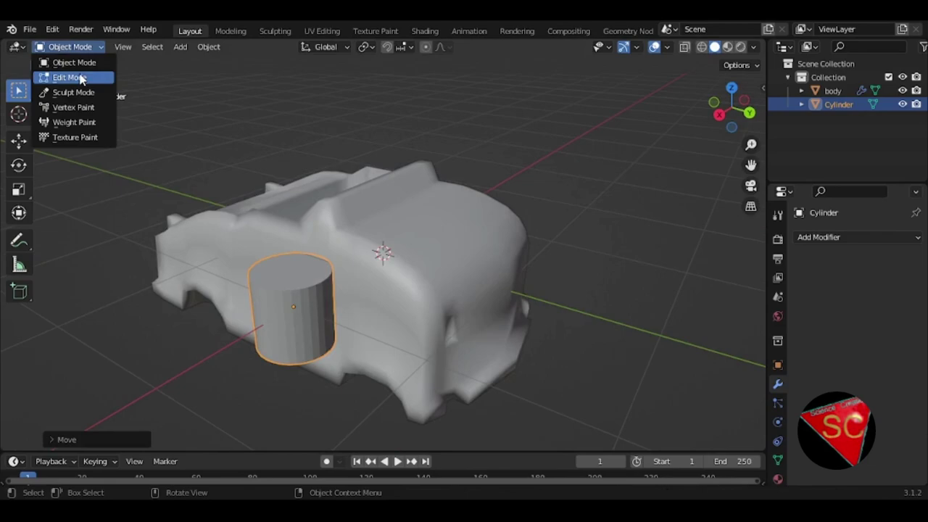
click(81, 78)
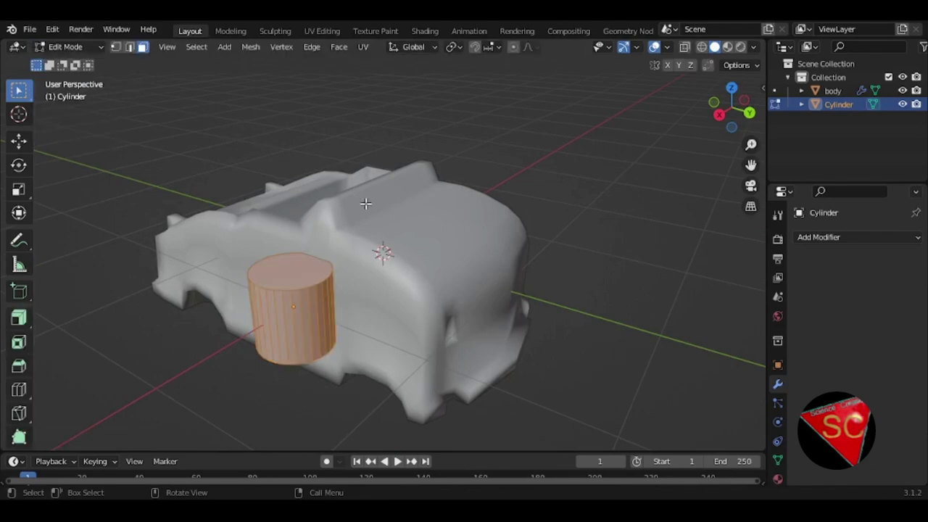
text(ry90)
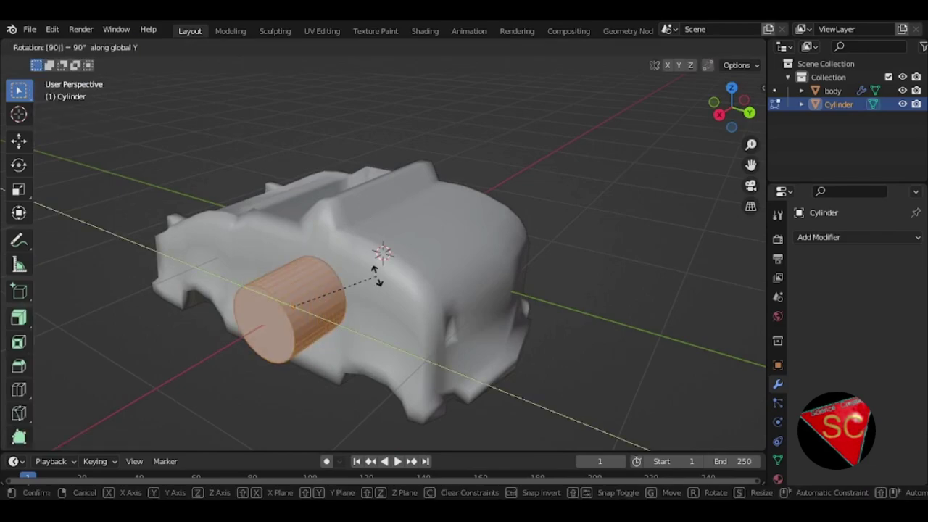
key(Return)
Scale the cylinder down and flatten it along X into a thin wheel disc.
key(s)
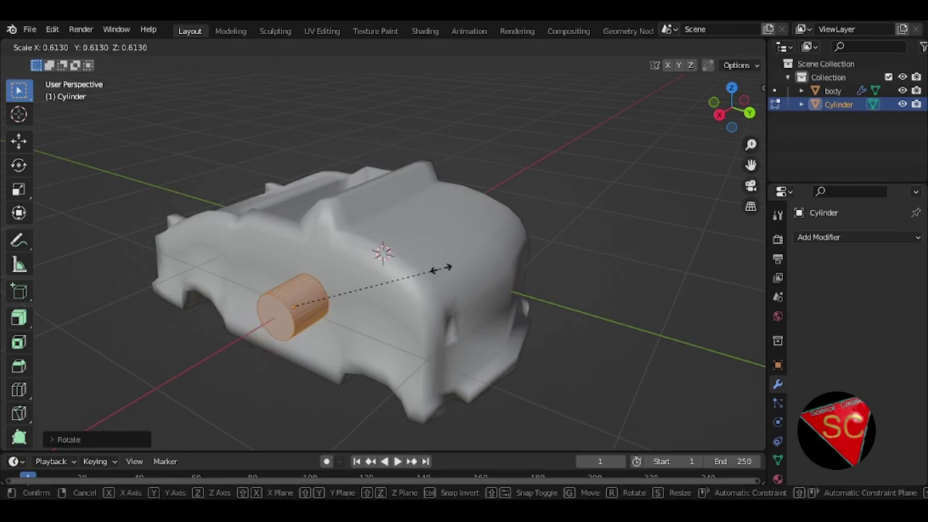
click(480, 269)
key(s)
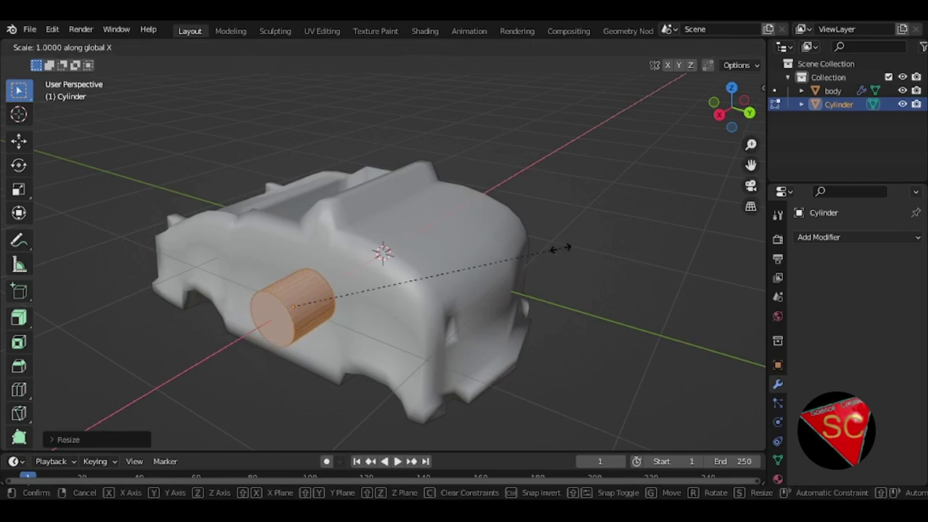
click(383, 254)
mouse_move(383, 254)
middle_down()
mouse_move(456, 261)
mouse_move(385, 290)
mouse_move(382, 250)
mouse_move(350, 309)
mouse_move(330, 308)
middle_up()
key(s)
click(469, 261)
scroll(381, 251, up, 2)
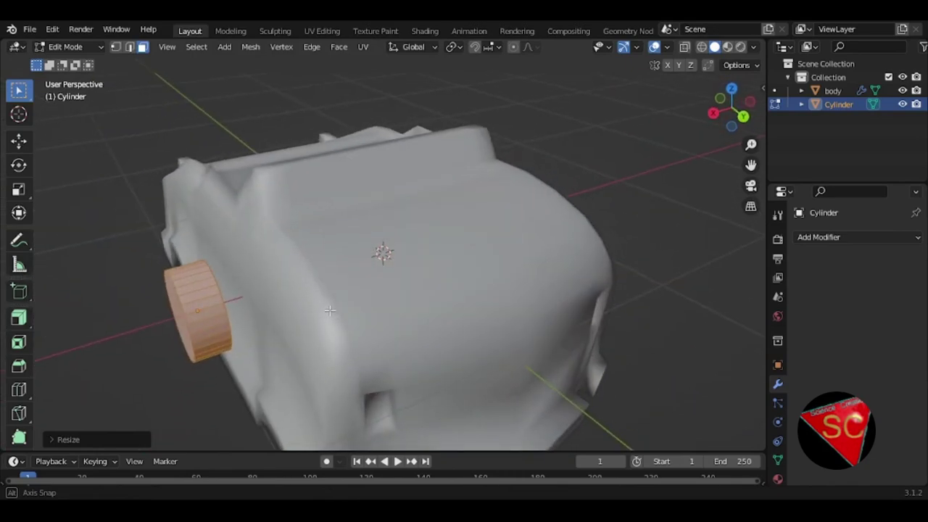
Add a loop cut around the middle of the wheel cylinder.
key(ctrl+r)
click(190, 302)
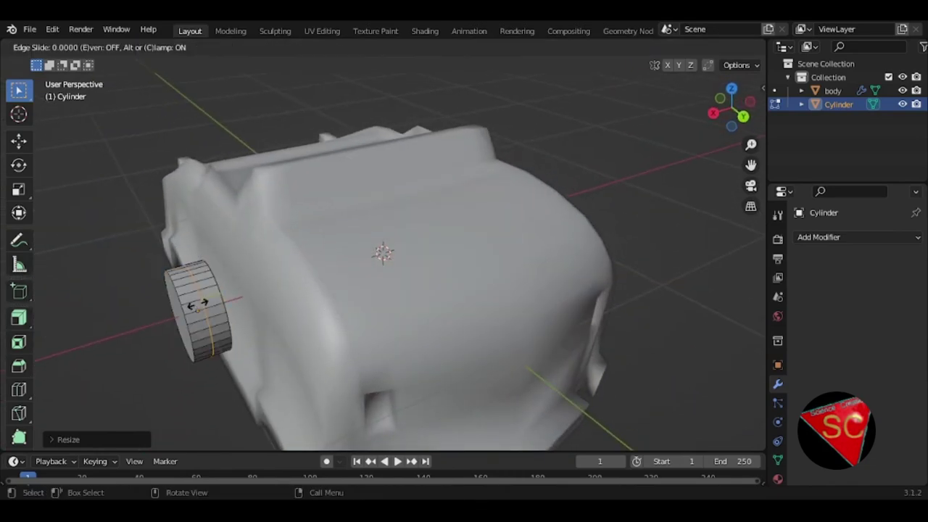
click(196, 304)
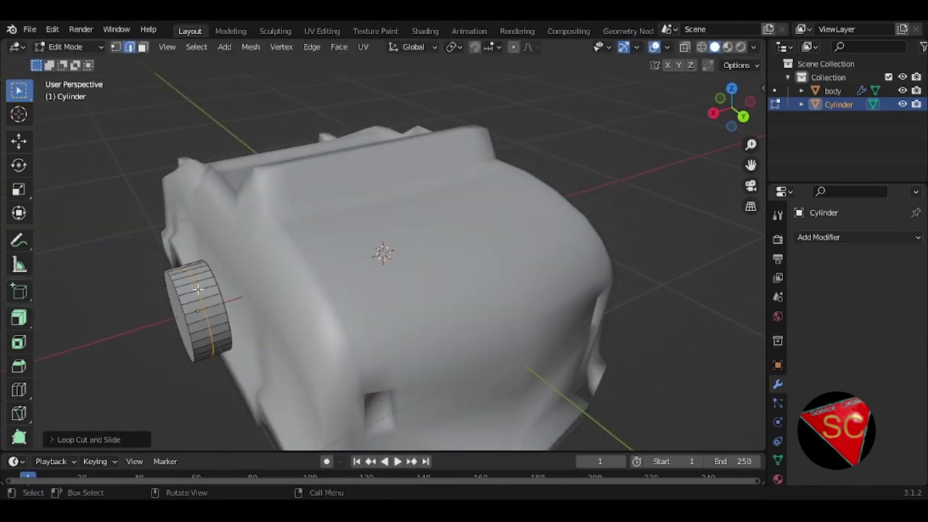
middle_drag(197, 288, 168, 269)
In wireframe view, box-select and delete the cylinder's right-end vertices, then return to Object Mode.
key(z)
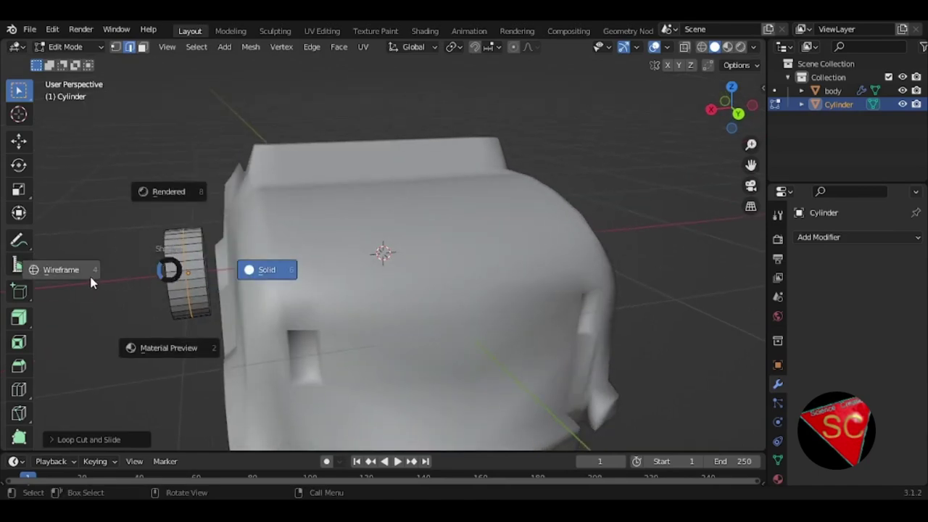
click(91, 283)
key(1)
key(a)
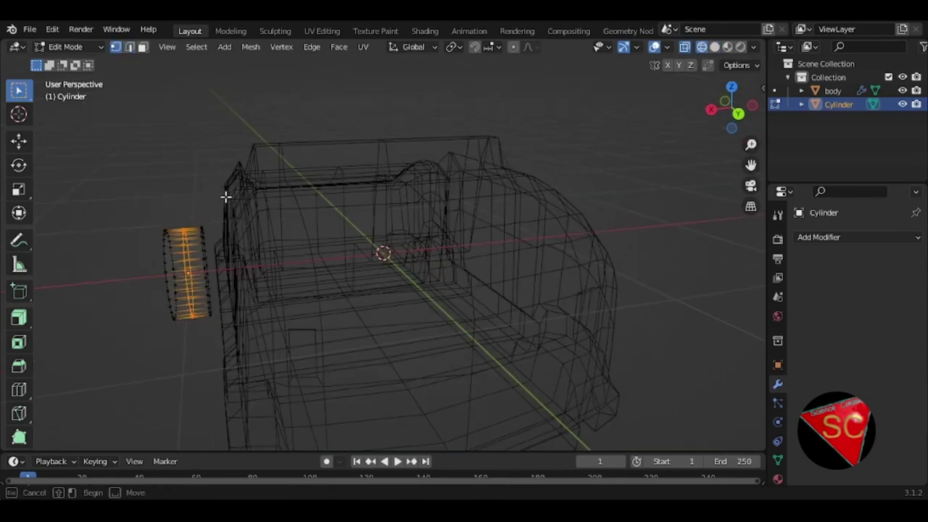
drag(226, 187, 202, 355)
key(grave)
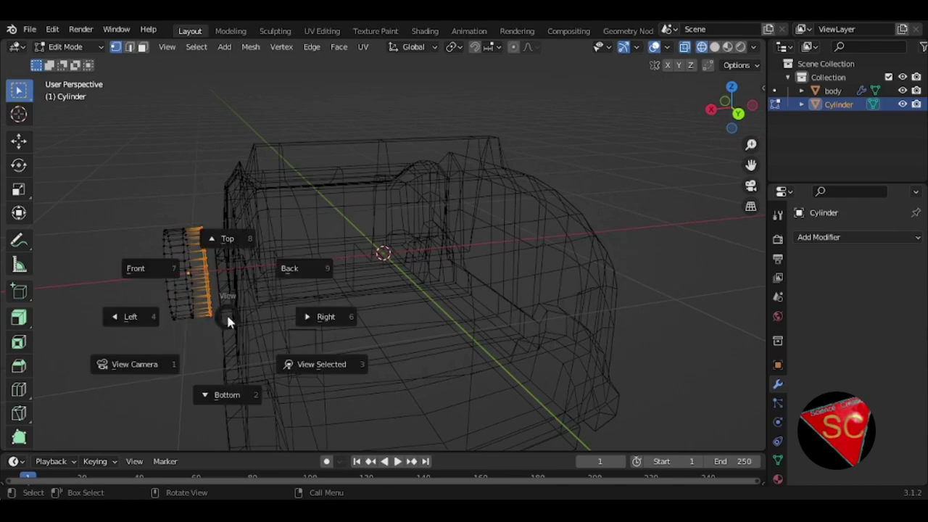
key(Escape)
key(x)
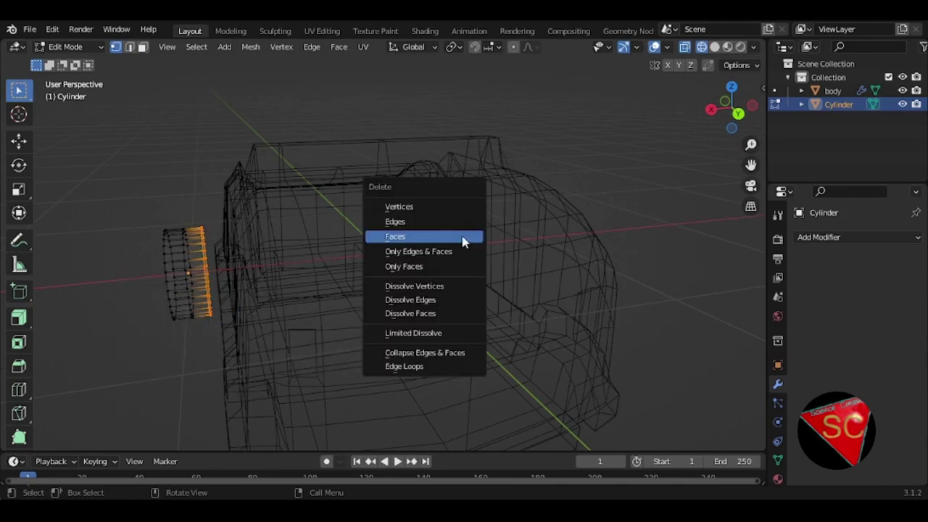
click(438, 209)
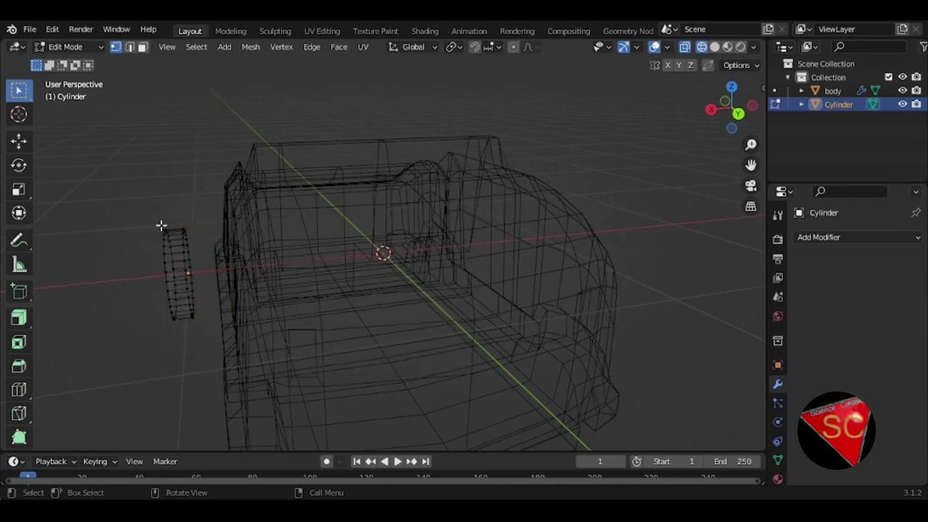
click(65, 47)
click(80, 61)
Switch back to solid shading and add a Mirror modifier to the cylinder.
middle_drag(160, 247, 210, 233)
key(z)
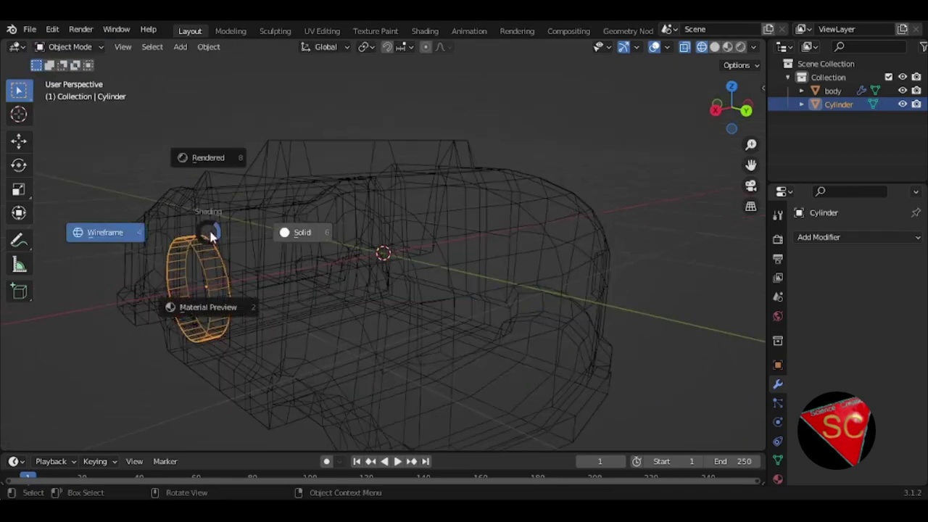
click(323, 235)
middle_drag(330, 237, 754, 247)
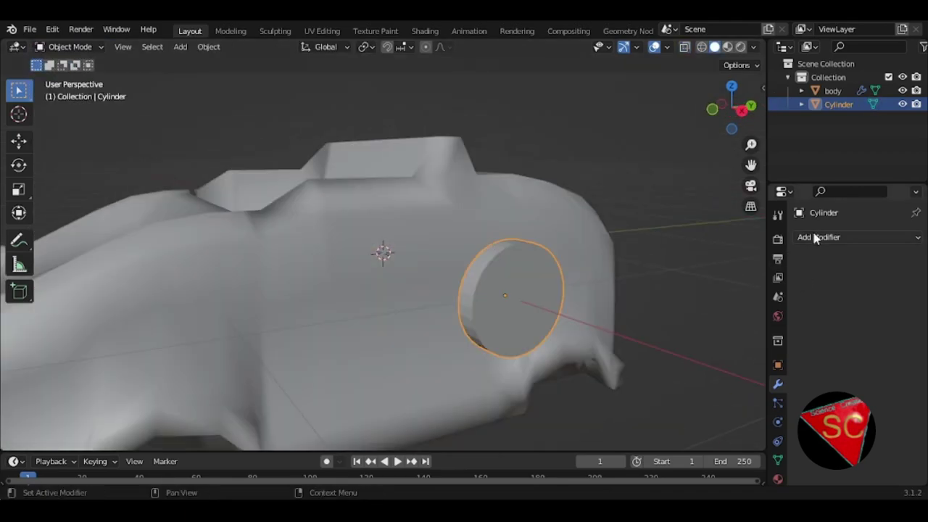
click(815, 238)
click(645, 396)
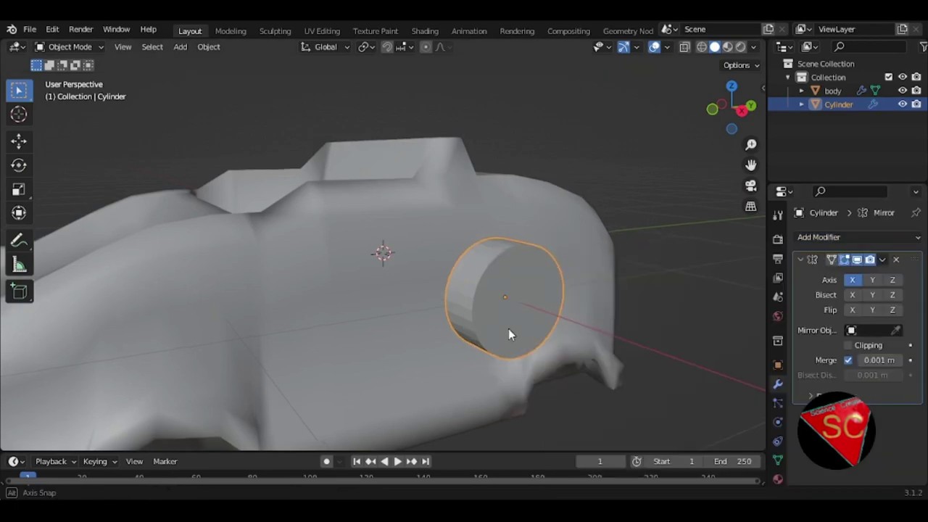
In Edit Mode, select the cylinder's outer cap face and inset it.
middle_drag(508, 333, 470, 331)
scroll(470, 331, up, 3)
scroll(429, 317, down, 2)
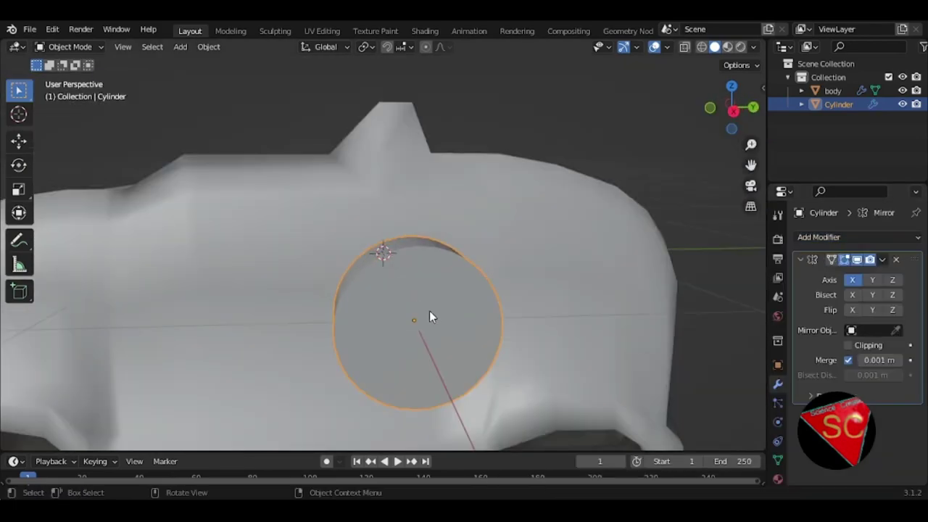
click(429, 316)
click(432, 327)
mouse_move(453, 332)
middle_down()
mouse_move(483, 307)
mouse_move(421, 274)
middle_up()
click(94, 47)
click(73, 77)
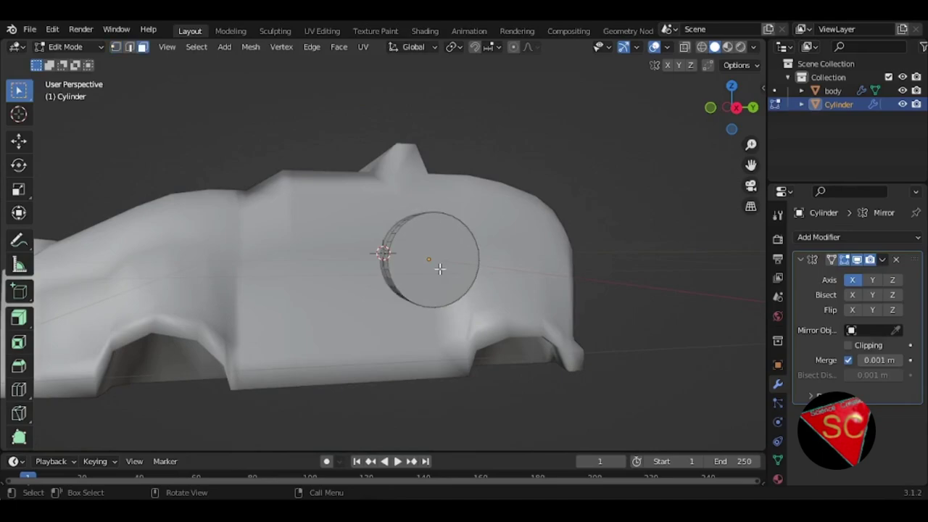
click(451, 273)
key(i)
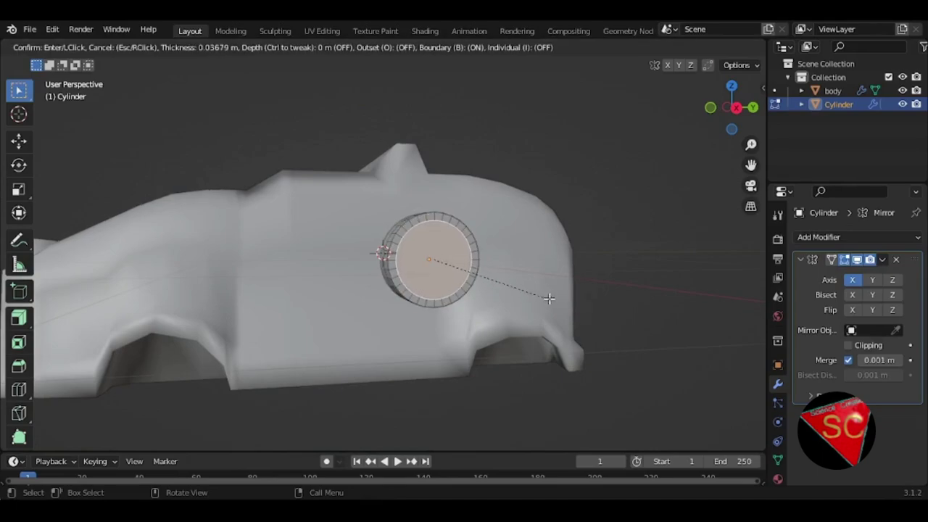
click(552, 298)
Extrude the inset face inward and enable clipping on the Mirror modifier.
key(e)
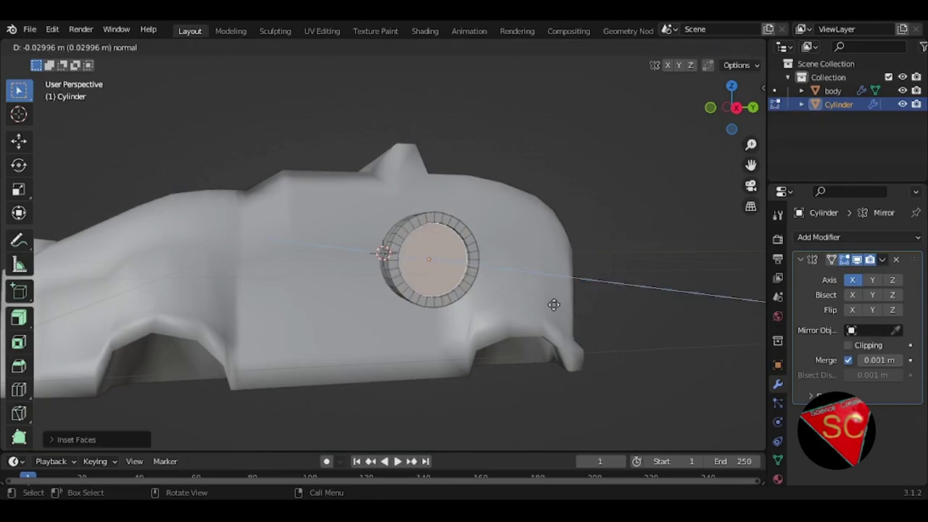
click(553, 307)
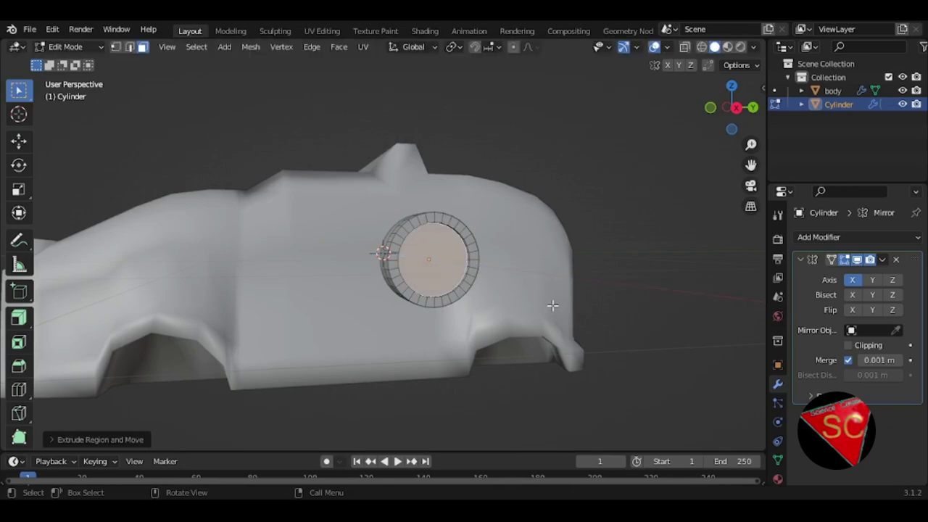
click(848, 346)
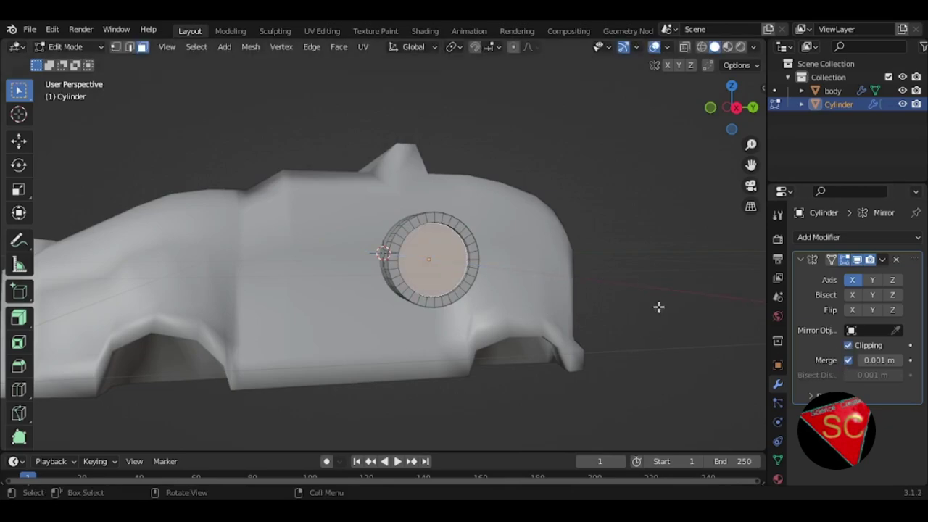
mouse_move(658, 306)
middle_down()
mouse_move(576, 259)
mouse_move(454, 370)
mouse_move(453, 344)
mouse_move(440, 328)
middle_up()
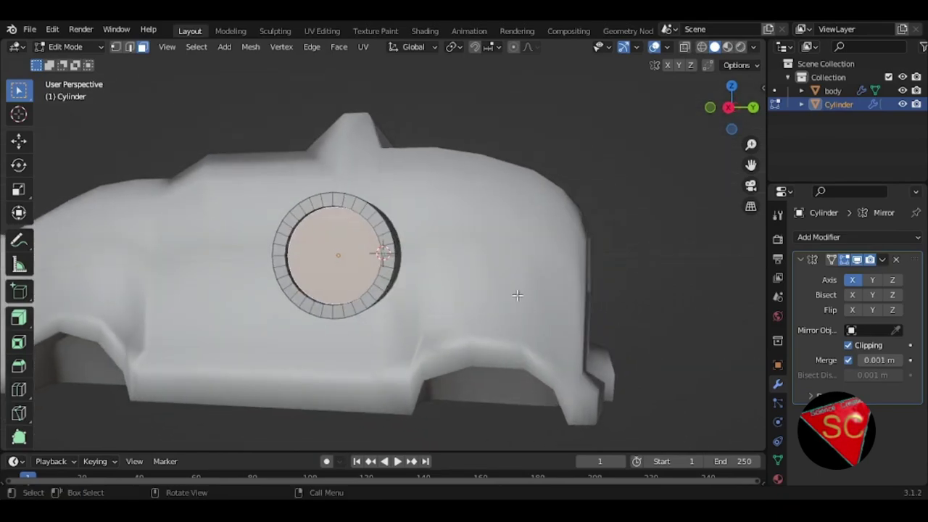
mouse_move(371, 310)
middle_down()
mouse_move(384, 253)
mouse_move(399, 302)
middle_up()
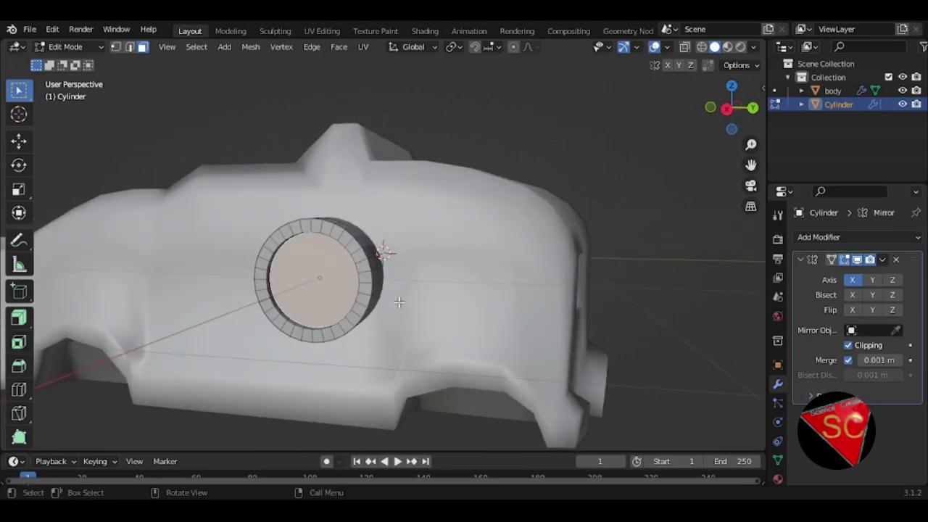
Inset the recessed face deeply and select two of the surrounding ring faces.
key(i)
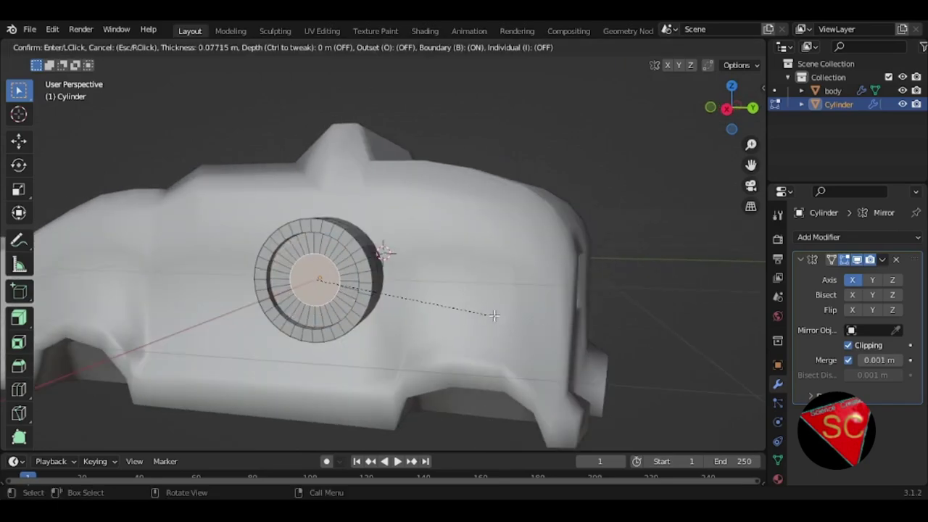
click(464, 318)
middle_drag(464, 318, 369, 276)
scroll(369, 275, up, 4)
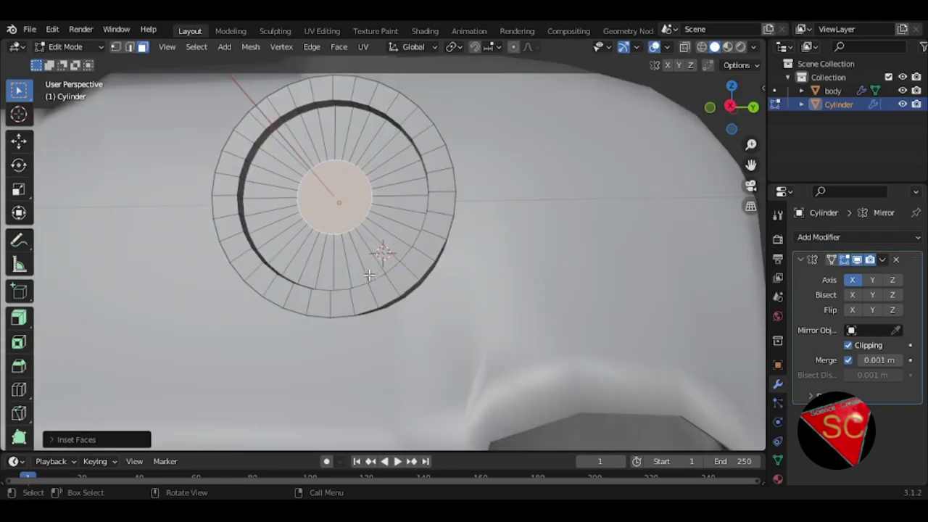
shift+click(375, 247)
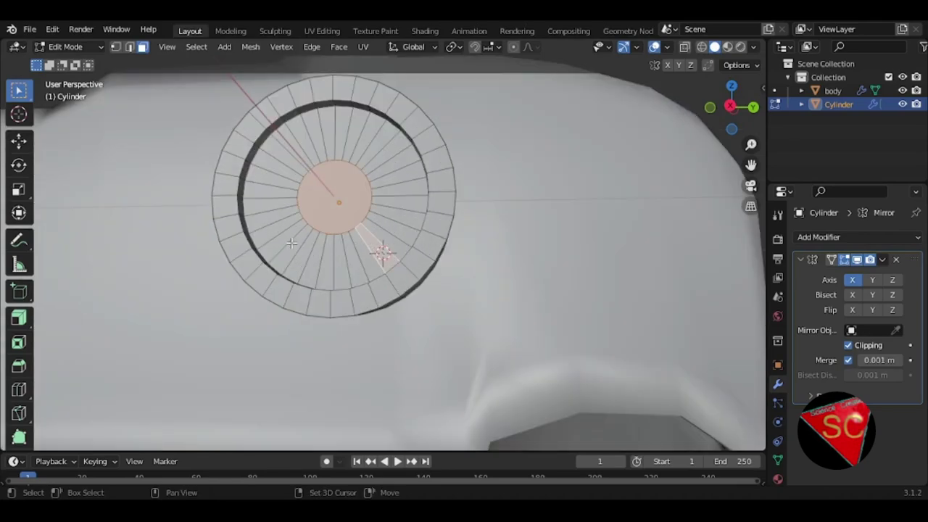
shift+click(260, 218)
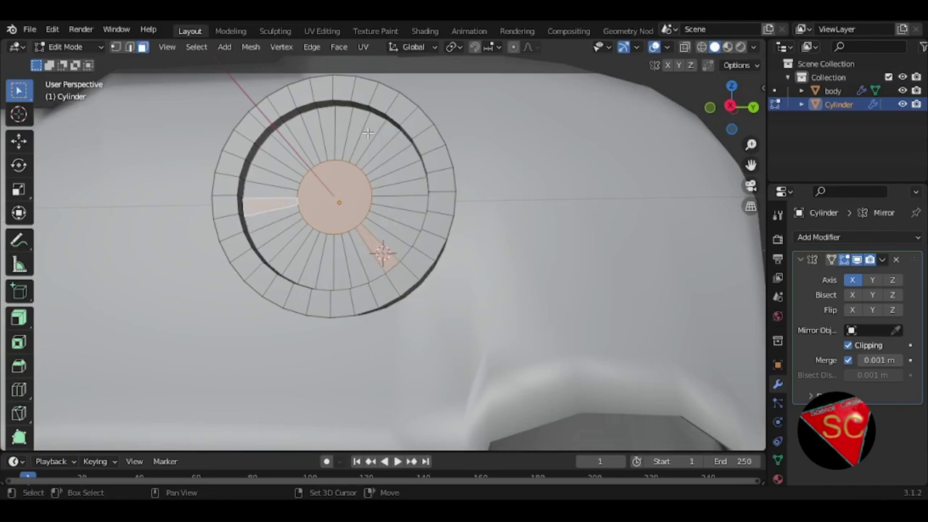
Add the top ring face and extrude the three selected faces into spokes.
shift+click(356, 122)
middle_drag(356, 122, 441, 182)
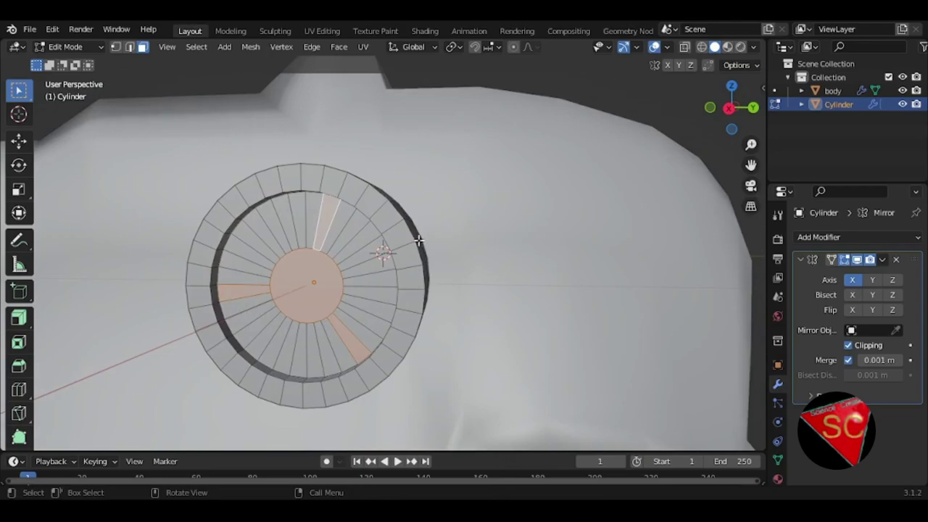
key(e)
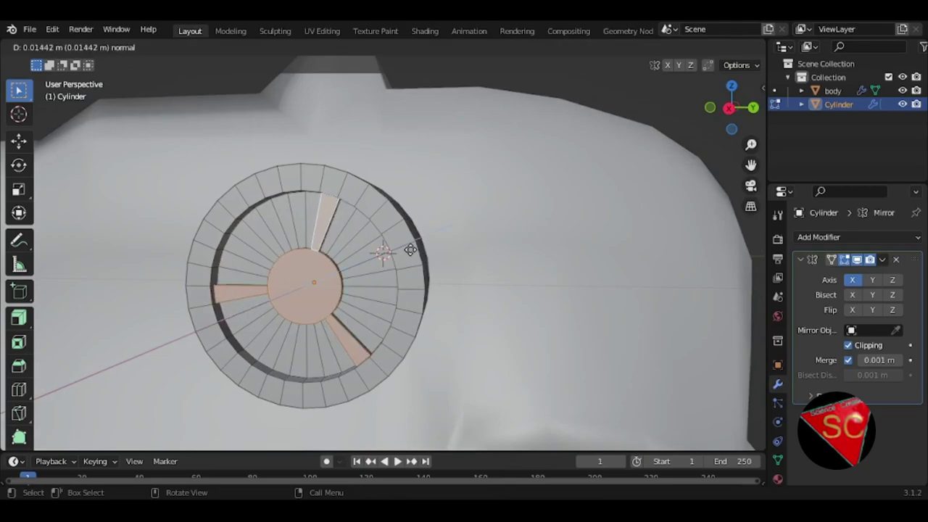
click(409, 251)
middle_drag(408, 251, 370, 251)
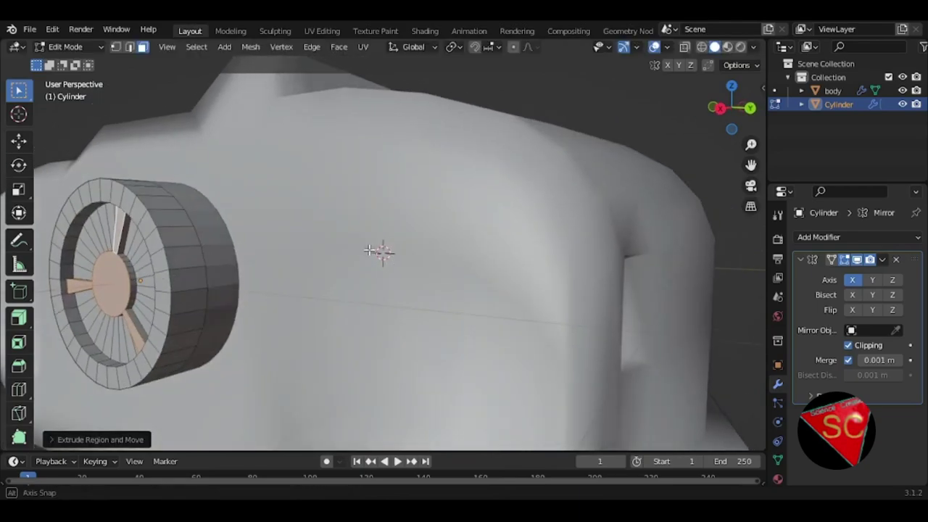
Build a stepped central hub from the centre disc with two rounds of inset and extrude.
click(116, 289)
key(i)
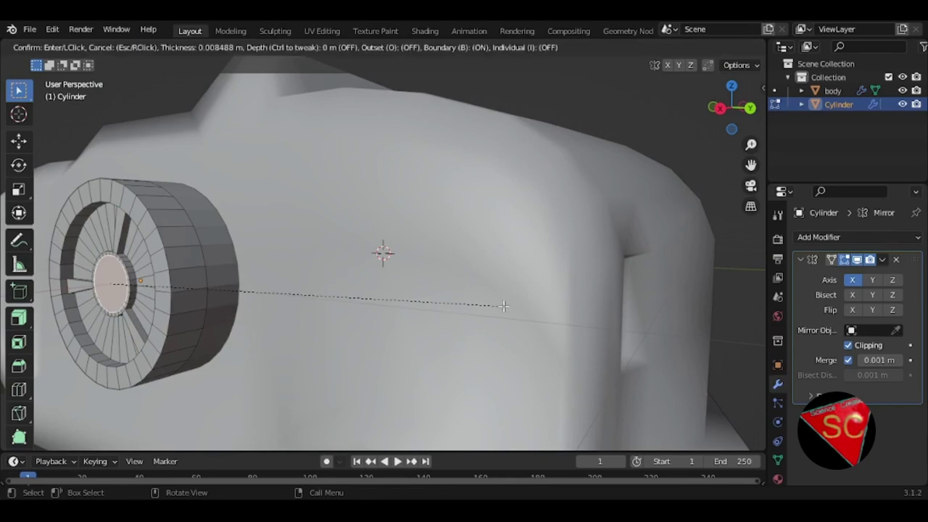
click(492, 305)
key(e)
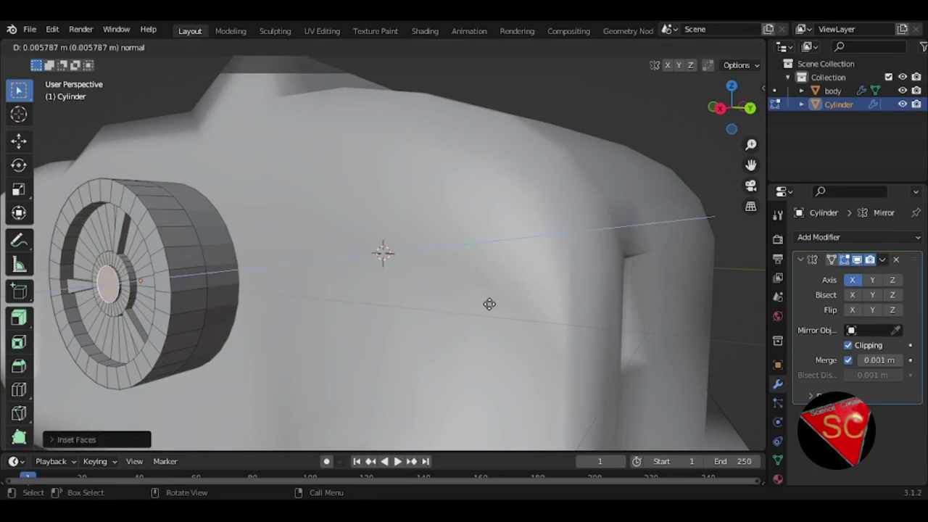
click(491, 304)
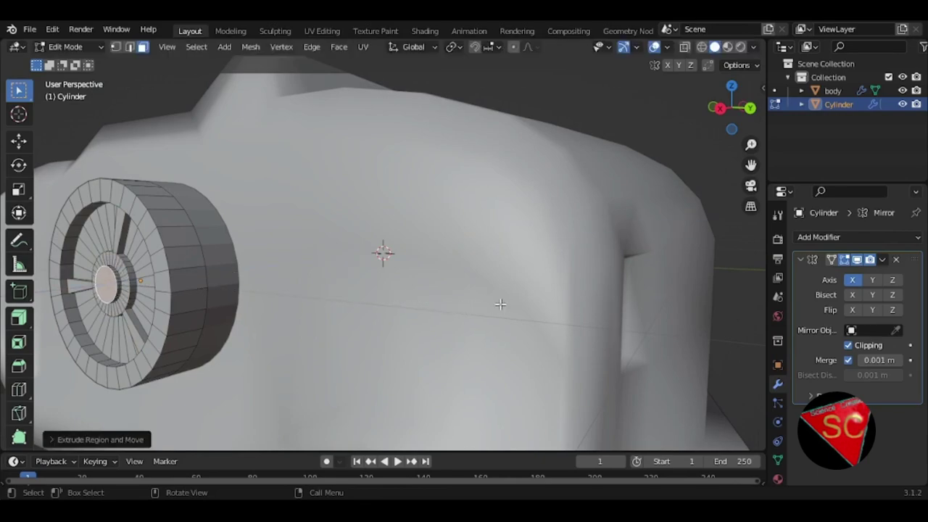
key(i)
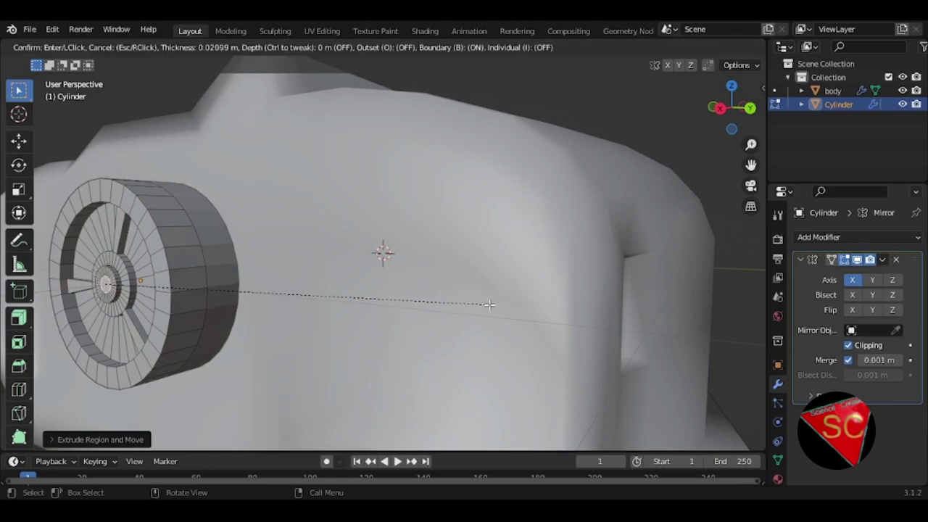
click(489, 304)
key(e)
click(493, 303)
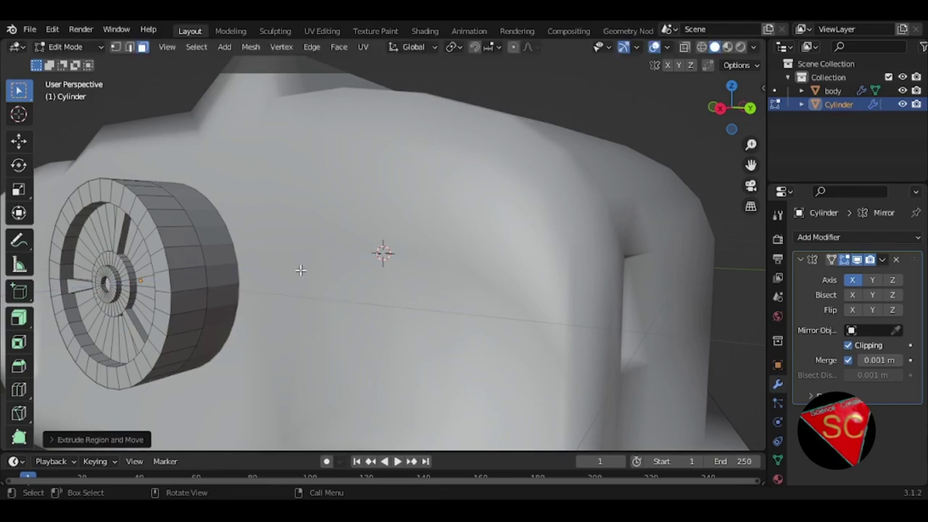
middle_drag(301, 270, 342, 275)
scroll(342, 276, down, 3)
scroll(319, 253, down, 2)
Select the whole wheel mesh and apply Face > Shade Smooth.
click(69, 47)
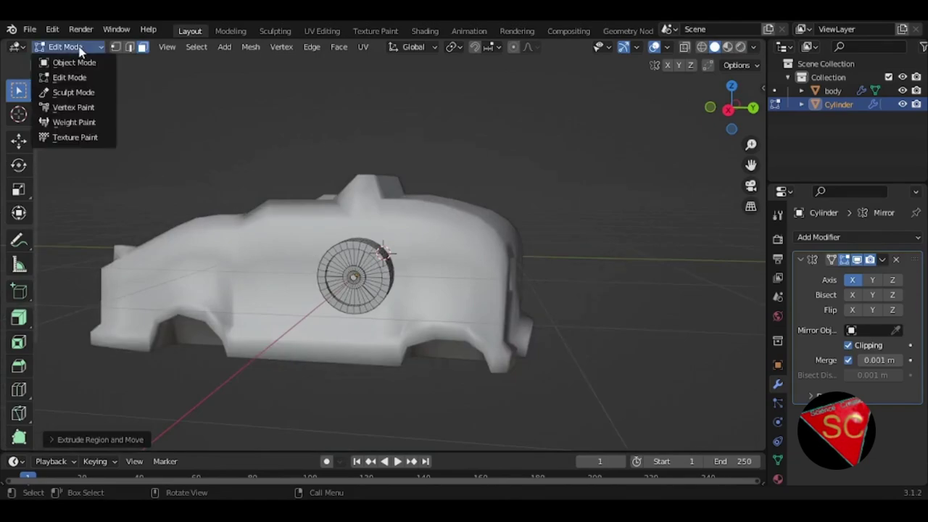
click(72, 62)
mouse_move(355, 219)
middle_down()
mouse_move(391, 221)
mouse_move(376, 257)
middle_up()
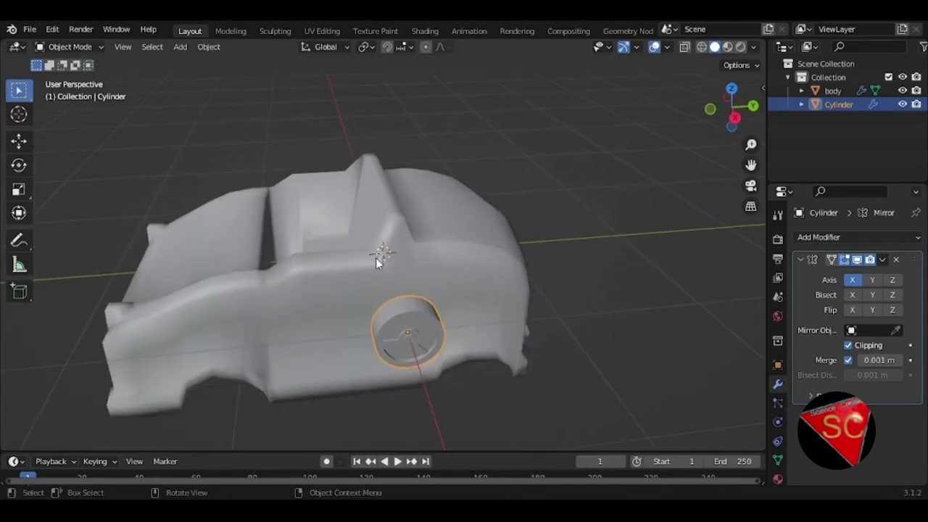
click(69, 46)
click(72, 77)
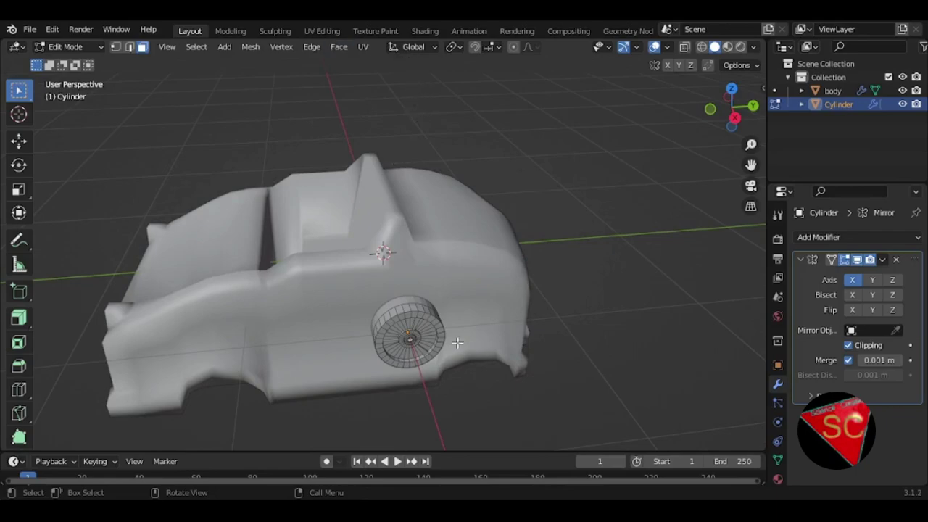
key(a)
click(339, 46)
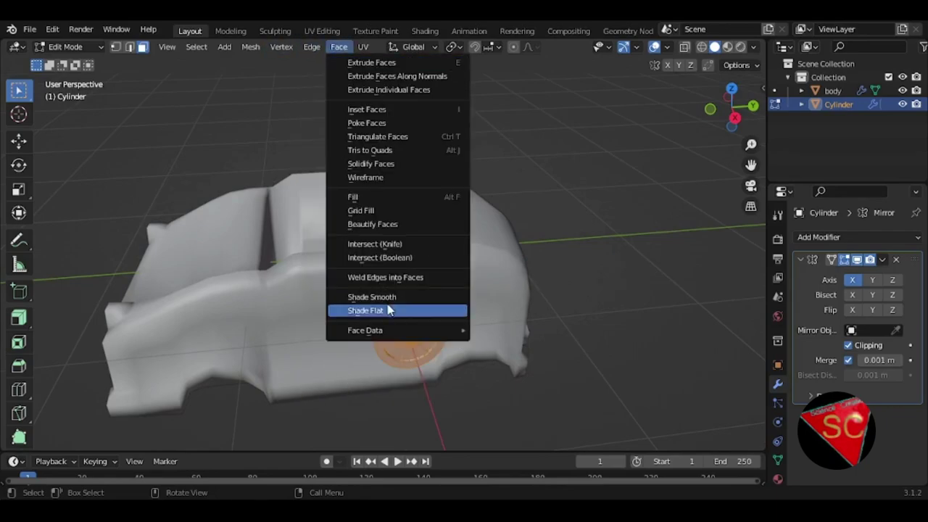
click(399, 297)
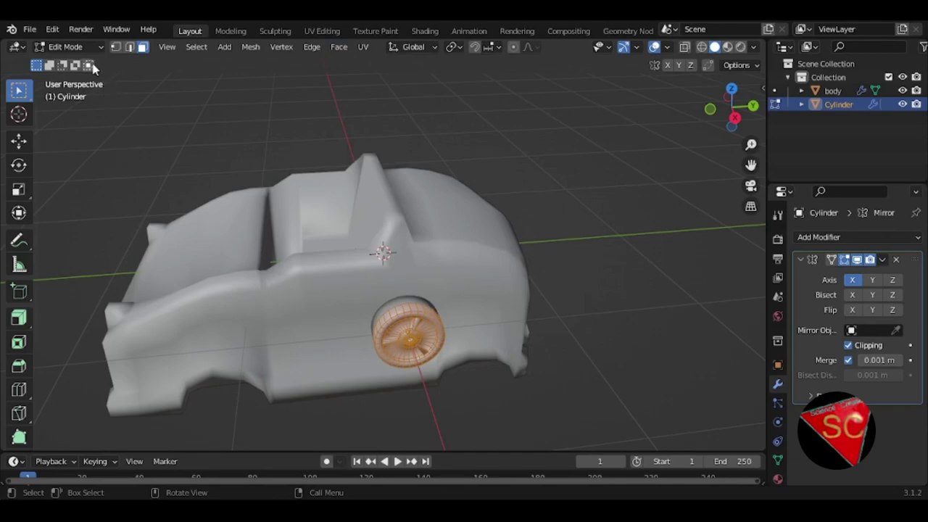
click(69, 46)
click(73, 63)
Back in the wheel's Edit Mode, smooth its faces again from the Mesh menu.
mouse_move(478, 341)
middle_down()
mouse_move(468, 242)
mouse_move(455, 252)
middle_up()
scroll(468, 243, up, 4)
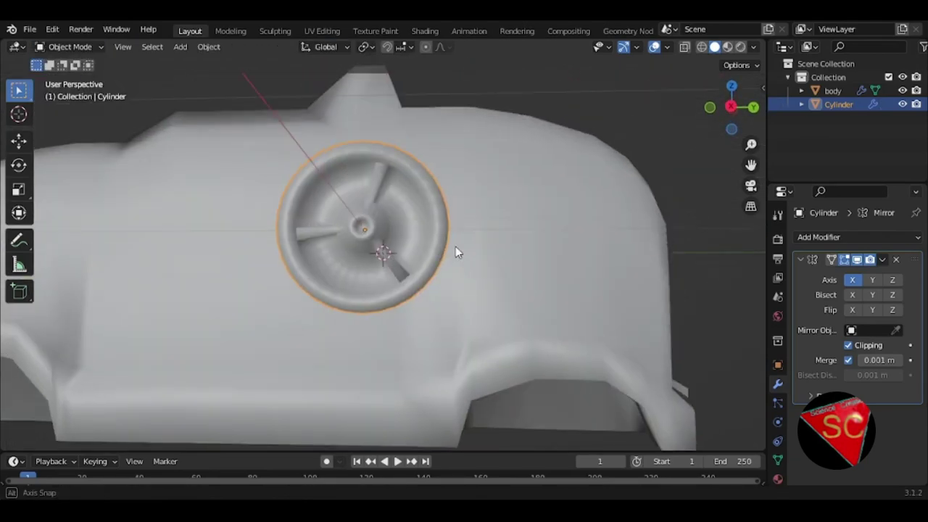
click(71, 46)
click(76, 76)
click(250, 47)
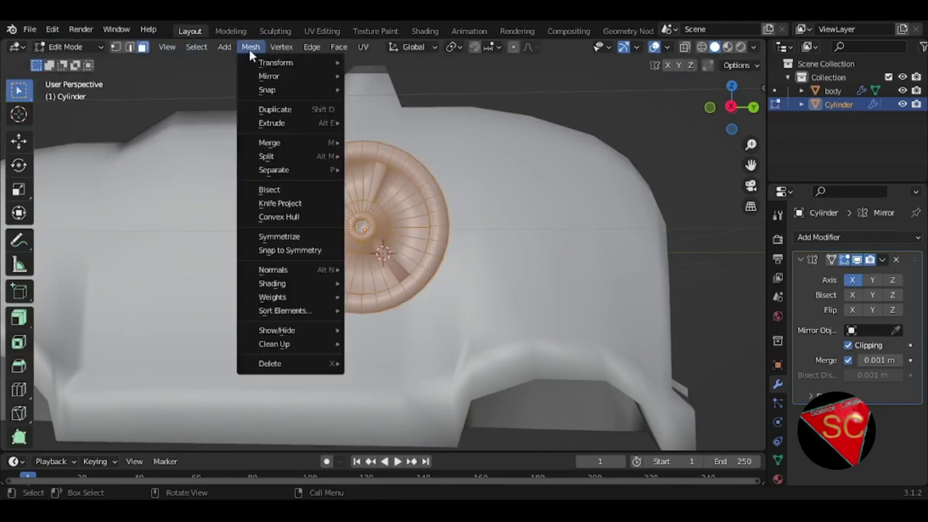
mouse_move(272, 283)
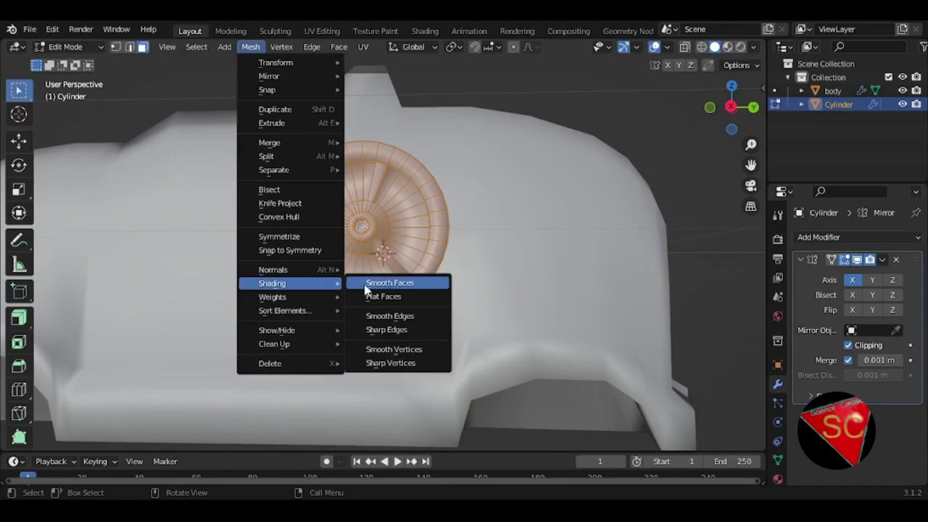
click(367, 289)
click(224, 46)
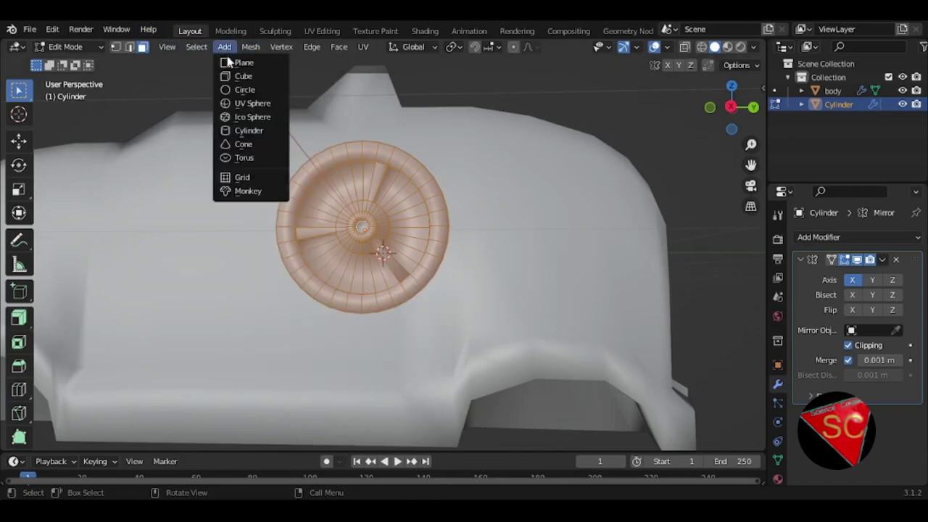
click(196, 47)
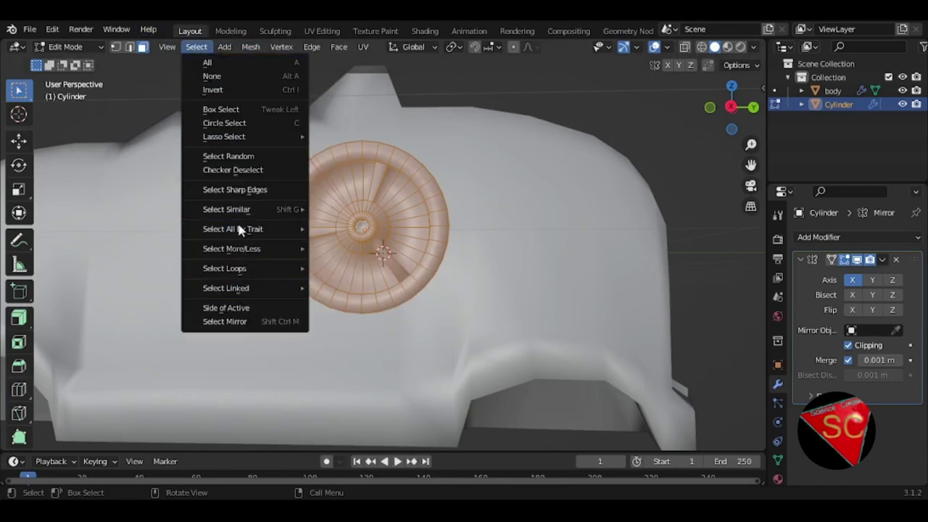
Recalculate the wheel's normals outside and apply Sharp Edges and Smooth Faces shading.
click(250, 47)
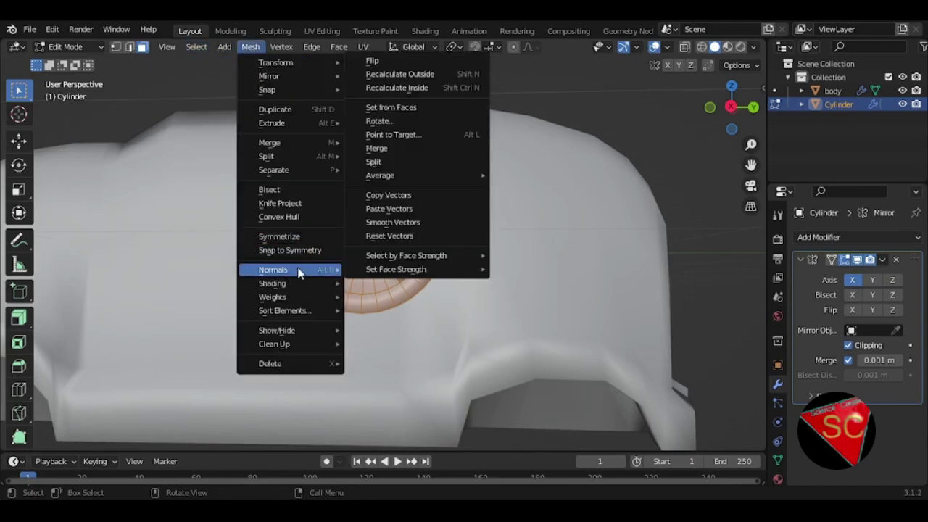
click(440, 79)
click(250, 47)
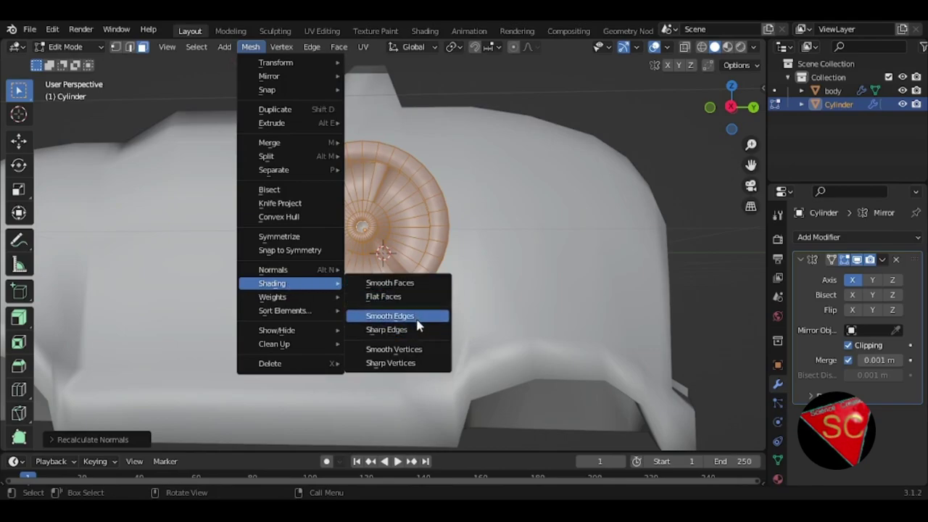
mouse_move(273, 284)
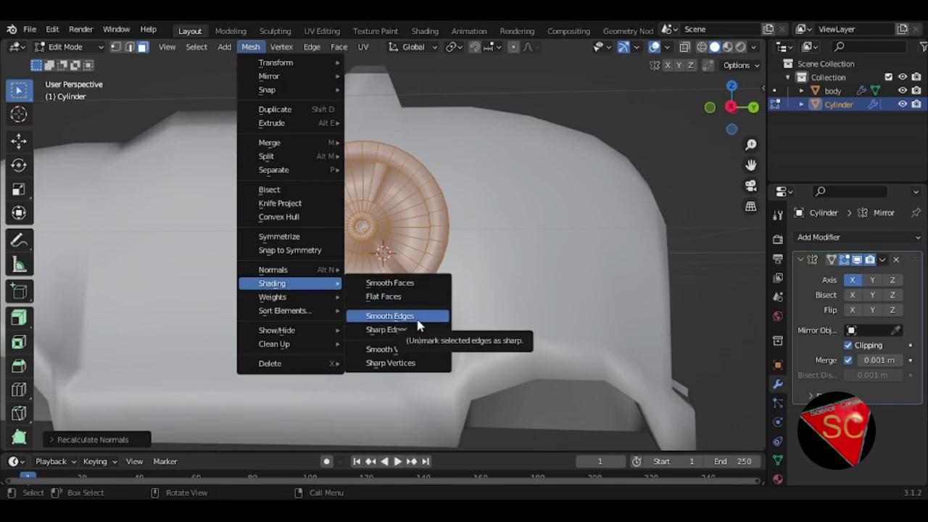
click(425, 317)
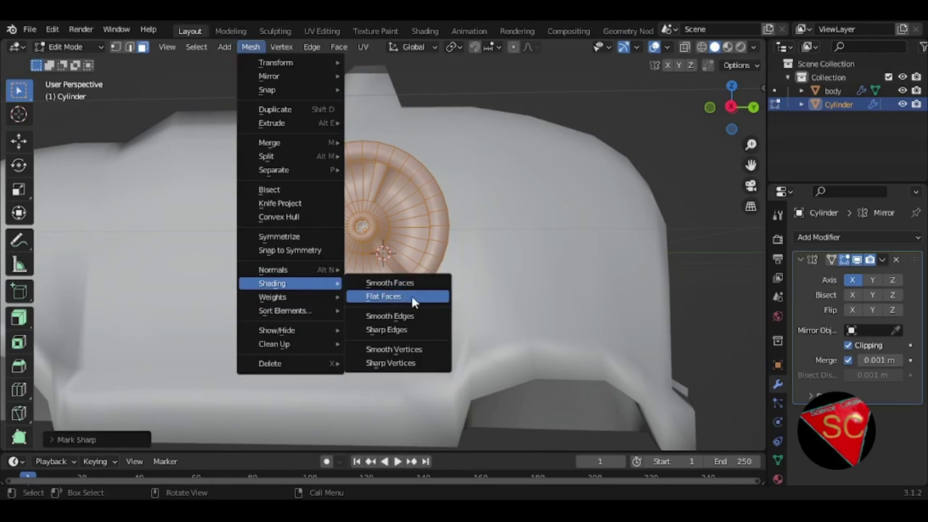
click(422, 350)
middle_drag(422, 350, 411, 252)
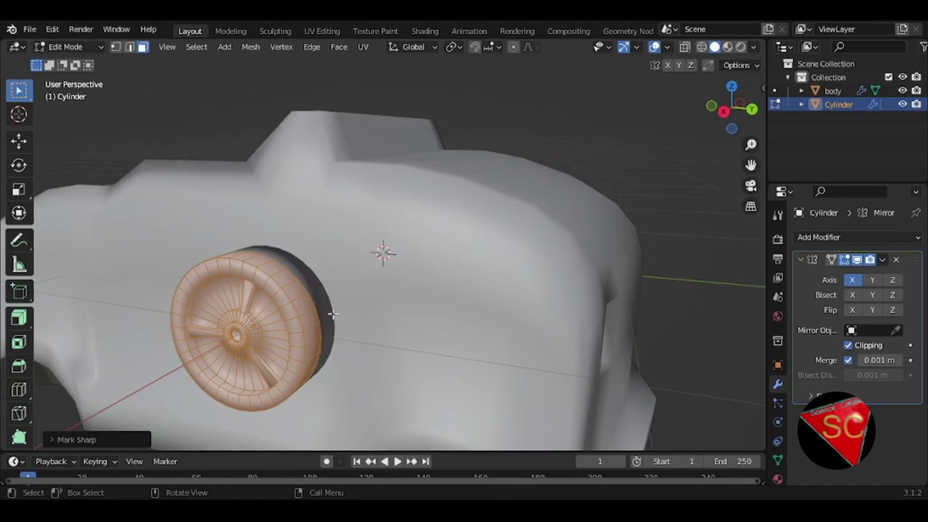
Return to Object Mode and apply the wheel's Mirror modifier.
click(69, 46)
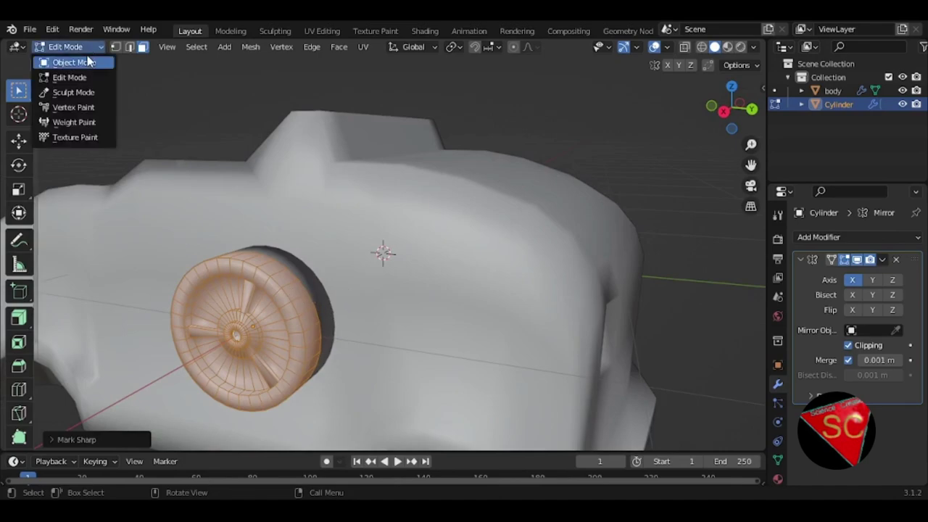
click(65, 62)
scroll(405, 323, down, 5)
mouse_move(405, 322)
middle_down()
mouse_move(374, 292)
mouse_move(395, 294)
middle_up()
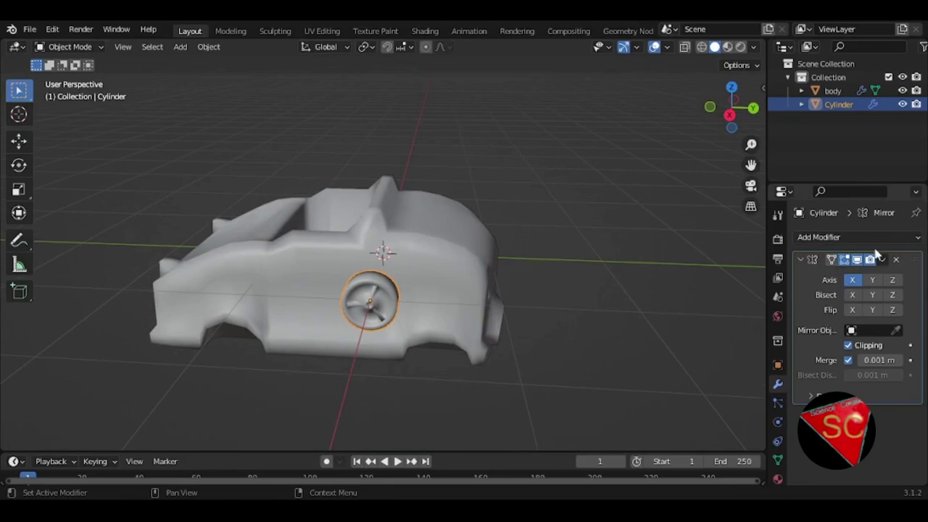
click(815, 396)
scroll(856, 326, down, 1)
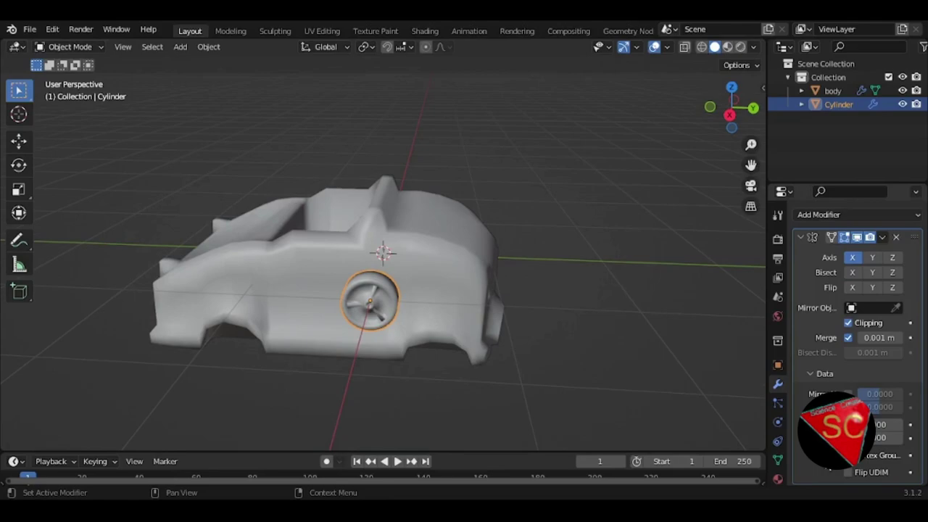
click(815, 378)
click(883, 261)
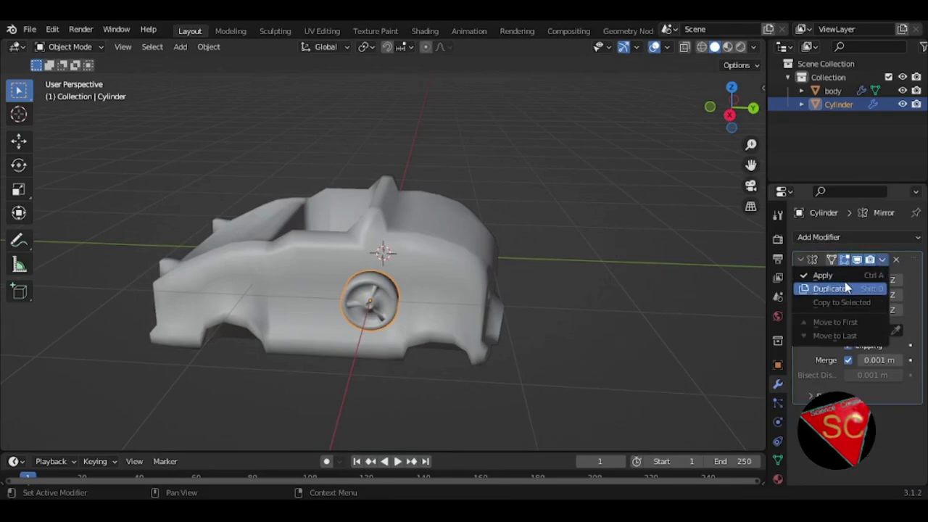
click(850, 277)
Rename the Cylinder object to 'wheel' and save the file as vehicle 1.blend.
drag(732, 108, 813, 161)
double_click(839, 104)
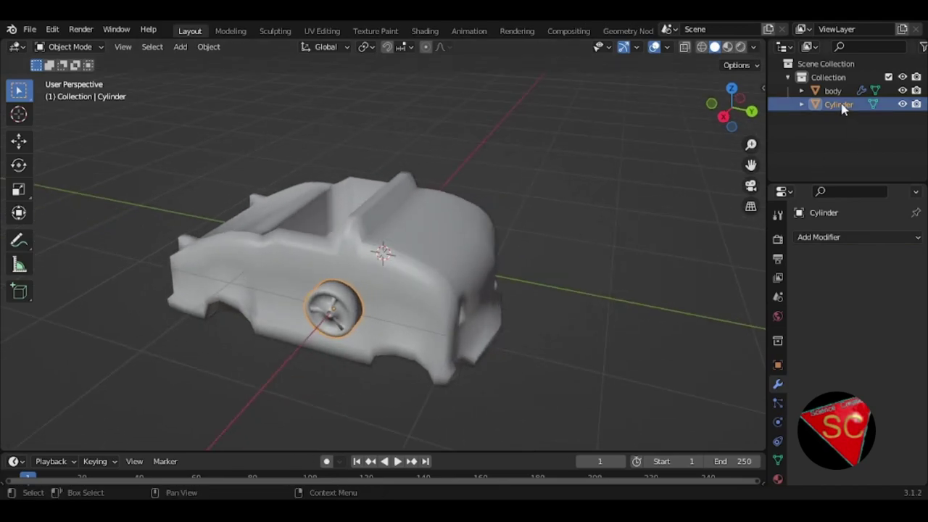
text(tire)
key(Return)
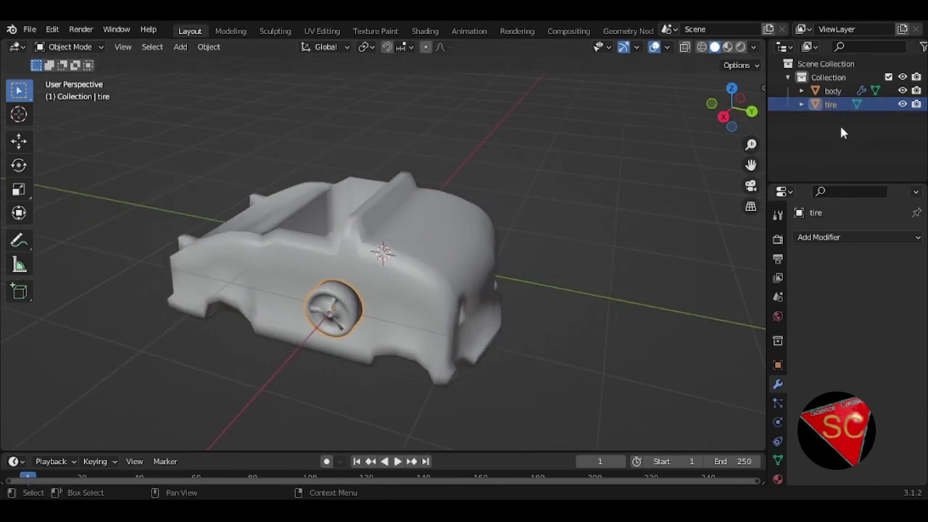
key(F2)
text(whee)
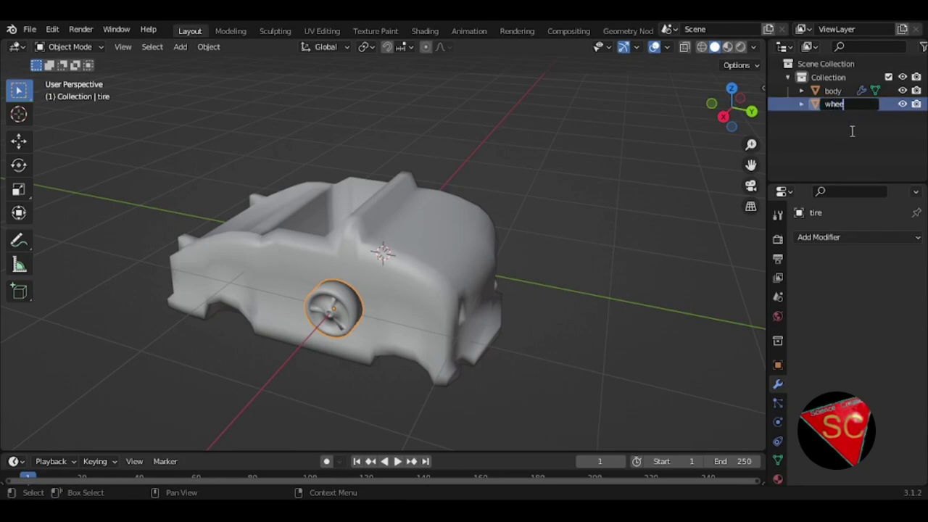
text(l)
key(Return)
key(ctrl+s)
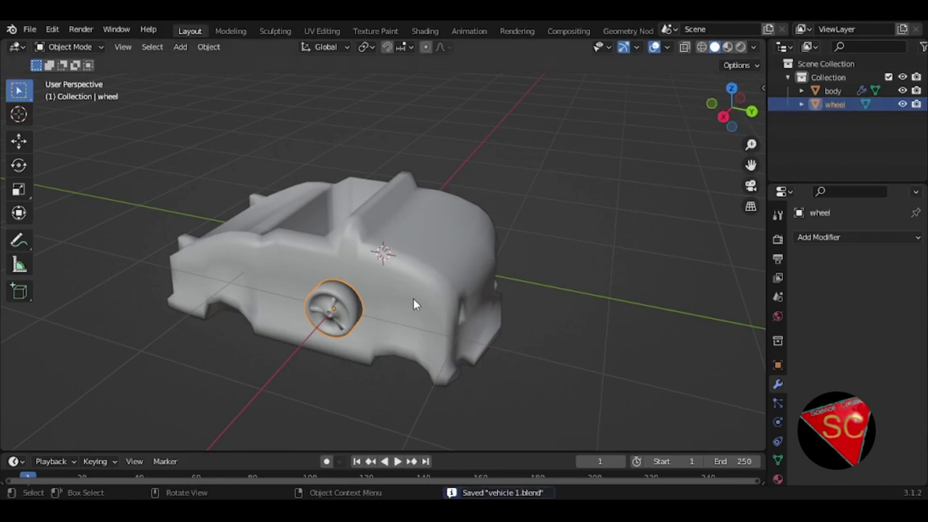
Slide the wheel forward along Y and check it from the right side view.
key(g)
key(y)
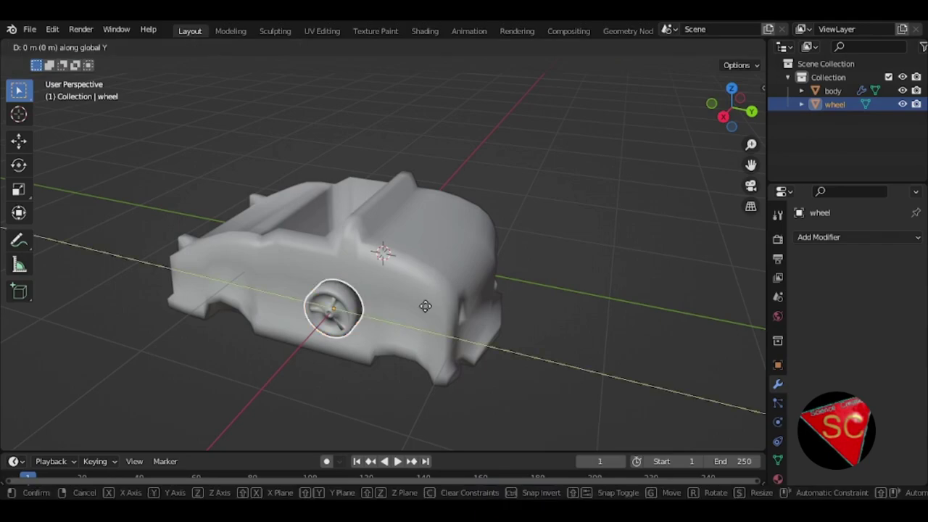
click(293, 267)
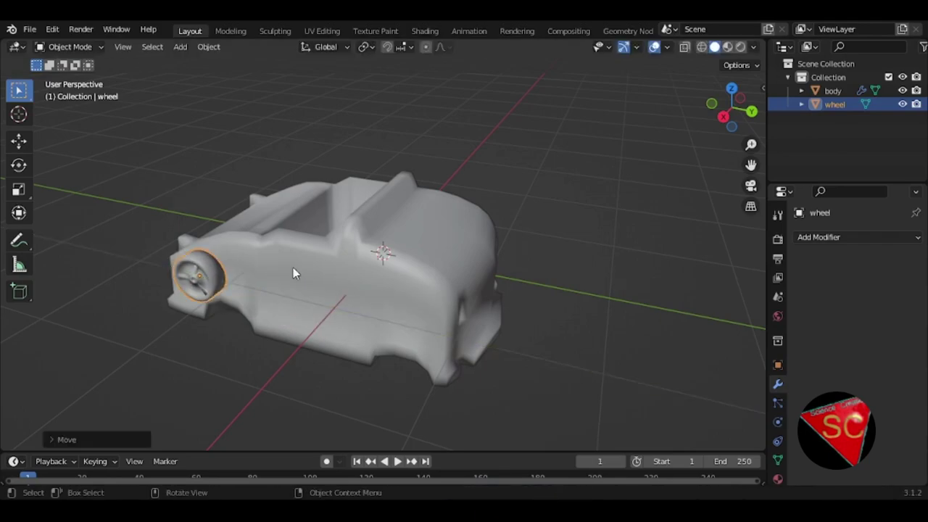
key(KP_3)
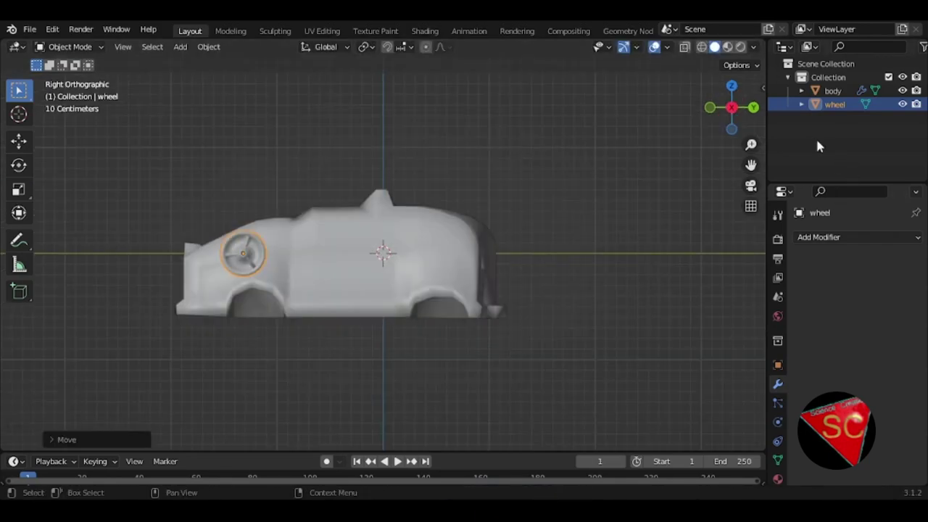
Move the wheel down toward the wheel arch in Object Mode.
click(101, 46)
click(68, 76)
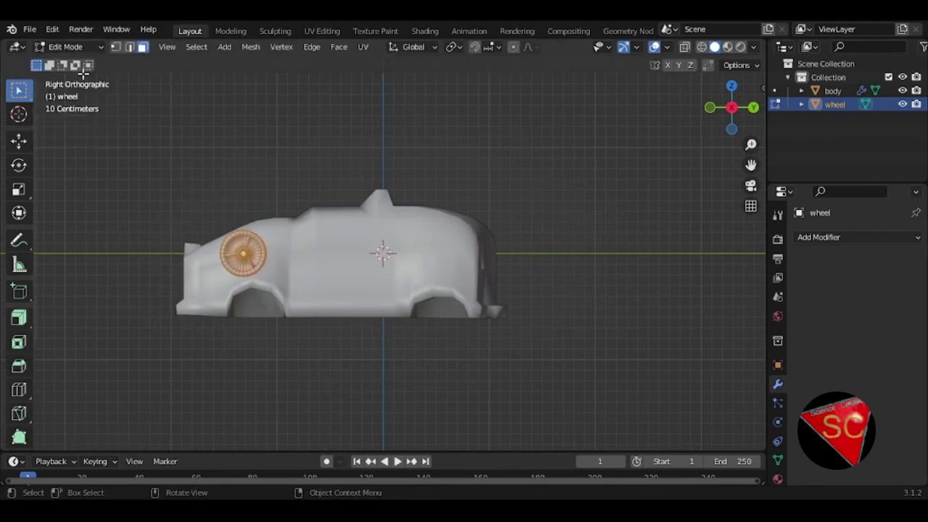
click(70, 46)
click(74, 62)
key(g)
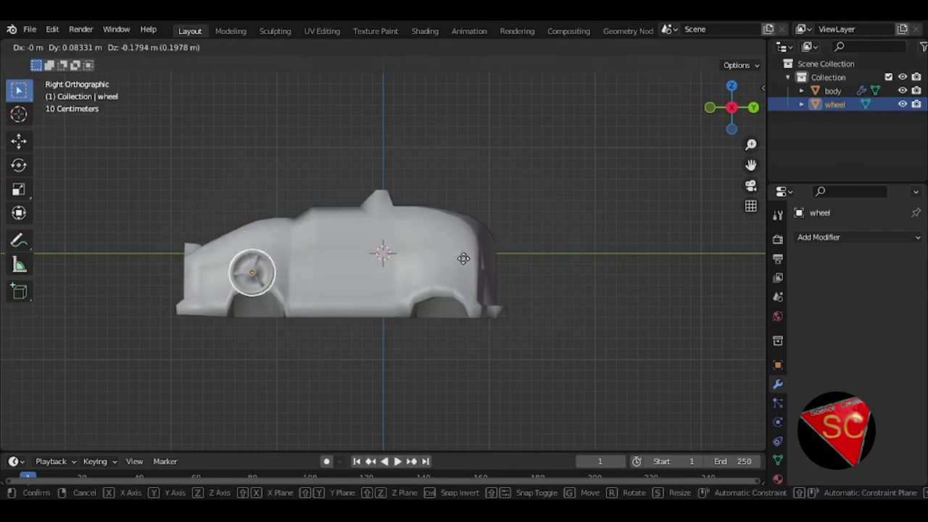
click(454, 300)
Enlarge the wheel mesh to about 1.23 scale in Edit Mode.
click(77, 47)
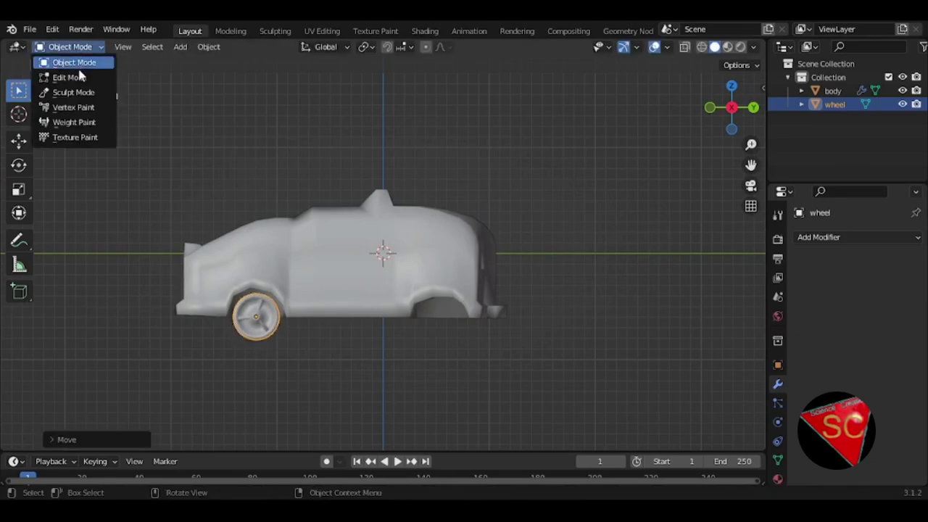
click(72, 75)
key(s)
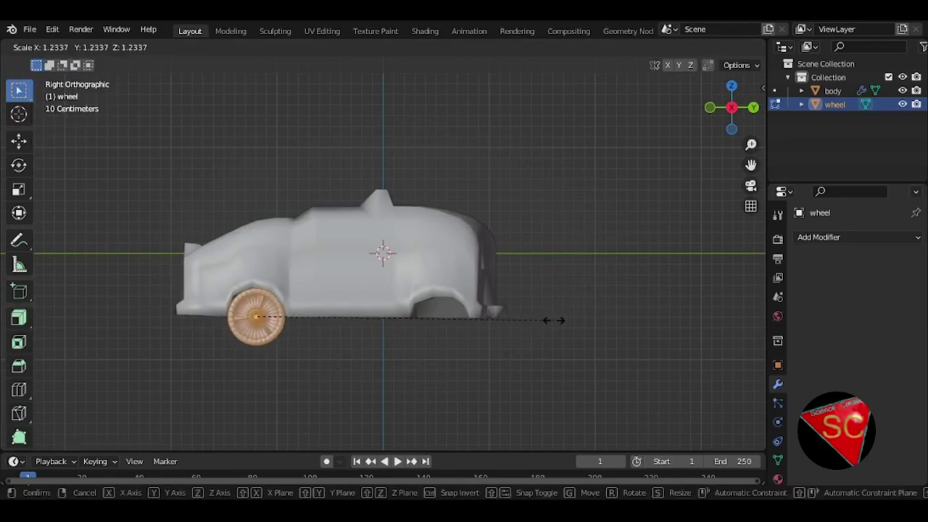
click(549, 322)
click(77, 47)
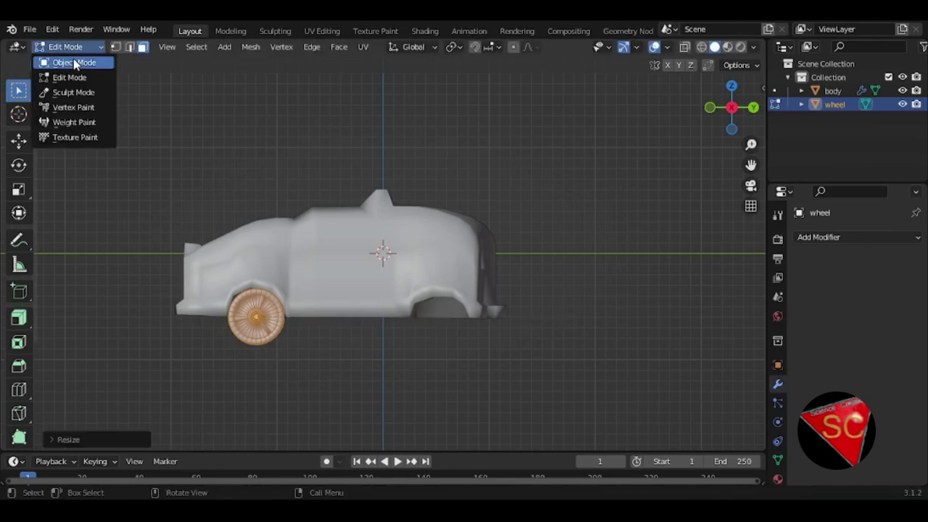
click(72, 62)
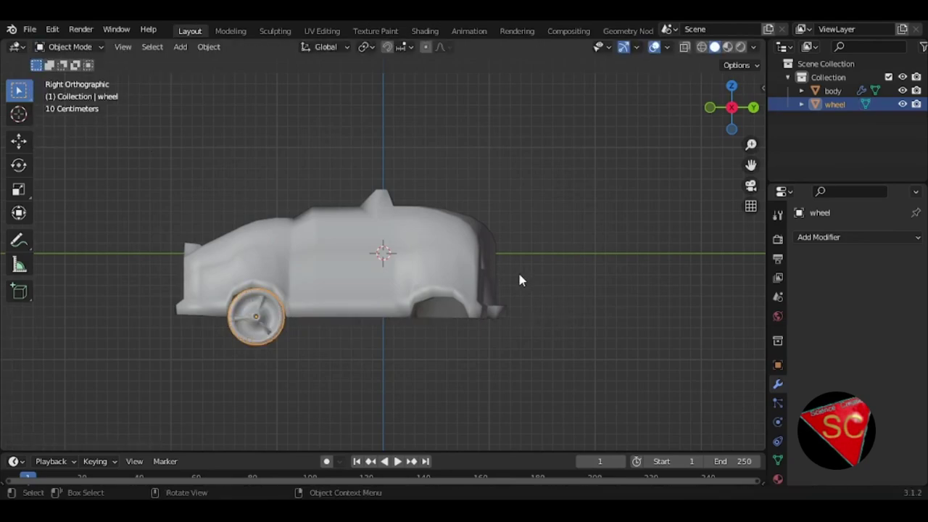
Slide the wheel along global X under the side arch, checking front and right views.
key(KP_1)
key(g)
key(z)
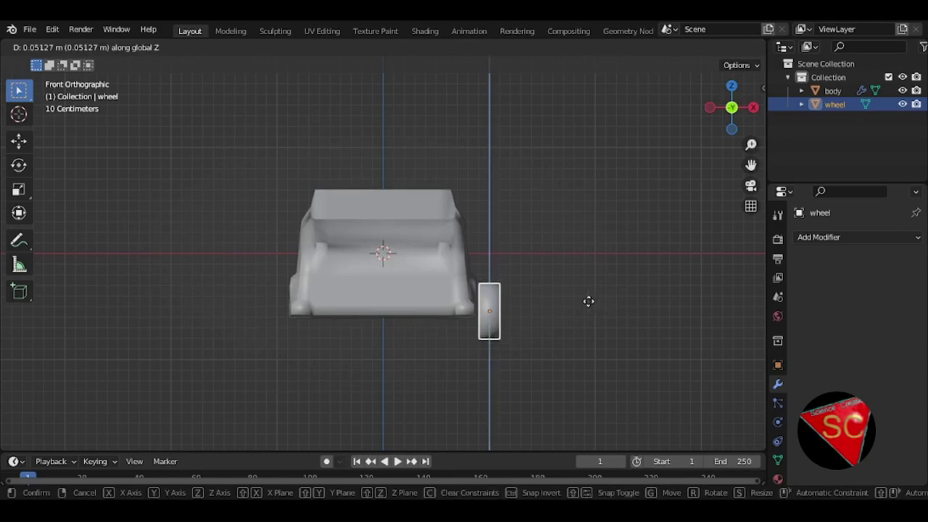
key(x)
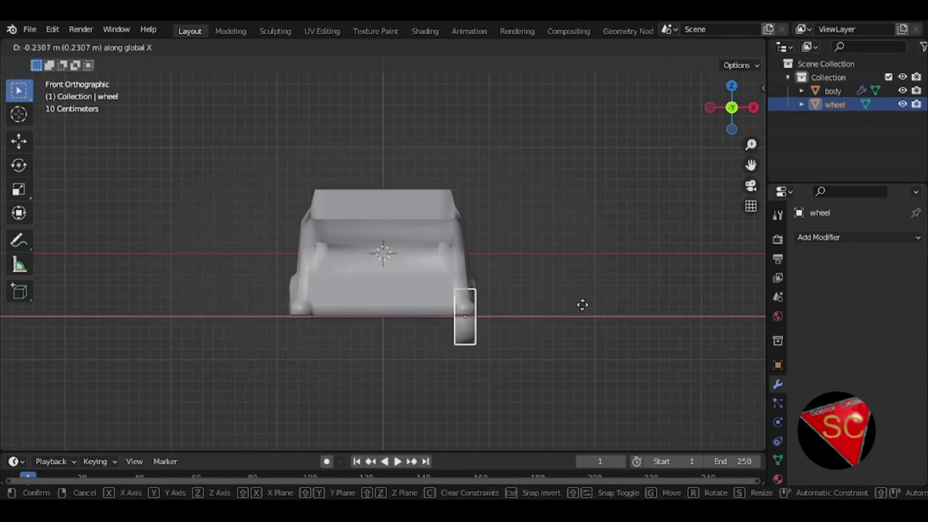
click(582, 305)
mouse_move(532, 305)
middle_down()
mouse_move(538, 254)
mouse_move(418, 244)
middle_up()
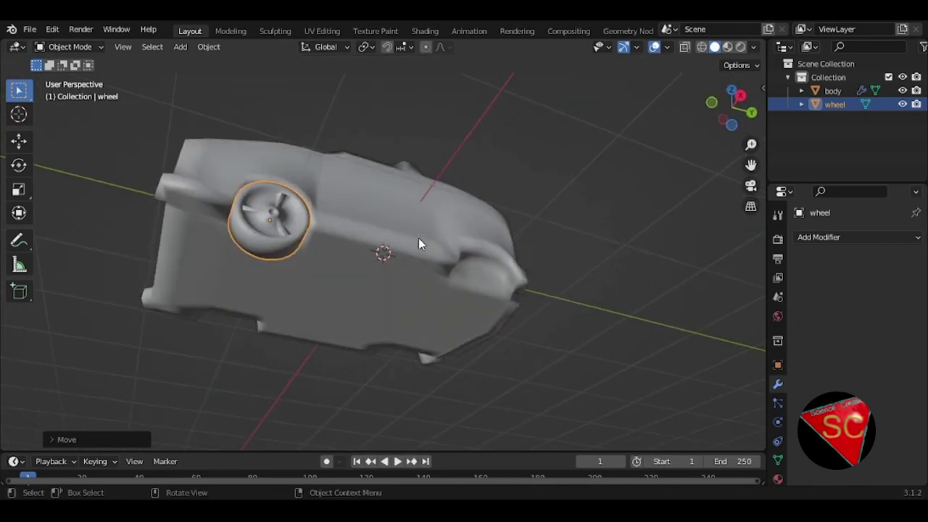
middle_drag(417, 245, 429, 362)
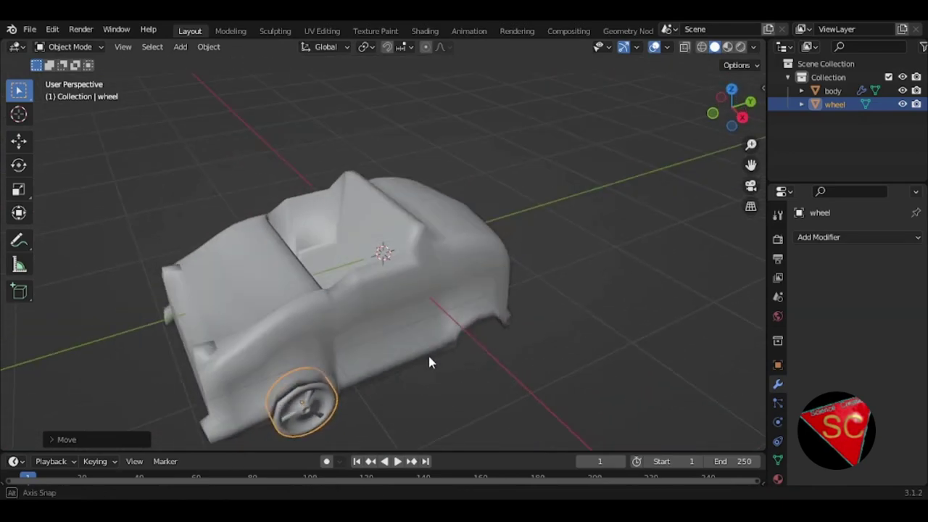
key(KP_1)
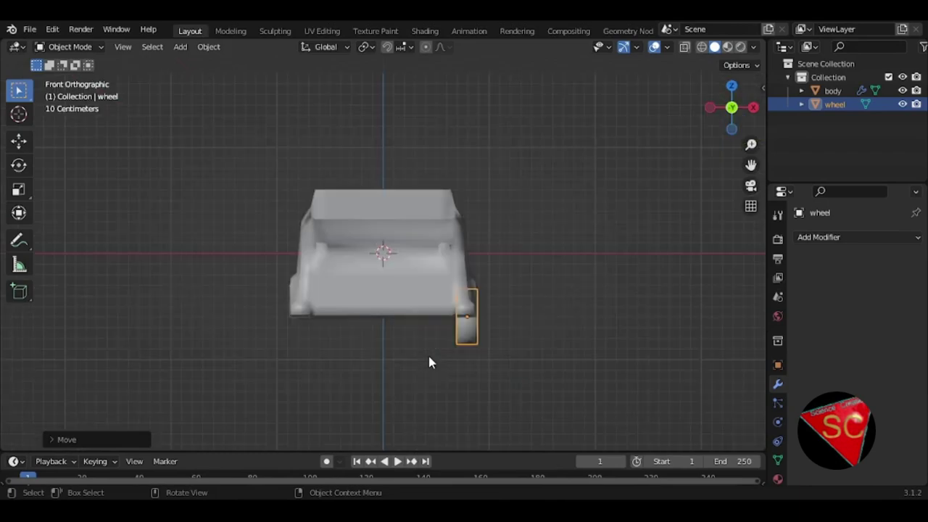
key(KP_3)
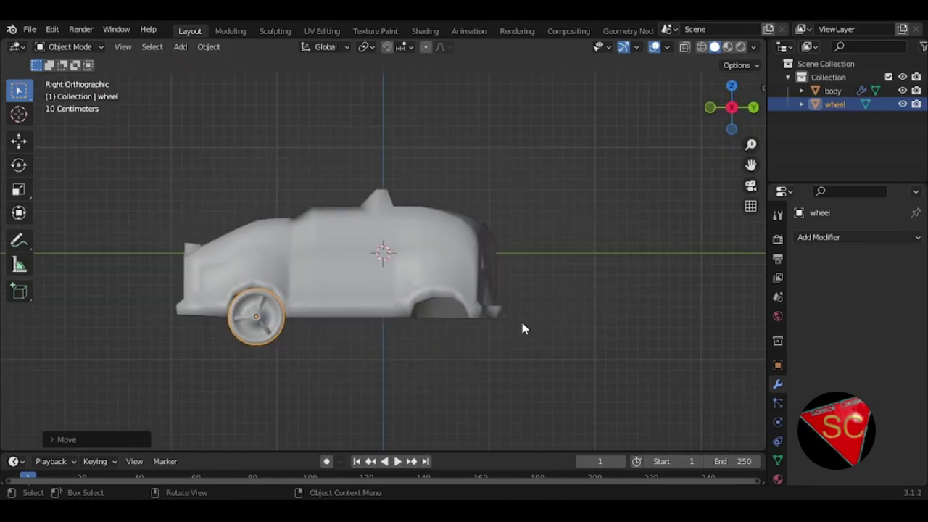
Duplicate the wheel as wheel.001, shift it 1.724 m along Y under the other arch, then select the body.
key(shift+d)
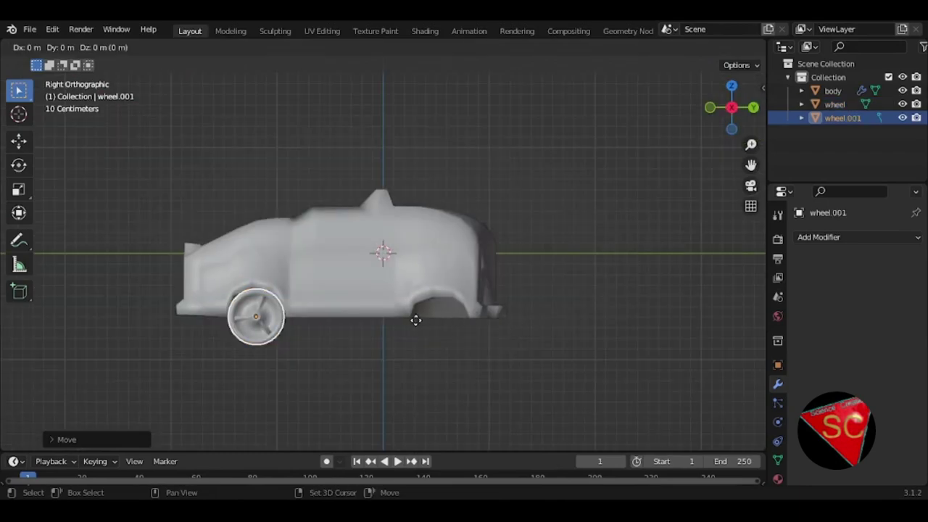
key(y)
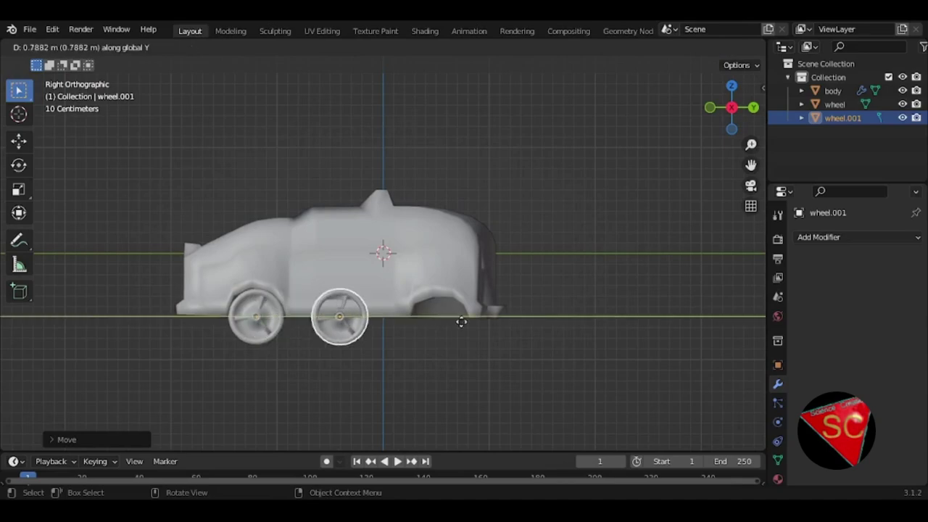
click(598, 327)
click(400, 269)
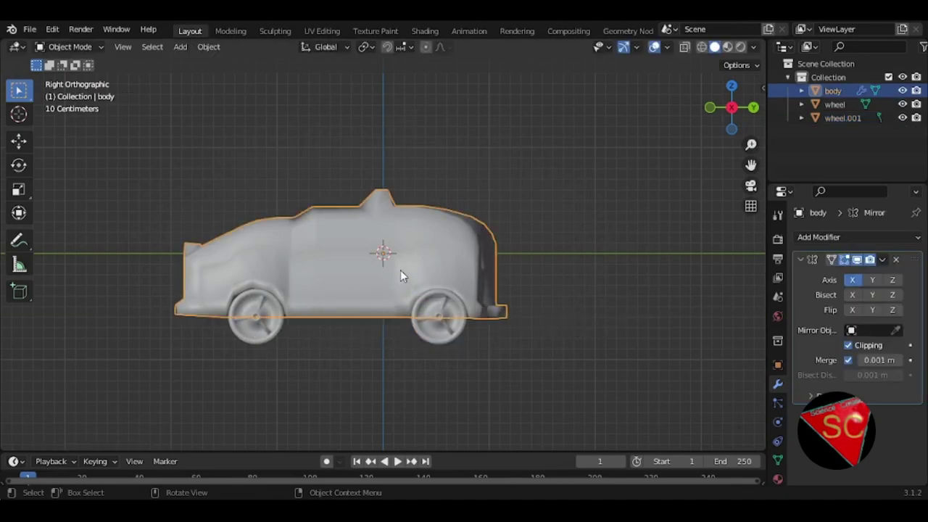
middle_drag(317, 191, 191, 145)
Put the car body in Edit Mode and hide wheel.001 to expose the arch.
click(82, 48)
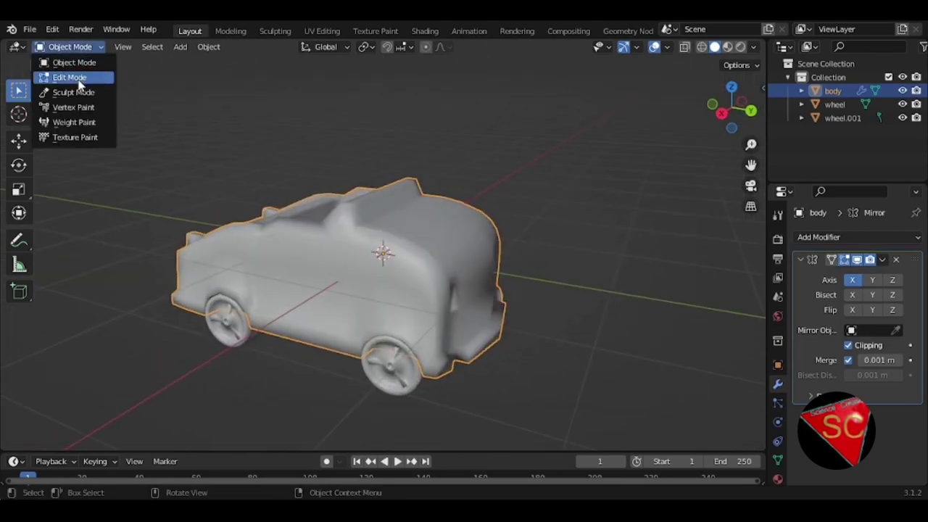
click(72, 77)
middle_drag(486, 305, 483, 254)
scroll(440, 275, up, 2)
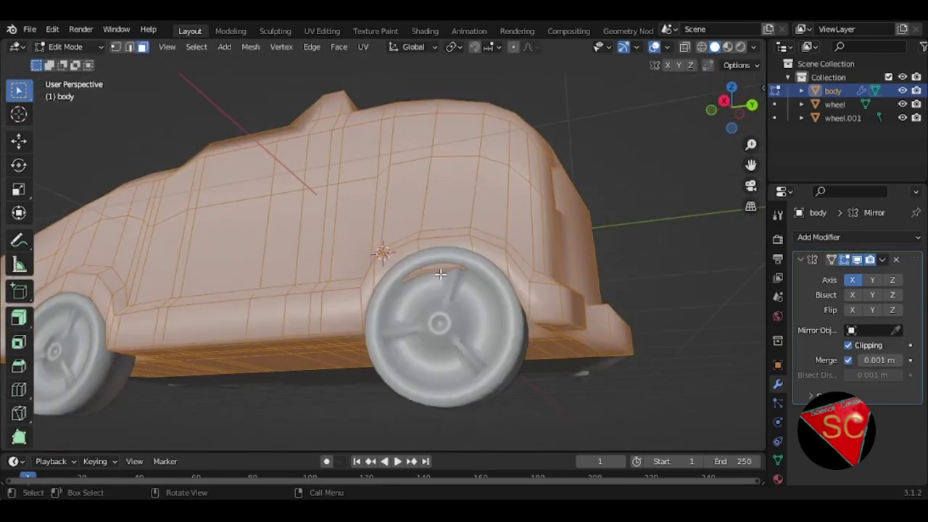
scroll(440, 275, up, 3)
click(903, 117)
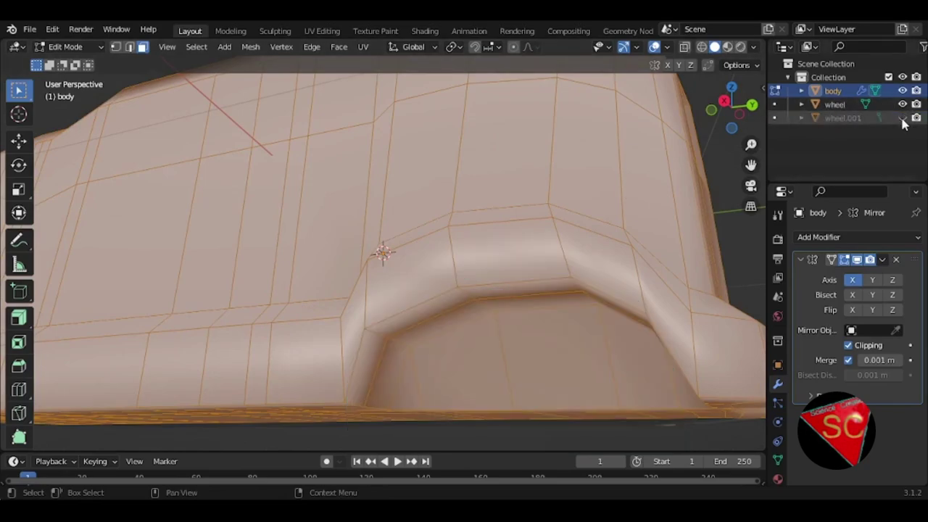
middle_drag(464, 239, 522, 255)
mouse_move(507, 288)
middle_down()
mouse_move(464, 218)
mouse_move(504, 217)
mouse_move(508, 263)
middle_up()
Select the face above the arch and raise it along Z with smooth proportional falloff.
key(2)
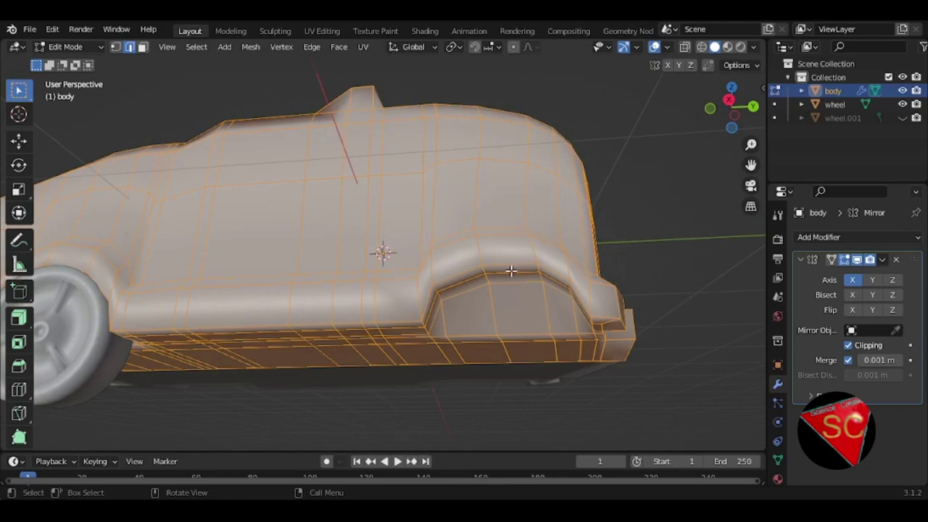
key(3)
key(alt+a)
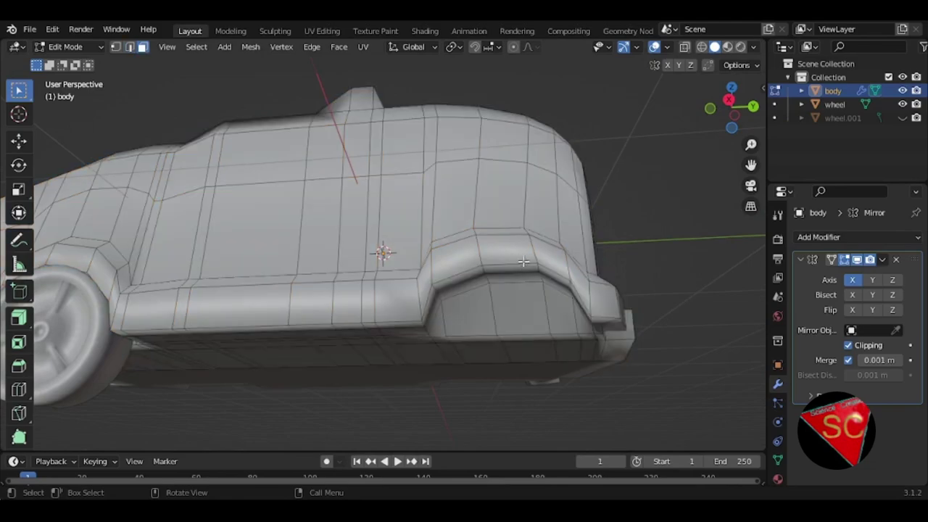
click(517, 269)
key(g)
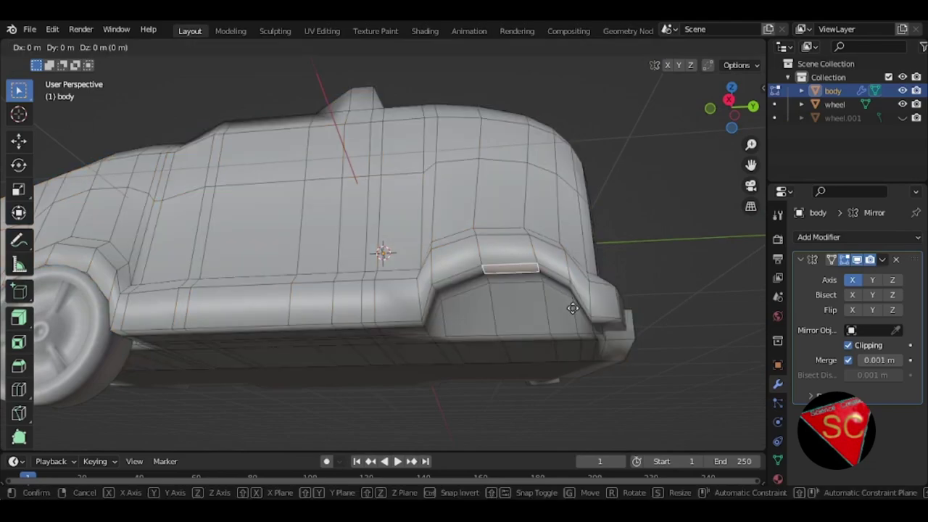
click(575, 300)
key(ctrl+z)
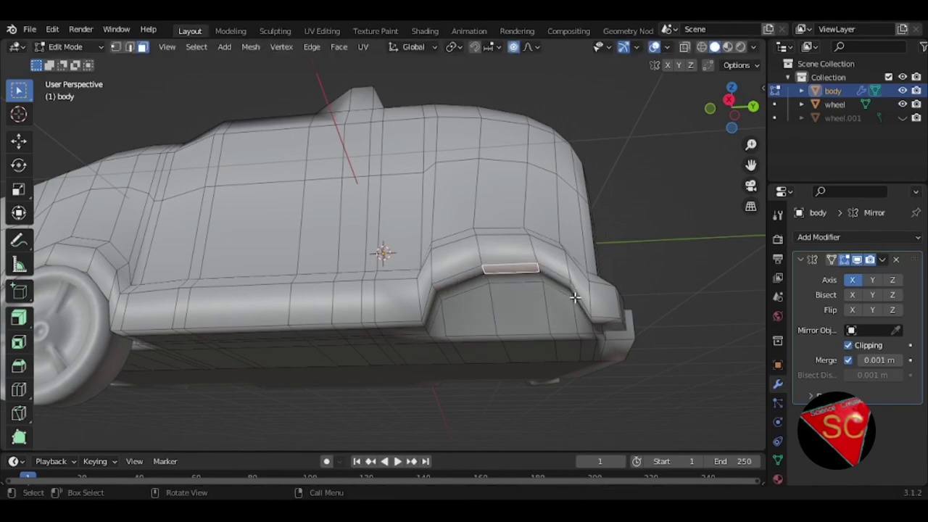
key(g)
key(z)
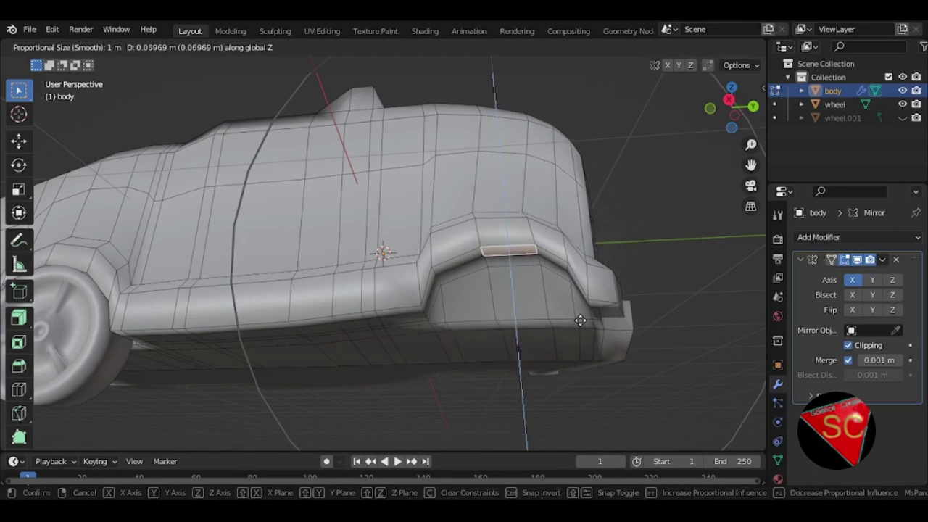
scroll(580, 318, up, 4)
scroll(580, 318, up, 6)
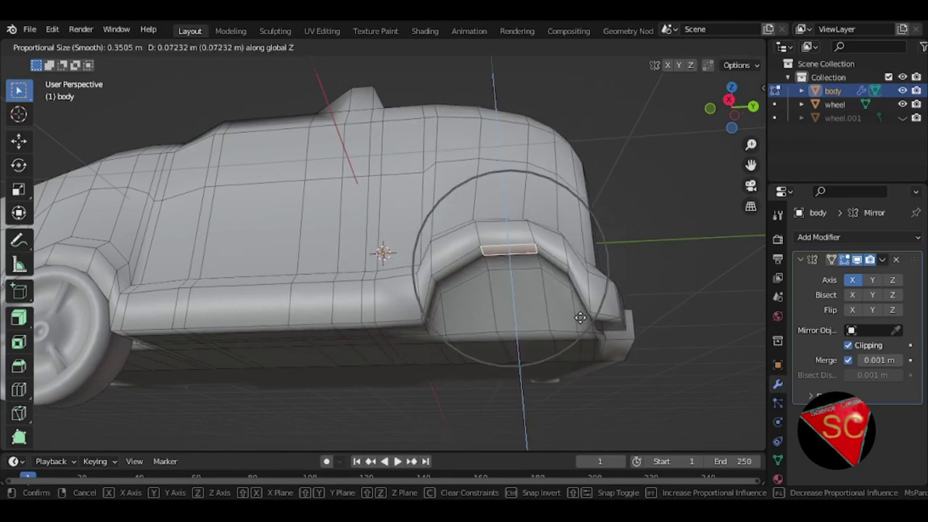
click(580, 318)
Raise the arch face a little more, show wheel.001 again, and return to Object Mode.
middle_drag(574, 275, 550, 318)
key(g)
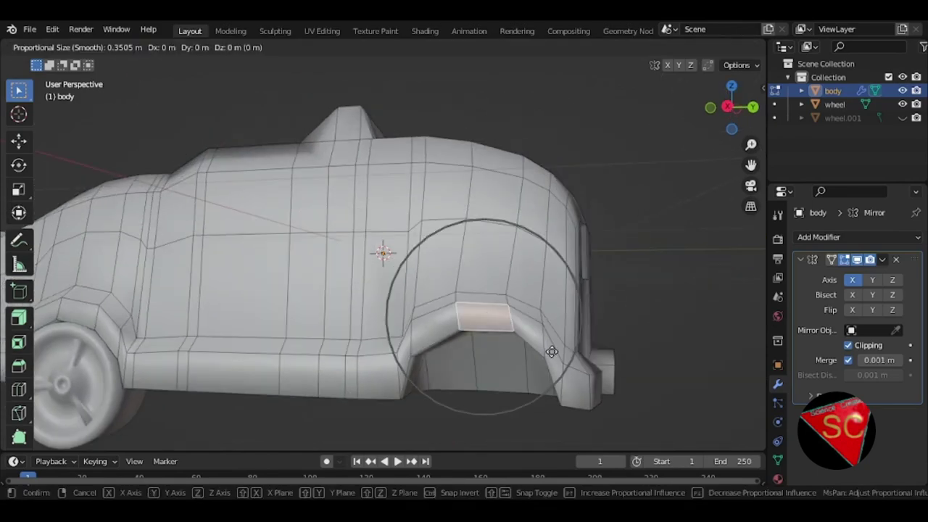
click(553, 344)
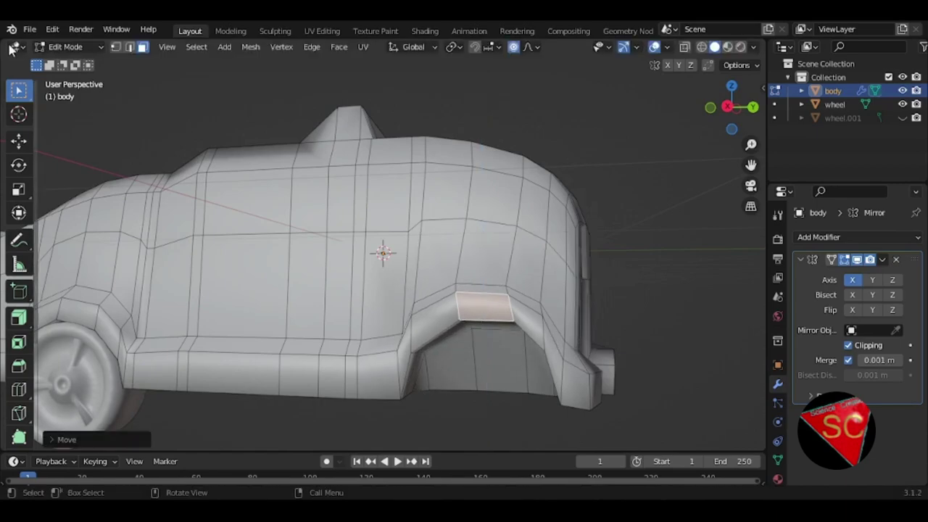
click(903, 118)
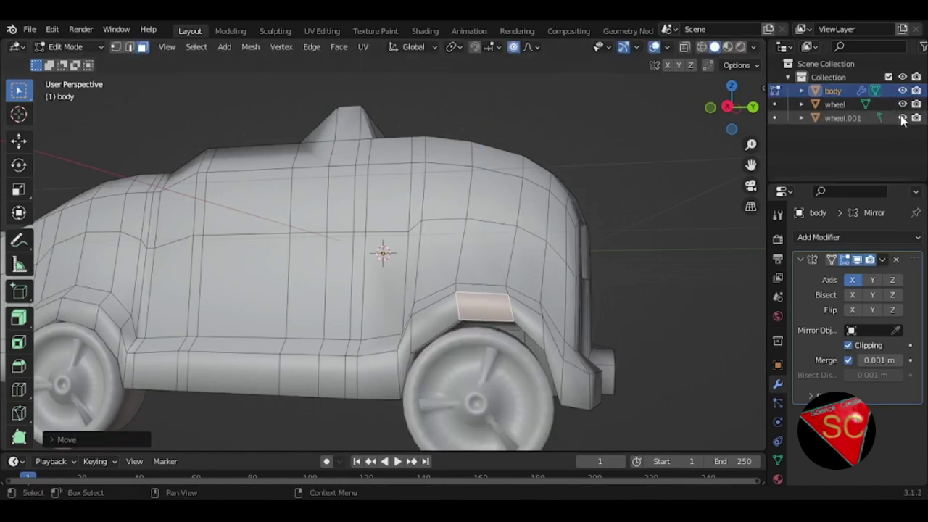
key(g)
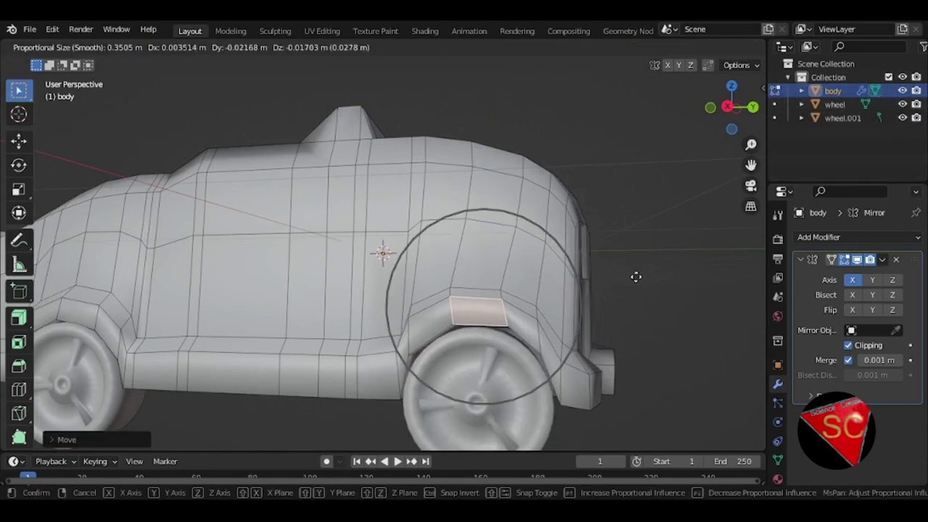
click(636, 276)
middle_drag(636, 277, 624, 181)
click(65, 46)
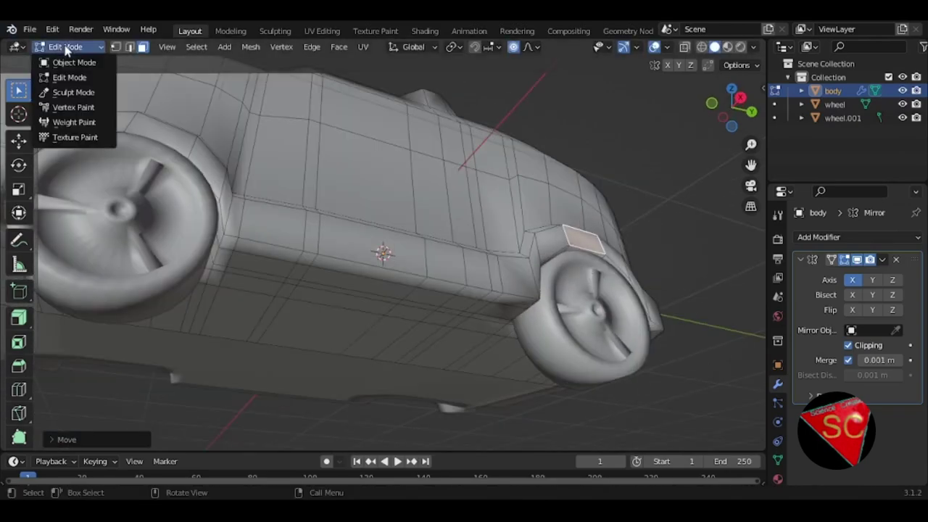
click(74, 62)
mouse_move(74, 62)
middle_down()
mouse_move(231, 90)
mouse_move(535, 211)
mouse_move(401, 254)
mouse_move(452, 244)
mouse_move(512, 251)
middle_up()
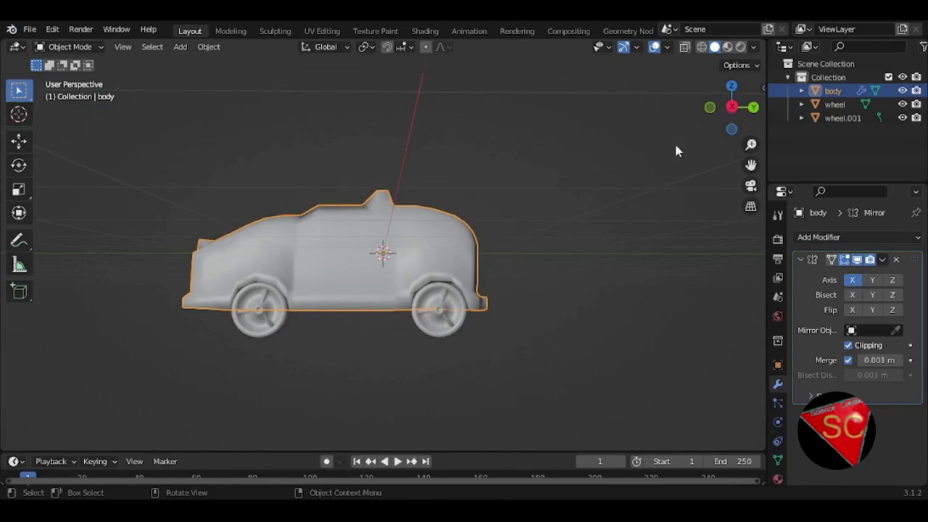
Select both wheels and duplicate them in place as wheel.002 and wheel.003.
click(842, 120)
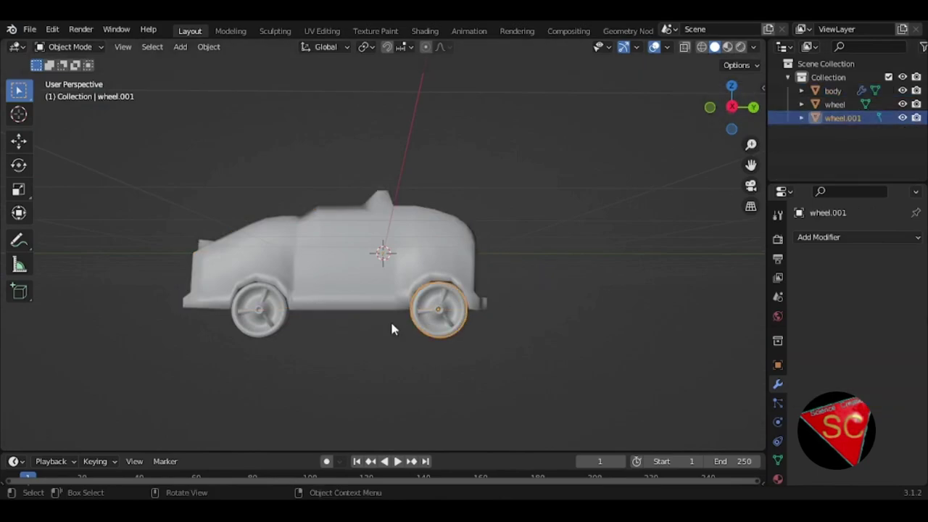
shift+click(276, 319)
key(KP_1)
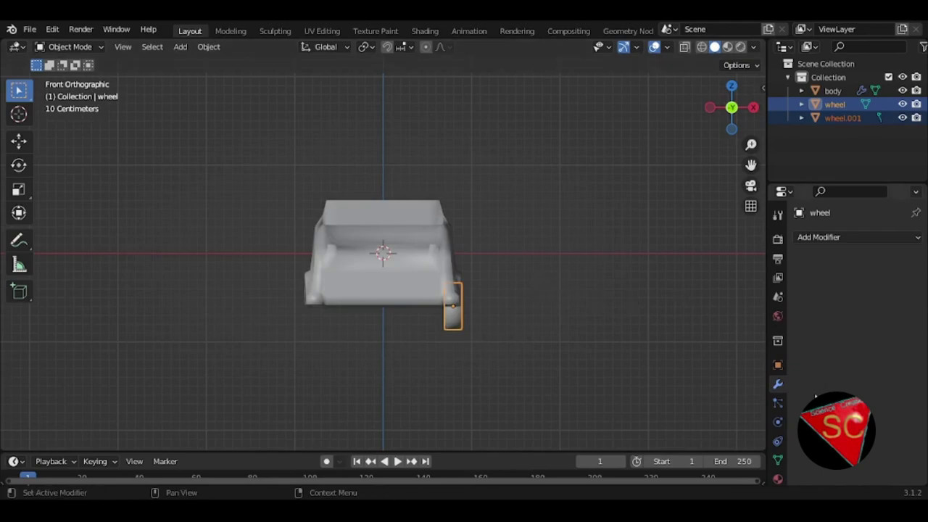
click(778, 365)
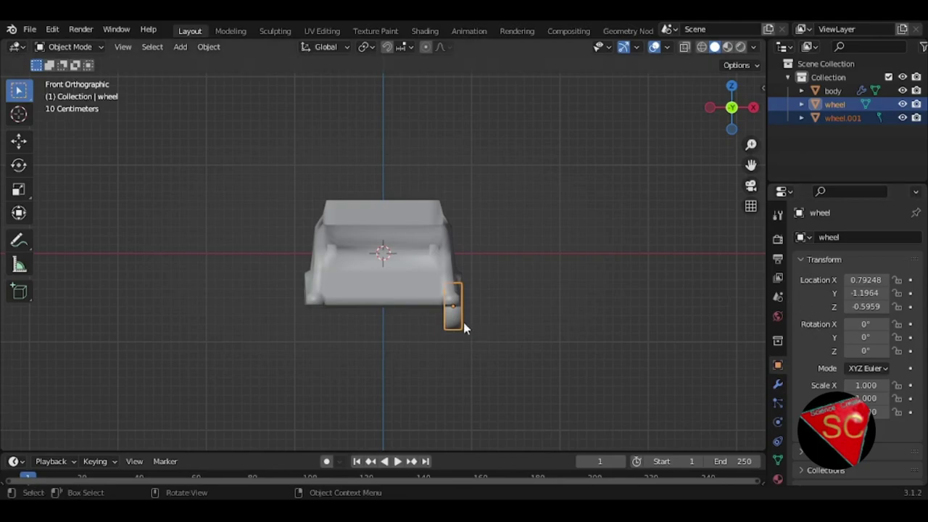
key(shift+d)
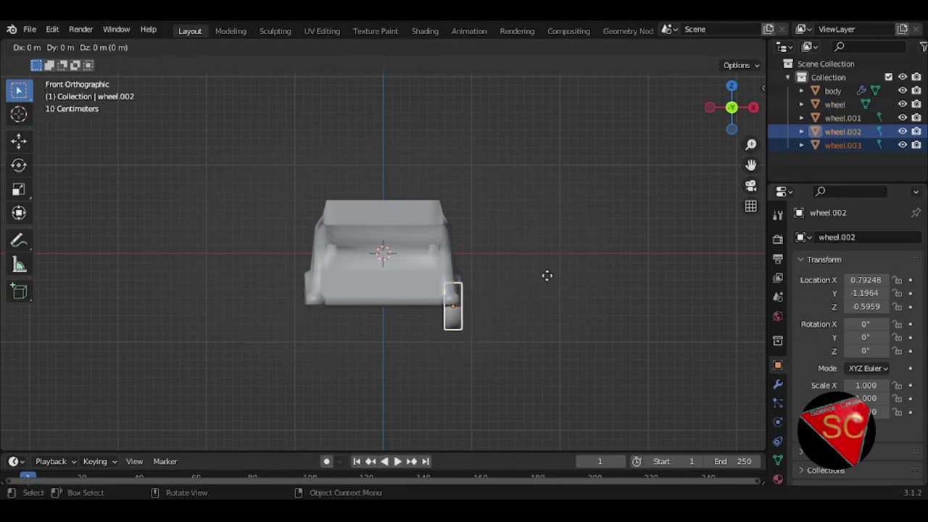
right_click(547, 275)
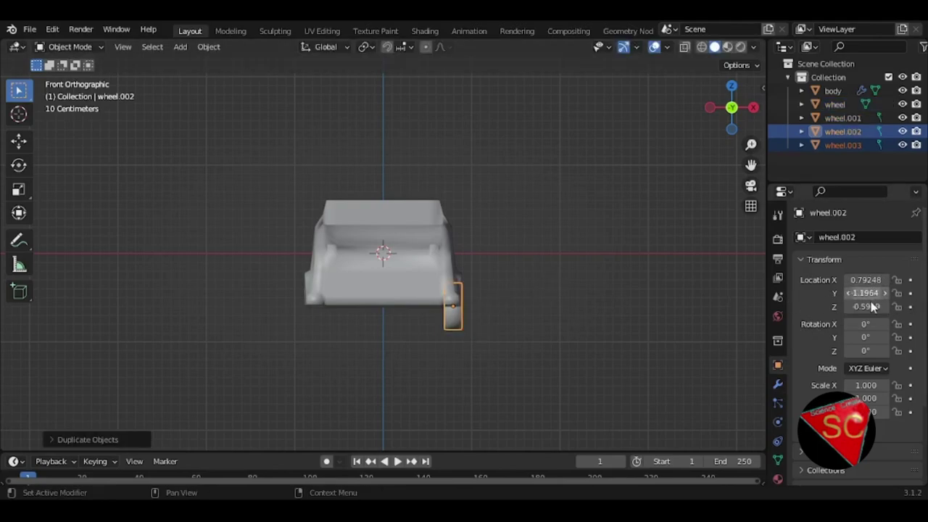
Try negating the copies' Location X, then undo the change.
click(860, 281)
key(Home)
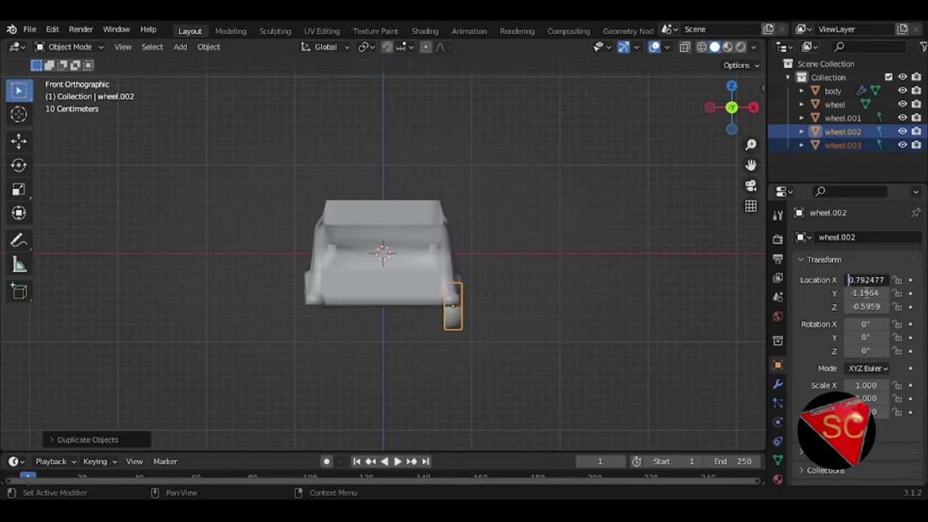
text(-)
key(Return)
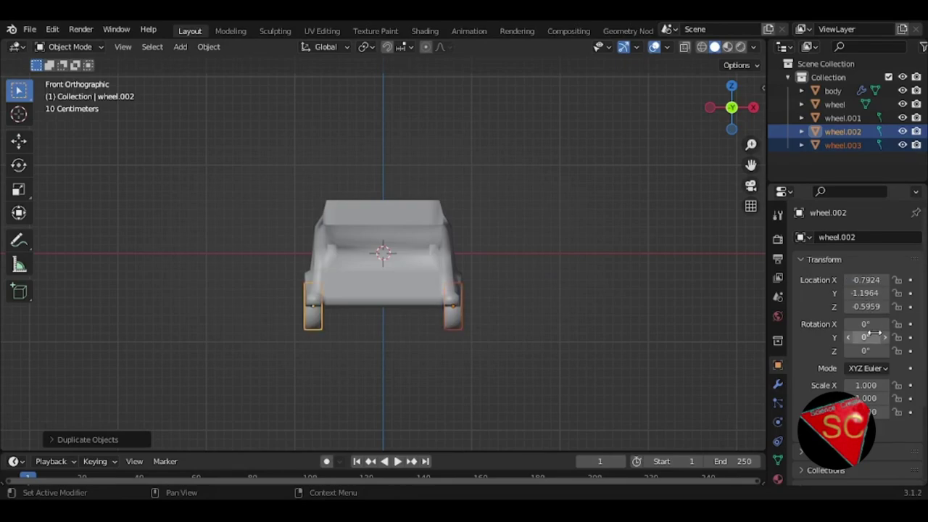
mouse_move(626, 348)
middle_down()
mouse_move(565, 210)
mouse_move(592, 233)
mouse_move(425, 266)
middle_up()
key(ctrl+z)
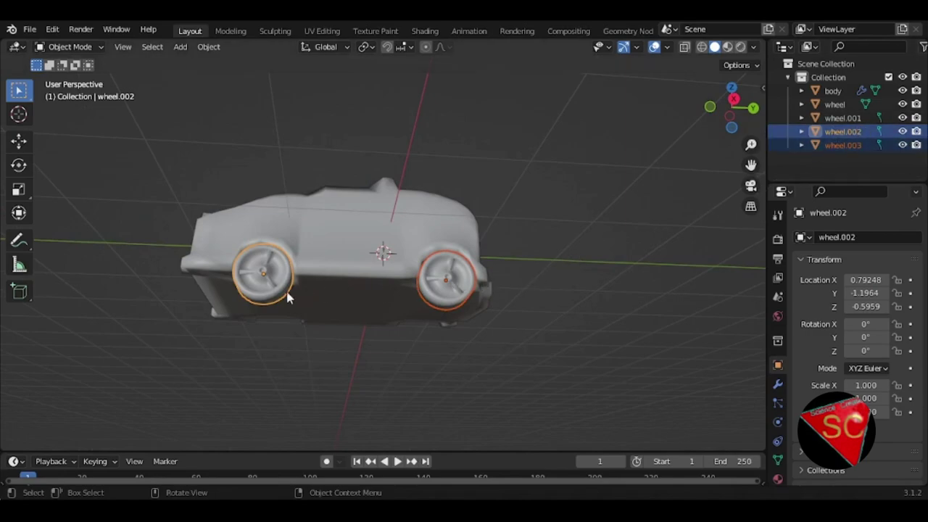
Reselect wheel.002 and wheel.003 and set wheel.002's Location X to -0.7924.
click(300, 288)
click(450, 285)
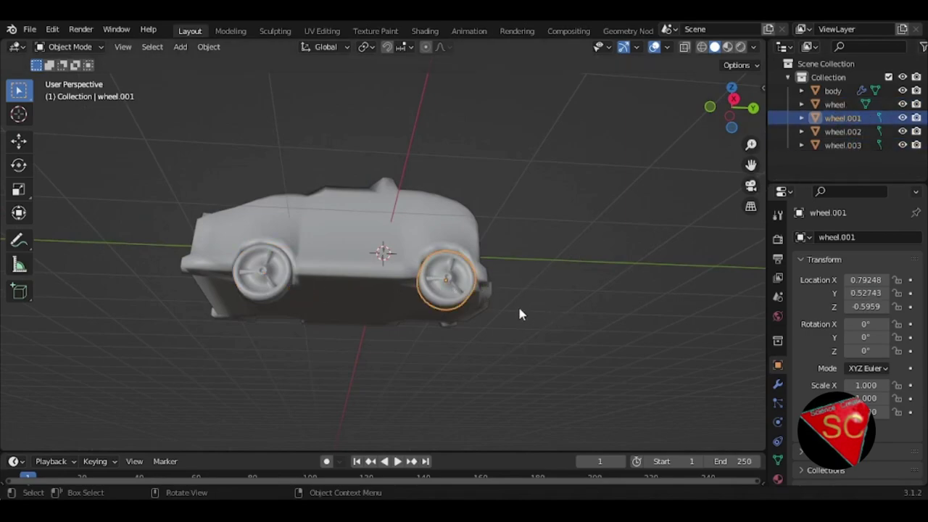
click(834, 131)
click(836, 145)
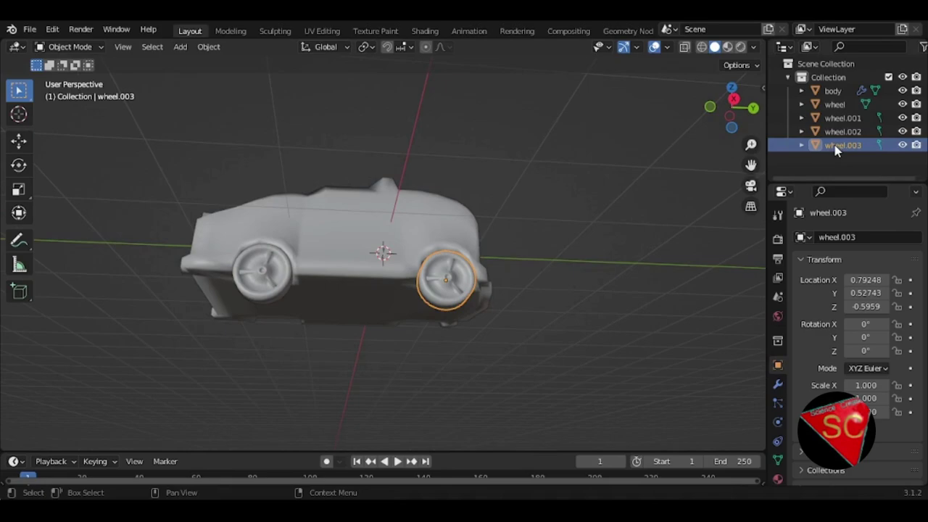
click(837, 131)
shift+click(834, 144)
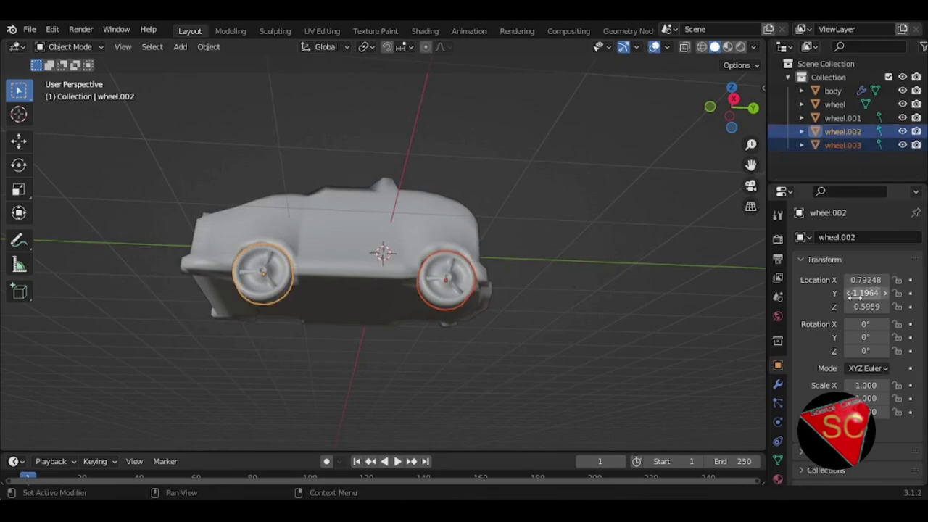
drag(859, 280, 875, 312)
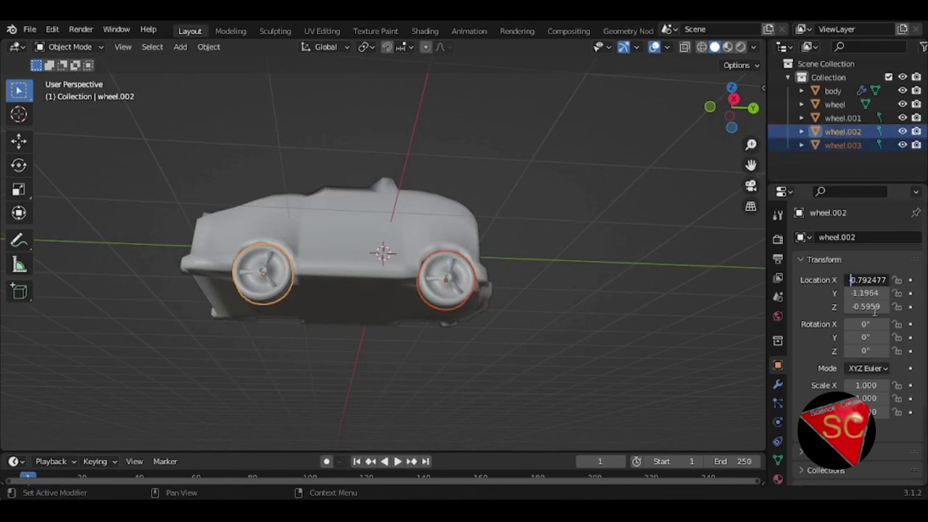
text(-)
key(Return)
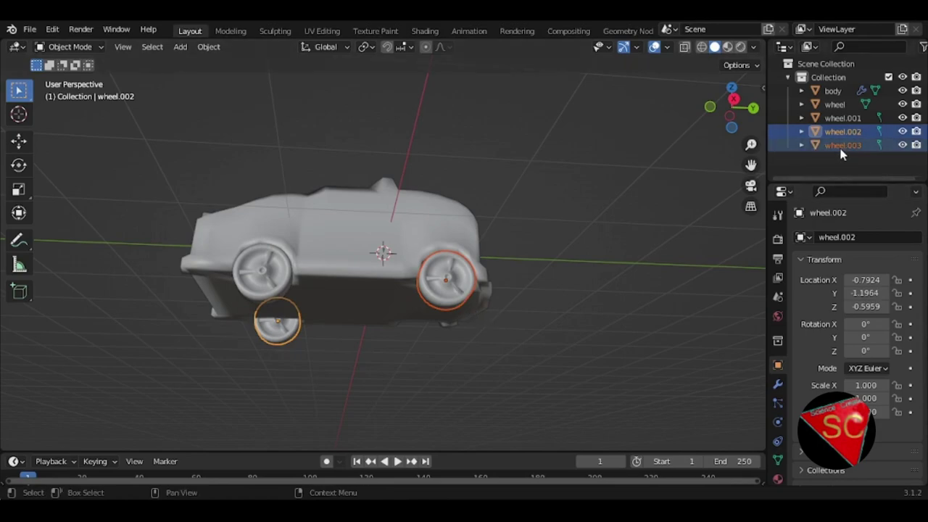
Set wheel.003's Location X to -0.7924 as well and clear the selection.
click(841, 145)
click(860, 280)
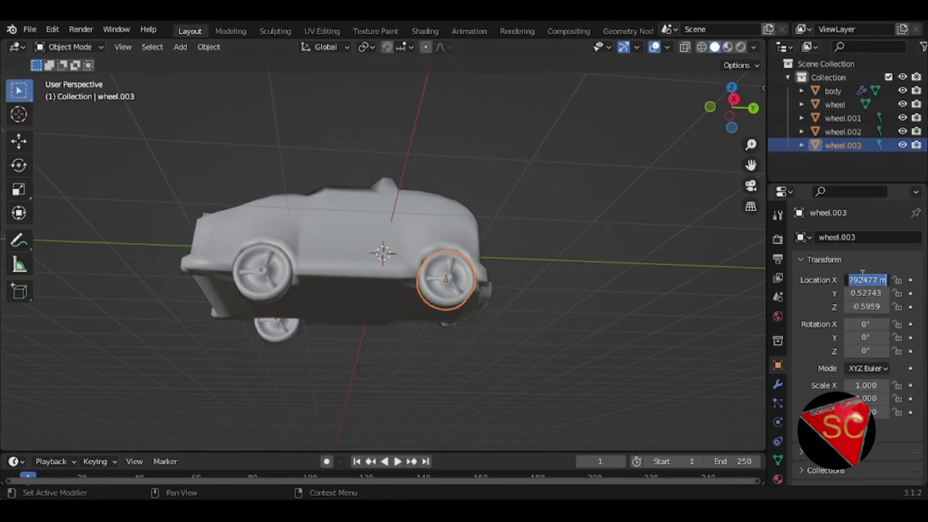
text(-)
key(Return)
mouse_move(482, 298)
middle_down()
mouse_move(445, 253)
mouse_move(599, 256)
mouse_move(599, 354)
mouse_move(551, 238)
mouse_move(464, 218)
mouse_move(396, 228)
mouse_move(444, 212)
mouse_move(435, 212)
middle_up()
click(551, 238)
Put the car body in Edit Mode and select a vertical edge path at its end.
click(237, 297)
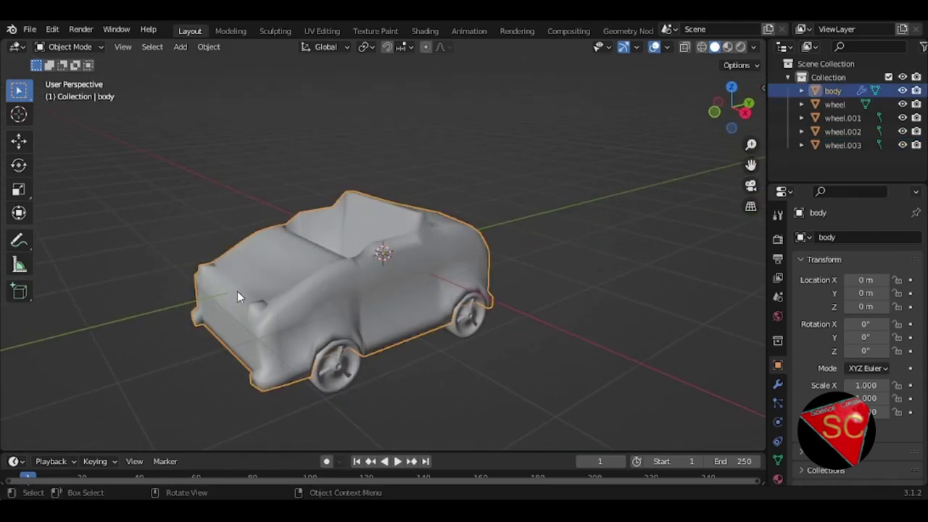
click(69, 46)
click(82, 77)
middle_drag(83, 76, 271, 294)
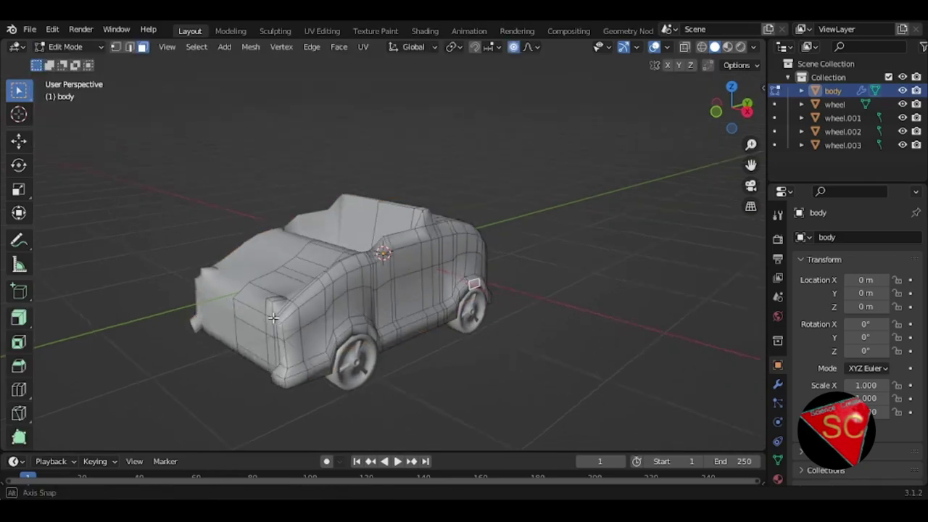
click(273, 295)
key(2)
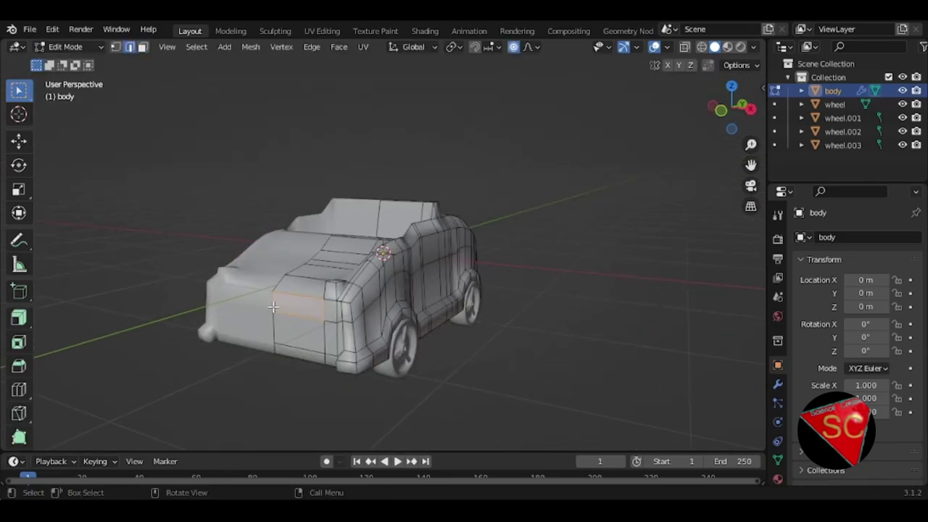
key(alt+a)
ctrl+click(274, 351)
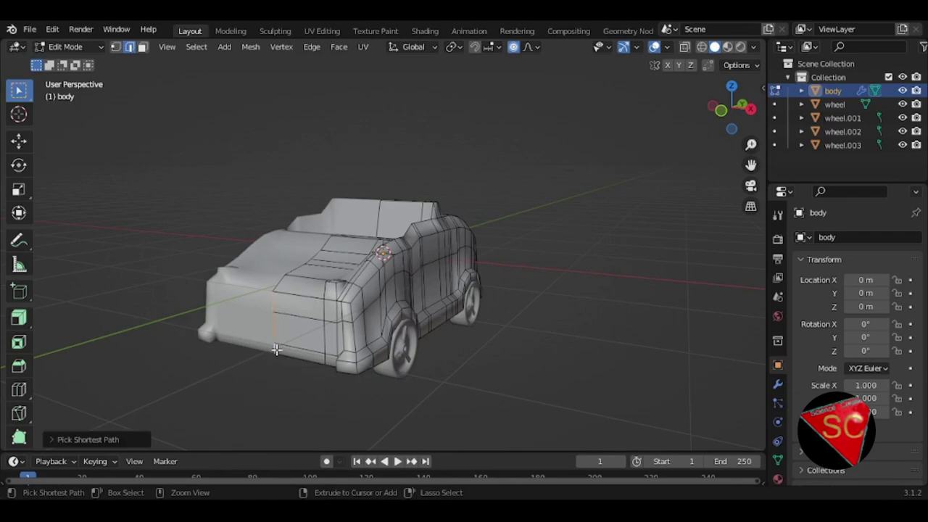
Push the selected edges along Y with smooth proportional falloff.
key(g)
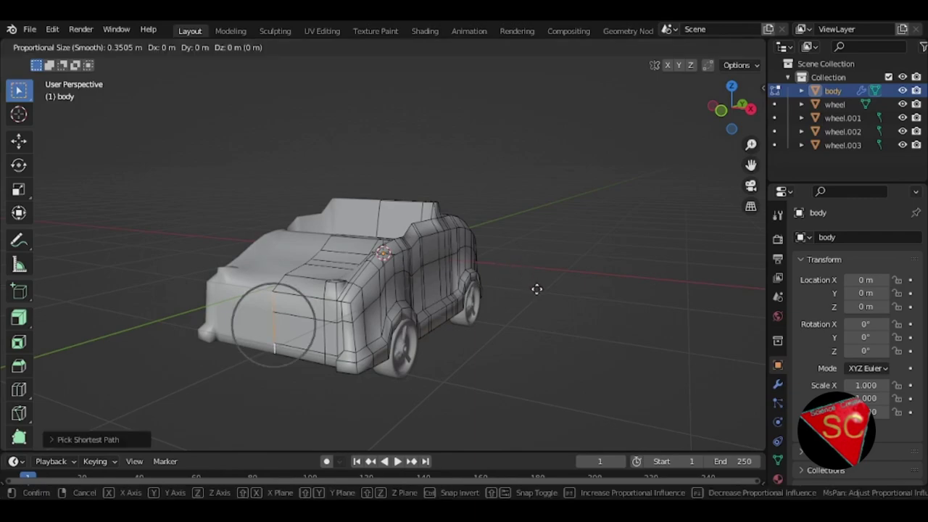
key(y)
scroll(536, 290, down, 2)
scroll(530, 291, down, 3)
scroll(525, 293, down, 4)
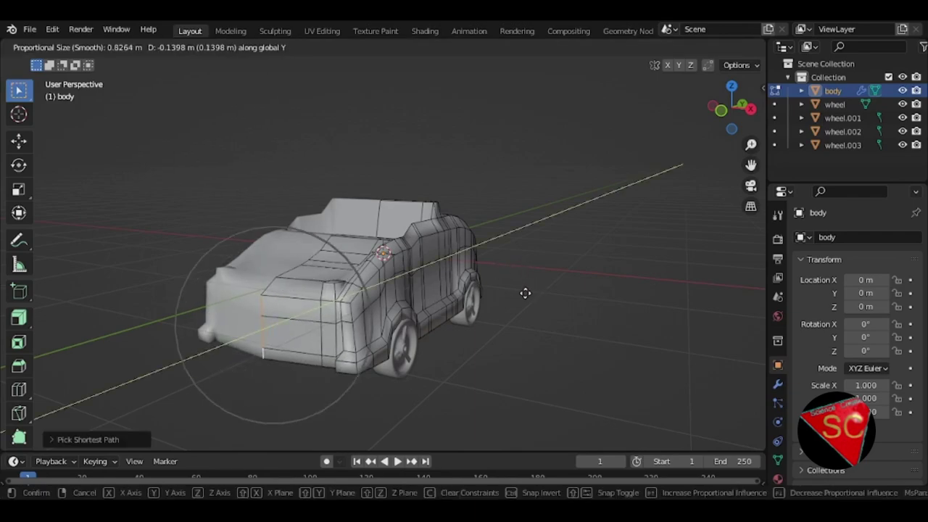
click(525, 293)
Return to Object Mode and save vehicle 1.blend.
click(65, 47)
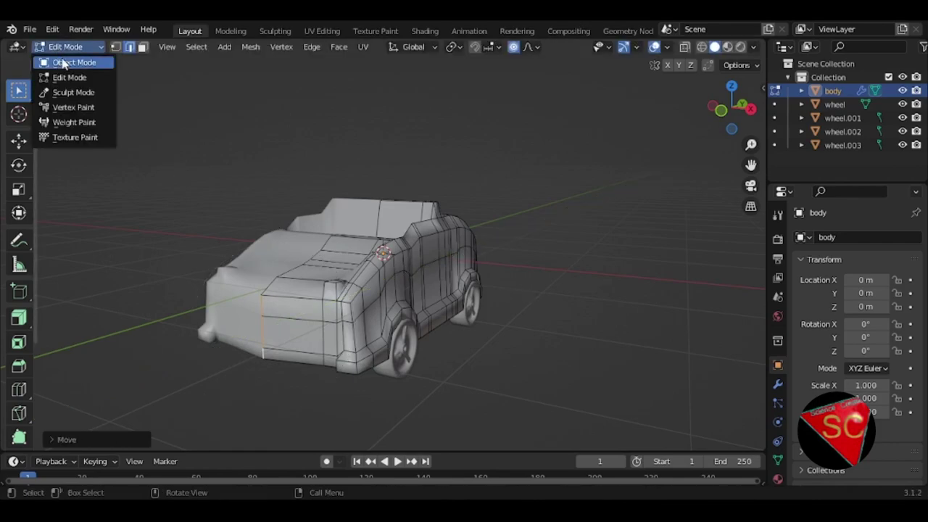
click(62, 63)
mouse_move(455, 172)
middle_down()
mouse_move(288, 236)
mouse_move(358, 257)
mouse_move(380, 201)
middle_up()
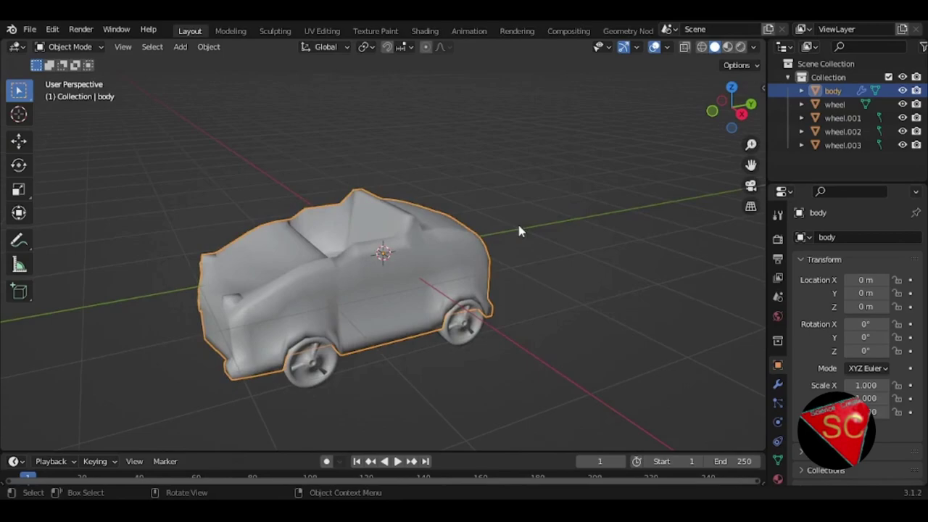
mouse_move(519, 227)
middle_down()
mouse_move(498, 183)
mouse_move(484, 201)
mouse_move(478, 266)
middle_up()
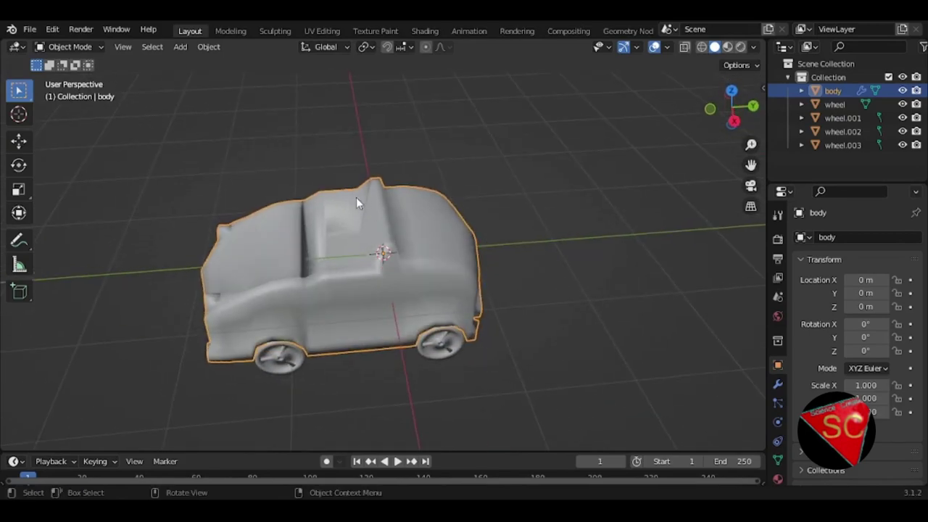
key(ctrl+s)
mouse_move(390, 257)
middle_down()
mouse_move(467, 213)
mouse_move(573, 246)
mouse_move(343, 198)
mouse_move(425, 172)
mouse_move(435, 242)
mouse_move(540, 249)
mouse_move(501, 259)
mouse_move(496, 321)
mouse_move(478, 270)
mouse_move(313, 247)
mouse_move(555, 237)
mouse_move(535, 196)
mouse_move(407, 230)
middle_up()
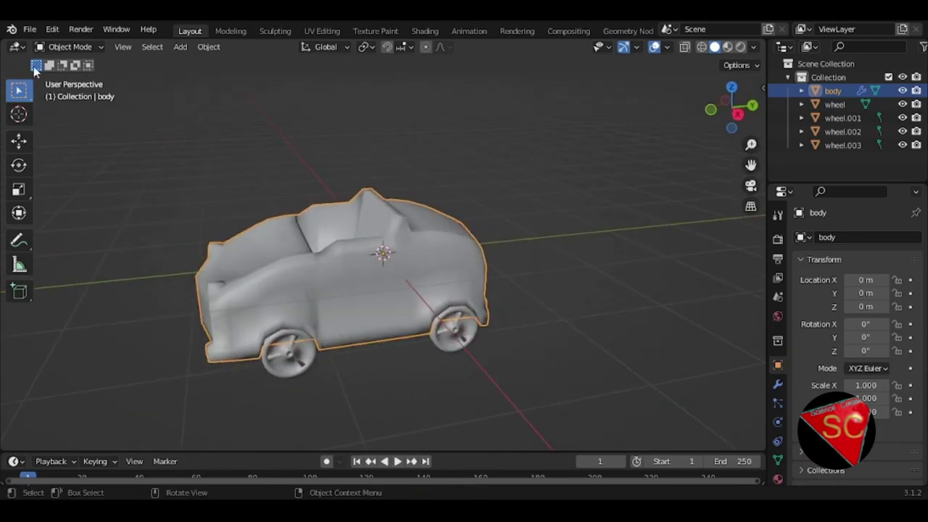
Add a new cube and scale its mesh down in Edit Mode.
click(67, 46)
click(59, 76)
middle_drag(279, 197, 261, 182)
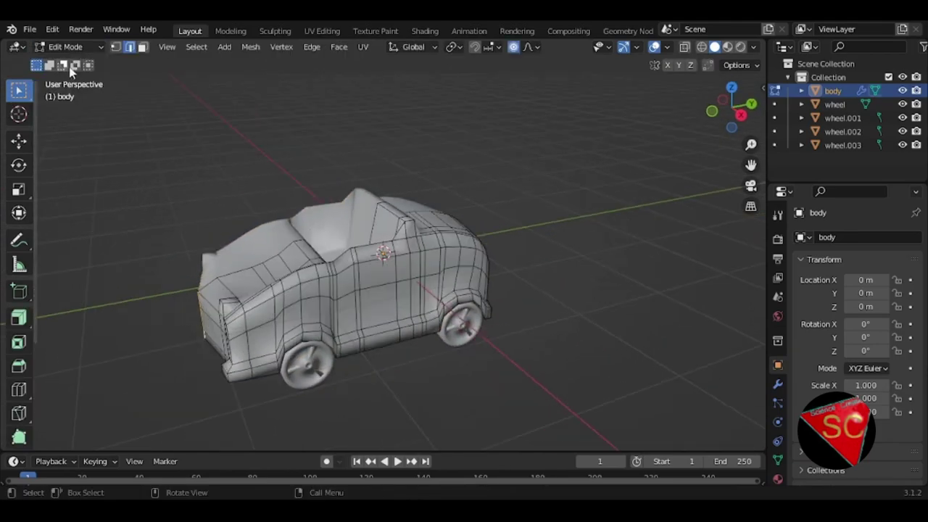
click(67, 46)
click(60, 63)
key(shift+a)
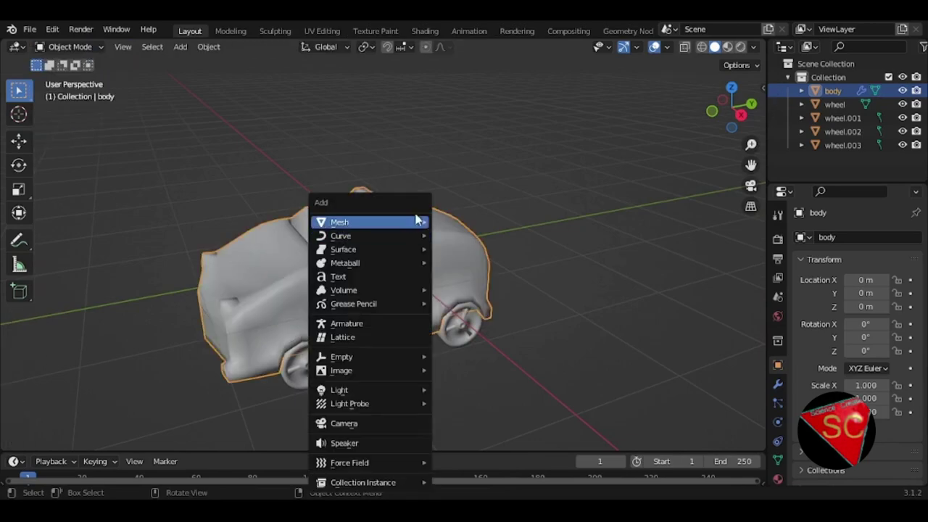
mouse_move(369, 222)
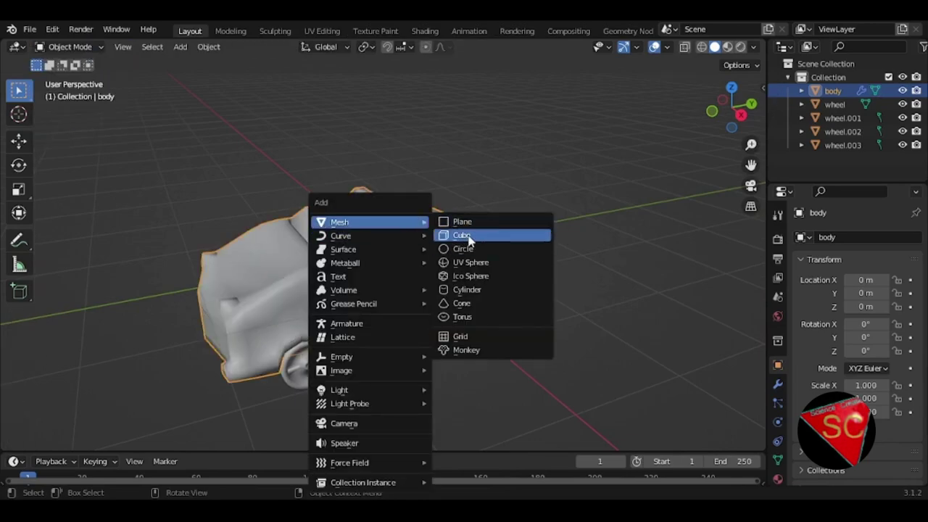
click(464, 235)
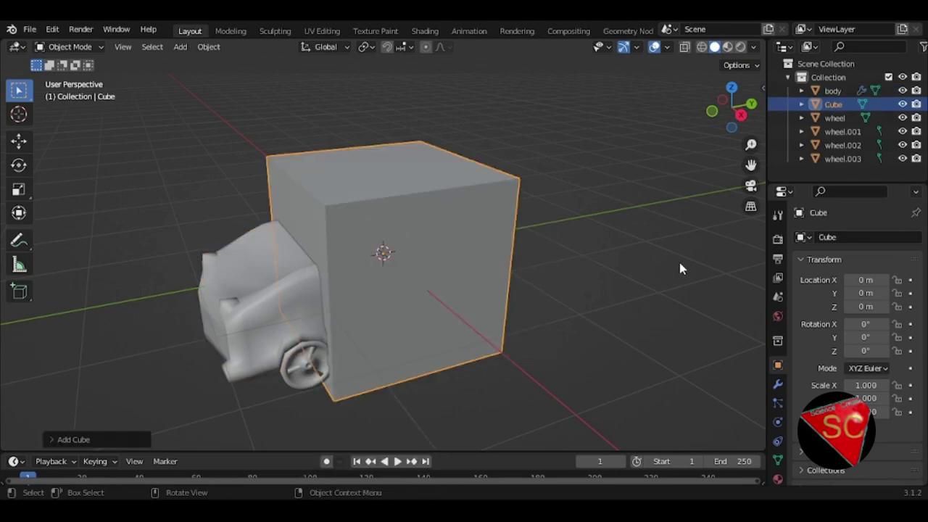
click(90, 48)
click(76, 76)
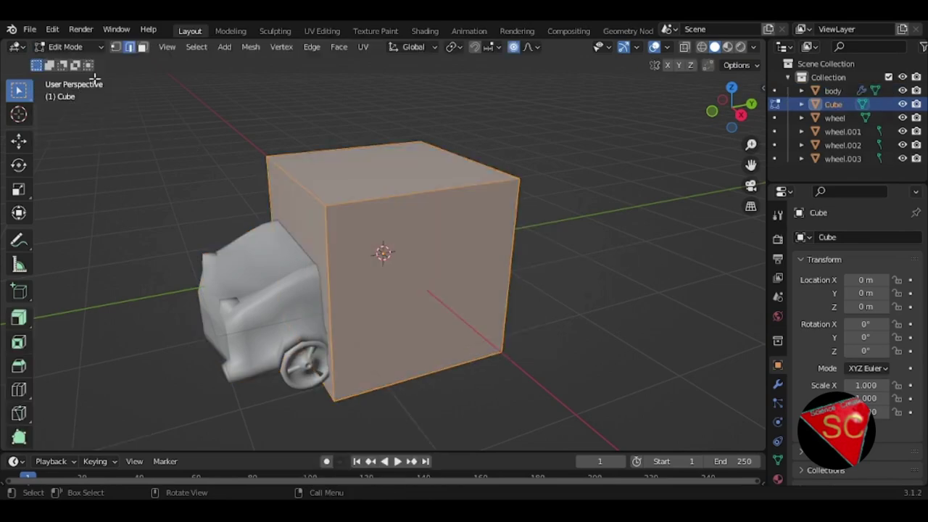
key(s)
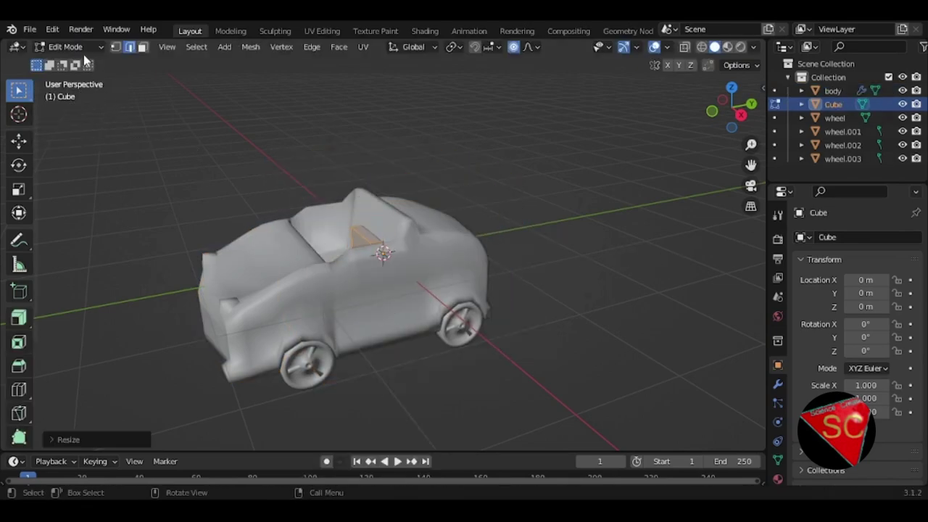
click(83, 47)
click(93, 62)
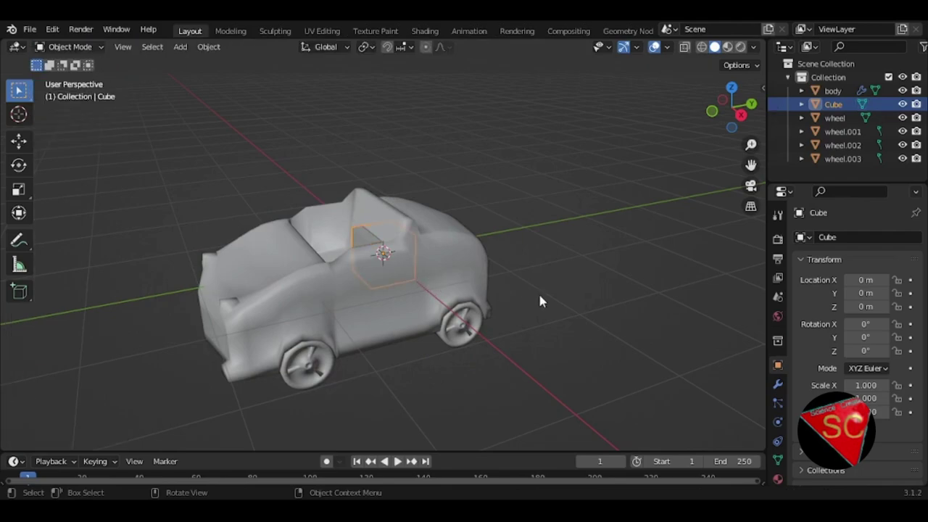
From the right view, move the cube onto the roof-front at Y -0.8689, Z 0.33066.
key(KP_3)
key(g)
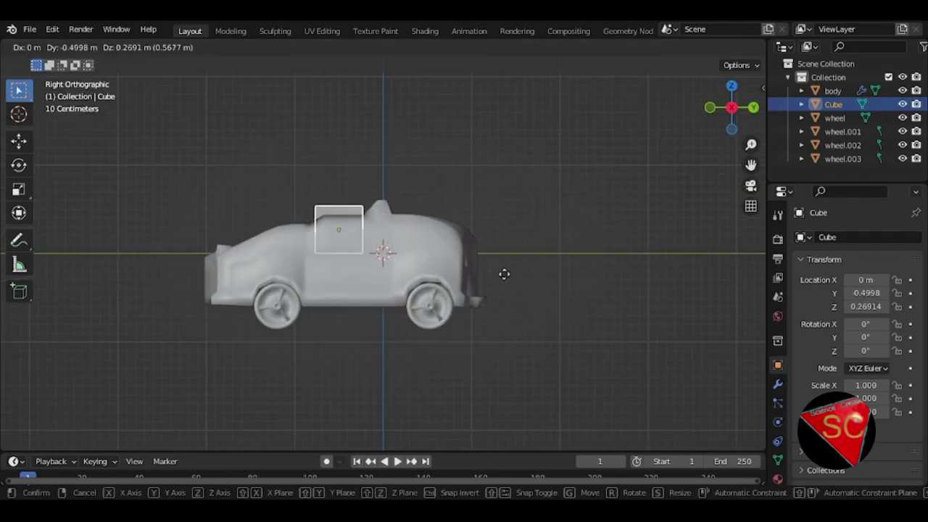
click(467, 256)
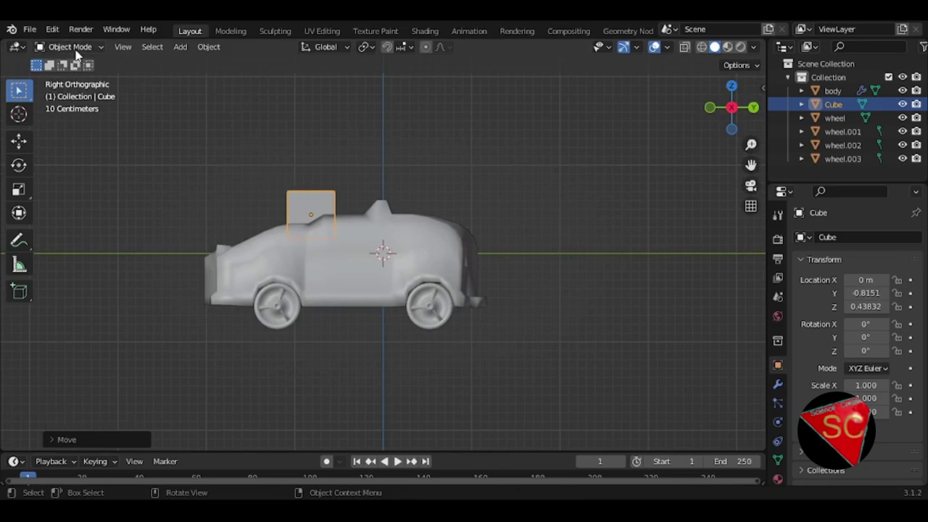
mouse_move(304, 217)
middle_down()
mouse_move(408, 285)
mouse_move(382, 306)
mouse_move(299, 286)
mouse_move(283, 253)
middle_up()
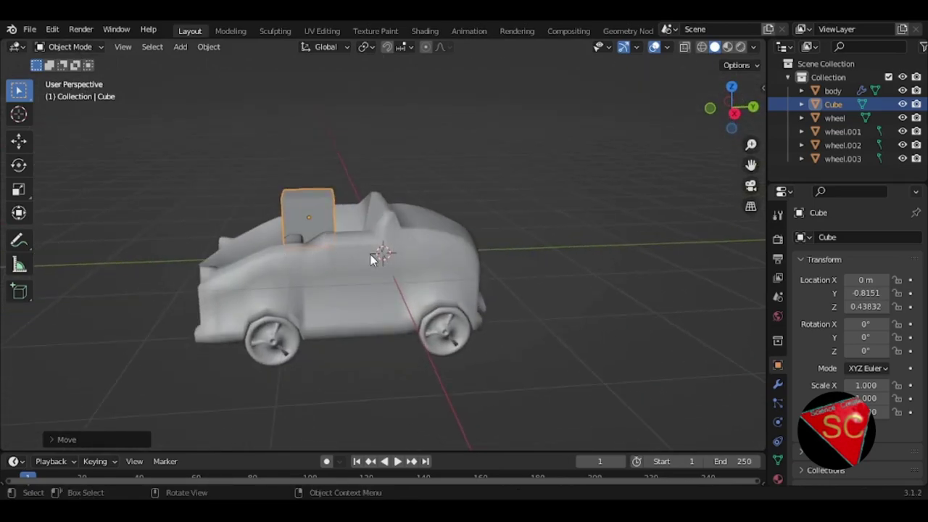
key(KP_3)
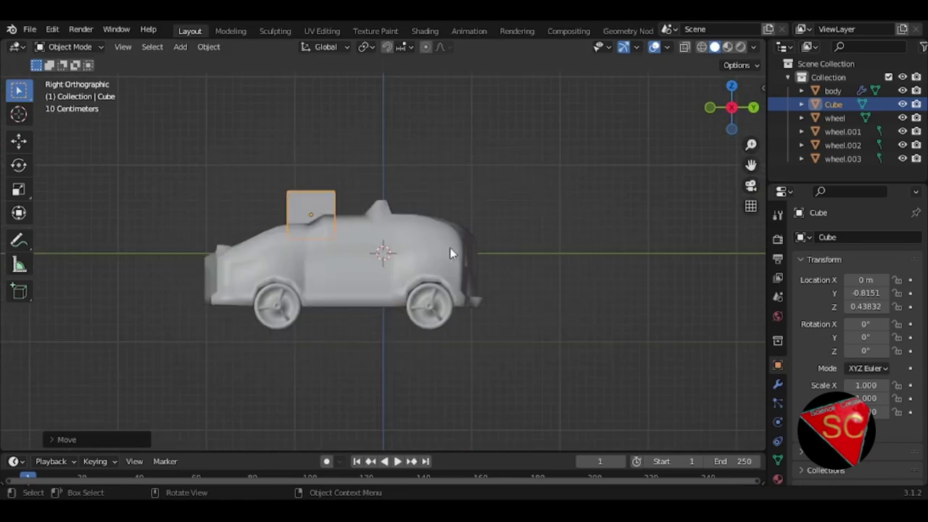
key(g)
click(444, 262)
Flatten the cube along Y with proportional editing into a thin panel.
click(70, 46)
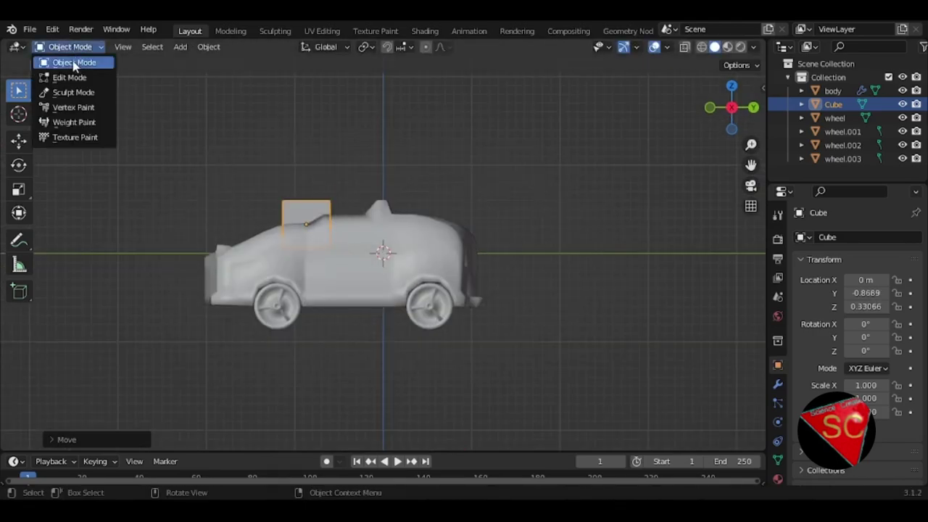
click(72, 76)
mouse_move(346, 213)
middle_down()
mouse_move(402, 236)
mouse_move(456, 285)
middle_up()
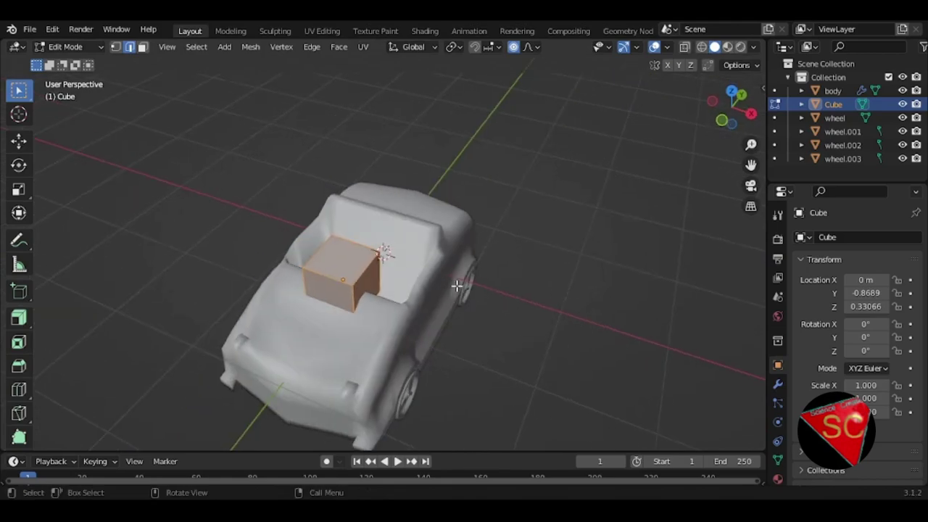
key(s)
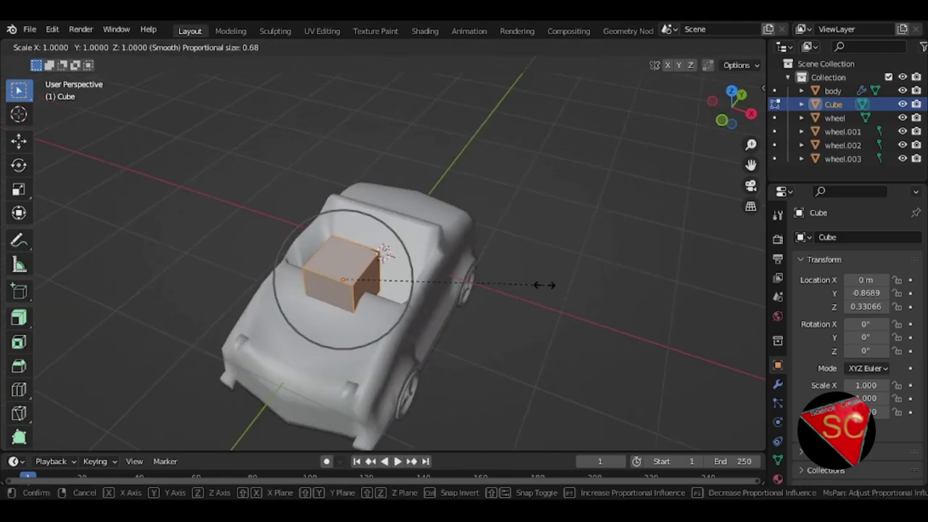
key(y)
click(392, 270)
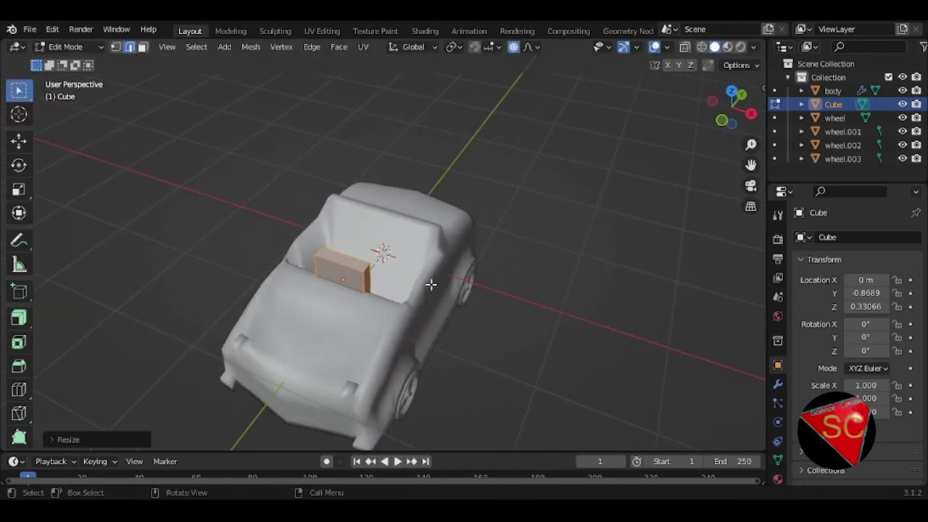
From the front view, raise the thin panel along Z.
middle_drag(431, 284, 422, 259)
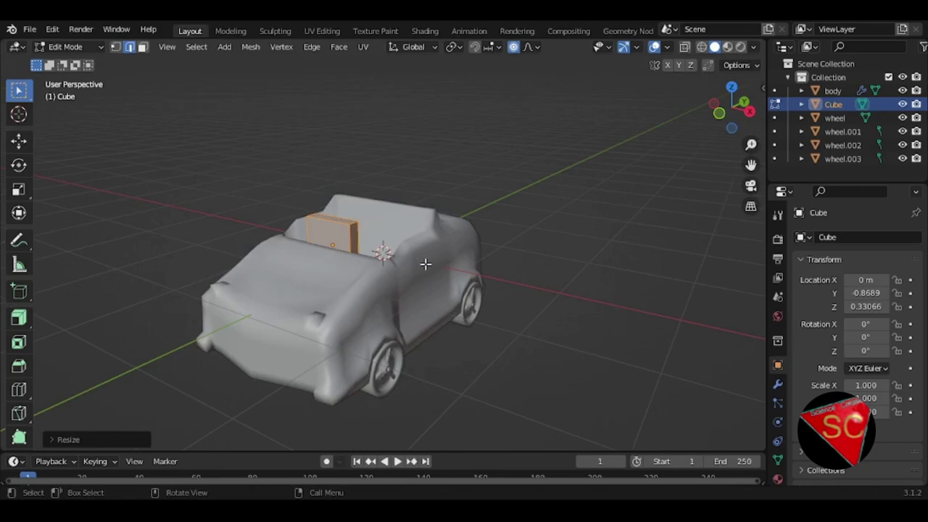
key(KP_1)
key(g)
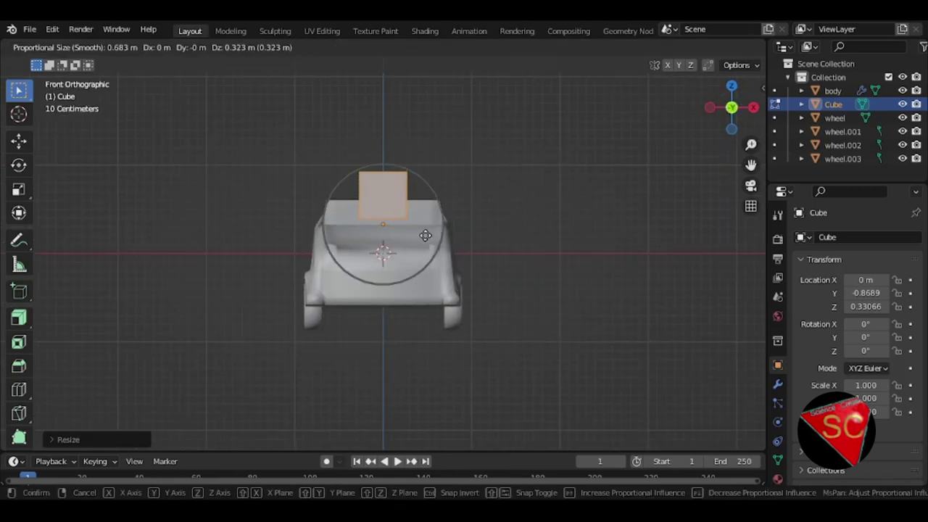
key(z)
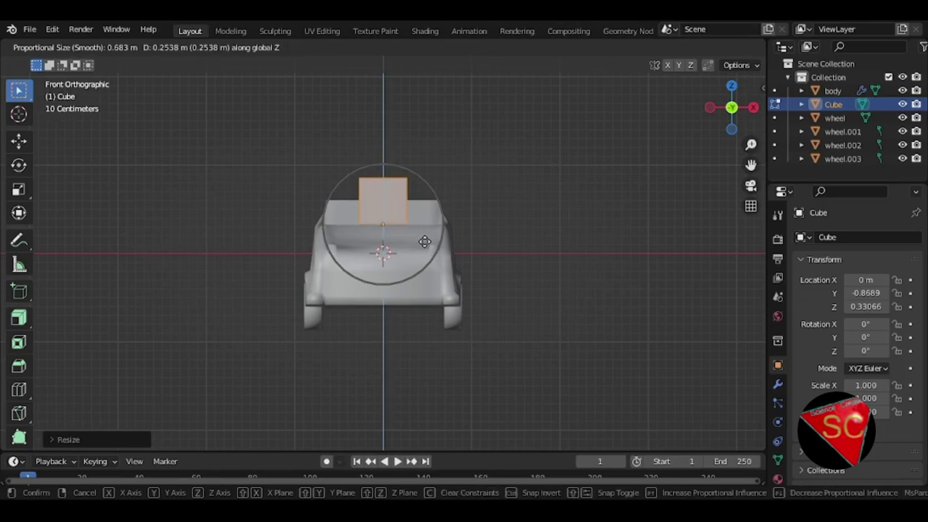
click(422, 241)
mouse_move(422, 241)
middle_down()
mouse_move(470, 172)
mouse_move(379, 211)
mouse_move(367, 231)
middle_up()
Lower the panel's top face 0.2539 m along Z, with proportional editing turned off.
key(3)
click(310, 199)
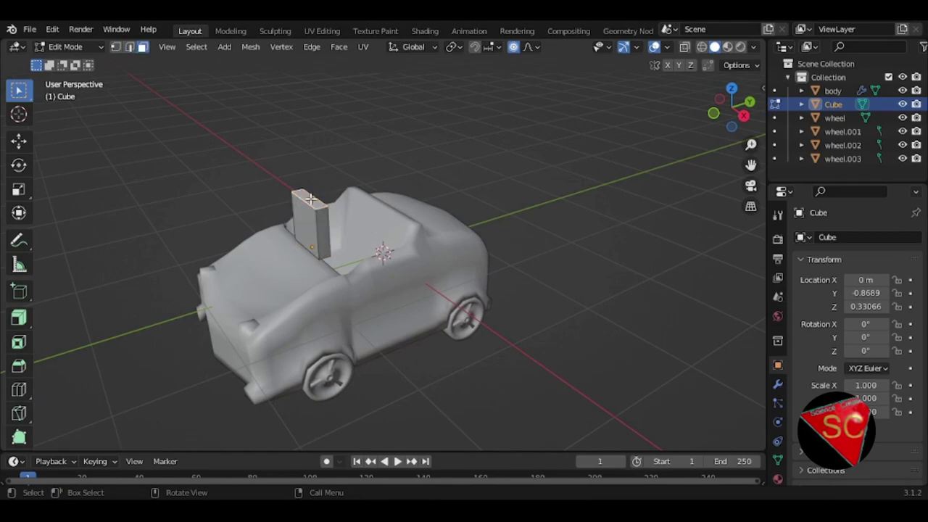
key(g)
key(z)
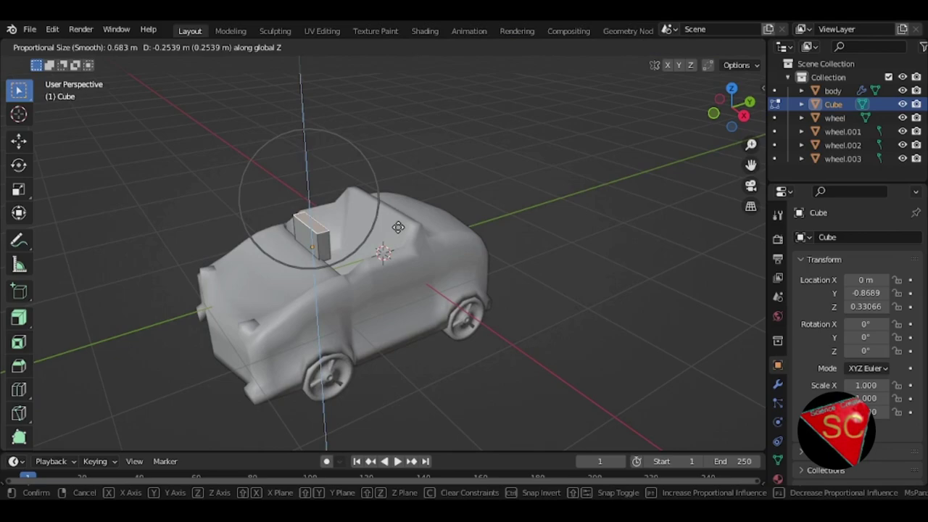
click(399, 228)
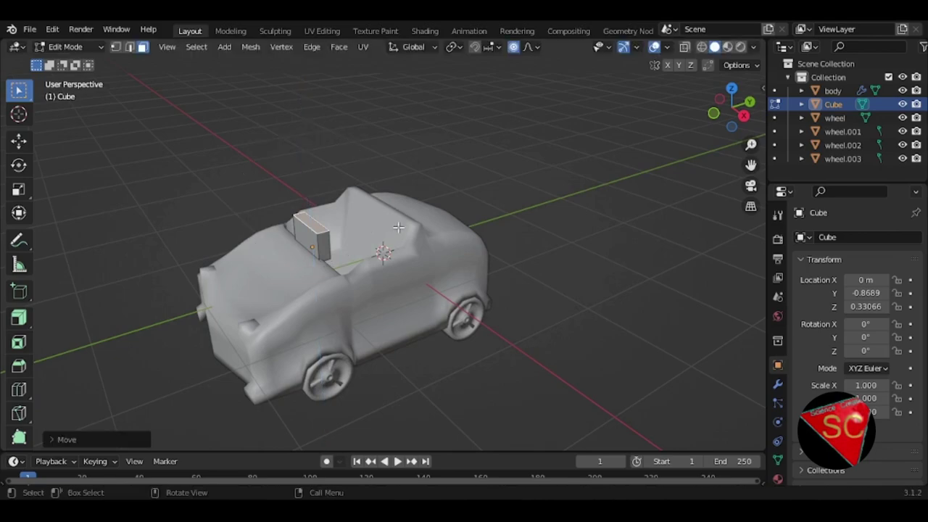
key(o)
key(g)
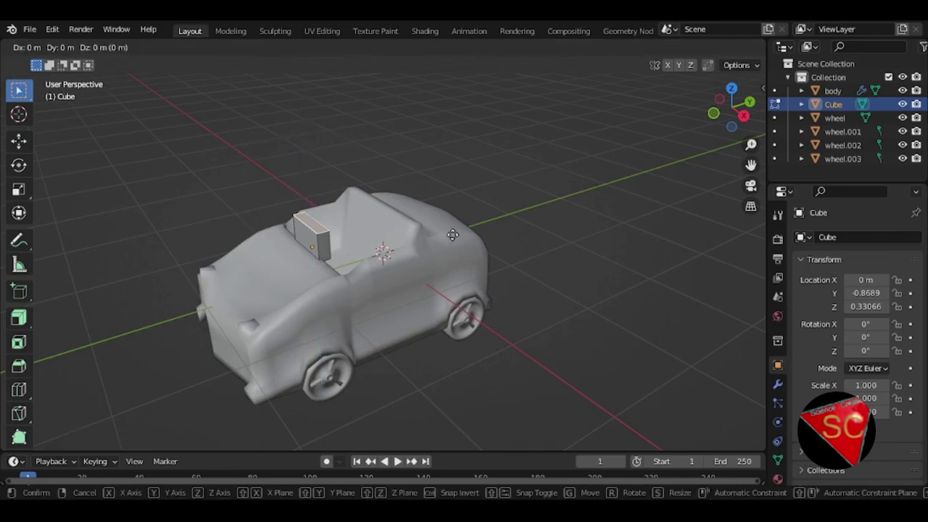
key(z)
click(452, 237)
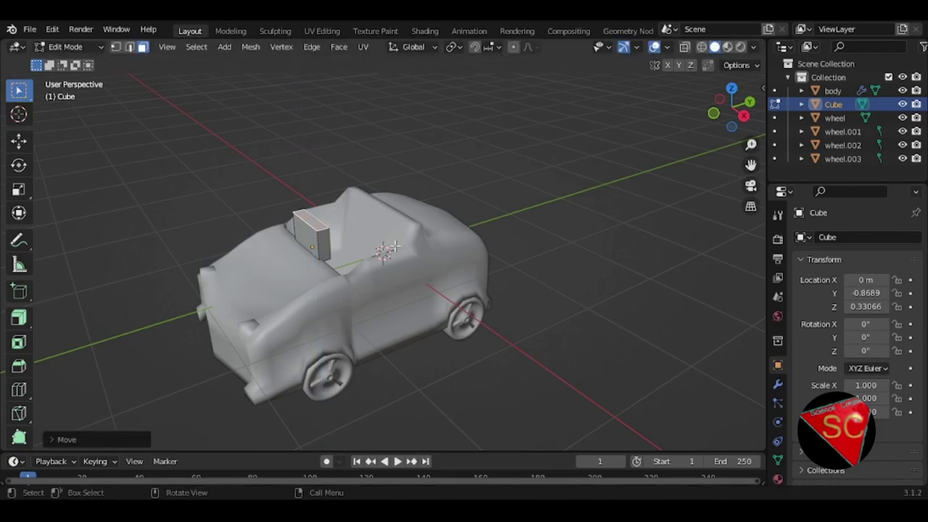
middle_drag(452, 237, 430, 206)
key(ctrl+z)
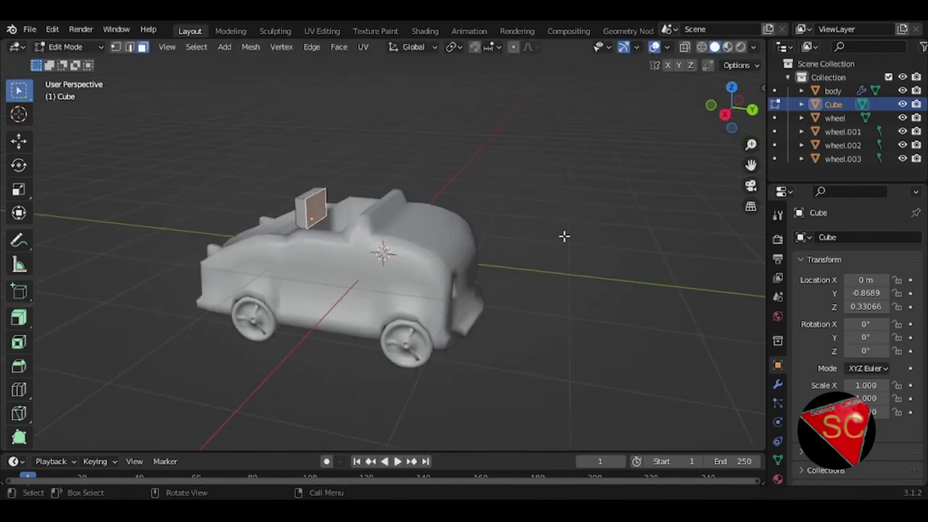
Cancel the stray face move and shift the panel along Y.
key(g)
key(z)
key(z)
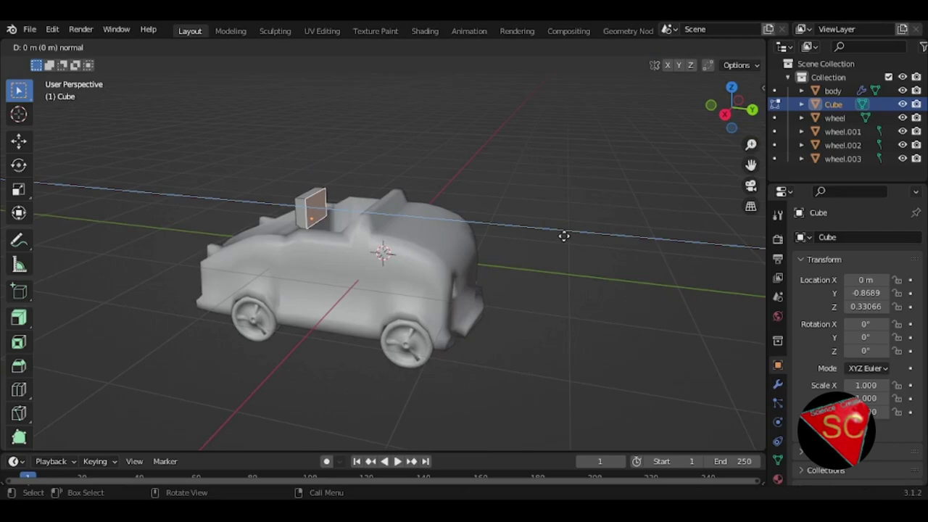
key(g)
click(554, 237)
key(ctrl+z)
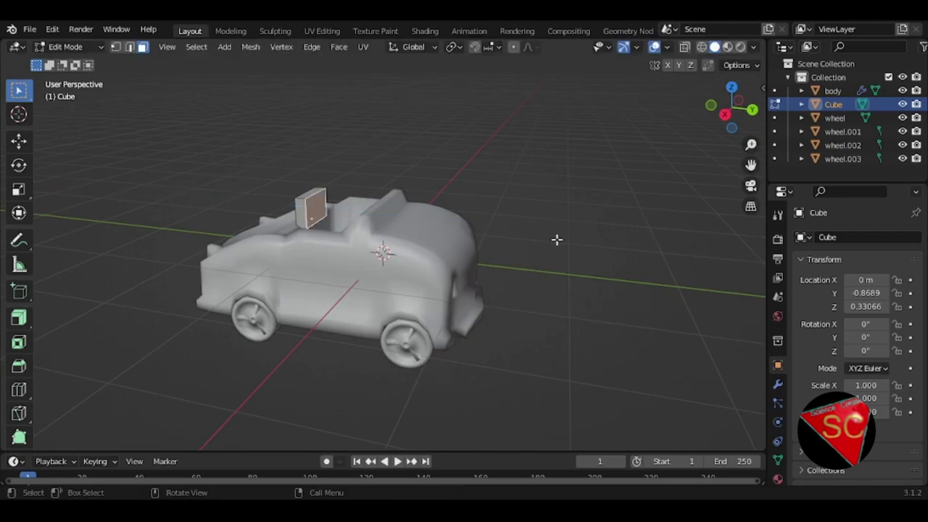
key(ctrl+shift+z)
key(g)
key(y)
click(561, 254)
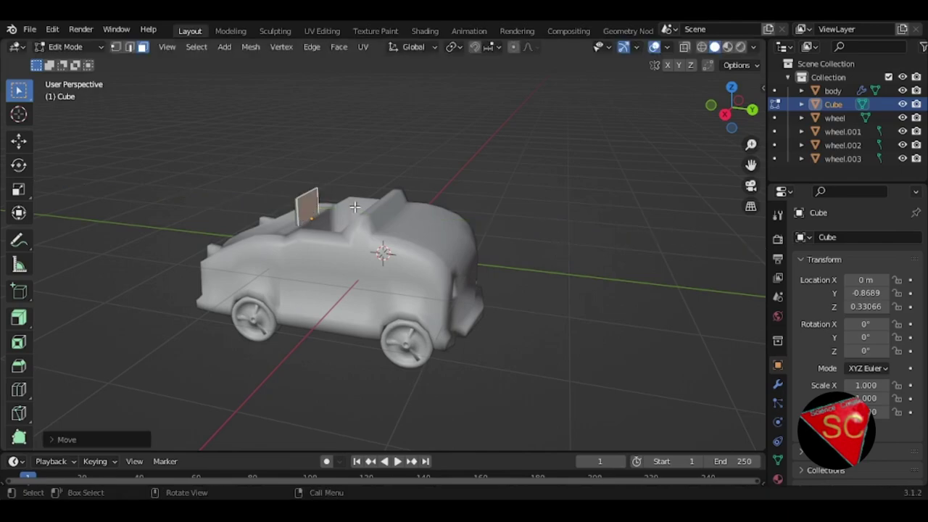
Widen the panel about 2.3× along X across the cabin, then return to Object Mode.
mouse_move(355, 207)
middle_down()
mouse_move(296, 222)
mouse_move(455, 234)
middle_up()
scroll(341, 206, up, 2)
scroll(319, 206, up, 2)
scroll(303, 204, up, 1)
scroll(303, 204, down, 3)
click(302, 218)
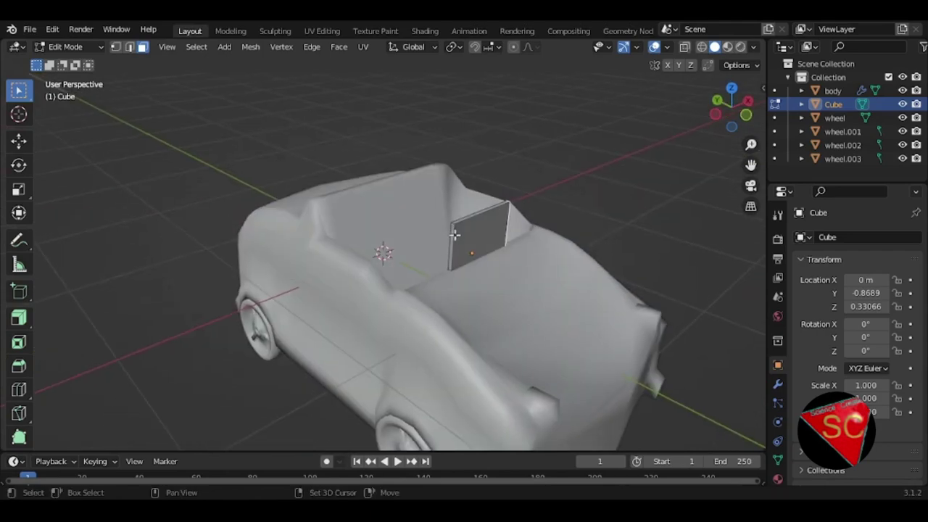
key(s)
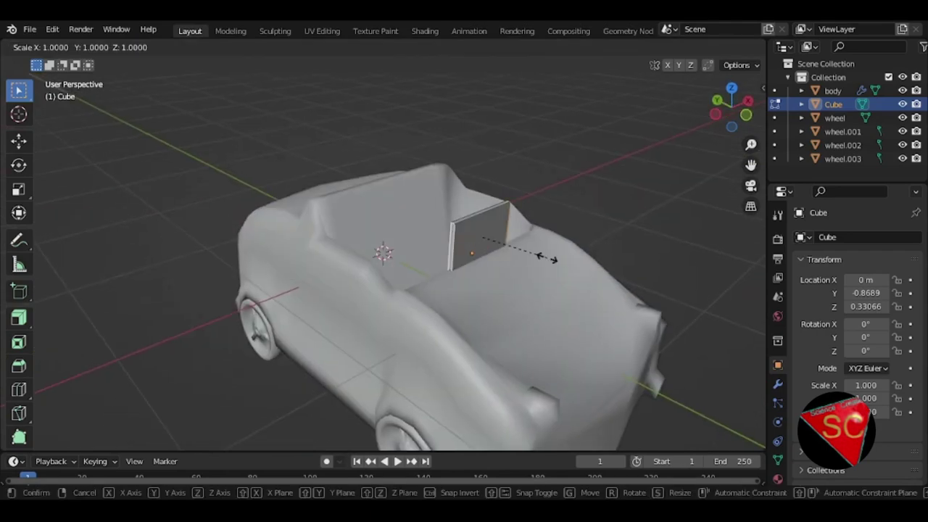
key(x)
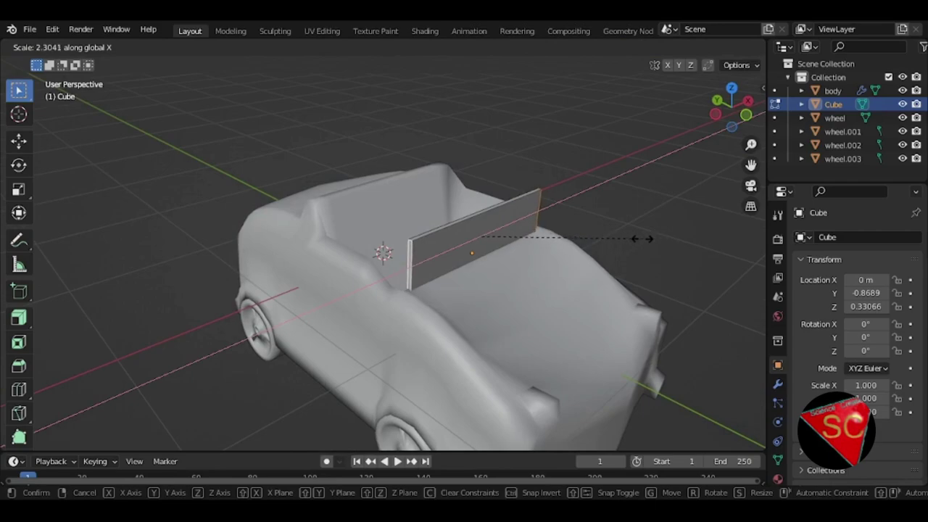
click(638, 236)
middle_drag(621, 237, 481, 239)
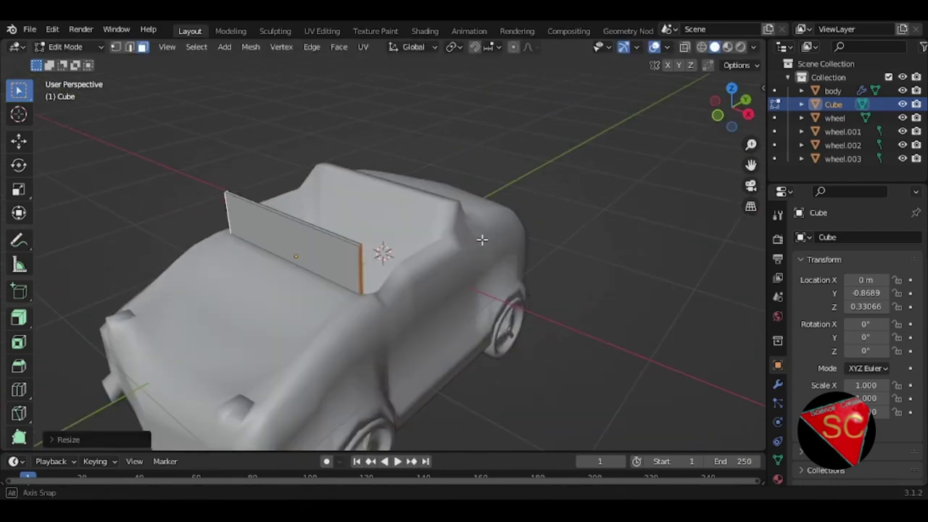
click(64, 46)
click(66, 63)
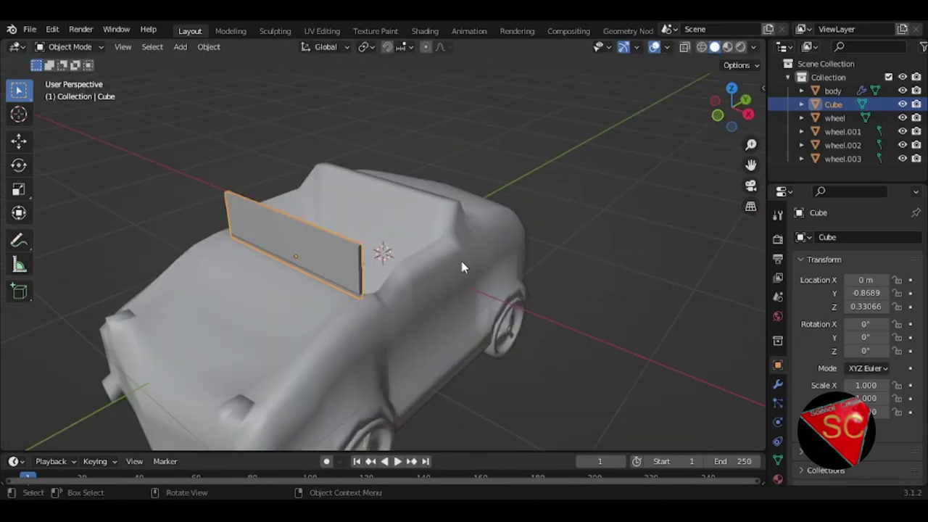
Tilt the windshield panel back to -24.8° about X.
key(g)
key(x)
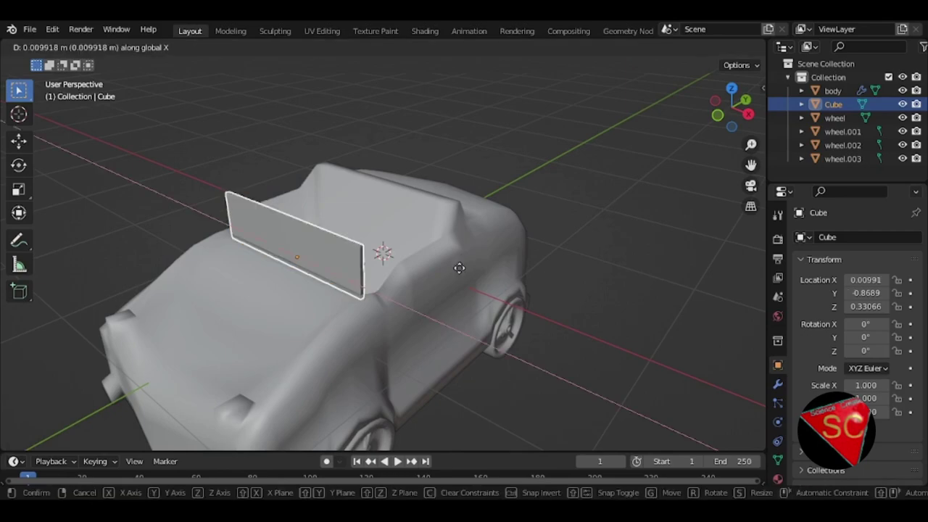
click(436, 296)
key(ctrl+z)
key(r)
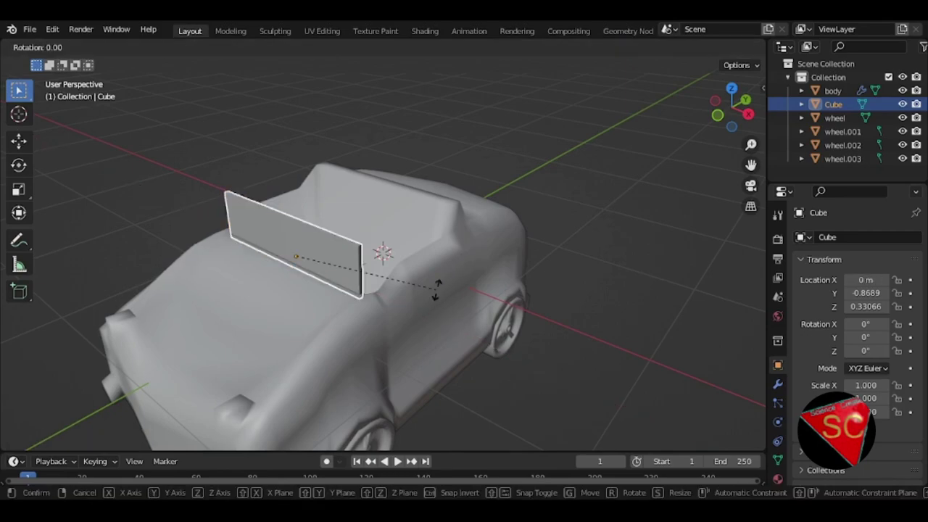
key(x)
click(370, 313)
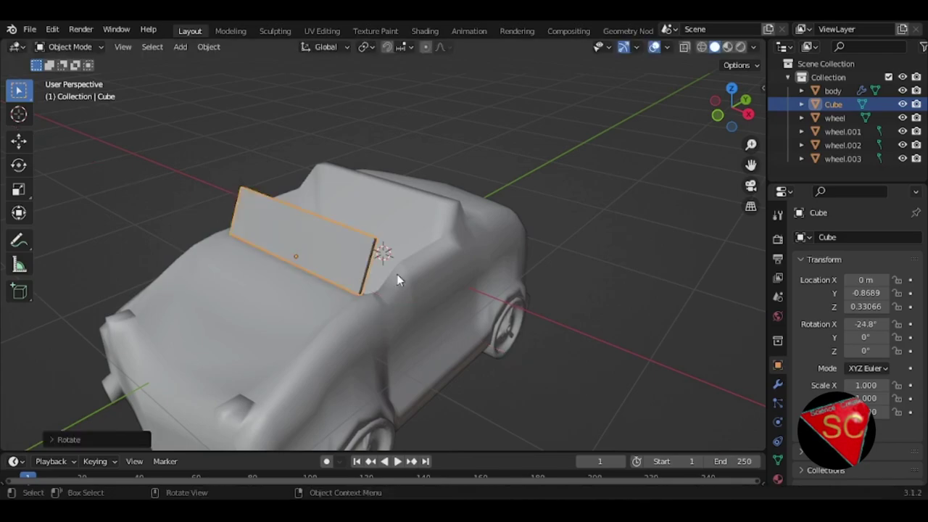
mouse_move(398, 278)
middle_down()
mouse_move(321, 253)
mouse_move(261, 259)
mouse_move(227, 305)
mouse_move(459, 249)
mouse_move(211, 209)
middle_up()
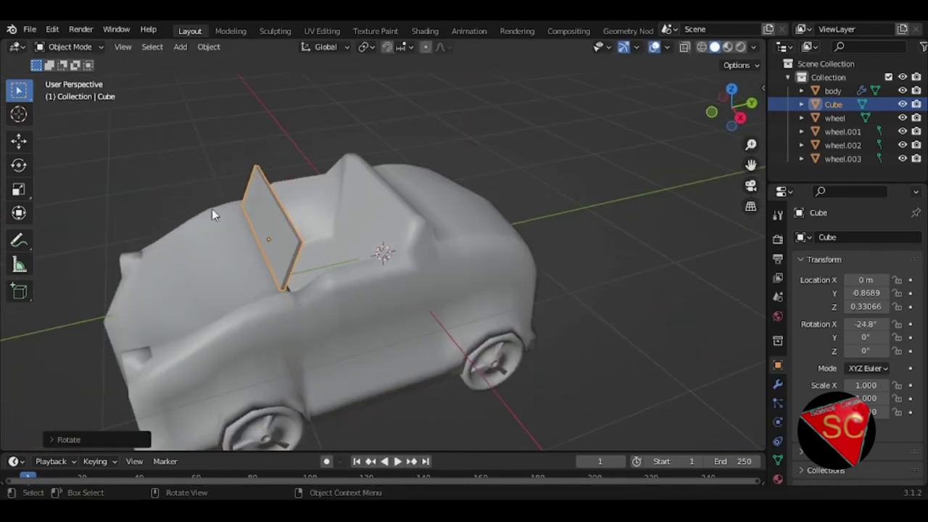
Select the car body, enter Edit Mode and start a loop cut.
click(252, 304)
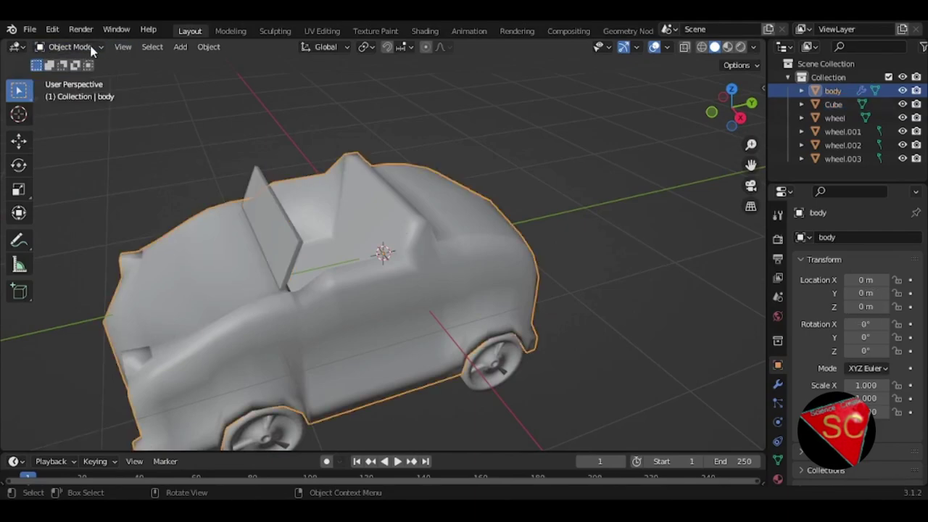
click(71, 47)
click(71, 77)
middle_drag(283, 275, 346, 311)
scroll(351, 325, up, 2)
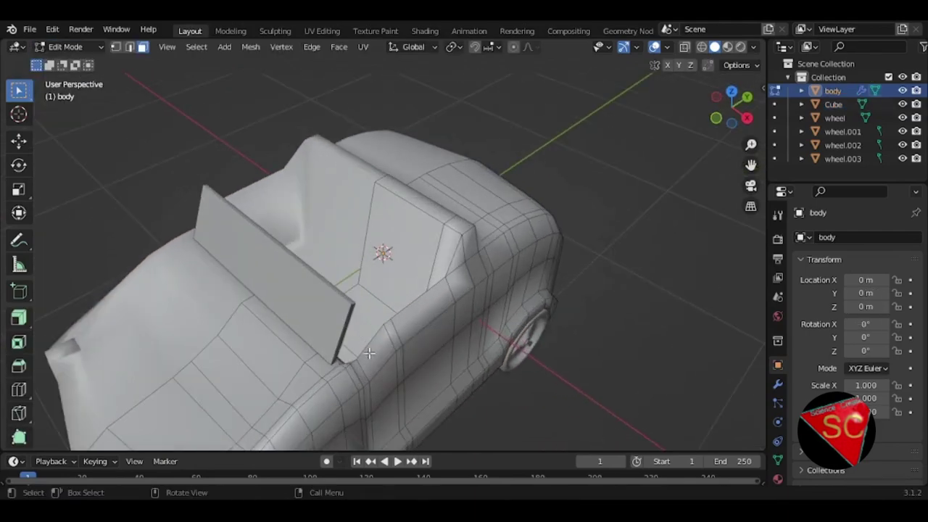
scroll(346, 361, up, 2)
scroll(342, 352, up, 1)
middle_drag(342, 352, 251, 338)
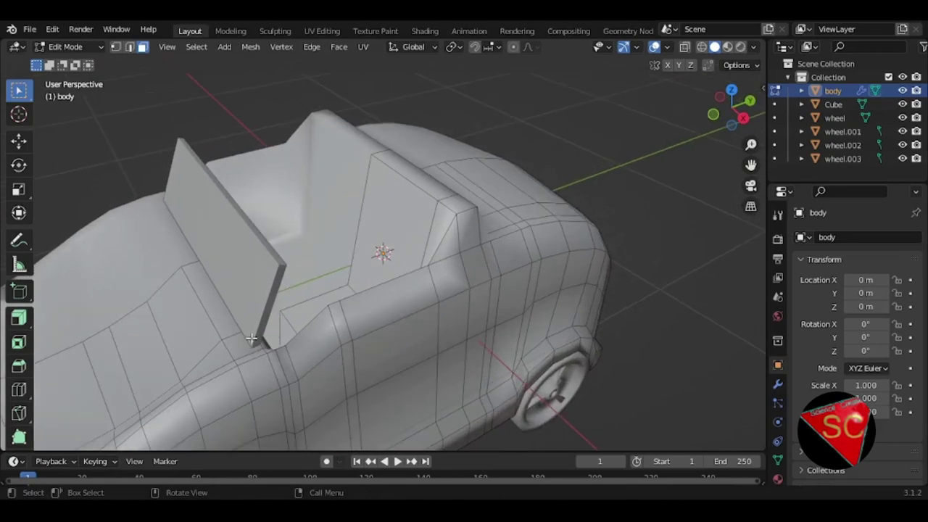
key(ctrl+r)
Place the new edge loop near the windshield base.
click(257, 360)
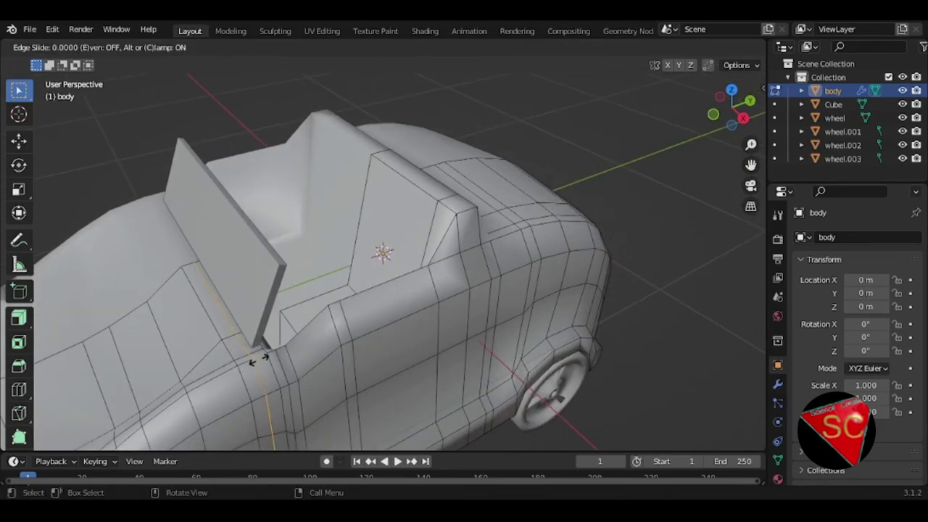
click(264, 356)
middle_drag(260, 349, 318, 346)
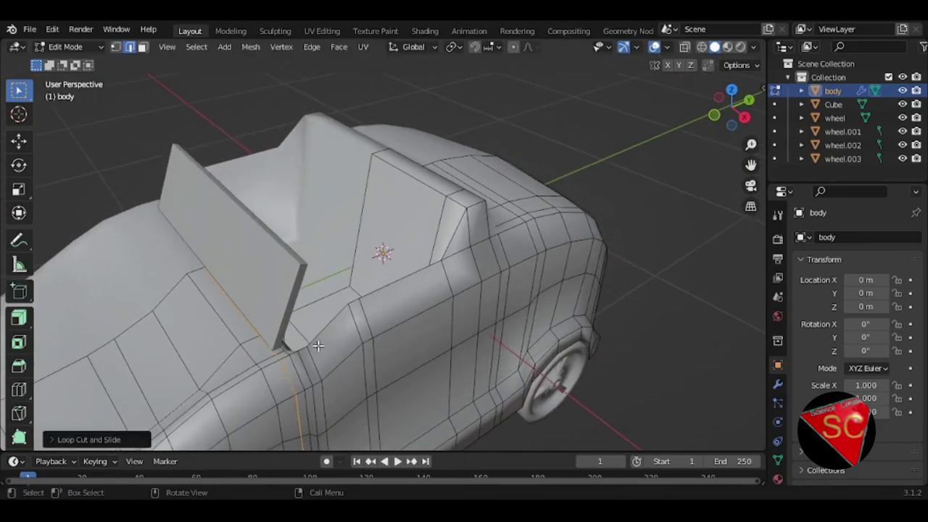
click(279, 351)
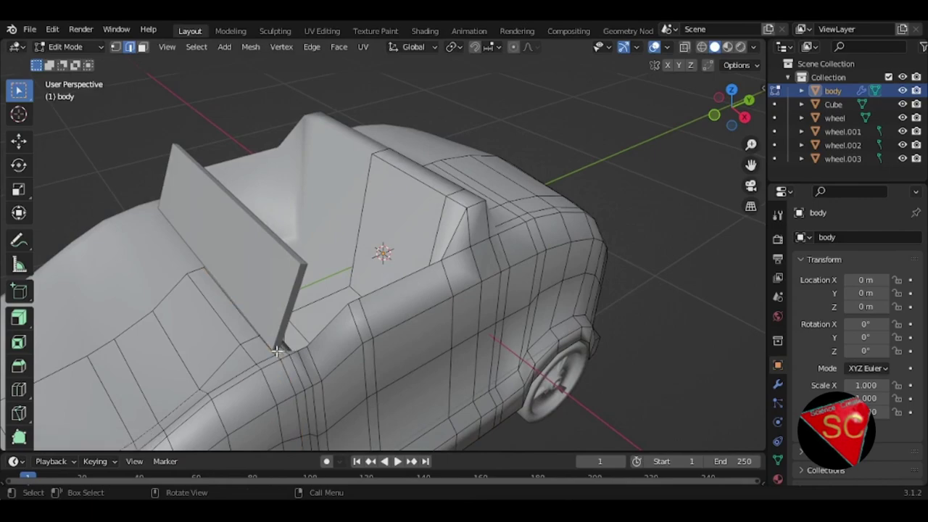
Extrude the face below the windshield corner into a post and shift it along Y.
key(3)
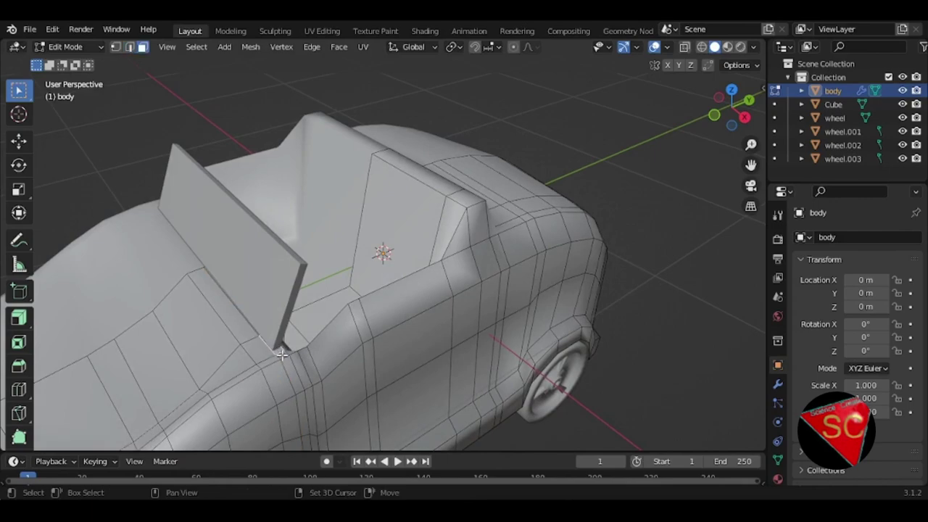
shift+click(281, 354)
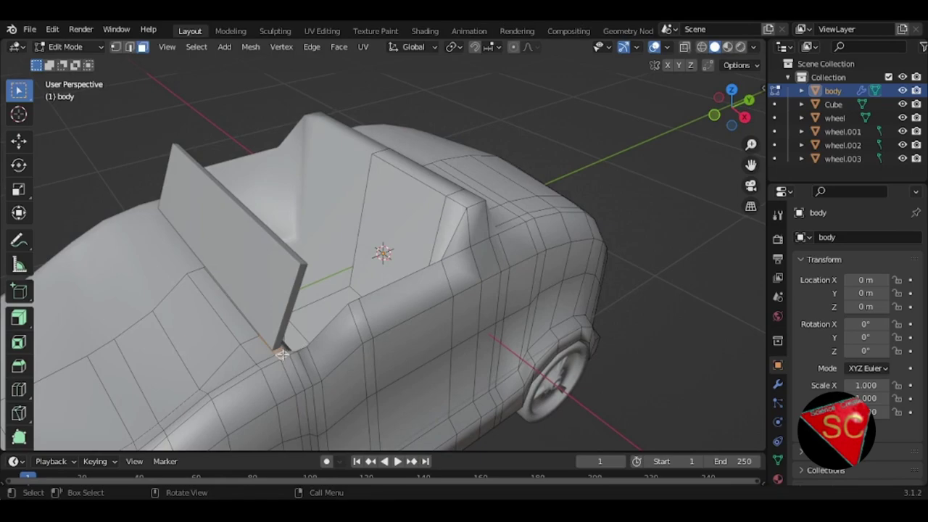
key(e)
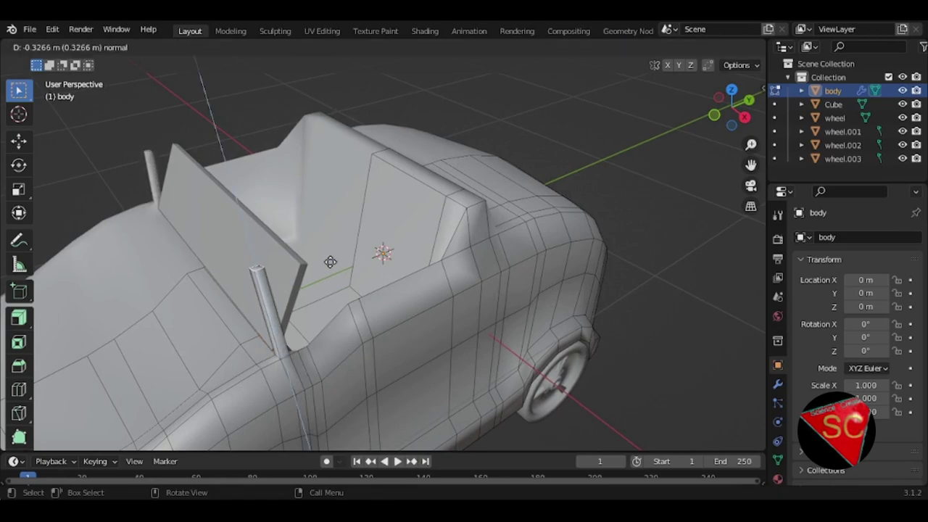
click(332, 271)
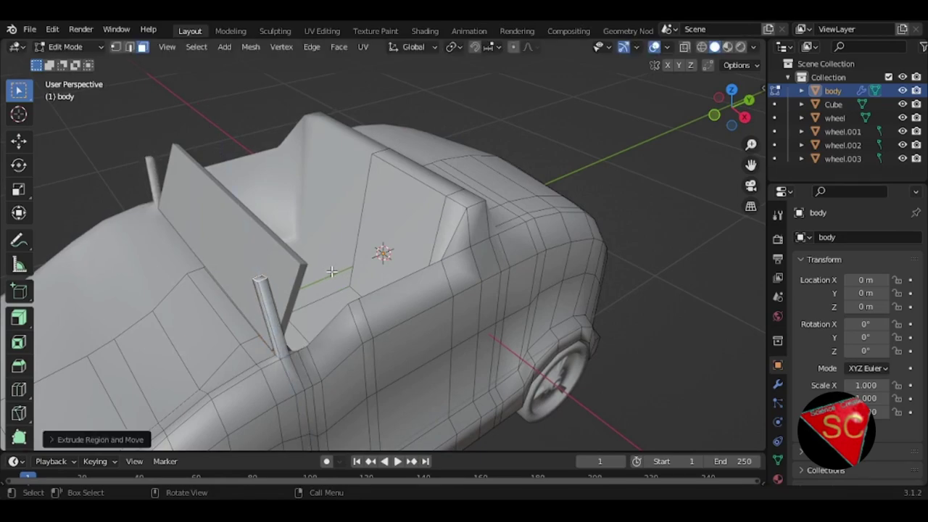
key(g)
key(y)
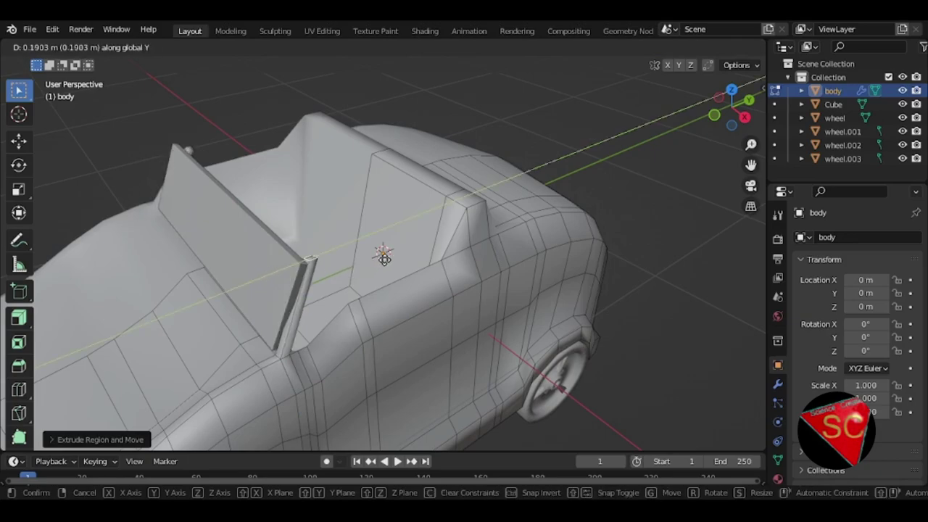
click(388, 258)
Nudge the post's selection into place using the top and right views.
middle_drag(304, 316, 311, 350)
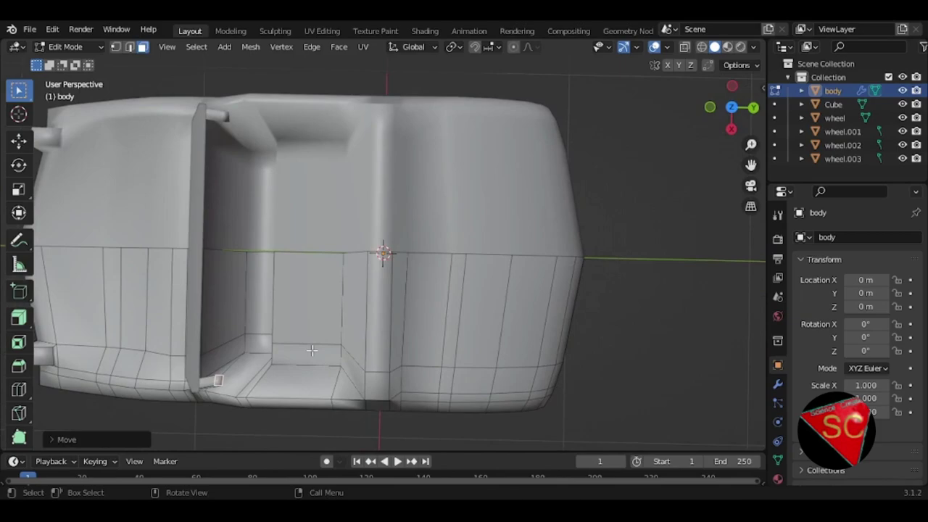
key(KP_7)
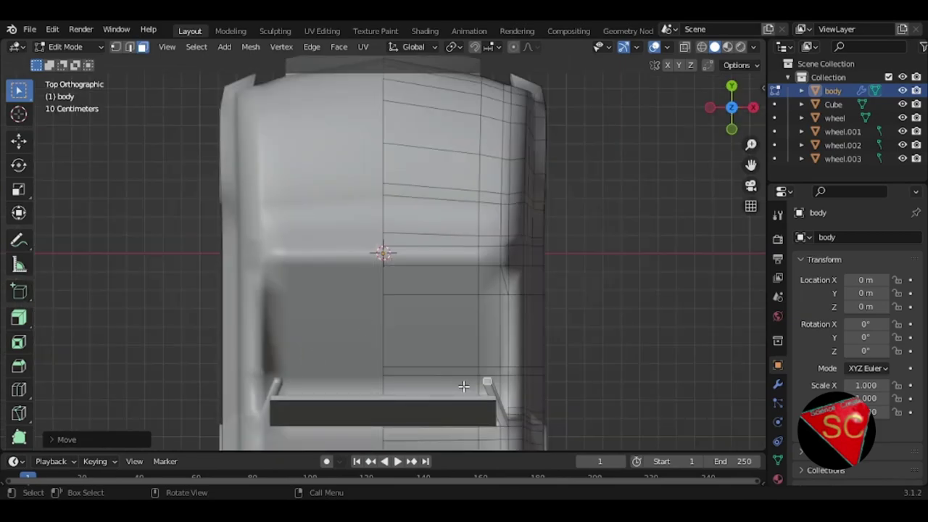
key(g)
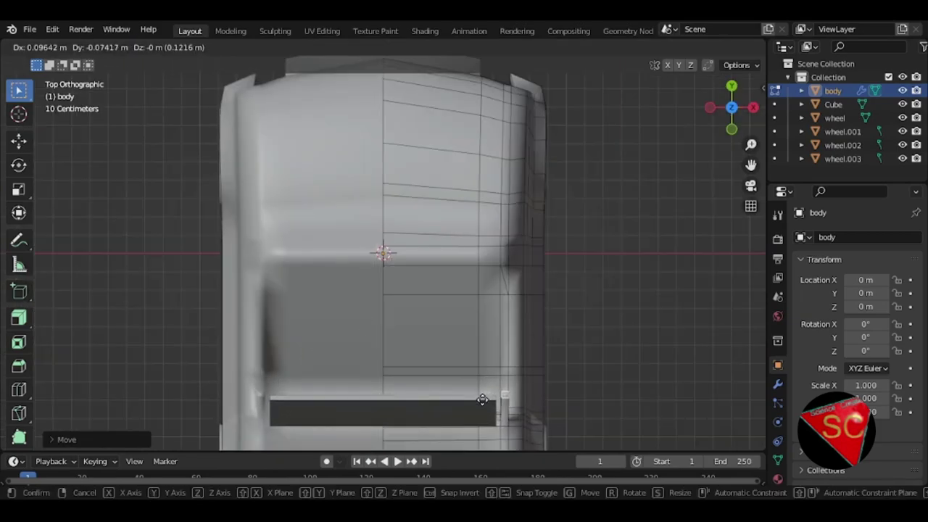
click(481, 402)
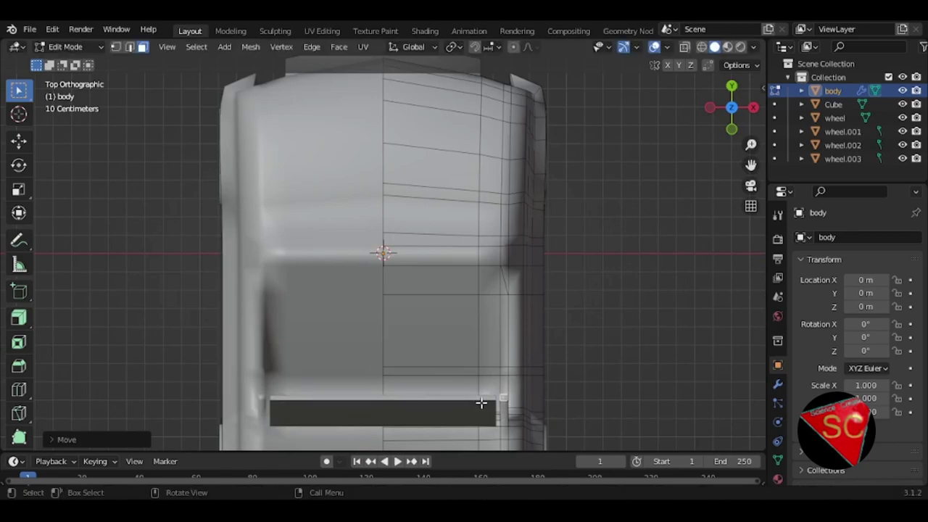
key(KP_3)
key(g)
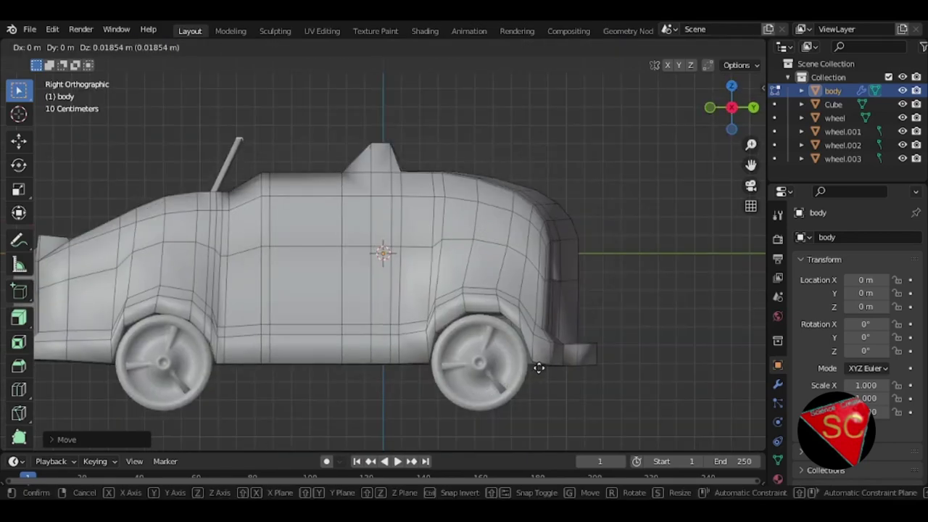
click(539, 369)
key(KP_7)
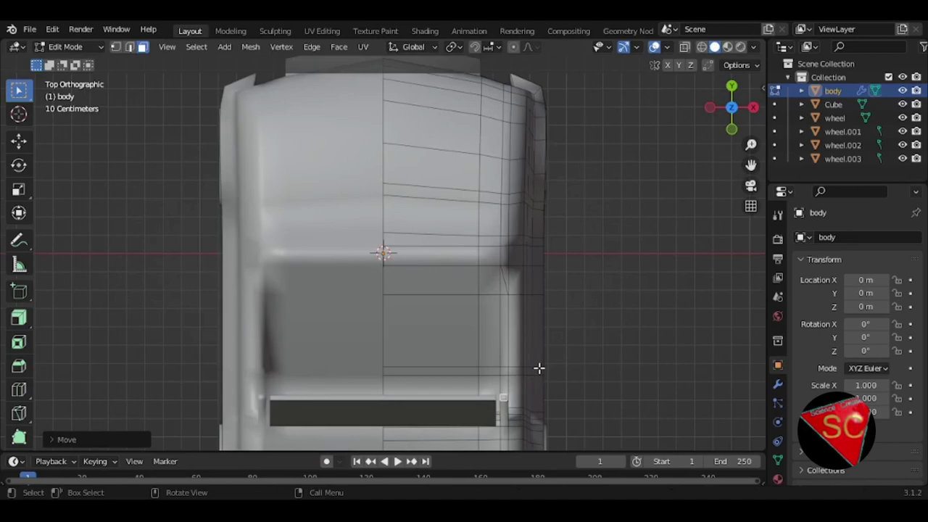
key(g)
click(538, 369)
middle_drag(539, 369, 346, 210)
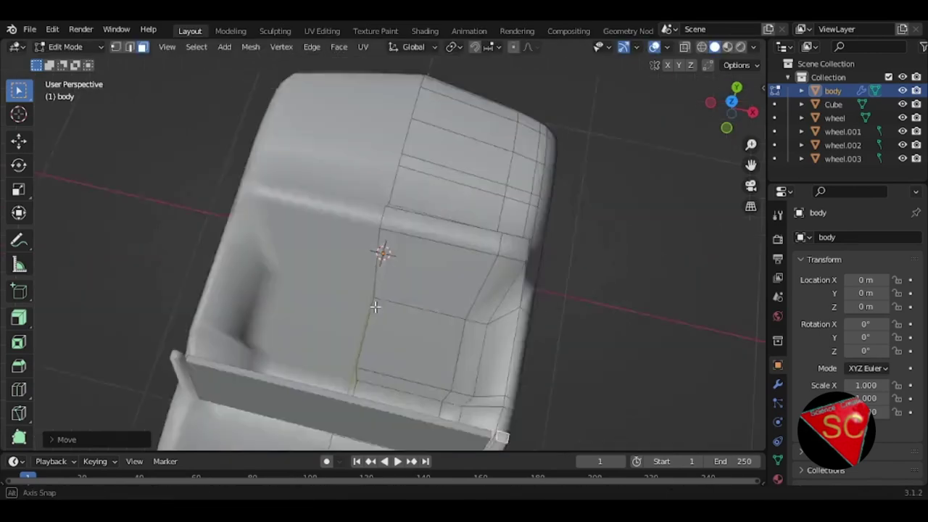
click(65, 46)
Rename the windshield panel object to 'glass' in the Outliner.
click(72, 58)
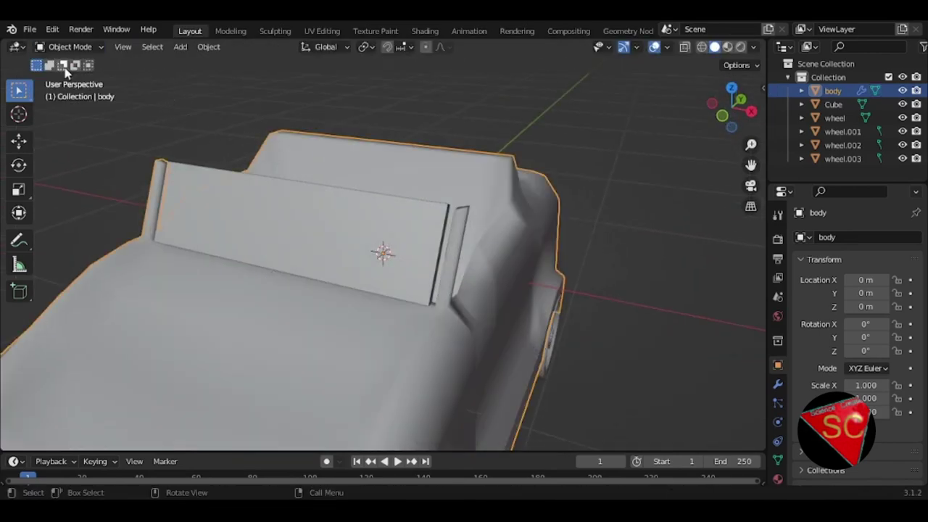
click(359, 248)
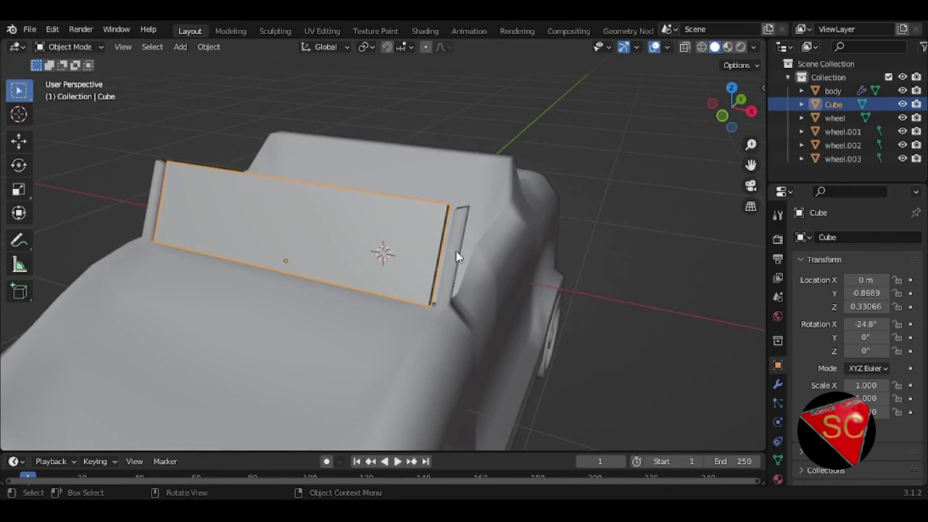
double_click(833, 105)
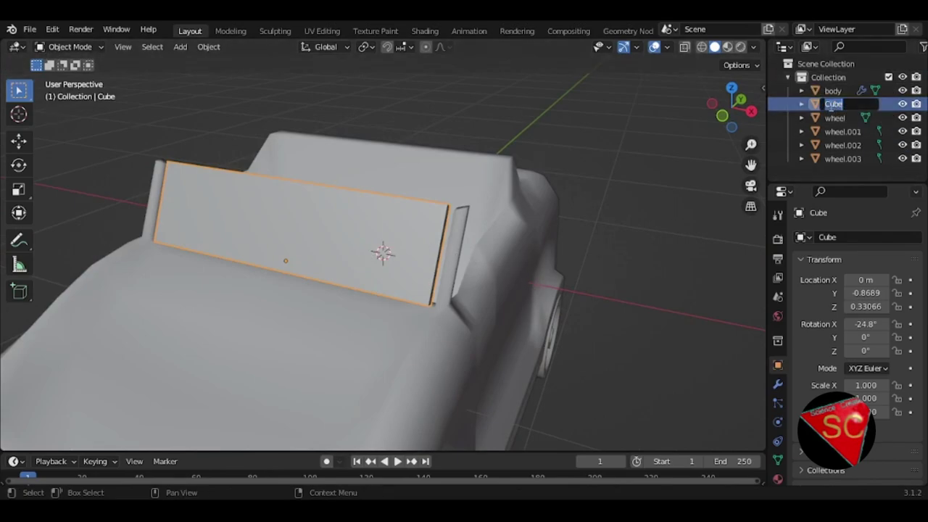
text(glass)
key(Return)
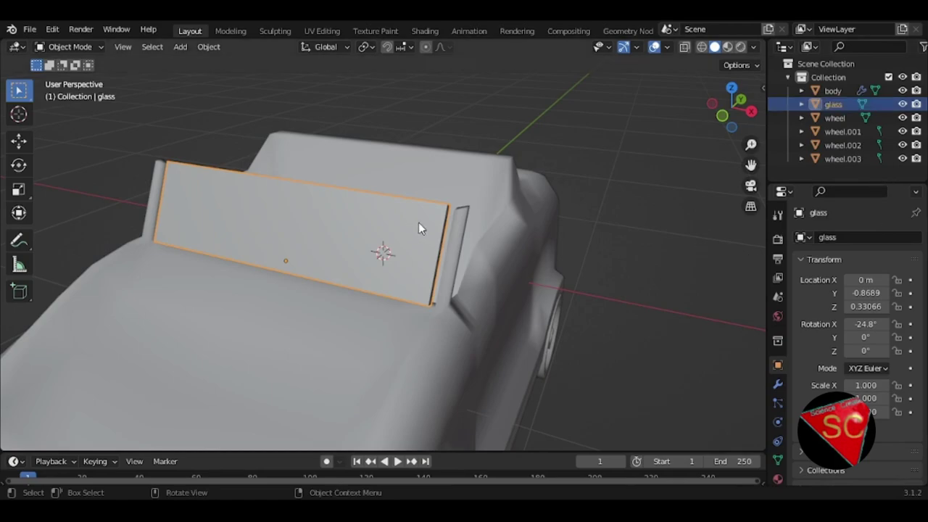
Widen the glass about 1.05× along X to reach both posts, back in Object Mode.
click(98, 48)
click(66, 78)
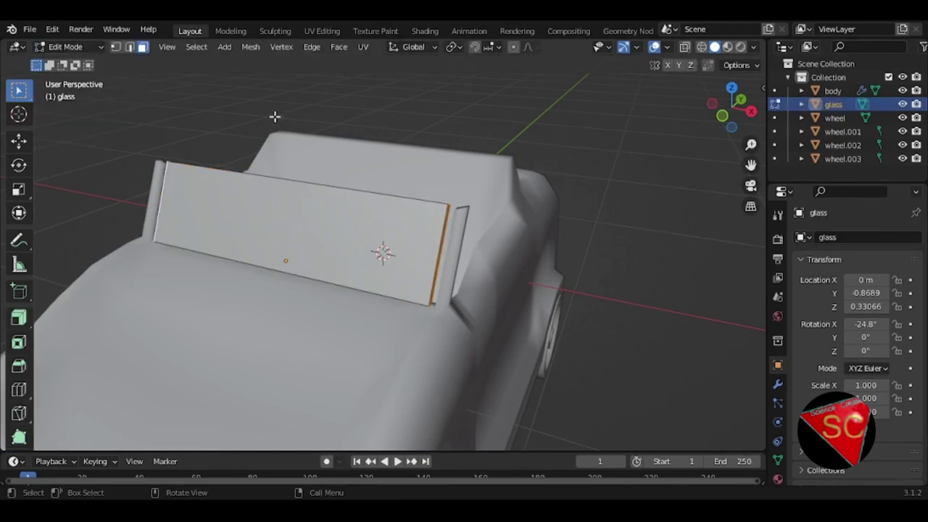
key(s)
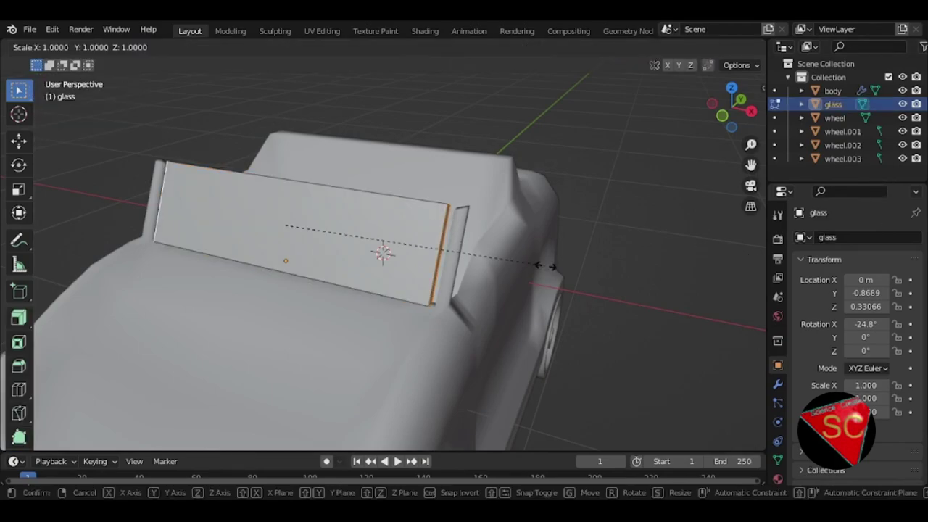
key(x)
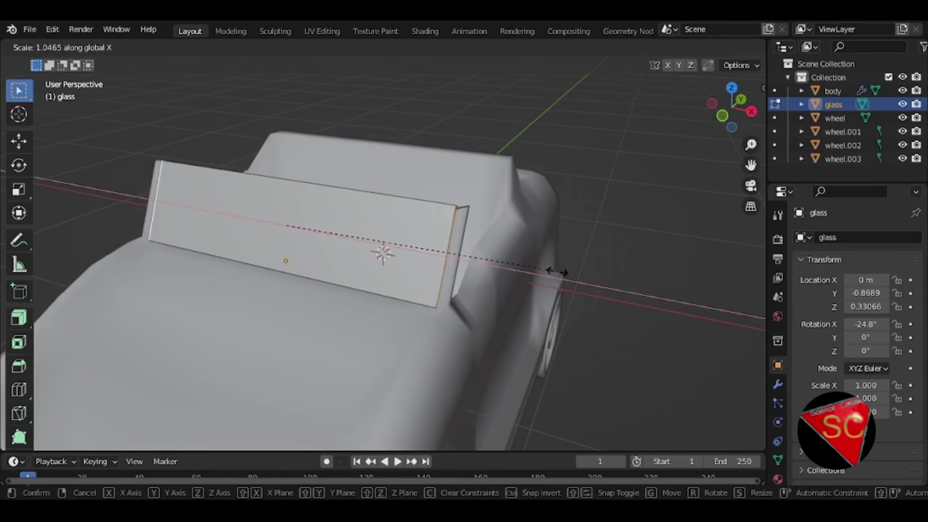
click(557, 272)
click(97, 48)
click(69, 62)
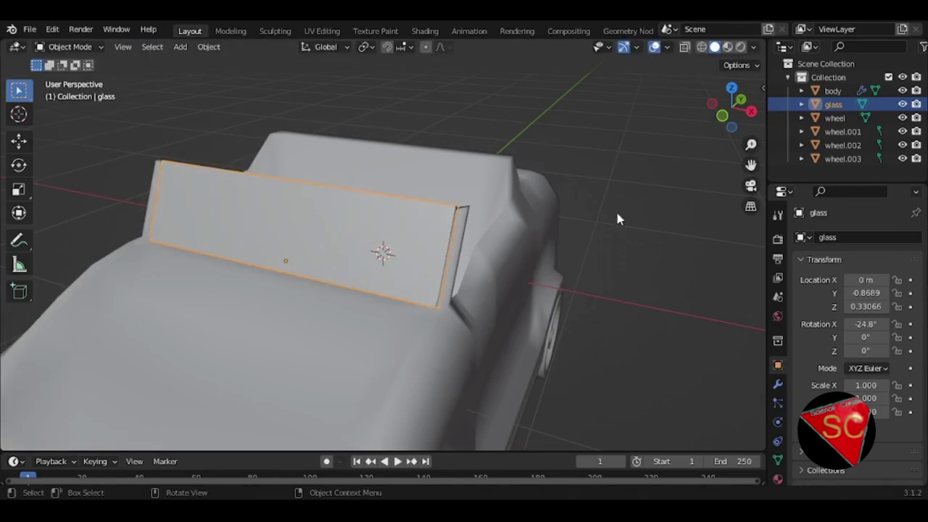
mouse_move(617, 218)
middle_down()
mouse_move(489, 224)
mouse_move(414, 253)
mouse_move(431, 215)
mouse_move(491, 214)
middle_up()
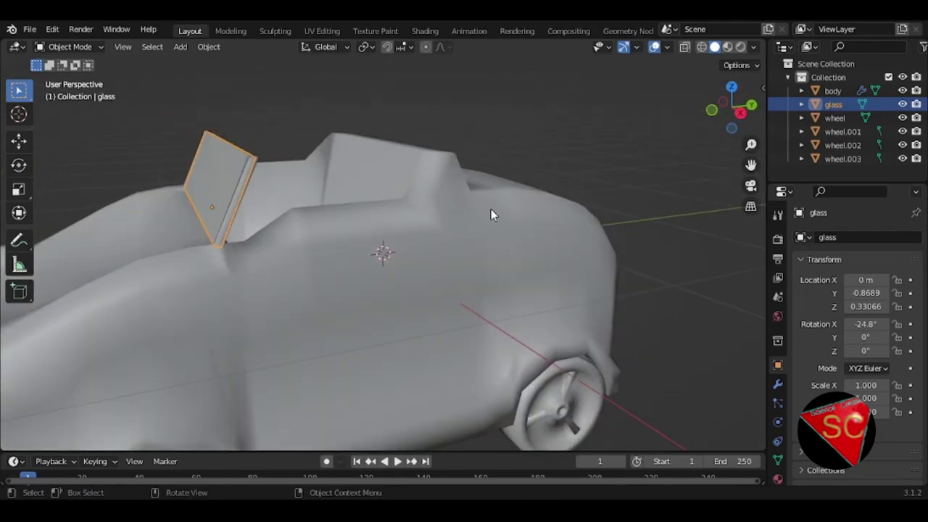
Save the file and rename the first wheel to 'wheel fl'.
key(ctrl+s)
scroll(467, 224, down, 3)
scroll(467, 224, down, 3)
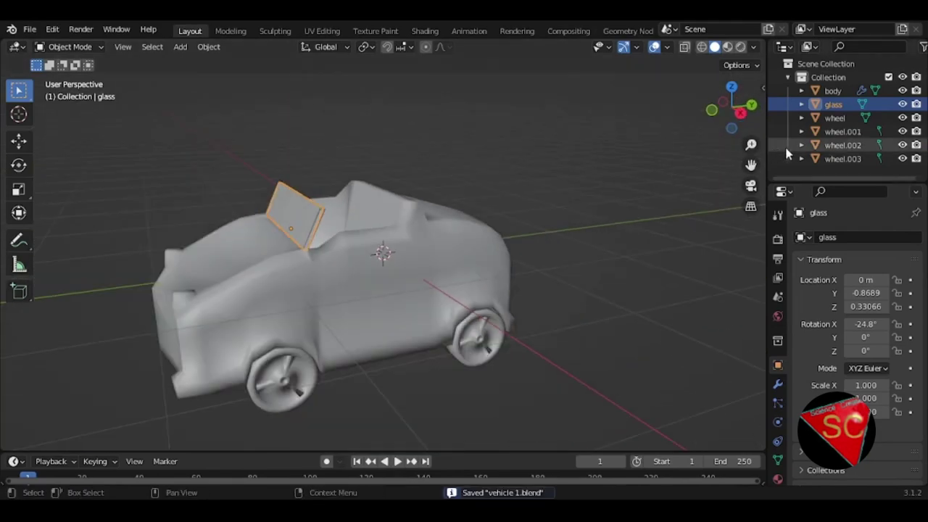
click(836, 120)
double_click(833, 120)
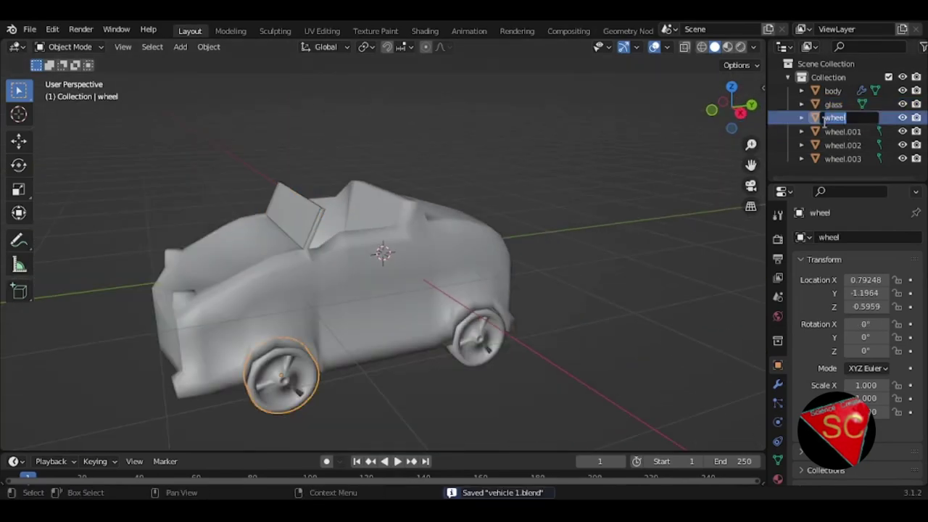
key(End)
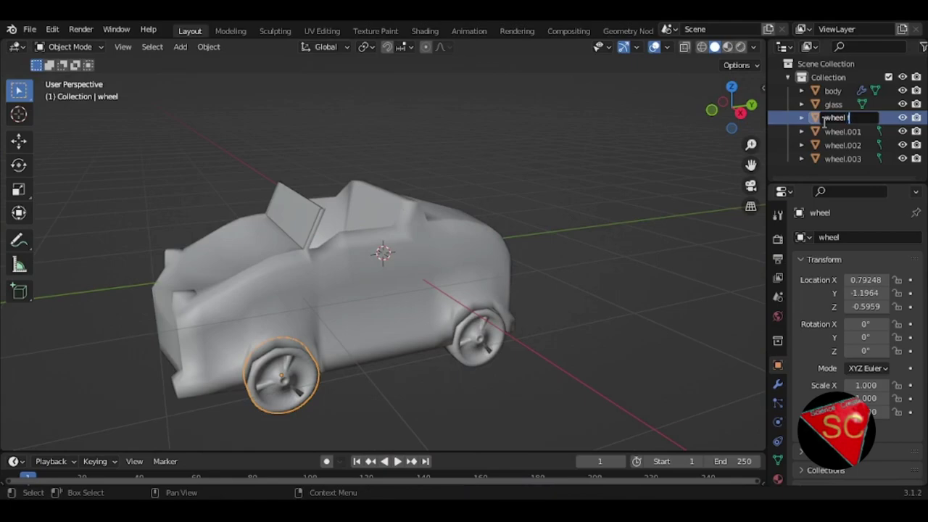
text(fl)
key(Return)
Rename wheel.001 to 'wheel bl'.
click(830, 122)
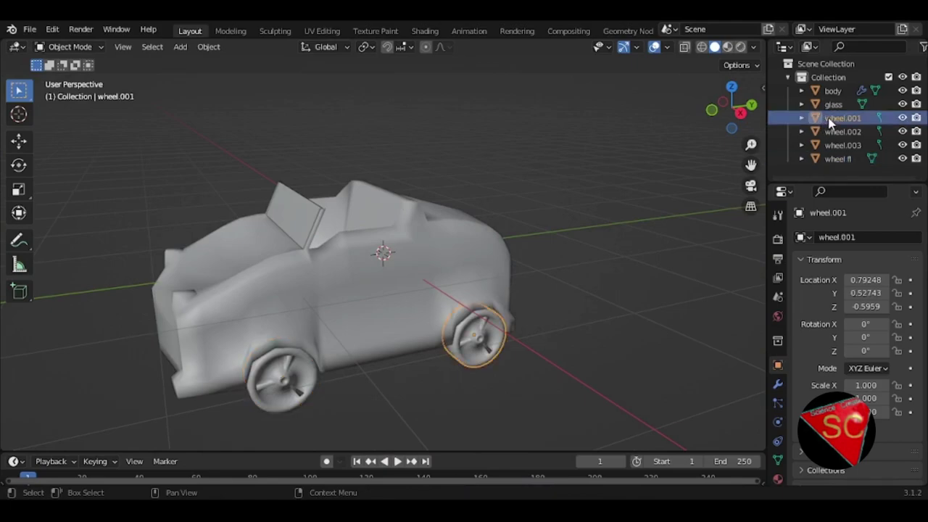
key(F2)
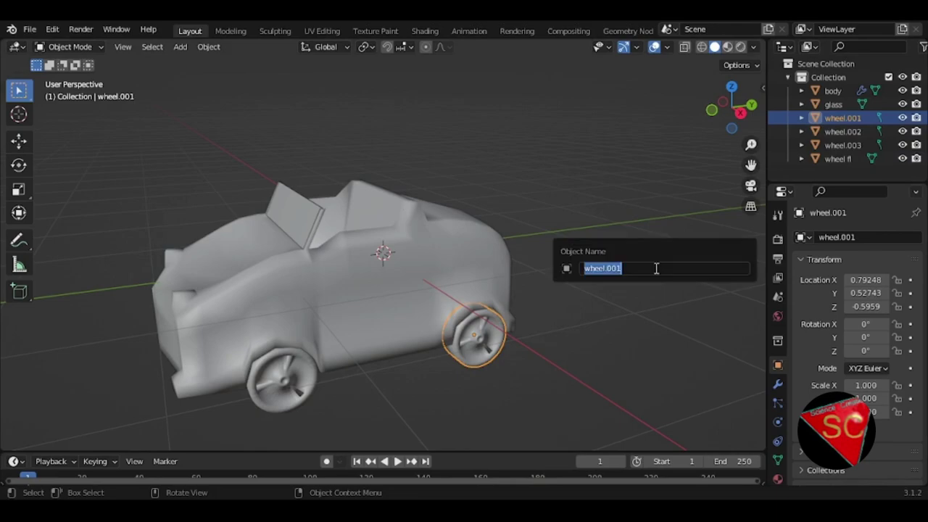
click(656, 268)
key(BackSpace)
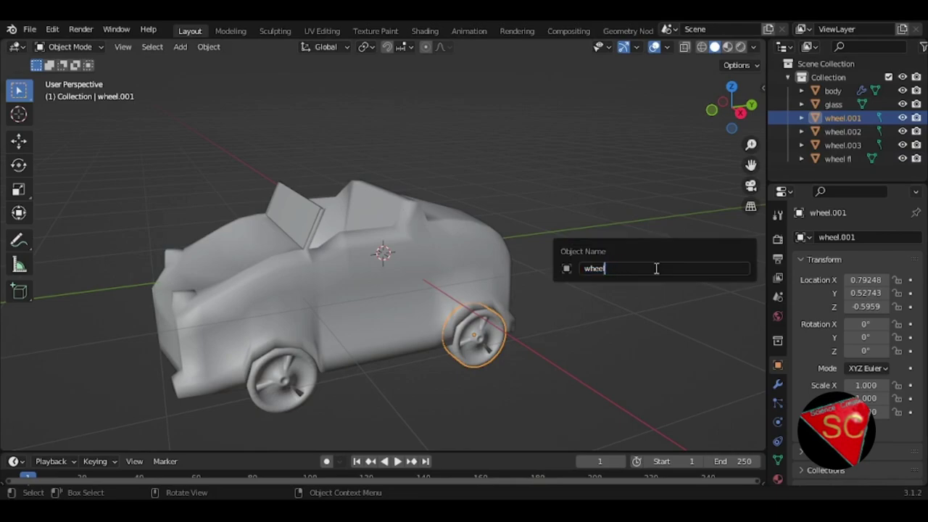
text(bl)
key(Return)
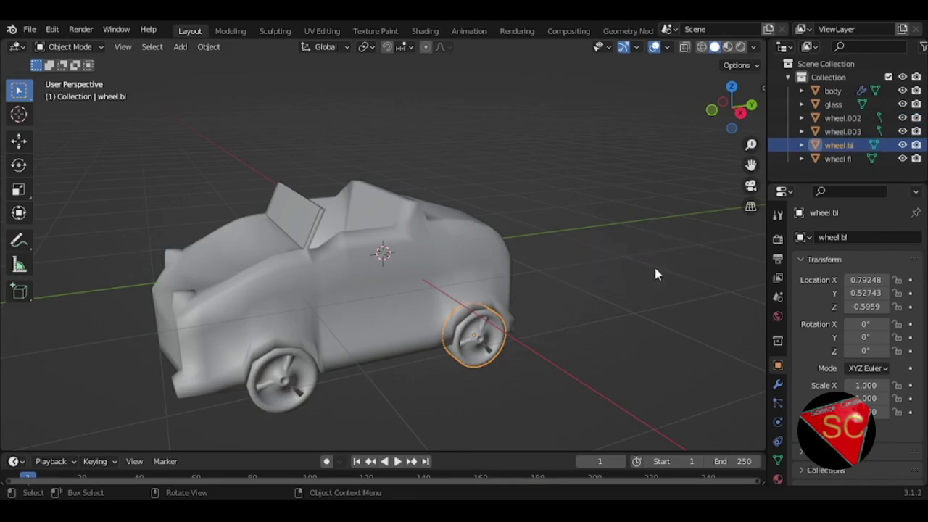
Rename wheel.002 to 'wheel fr' and wheel.003 to 'wheel br'.
click(847, 119)
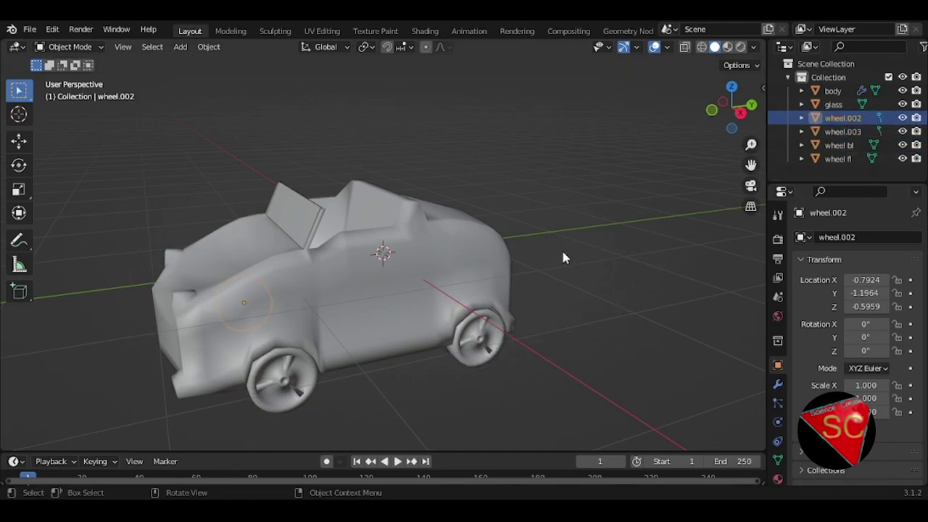
key(F2)
click(564, 251)
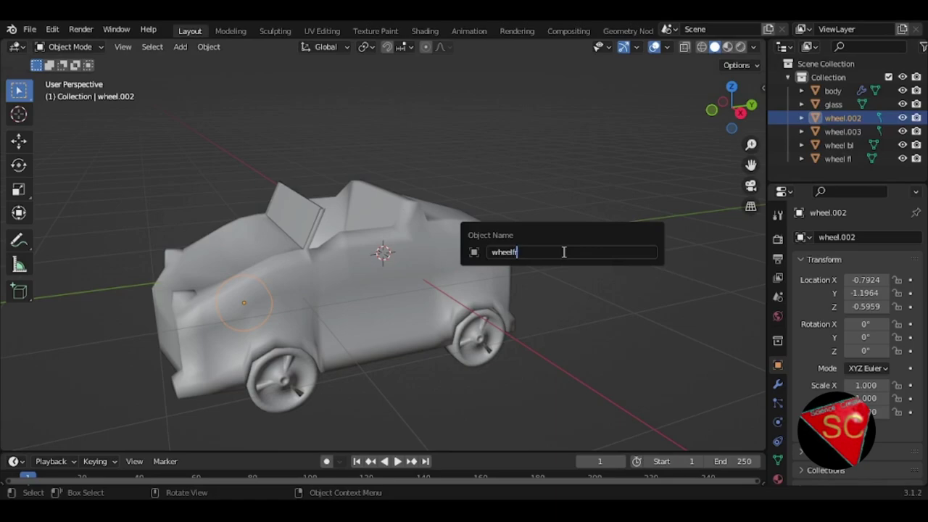
key(Return)
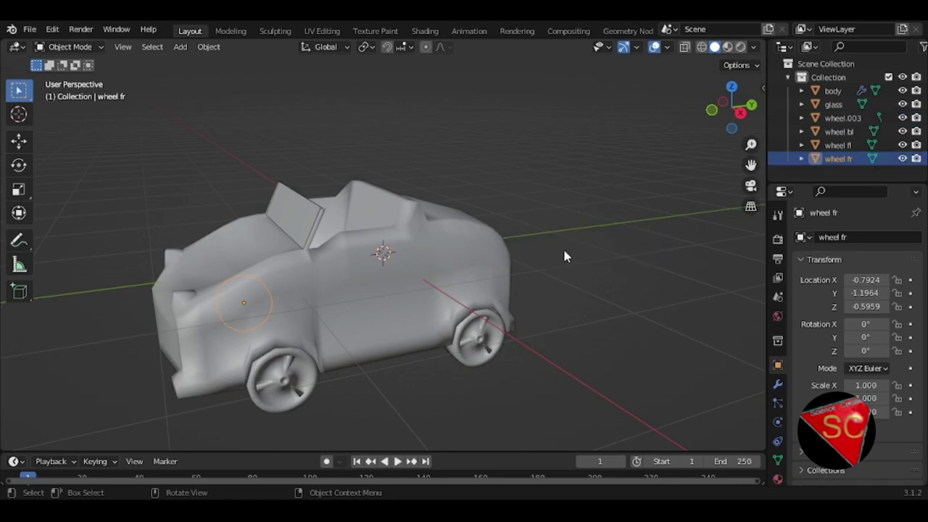
click(842, 118)
key(F2)
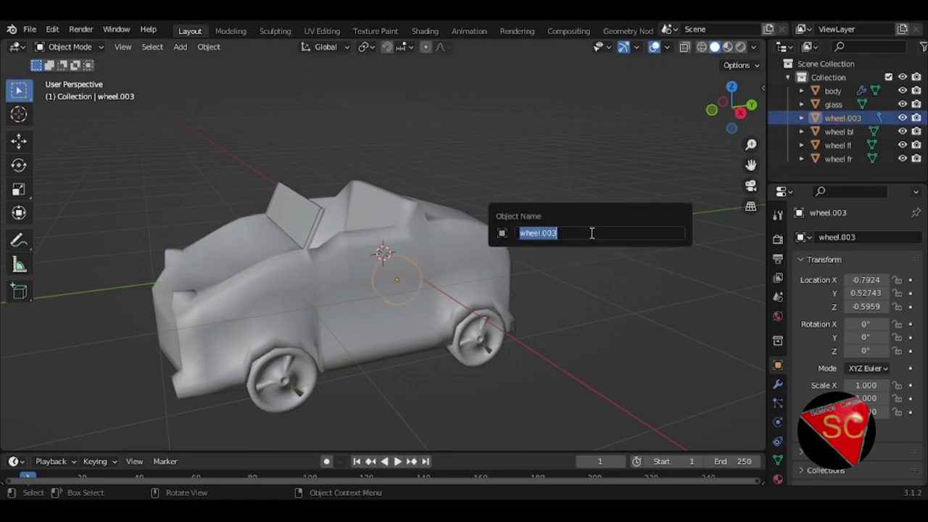
click(591, 233)
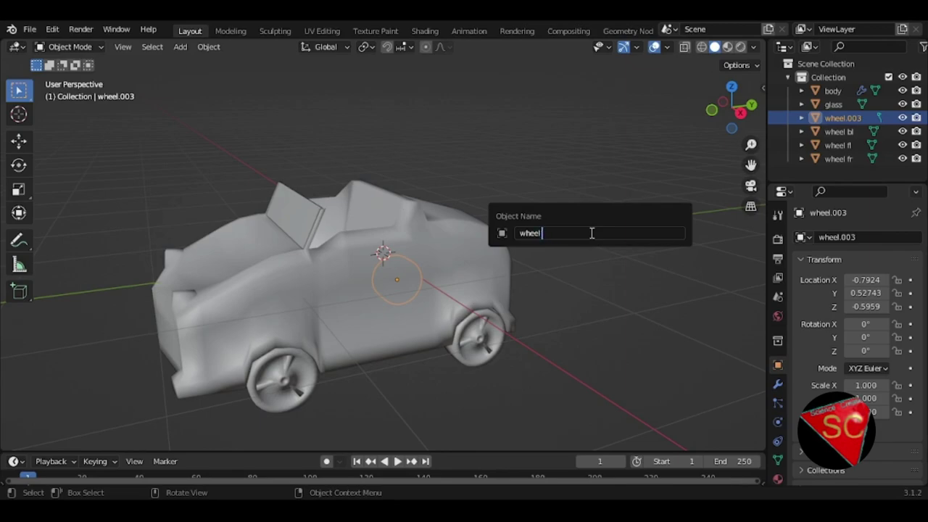
text(b)
key(Return)
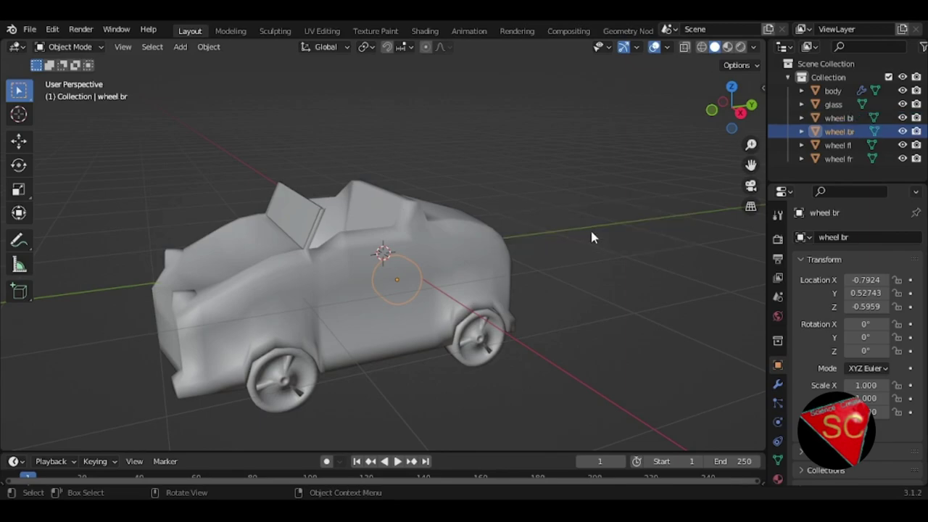
Save vehicle 1.blend and view the car from the rear three-quarter with nothing selected.
mouse_move(573, 225)
middle_down()
mouse_move(426, 221)
mouse_move(445, 242)
mouse_move(541, 273)
middle_up()
key(ctrl+s)
mouse_move(439, 285)
middle_down()
mouse_move(529, 230)
mouse_move(502, 230)
mouse_move(464, 253)
mouse_move(460, 280)
mouse_move(300, 255)
mouse_move(336, 297)
mouse_move(375, 310)
mouse_move(410, 260)
mouse_move(408, 197)
mouse_move(265, 228)
mouse_move(269, 249)
mouse_move(396, 290)
mouse_move(493, 263)
mouse_move(393, 220)
mouse_move(404, 275)
middle_up()
click(527, 229)
Give the car body a new material named 'Body'.
click(404, 275)
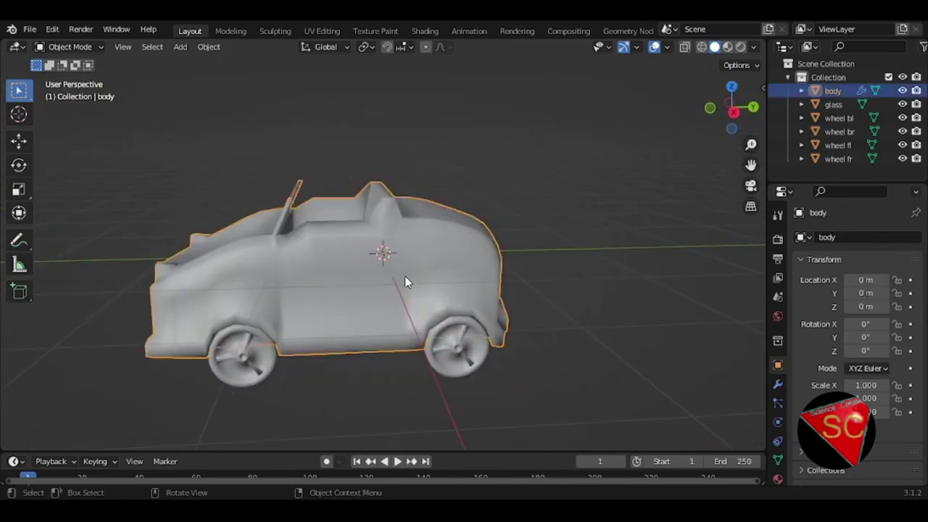
click(778, 384)
click(834, 239)
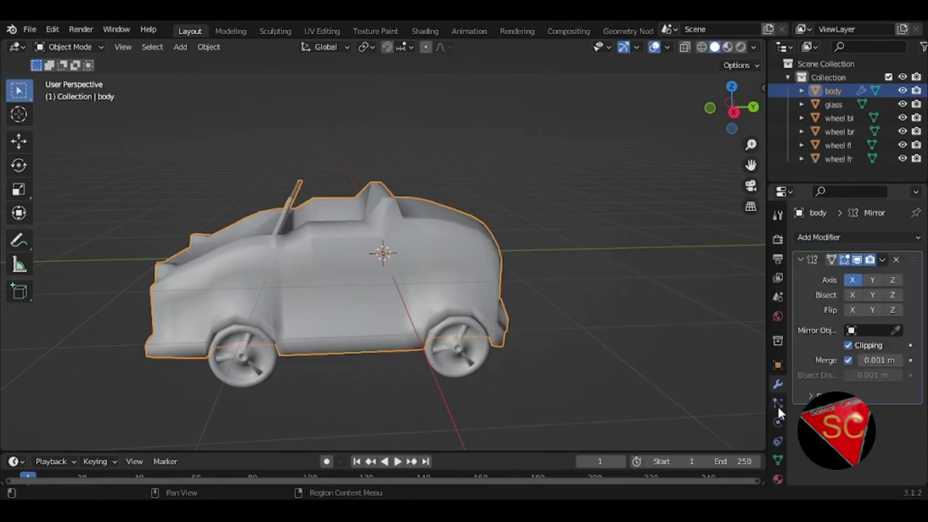
click(778, 365)
click(779, 383)
click(779, 477)
click(848, 303)
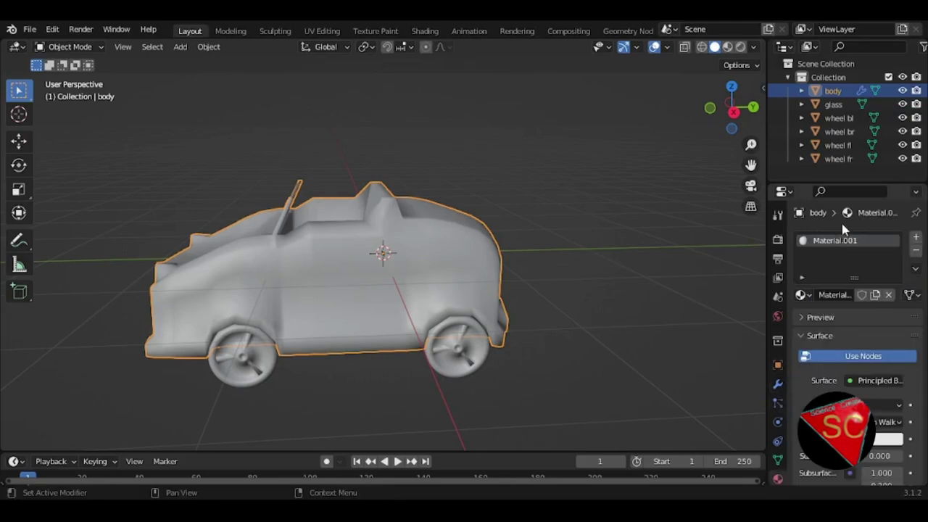
double_click(839, 239)
text(Body)
key(Return)
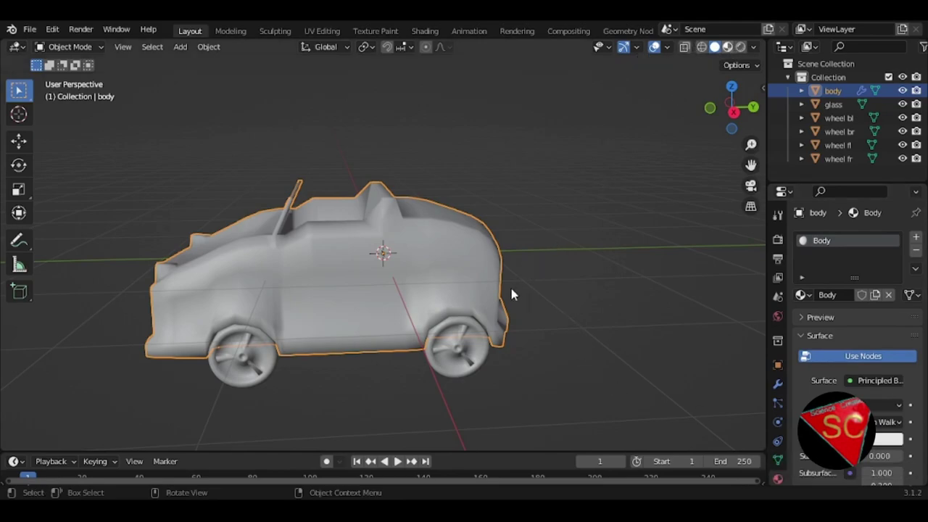
Switch to Material Preview shading and add a new material to the back-left wheel.
key(z)
mouse_move(596, 260)
middle_down()
mouse_move(557, 263)
mouse_move(459, 235)
middle_up()
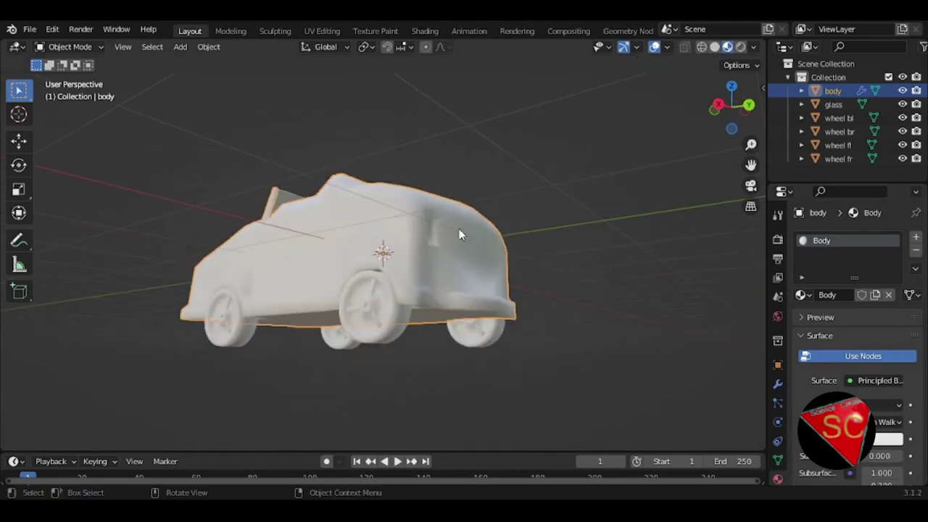
click(386, 295)
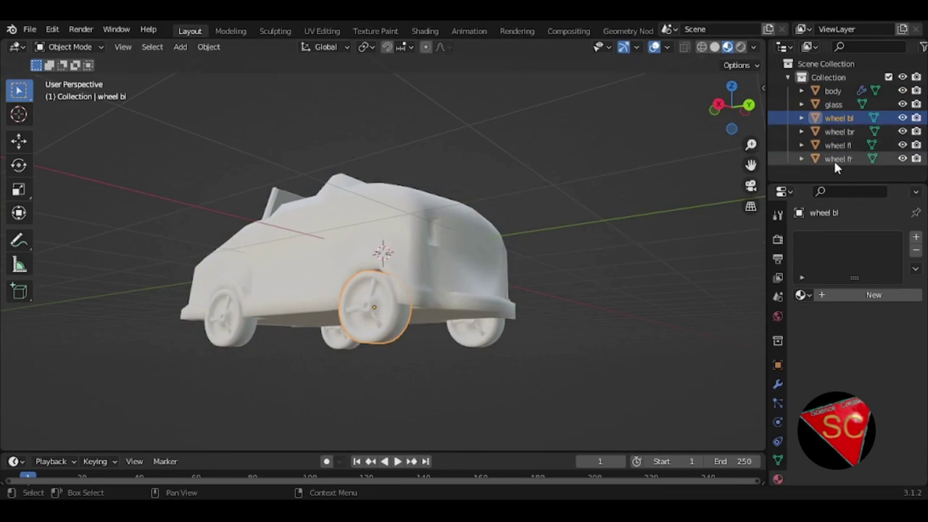
click(866, 295)
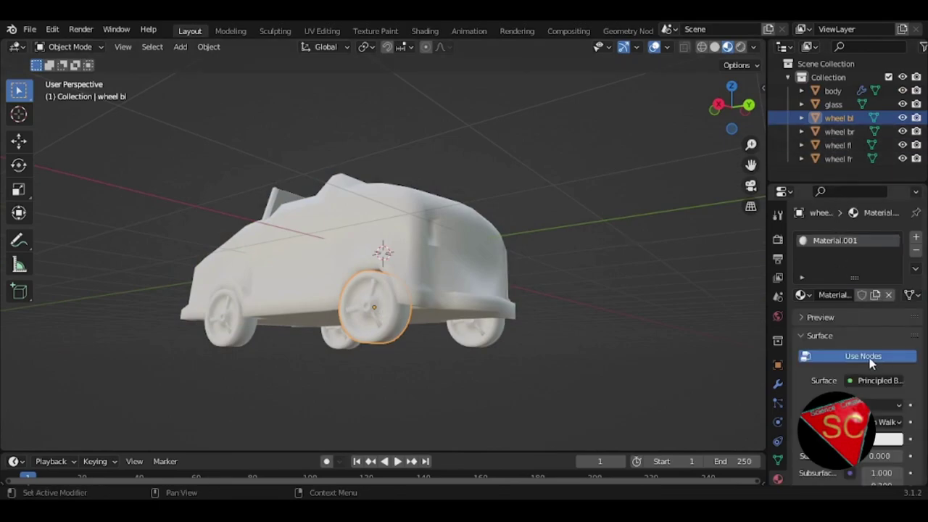
Rename the wheel material to 'Rubber' and make its base colour black.
double_click(852, 240)
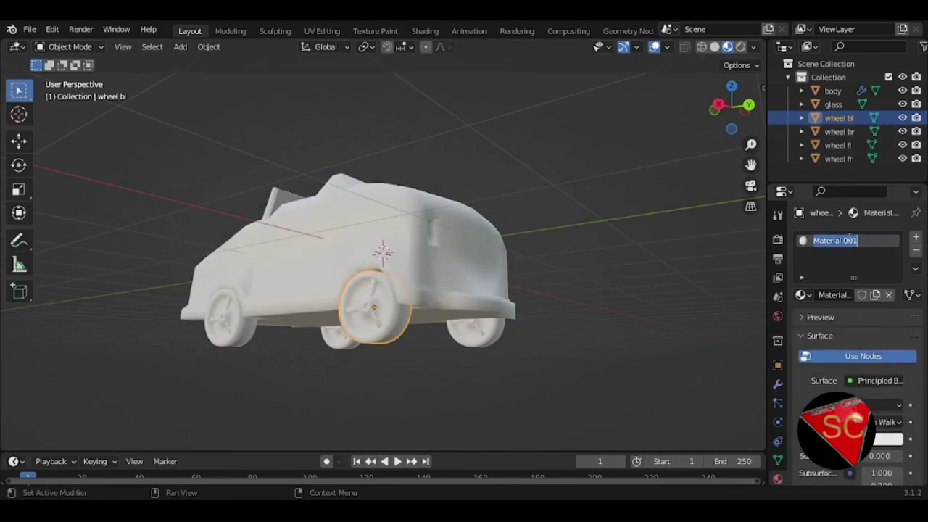
text(Rubber)
key(Return)
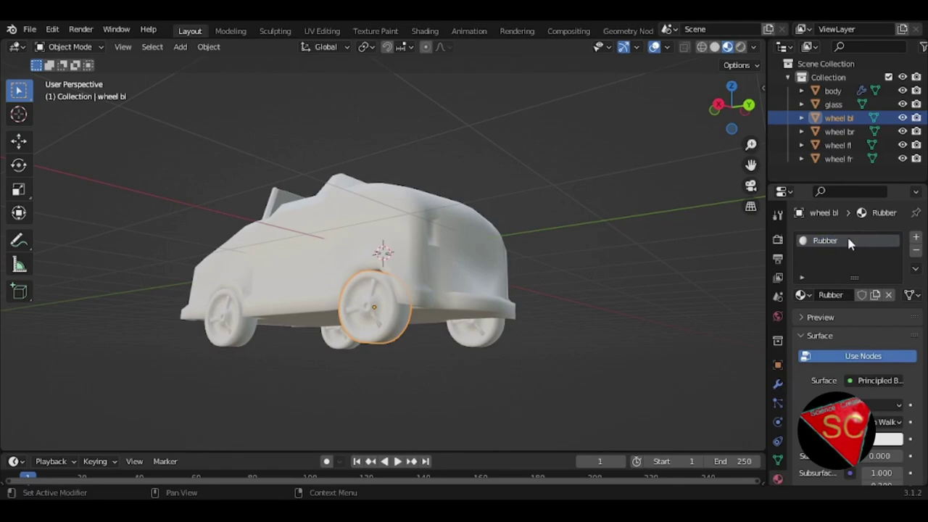
scroll(859, 316, down, 3)
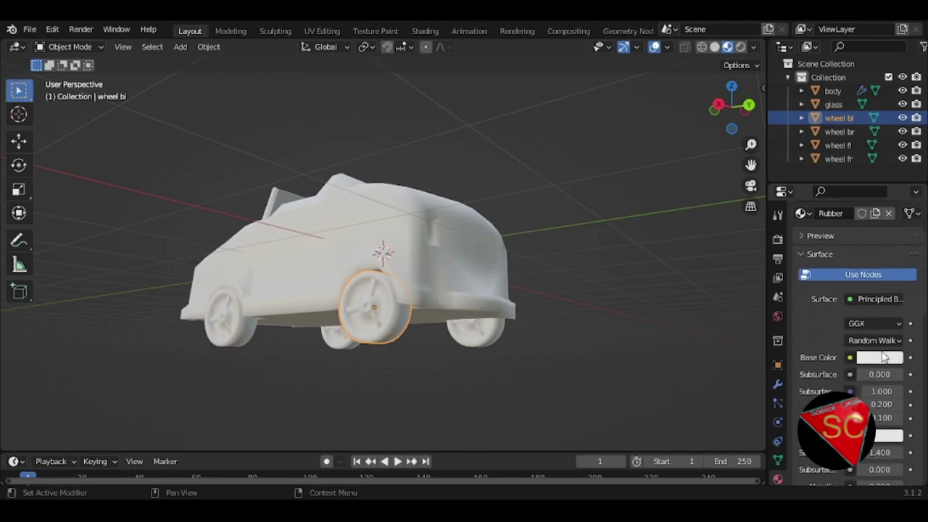
click(882, 357)
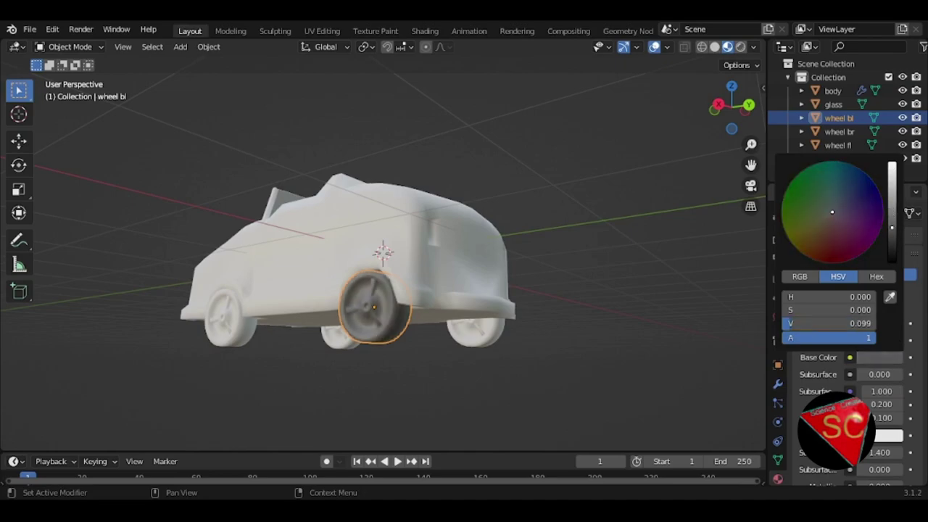
drag(892, 210, 892, 260)
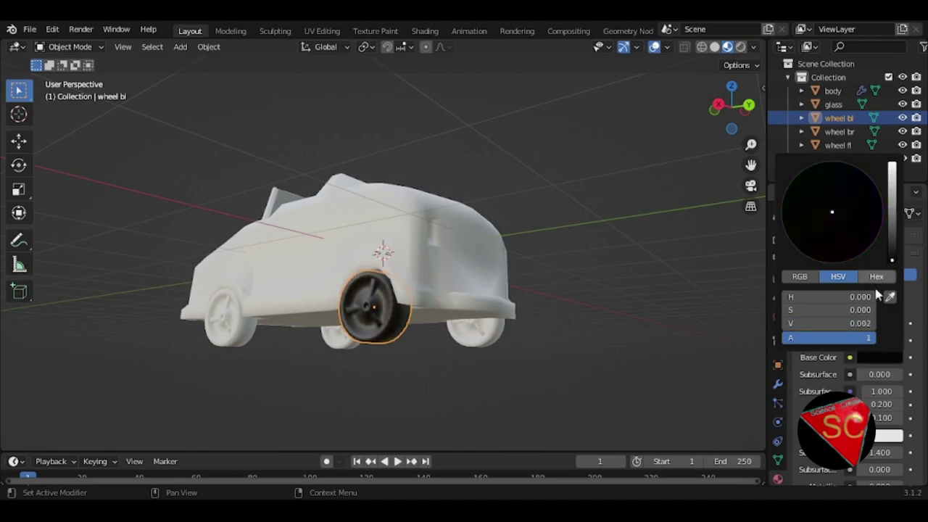
Lower the Rubber Specular to 0.022 and try raising the Subsurface amount.
scroll(859, 349, down, 2)
scroll(880, 348, down, 2)
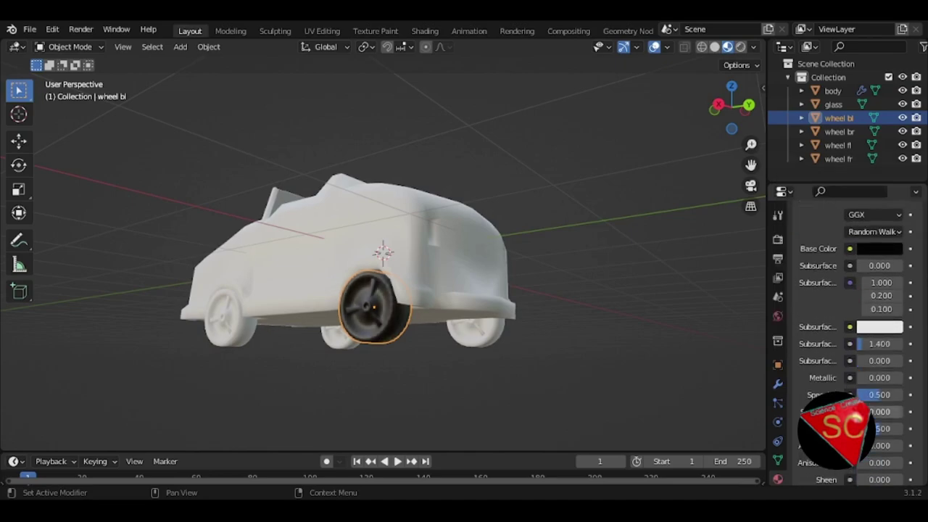
drag(879, 394, 859, 395)
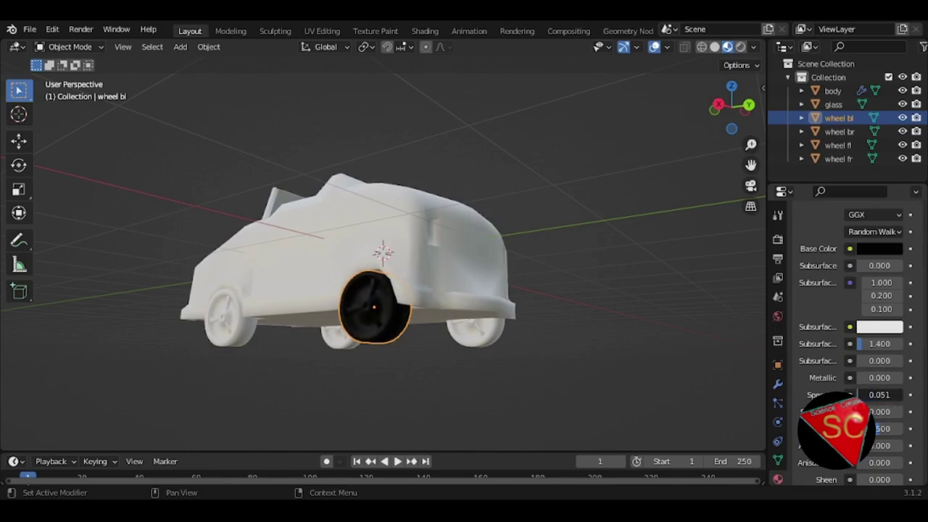
drag(880, 395, 873, 395)
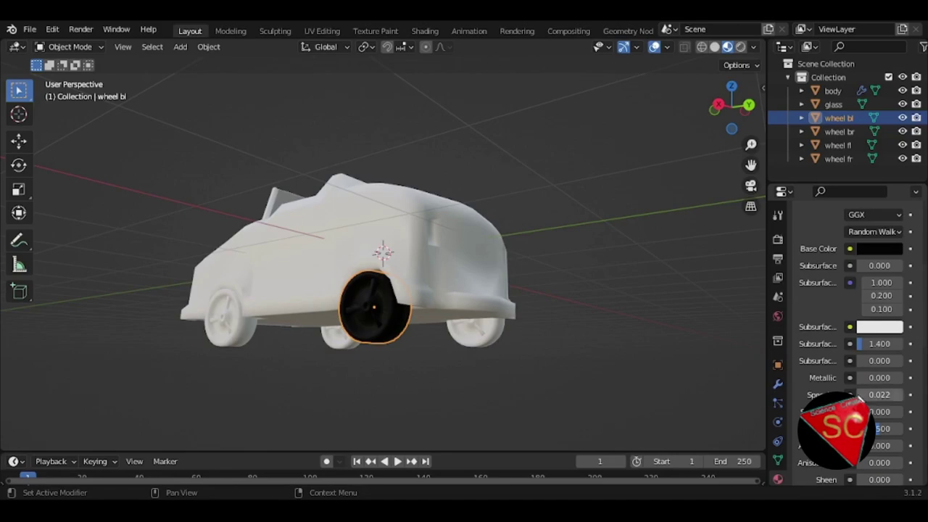
scroll(834, 384, down, 1)
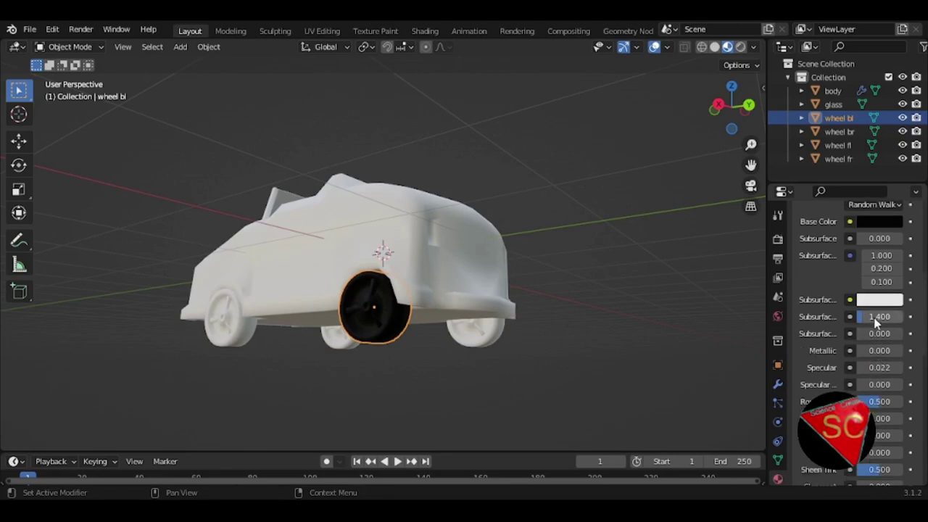
scroll(877, 457, down, 1)
scroll(877, 457, down, 2)
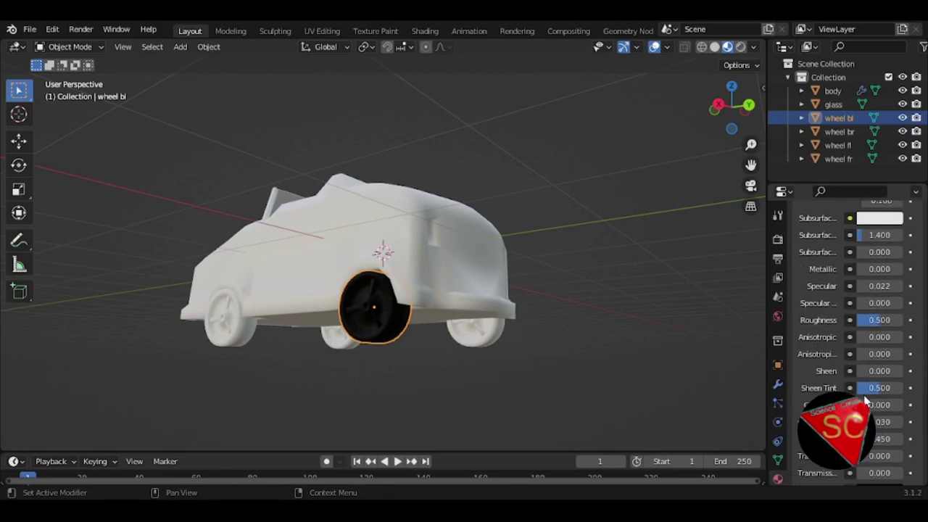
scroll(885, 370, up, 3)
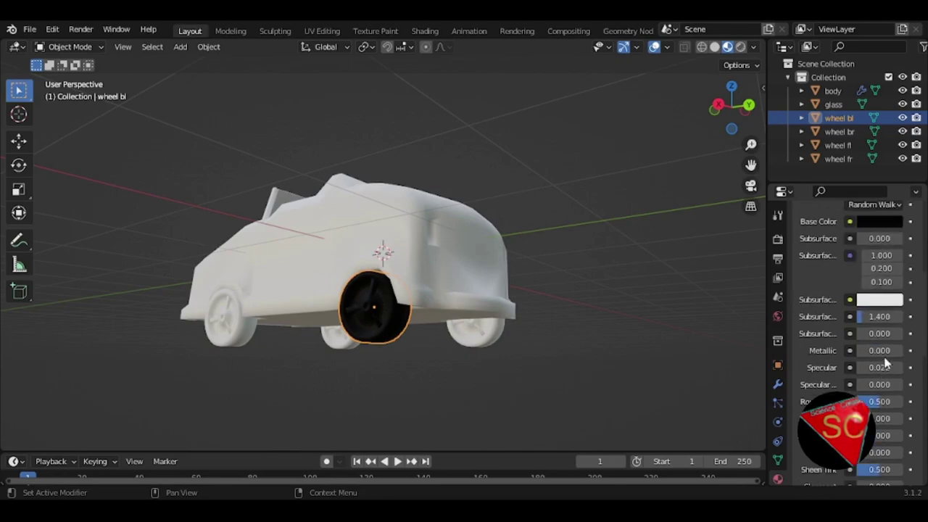
scroll(874, 299, up, 2)
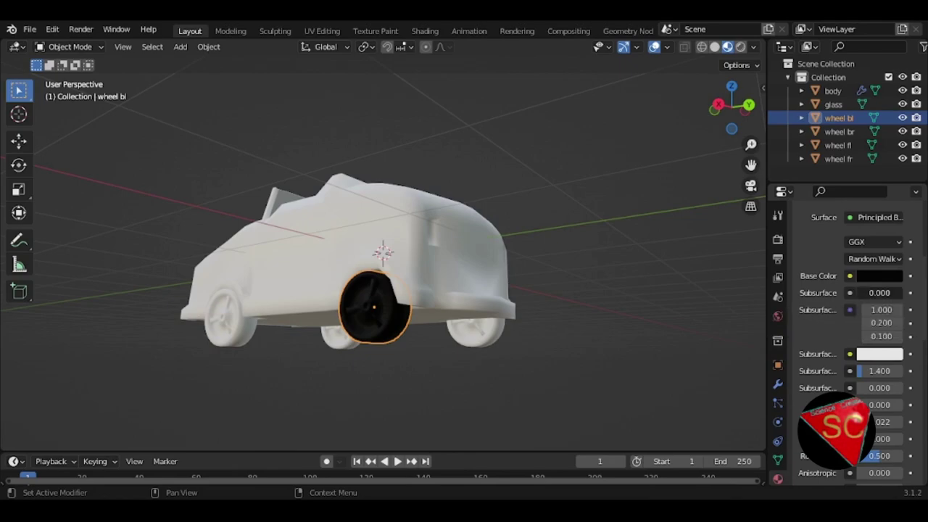
mouse_move(885, 298)
mouse_down()
mouse_move(910, 298)
mouse_move(855, 293)
mouse_up()
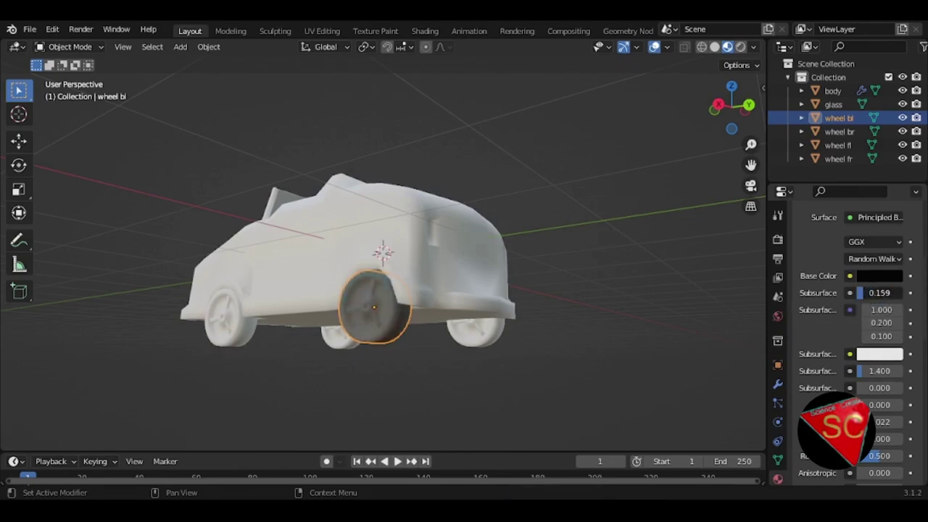
scroll(840, 335, down, 3)
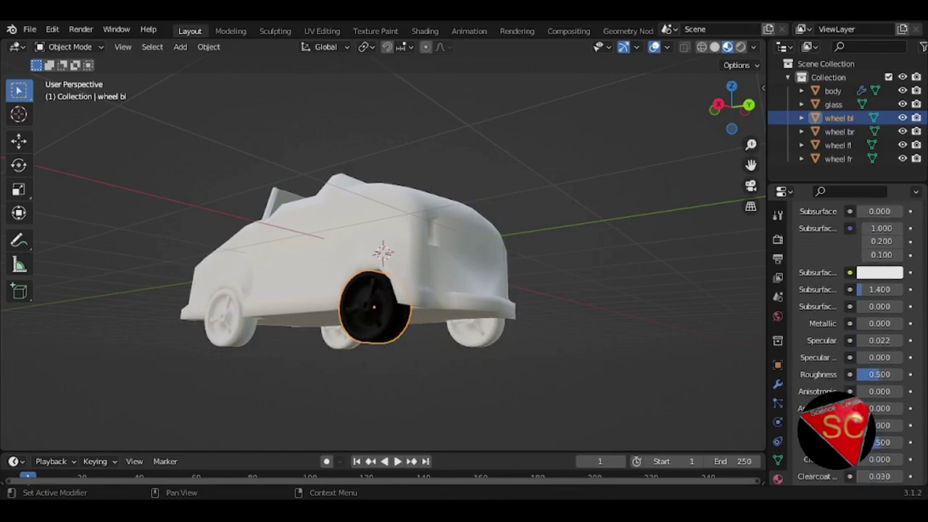
scroll(841, 341, down, 3)
scroll(848, 355, down, 3)
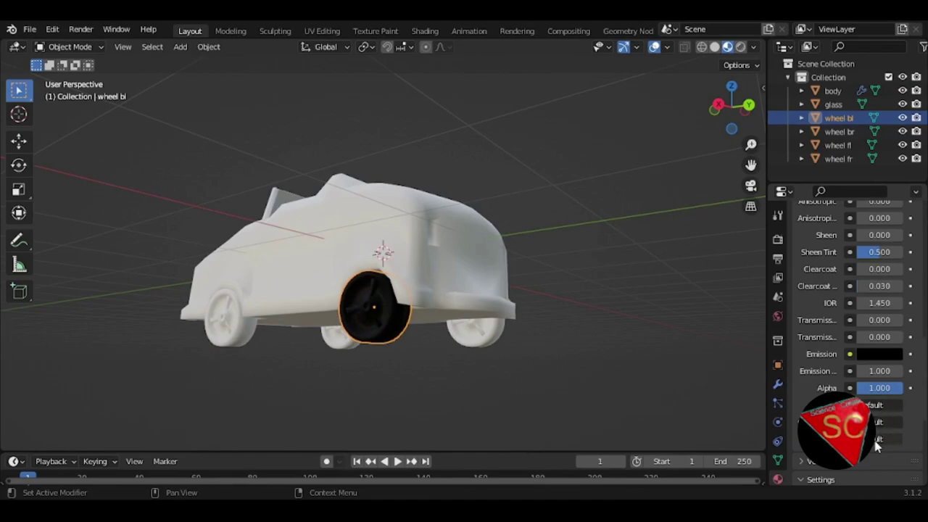
mouse_move(456, 199)
middle_down()
mouse_move(516, 222)
mouse_move(246, 369)
middle_up()
Assign the existing Rubber material to the back-right wheel.
click(837, 131)
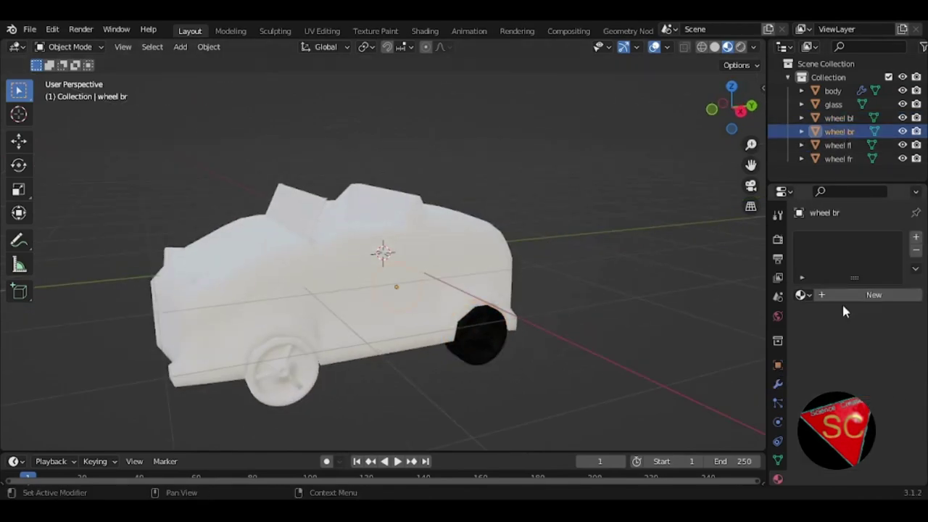
click(802, 295)
click(728, 340)
mouse_move(631, 336)
middle_down()
mouse_move(543, 305)
mouse_move(409, 314)
middle_up()
middle_drag(554, 335, 517, 254)
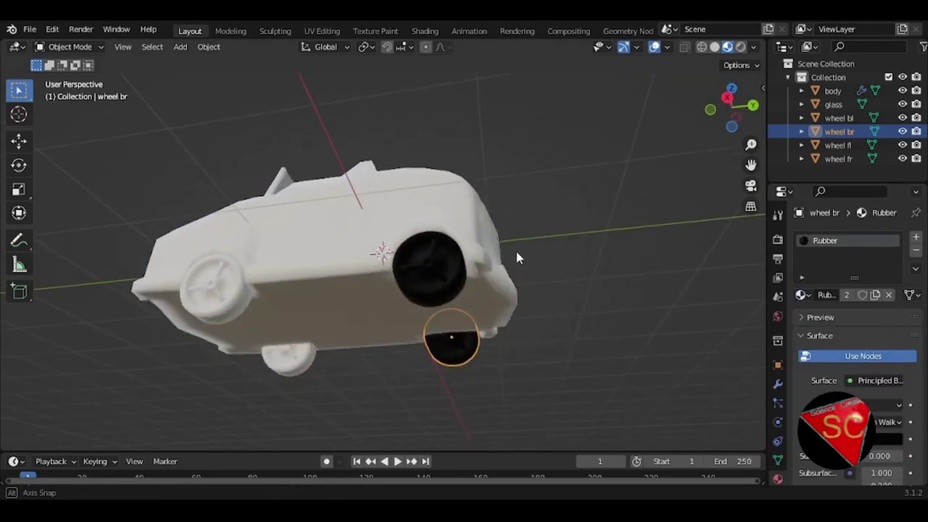
Give both front wheels the Rubber material, then select the windshield glass.
click(222, 326)
click(801, 295)
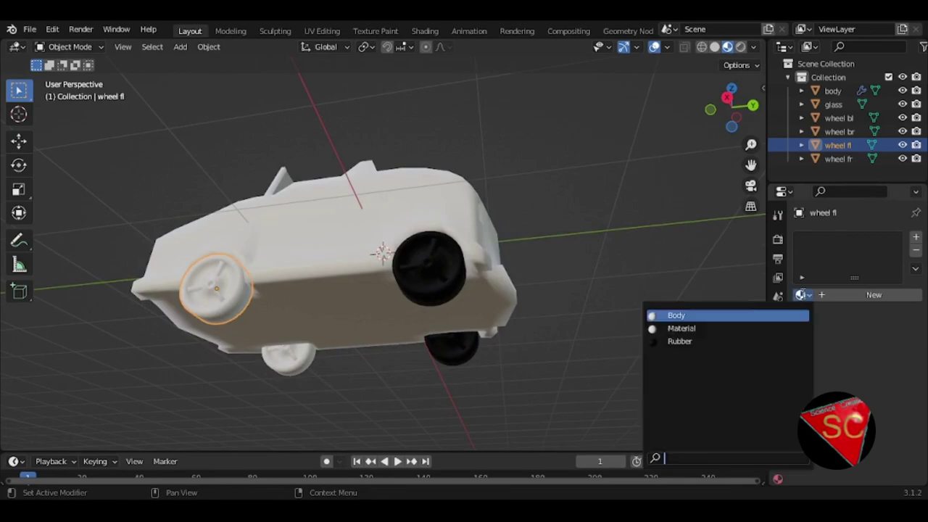
click(732, 341)
click(285, 356)
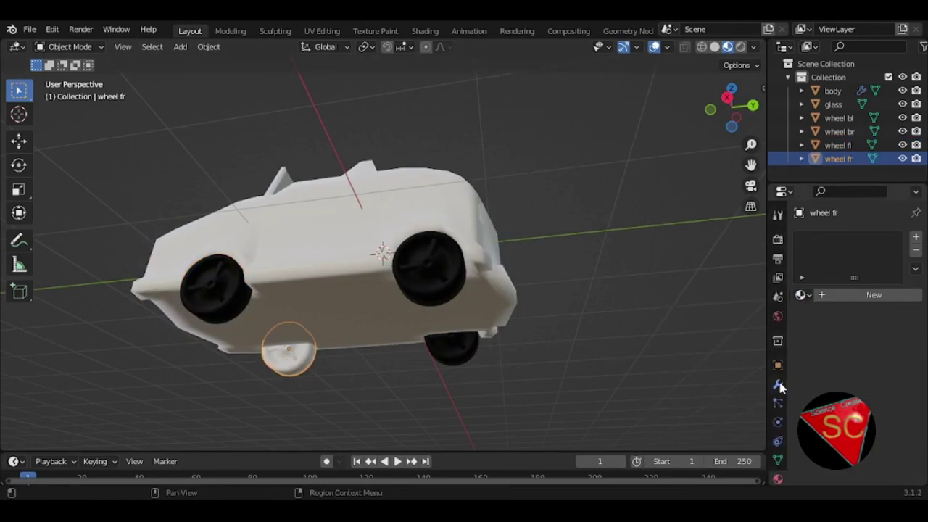
click(802, 294)
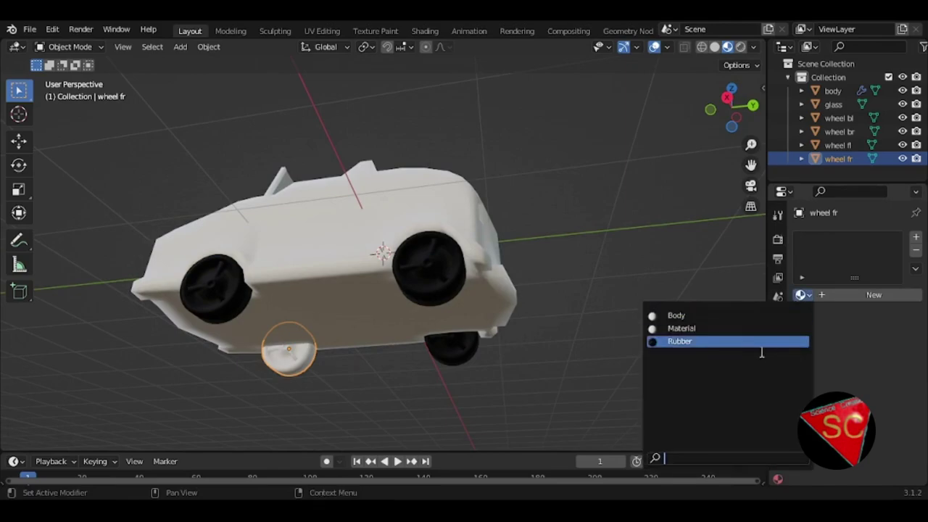
click(760, 343)
mouse_move(516, 337)
middle_down()
mouse_move(456, 271)
mouse_move(458, 360)
mouse_move(612, 332)
middle_up()
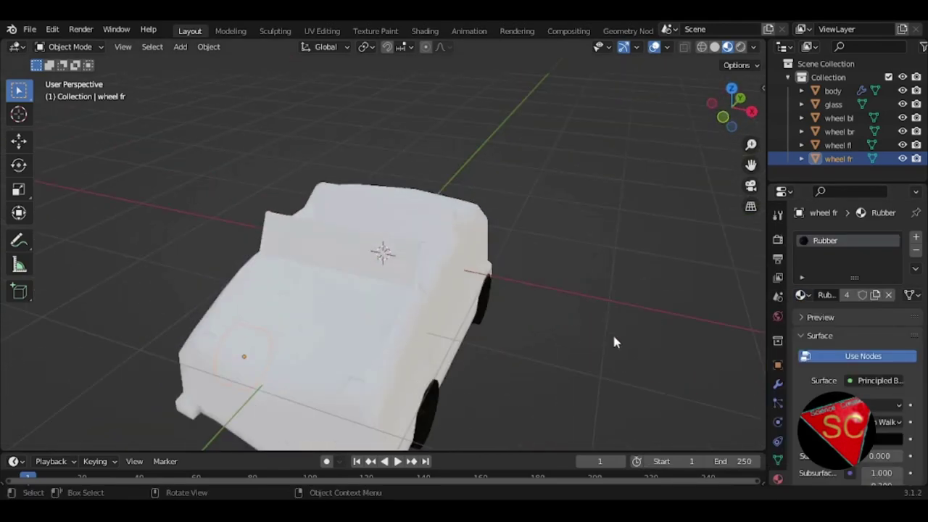
click(364, 236)
mouse_move(365, 236)
middle_down()
mouse_move(443, 206)
mouse_move(349, 172)
mouse_move(599, 220)
mouse_move(754, 268)
middle_up()
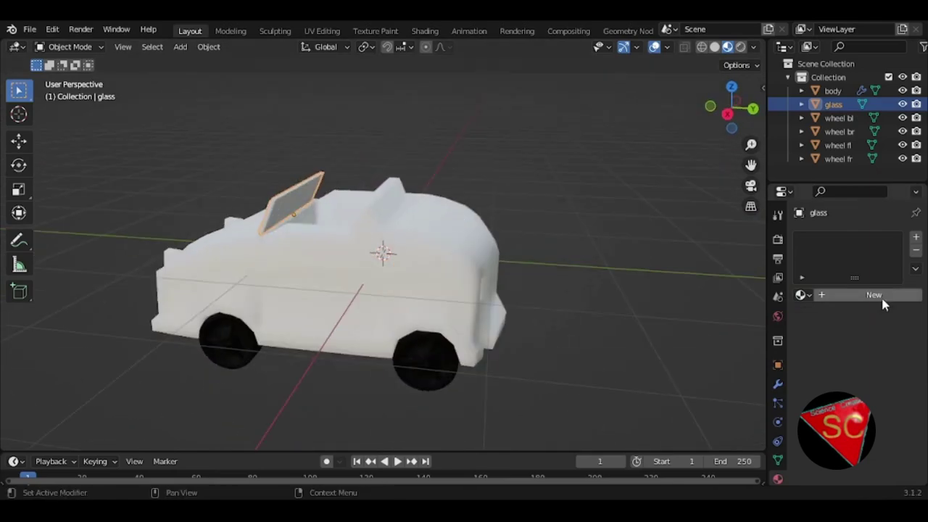
Create a new cyan material named 'Glass' for the windshield.
click(878, 299)
double_click(840, 243)
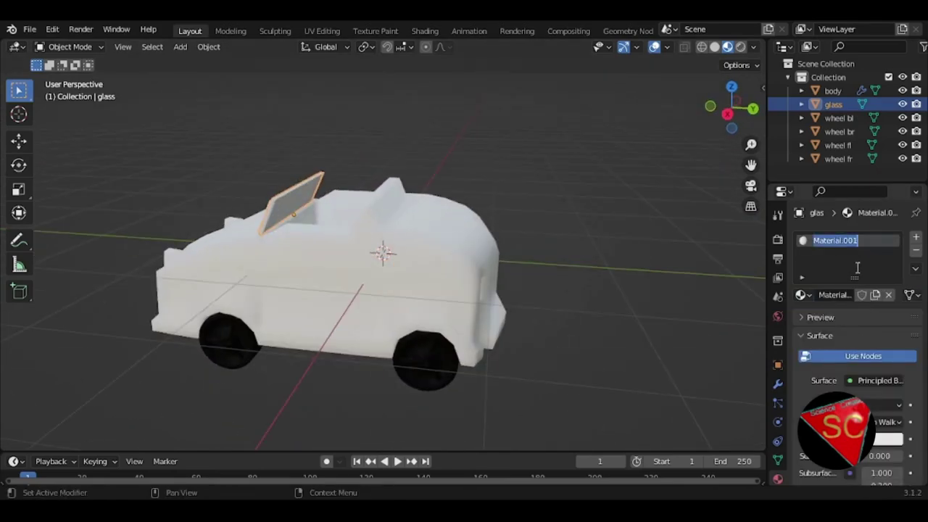
key(BackSpace)
text(Glass)
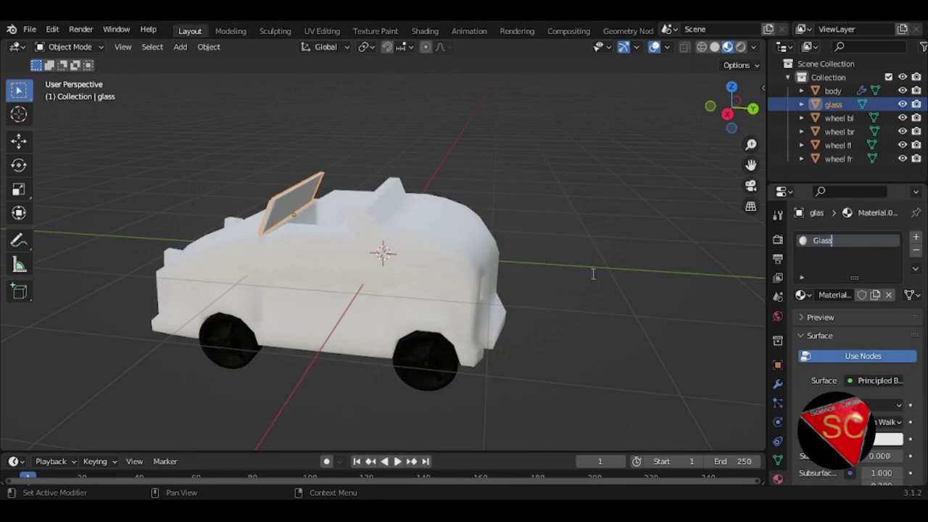
key(Return)
click(881, 439)
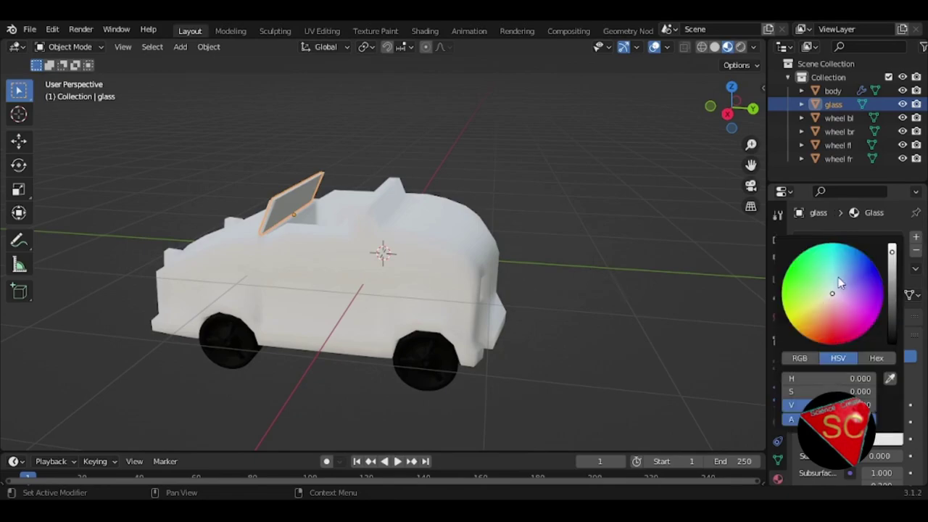
click(838, 282)
Lower the Glass Alpha to about 0.2 and set Metallic 0.101, Roughness 0.080.
middle_drag(495, 290, 484, 255)
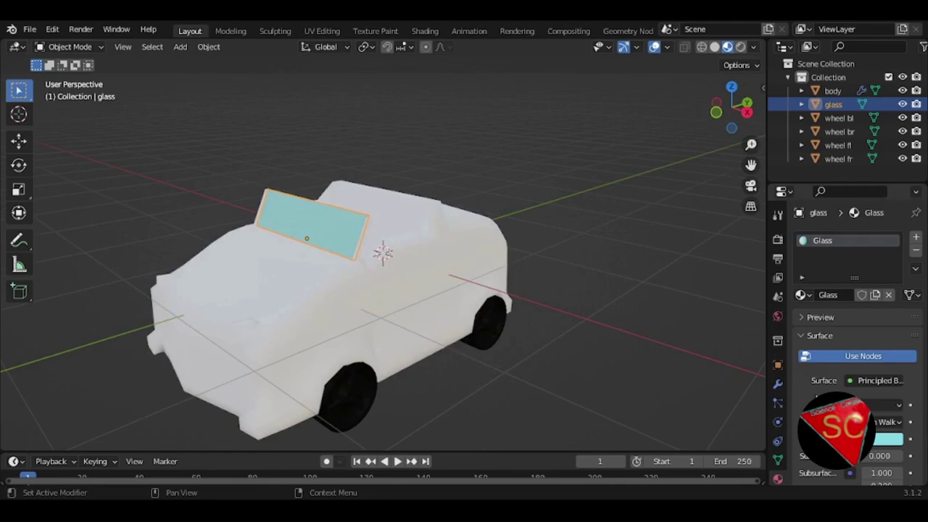
scroll(807, 389, down, 6)
scroll(808, 390, down, 5)
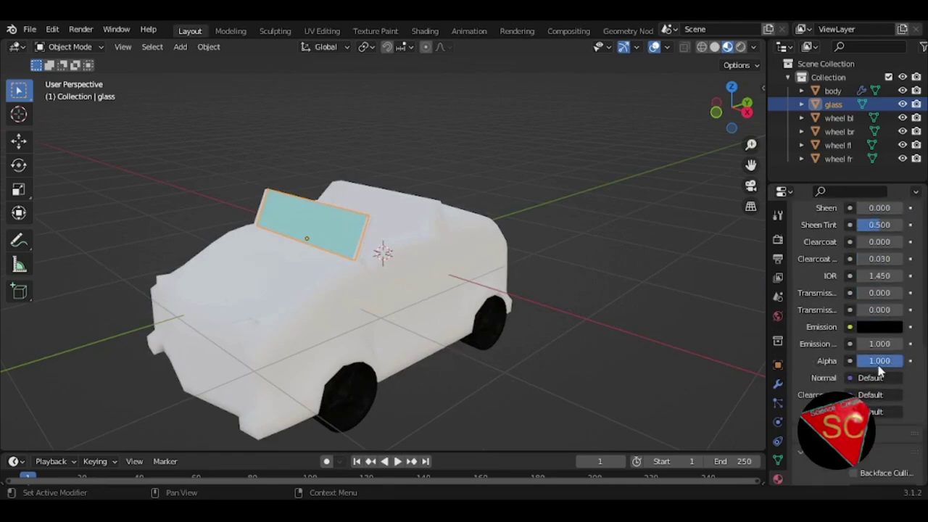
drag(879, 367, 846, 368)
middle_drag(404, 272, 518, 272)
scroll(827, 373, up, 3)
scroll(827, 372, up, 3)
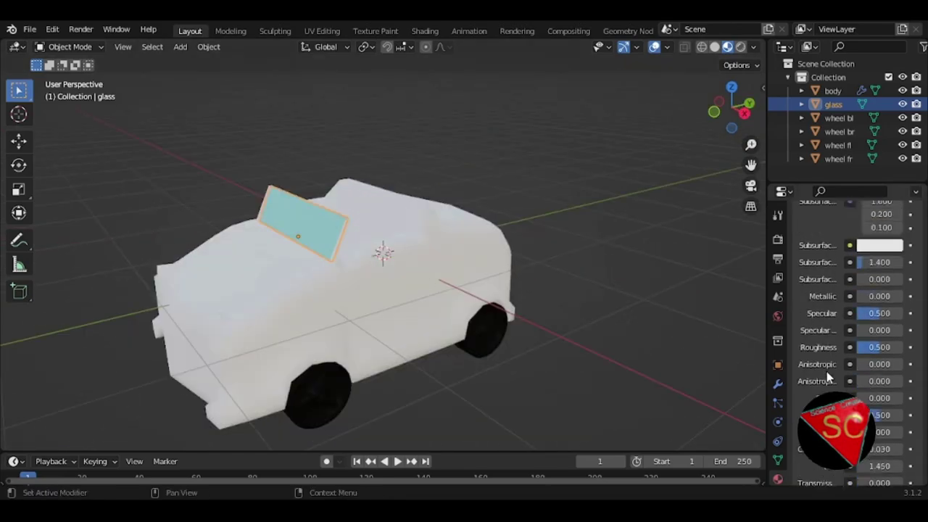
scroll(827, 371, up, 2)
mouse_move(870, 323)
mouse_down()
mouse_move(906, 324)
mouse_move(858, 323)
mouse_up()
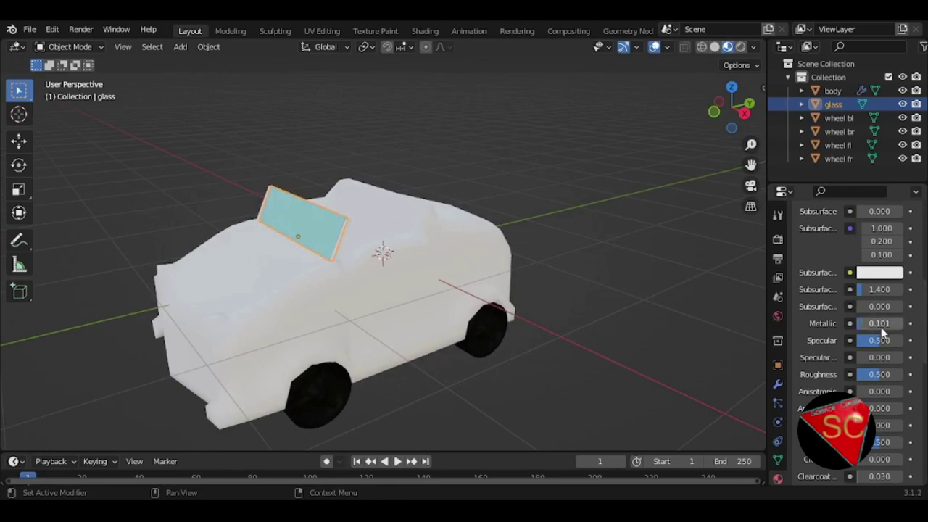
mouse_move(879, 374)
mouse_down()
mouse_move(898, 374)
mouse_move(860, 374)
mouse_move(890, 375)
mouse_up()
Raise the Rubber material's Specular to 0.138 and Roughness to 0.790.
click(499, 332)
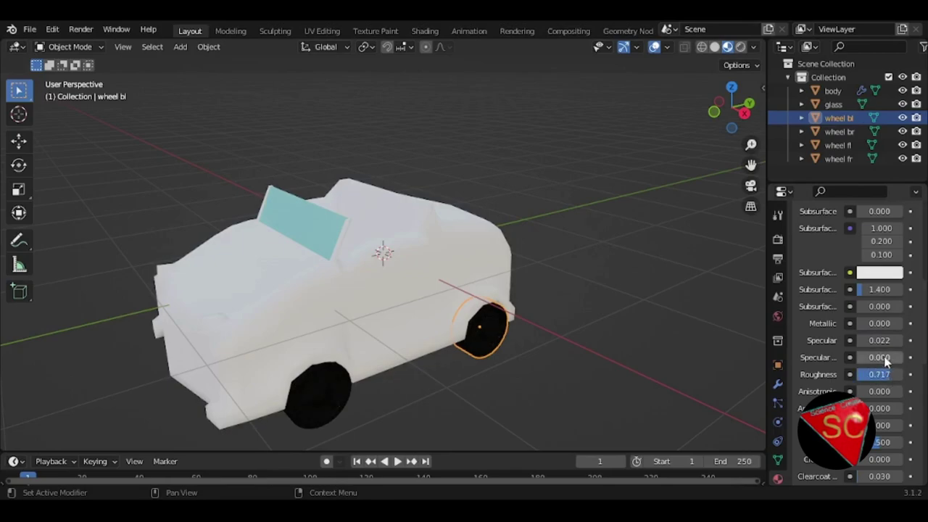
drag(879, 340, 889, 340)
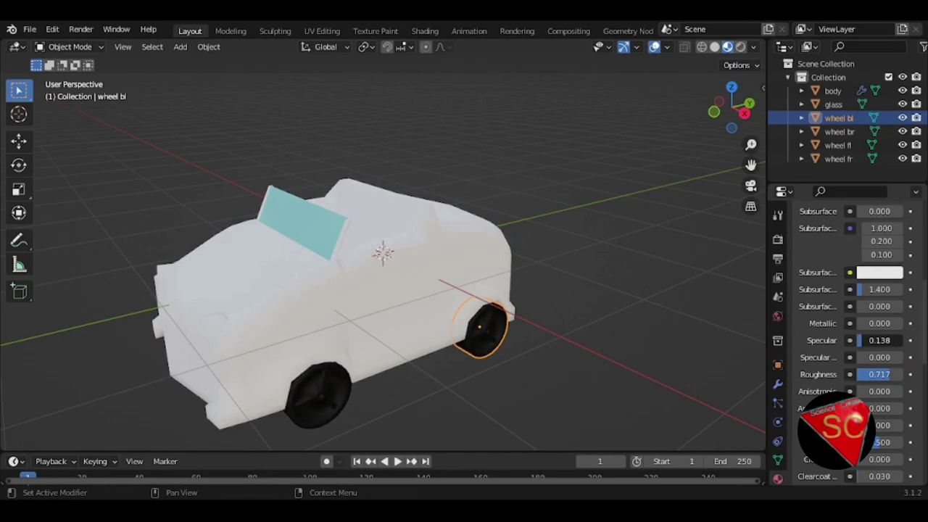
mouse_move(879, 374)
mouse_down()
mouse_move(896, 375)
mouse_move(883, 374)
mouse_up()
mouse_move(383, 248)
middle_down()
mouse_move(533, 256)
mouse_move(262, 268)
mouse_move(430, 208)
mouse_move(528, 237)
mouse_move(526, 301)
mouse_move(340, 313)
mouse_move(313, 275)
middle_up()
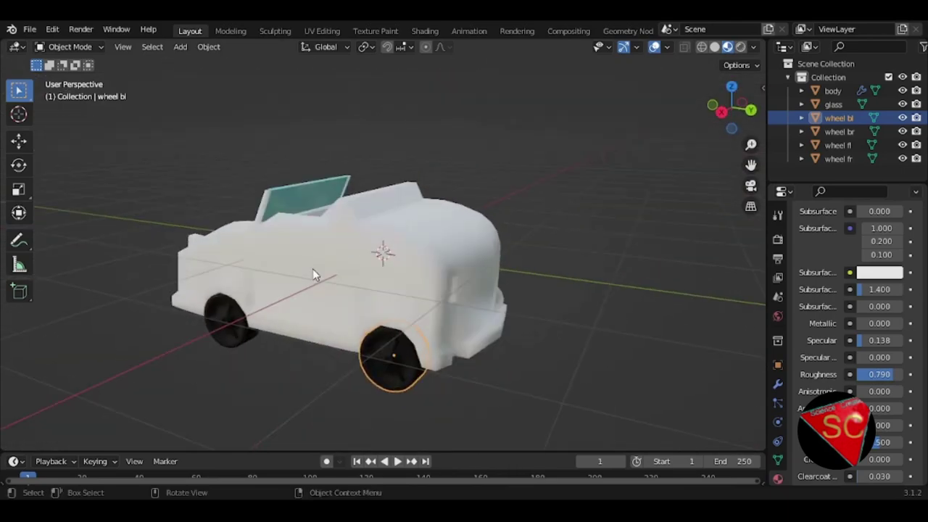
Save vehicle 1.blend and orbit around the car with nothing selected.
key(ctrl+s)
mouse_move(427, 176)
middle_down()
mouse_move(413, 181)
mouse_move(474, 182)
mouse_move(515, 201)
mouse_move(505, 253)
middle_up()
click(537, 220)
middle_drag(537, 219, 435, 196)
mouse_move(472, 234)
middle_down()
mouse_move(373, 242)
mouse_move(386, 242)
mouse_move(399, 214)
mouse_move(551, 216)
mouse_move(505, 234)
mouse_move(358, 235)
mouse_move(486, 293)
mouse_move(497, 249)
mouse_move(487, 215)
mouse_move(434, 218)
mouse_move(381, 236)
middle_up()
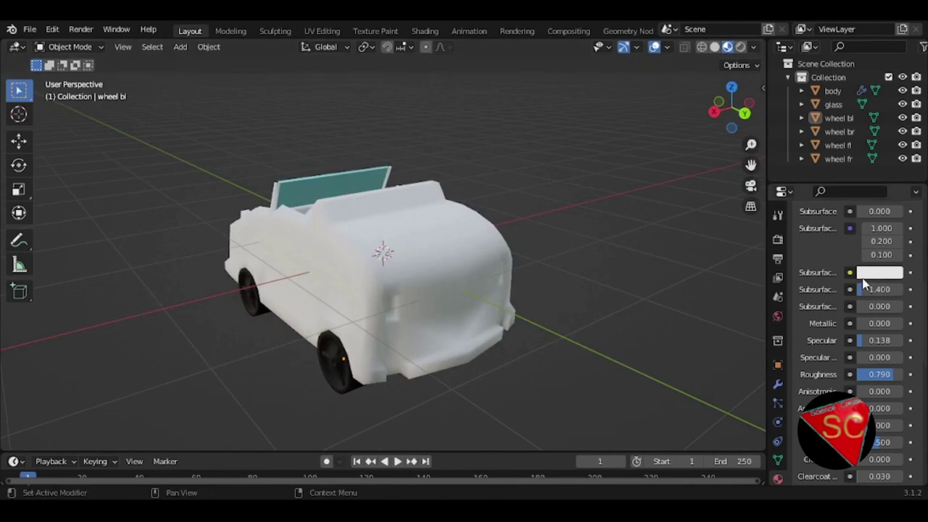
Try green and pink tints on the car body, undo back to white, and save vehicle 1.blend.
click(378, 284)
scroll(863, 275, up, 3)
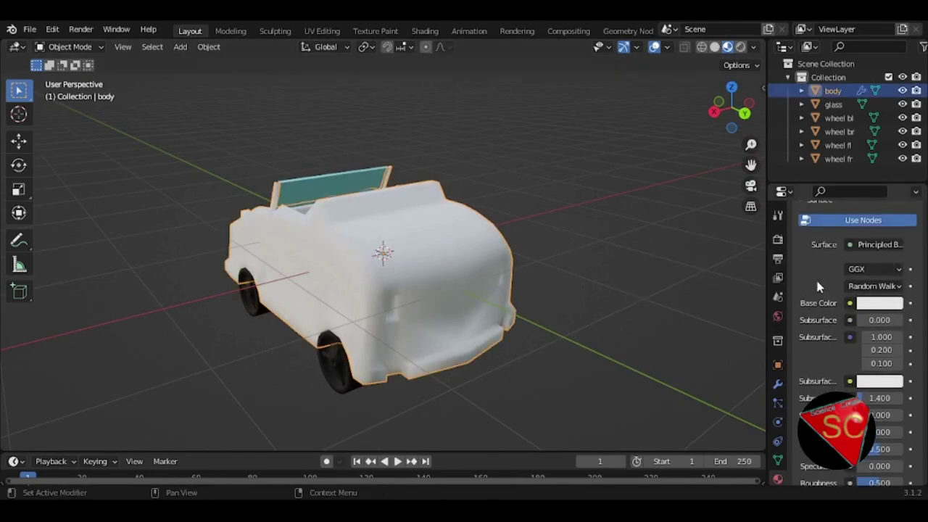
click(879, 303)
click(823, 188)
mouse_move(823, 188)
mouse_down()
mouse_move(799, 167)
mouse_move(848, 162)
mouse_move(849, 173)
mouse_up()
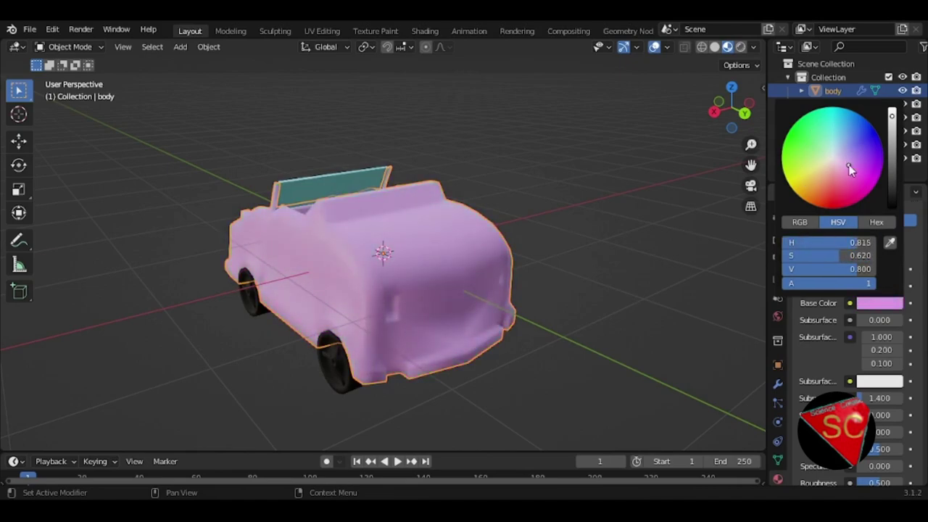
click(562, 216)
click(425, 221)
key(ctrl+z)
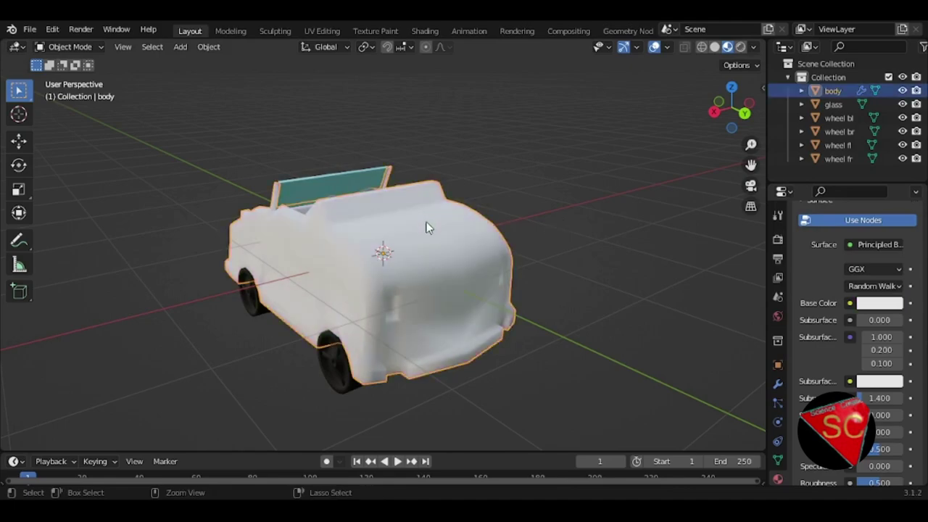
middle_drag(425, 221, 512, 180)
click(512, 180)
key(ctrl+s)
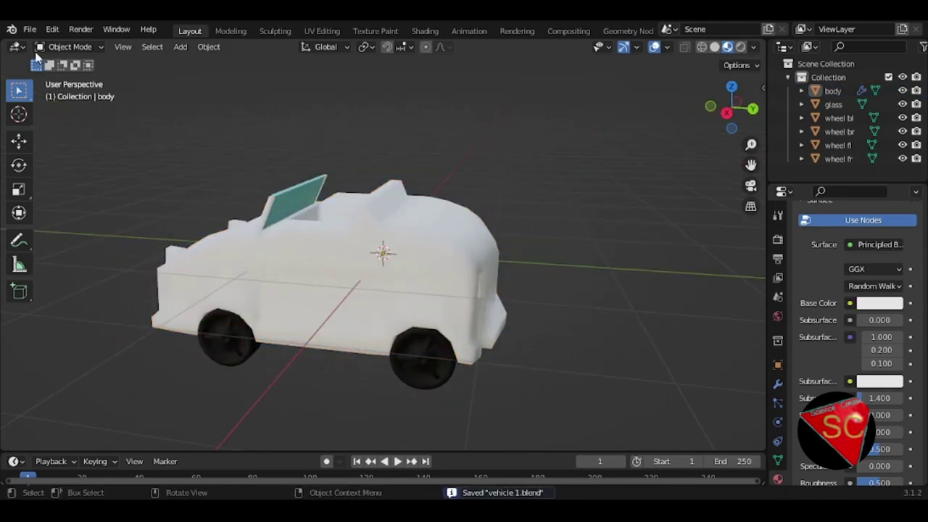
click(29, 30)
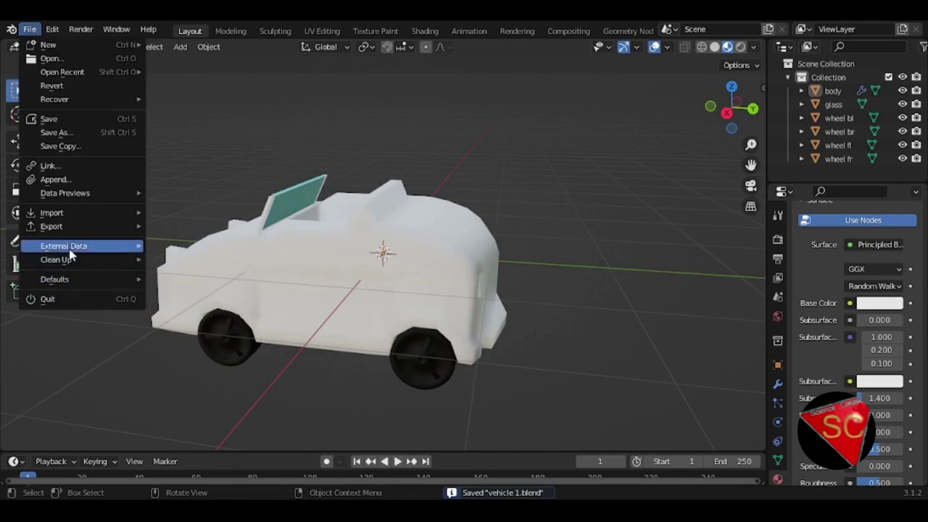
click(26, 33)
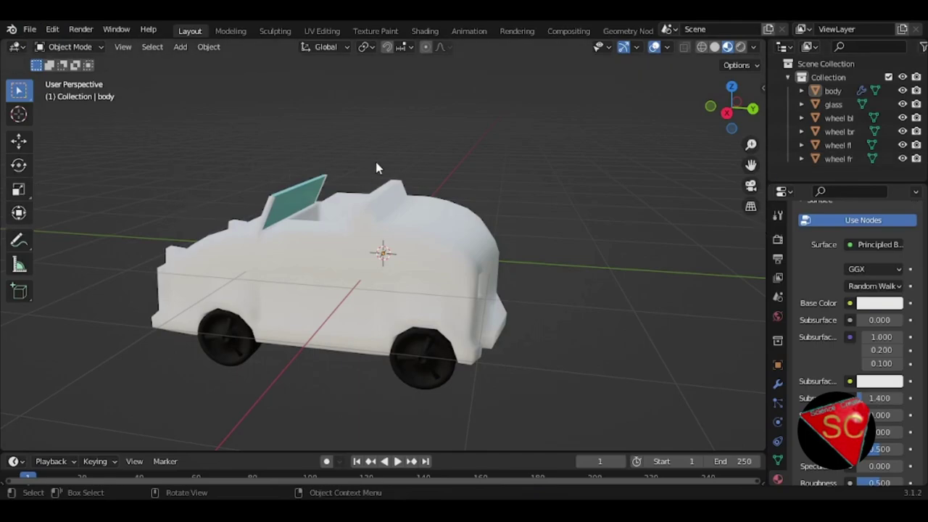
click(29, 29)
mouse_move(52, 226)
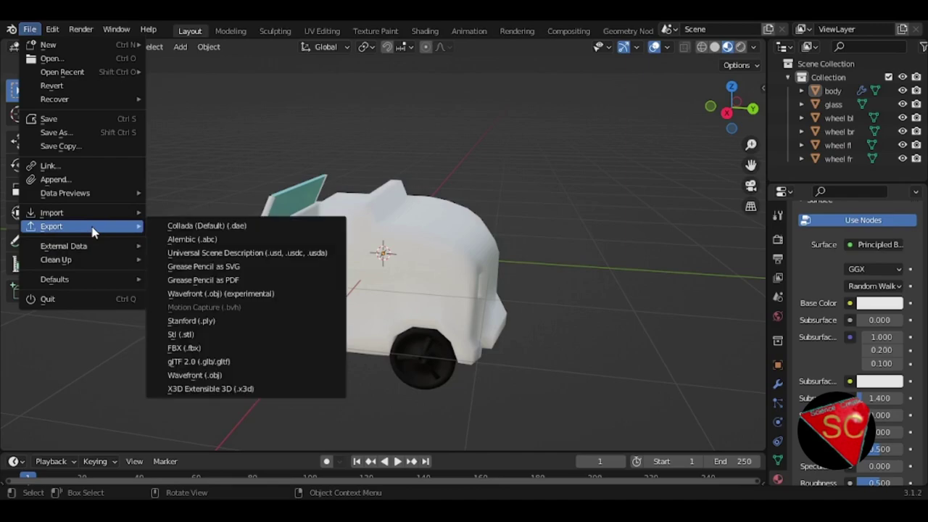
click(219, 348)
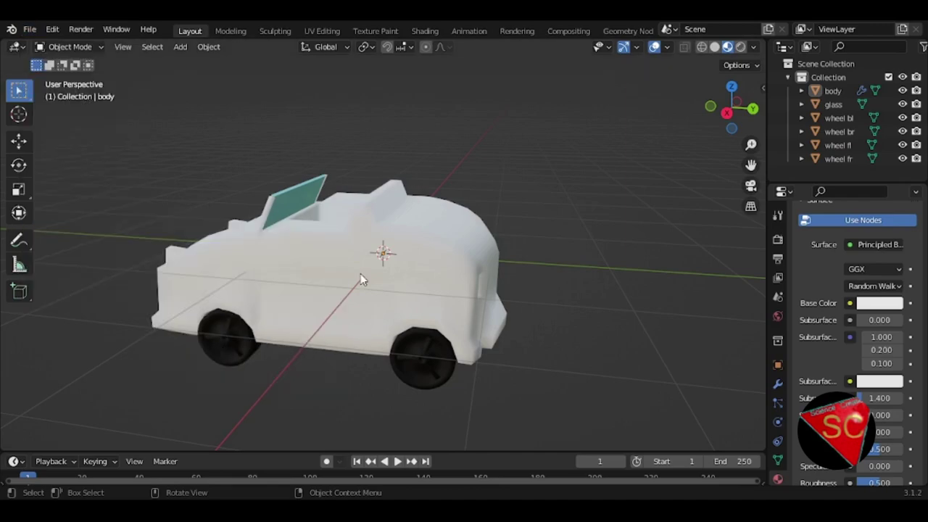